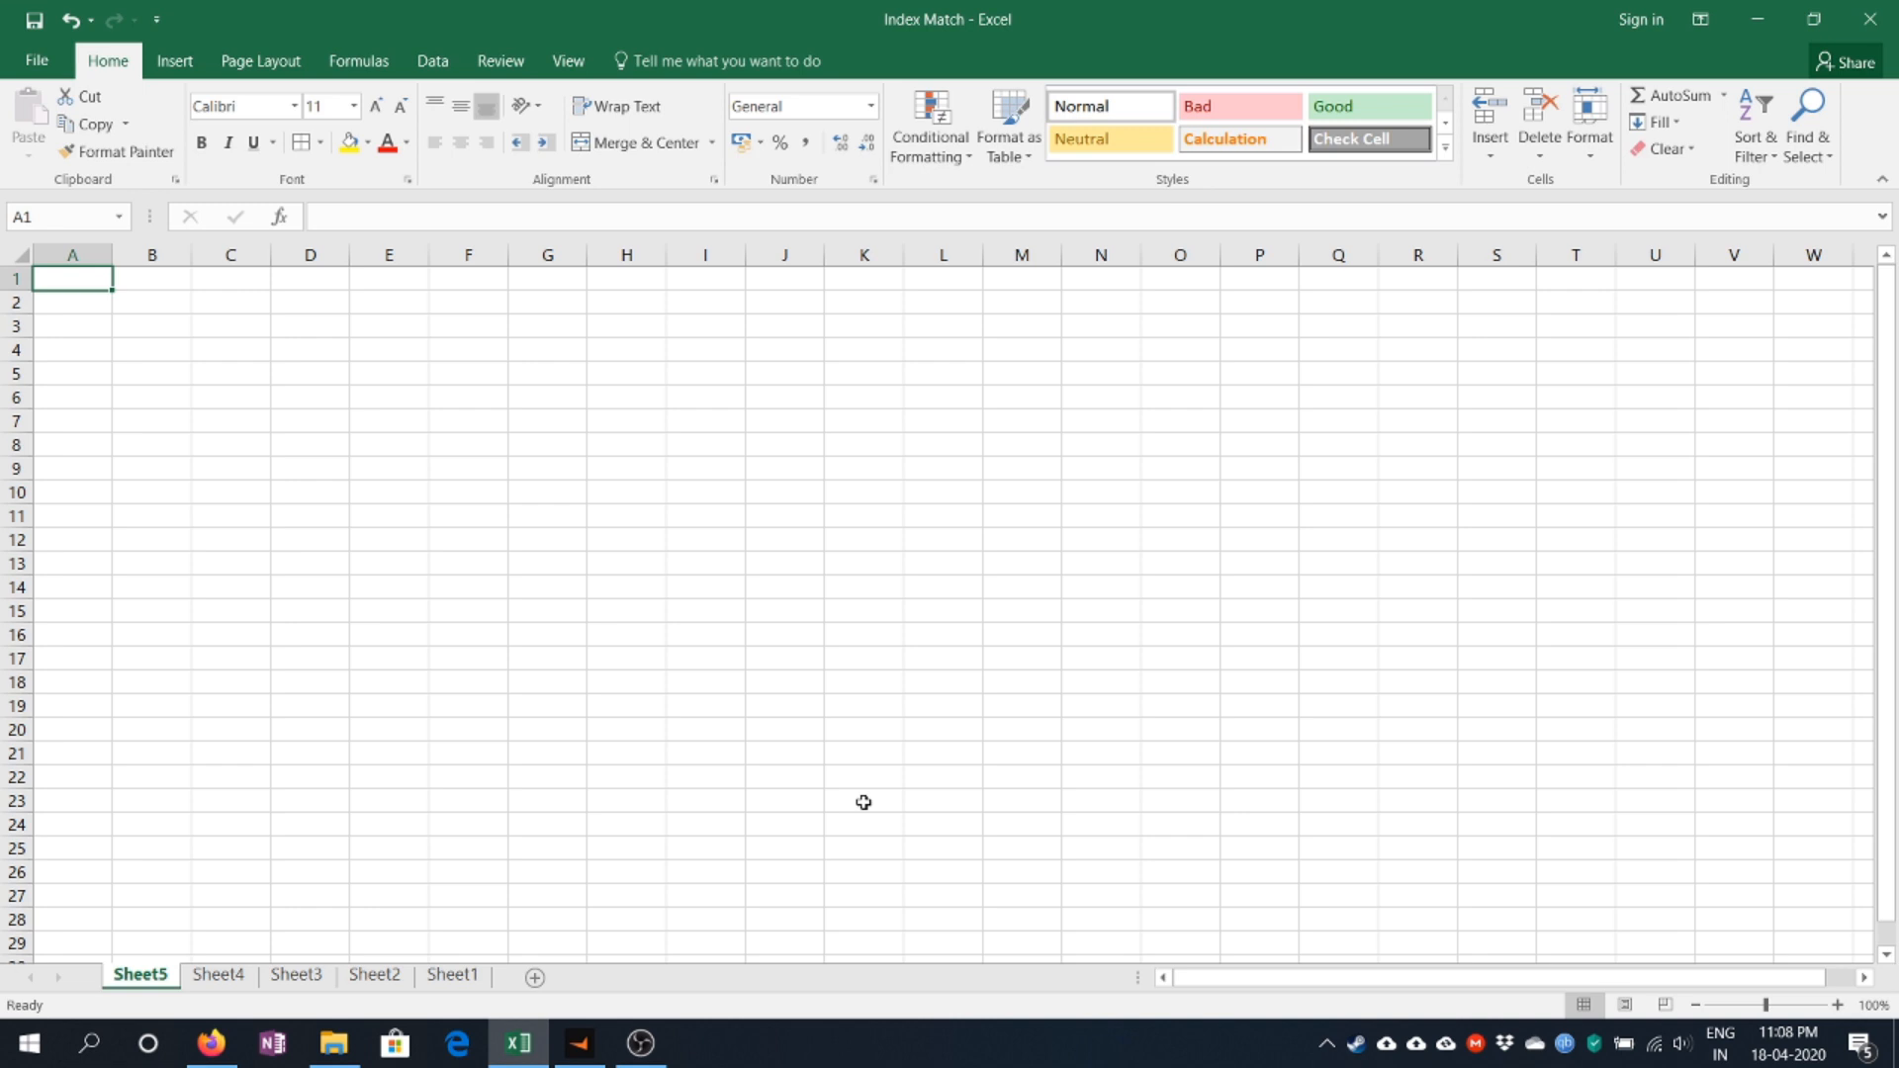
# Switch to Sheet1 and clear the old results in B11:C13.
pyautogui.hotkey('ctrl', 'pagedown')
pyautogui.hotkey('ctrl', 'pagedown')
pyautogui.hotkey('ctrl', 'pagedown')
pyautogui.hotkey('ctrl', 'pagedown')
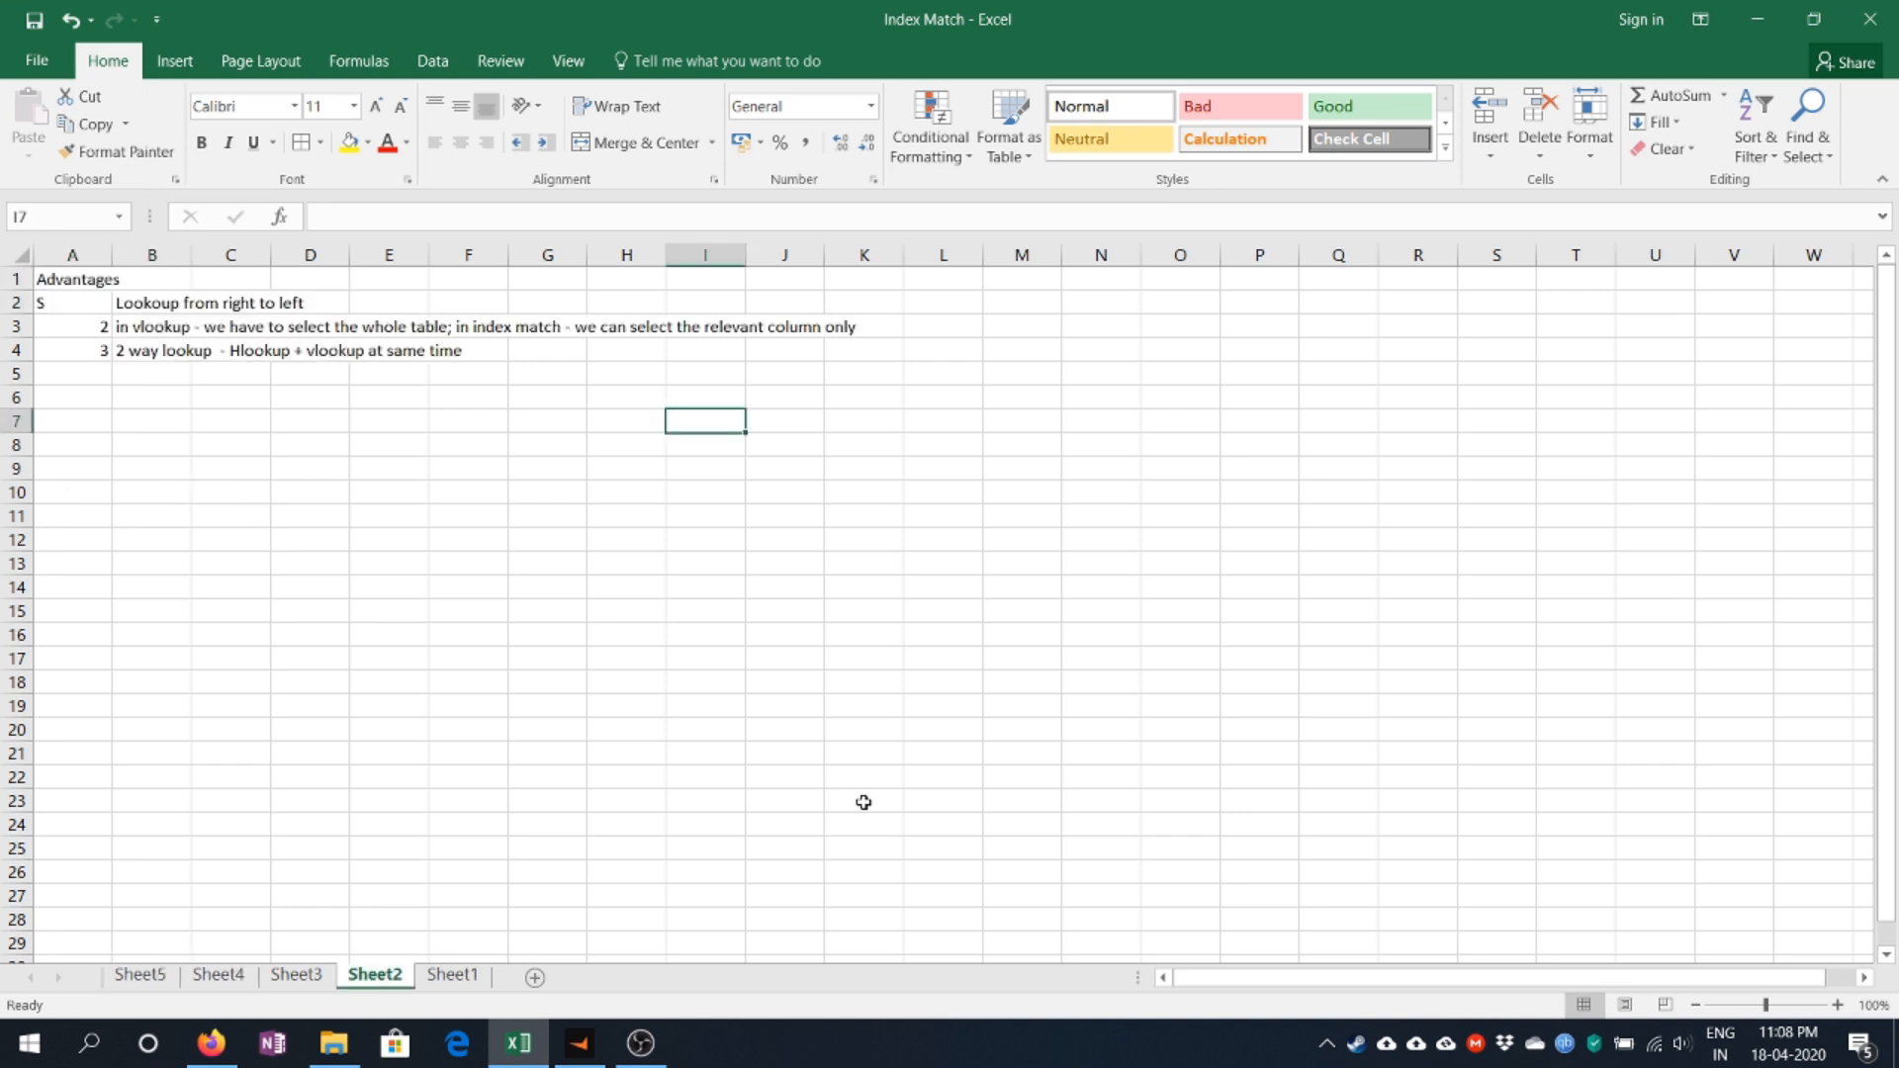
pyautogui.hotkey('shift', 'Left')
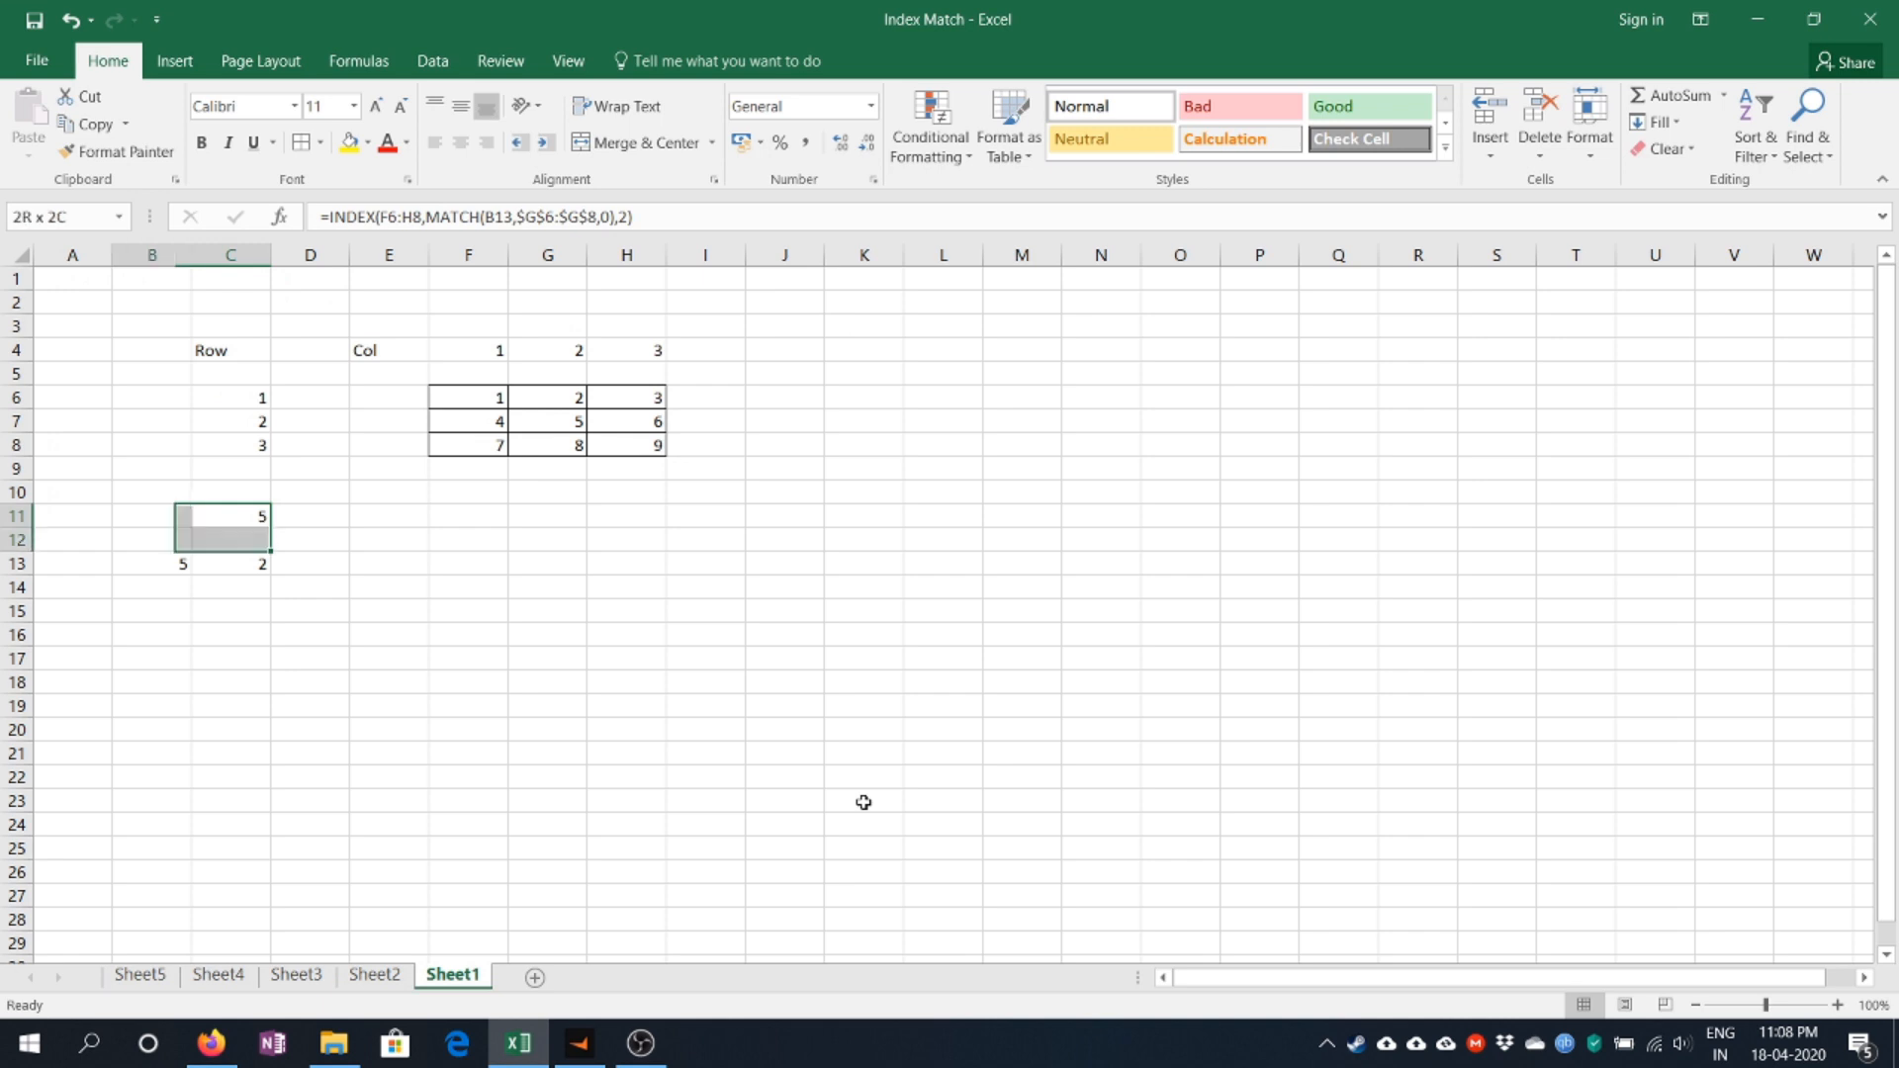
pyautogui.hotkey('shift', 'Down')
pyautogui.hotkey('shift', 'Down')
pyautogui.press('Delete')
pyautogui.press('Right')
pyautogui.press('Left')
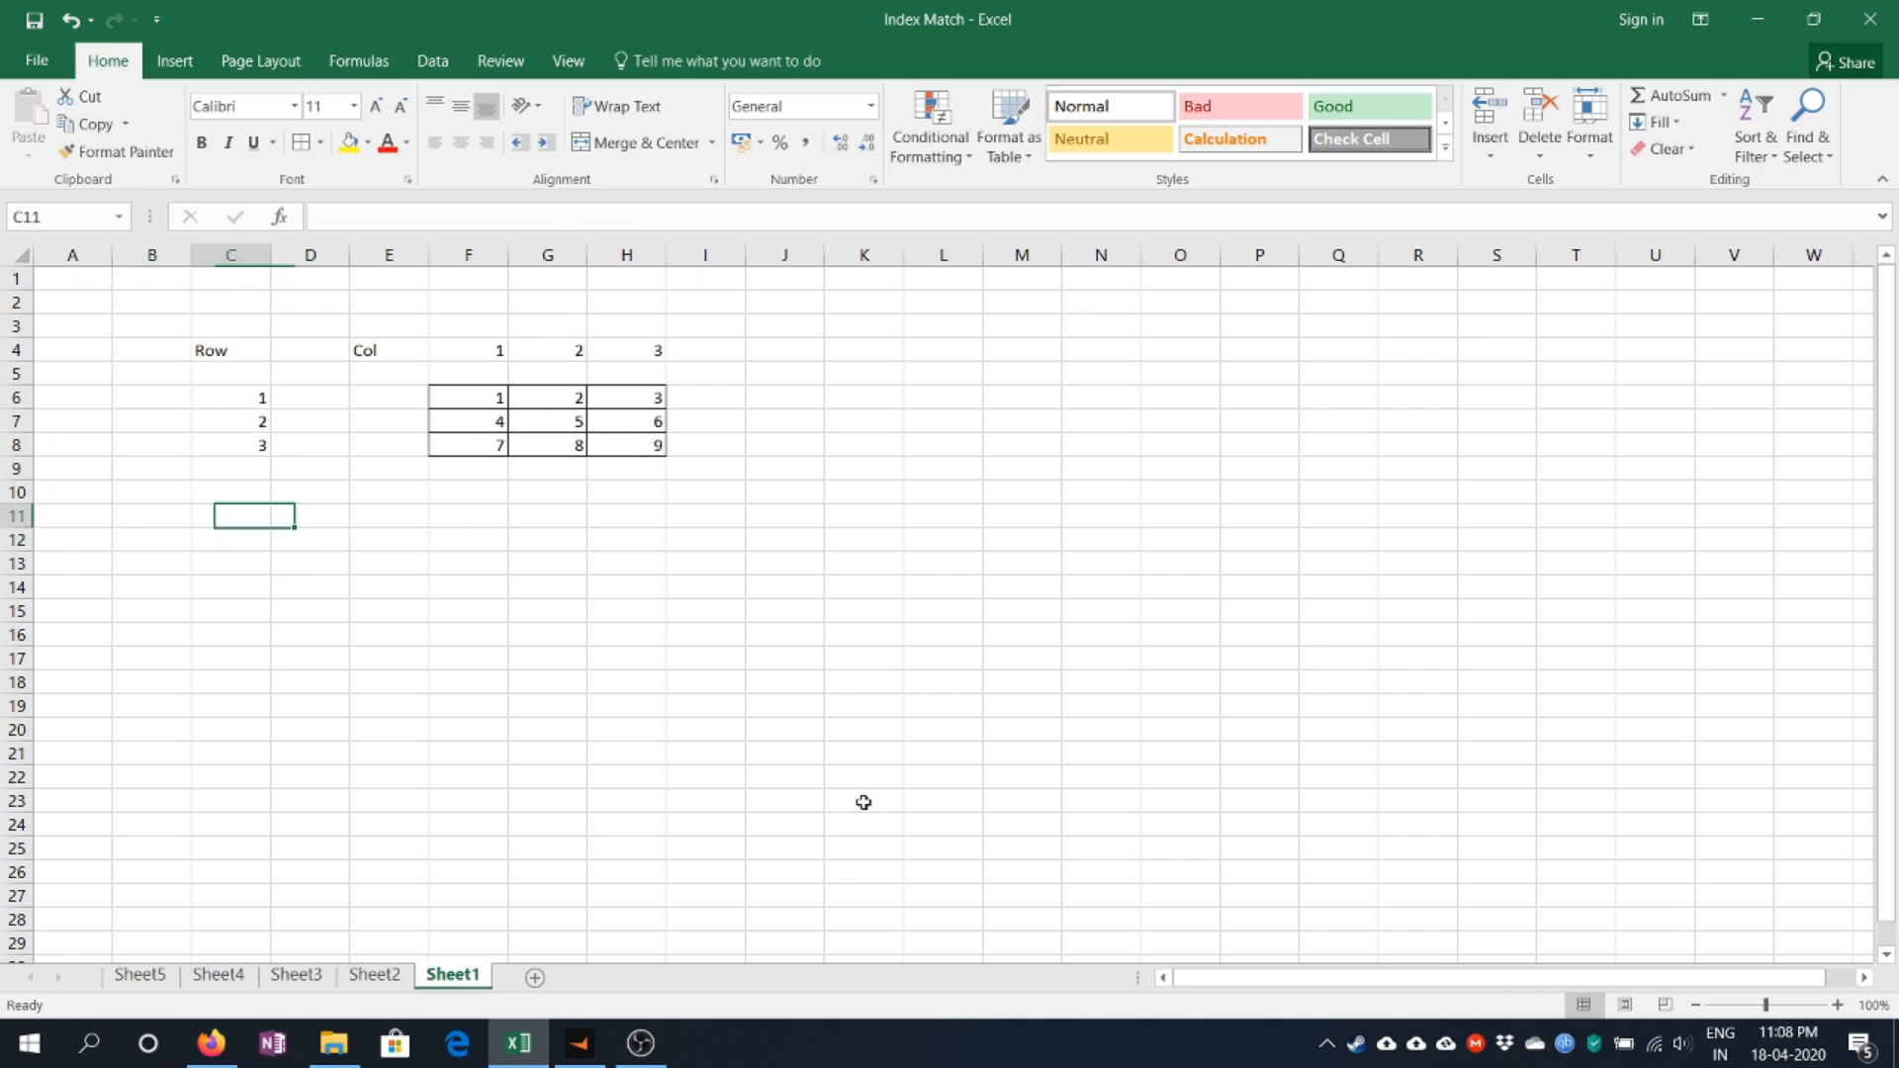
# Start an INDEX formula in C11 with the table values F6:H8 as its array.
pyautogui.write('=')
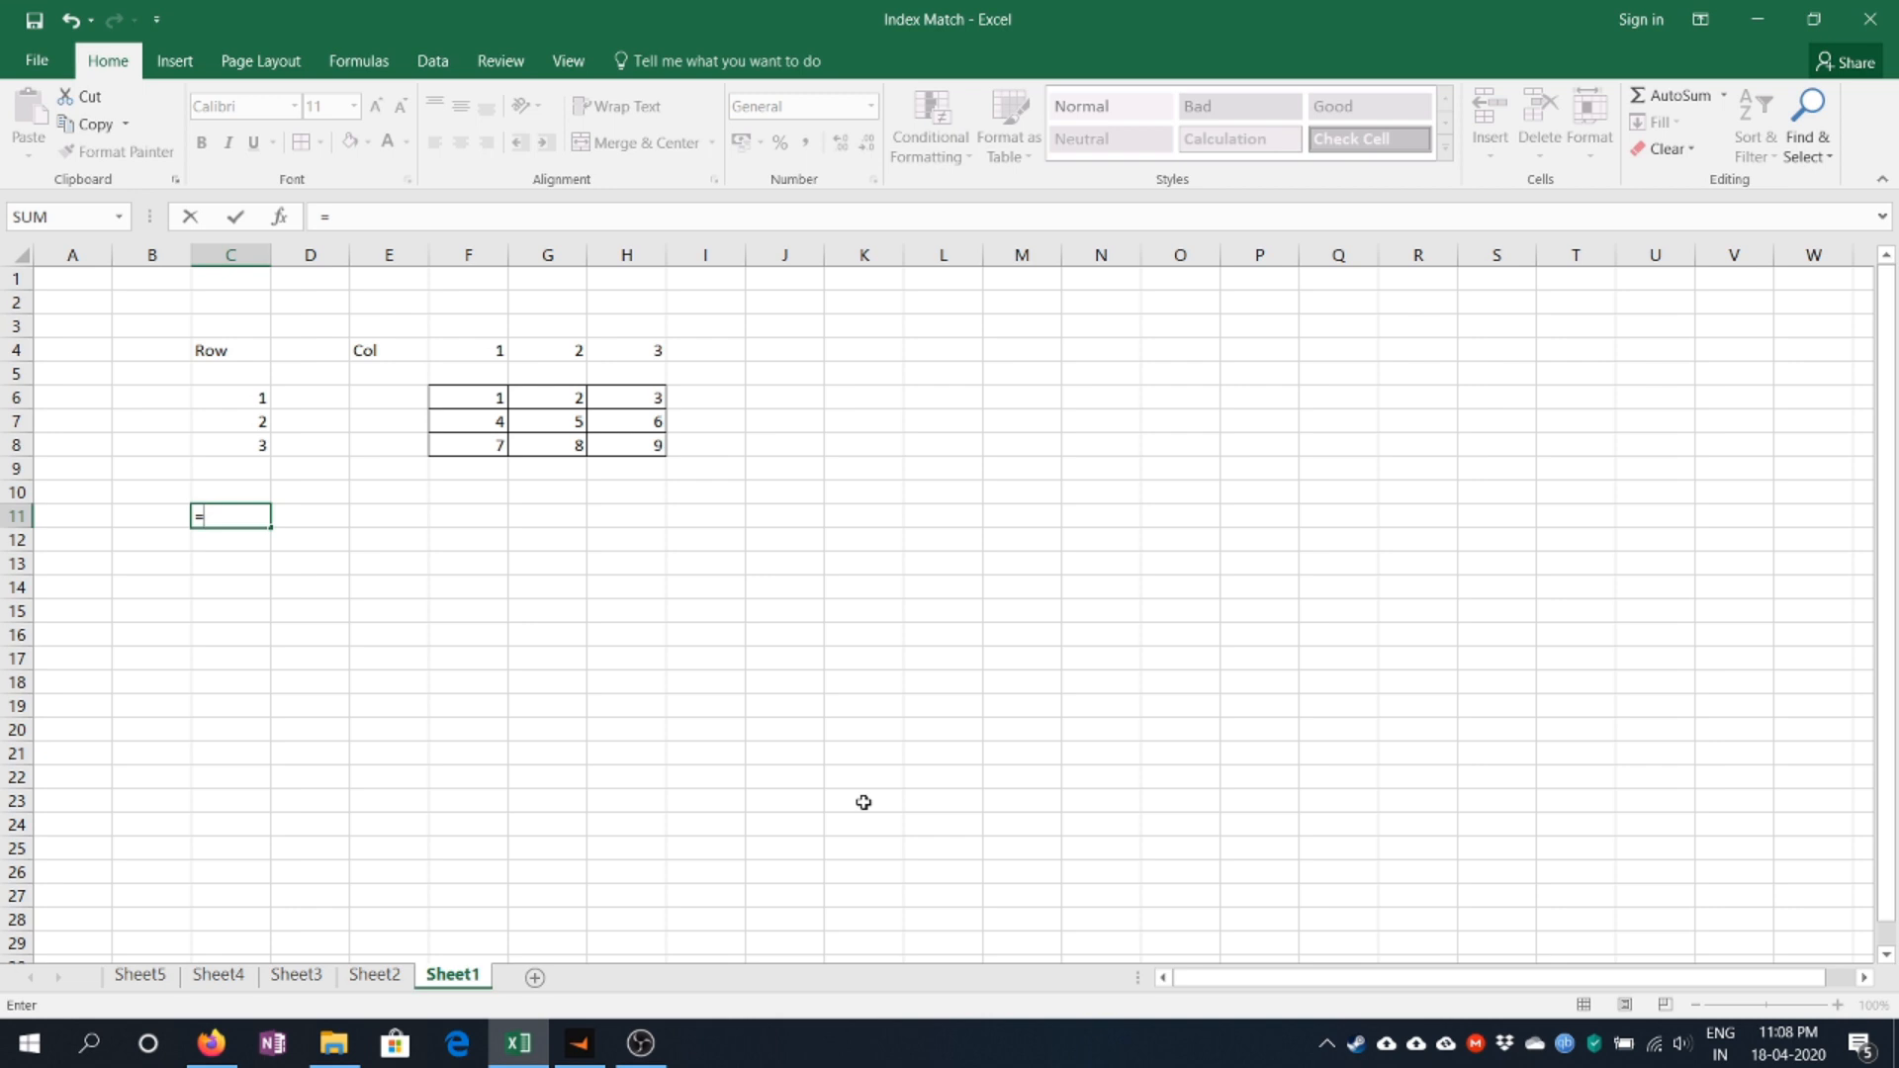
pyautogui.write('in')
pyautogui.press('Tab')
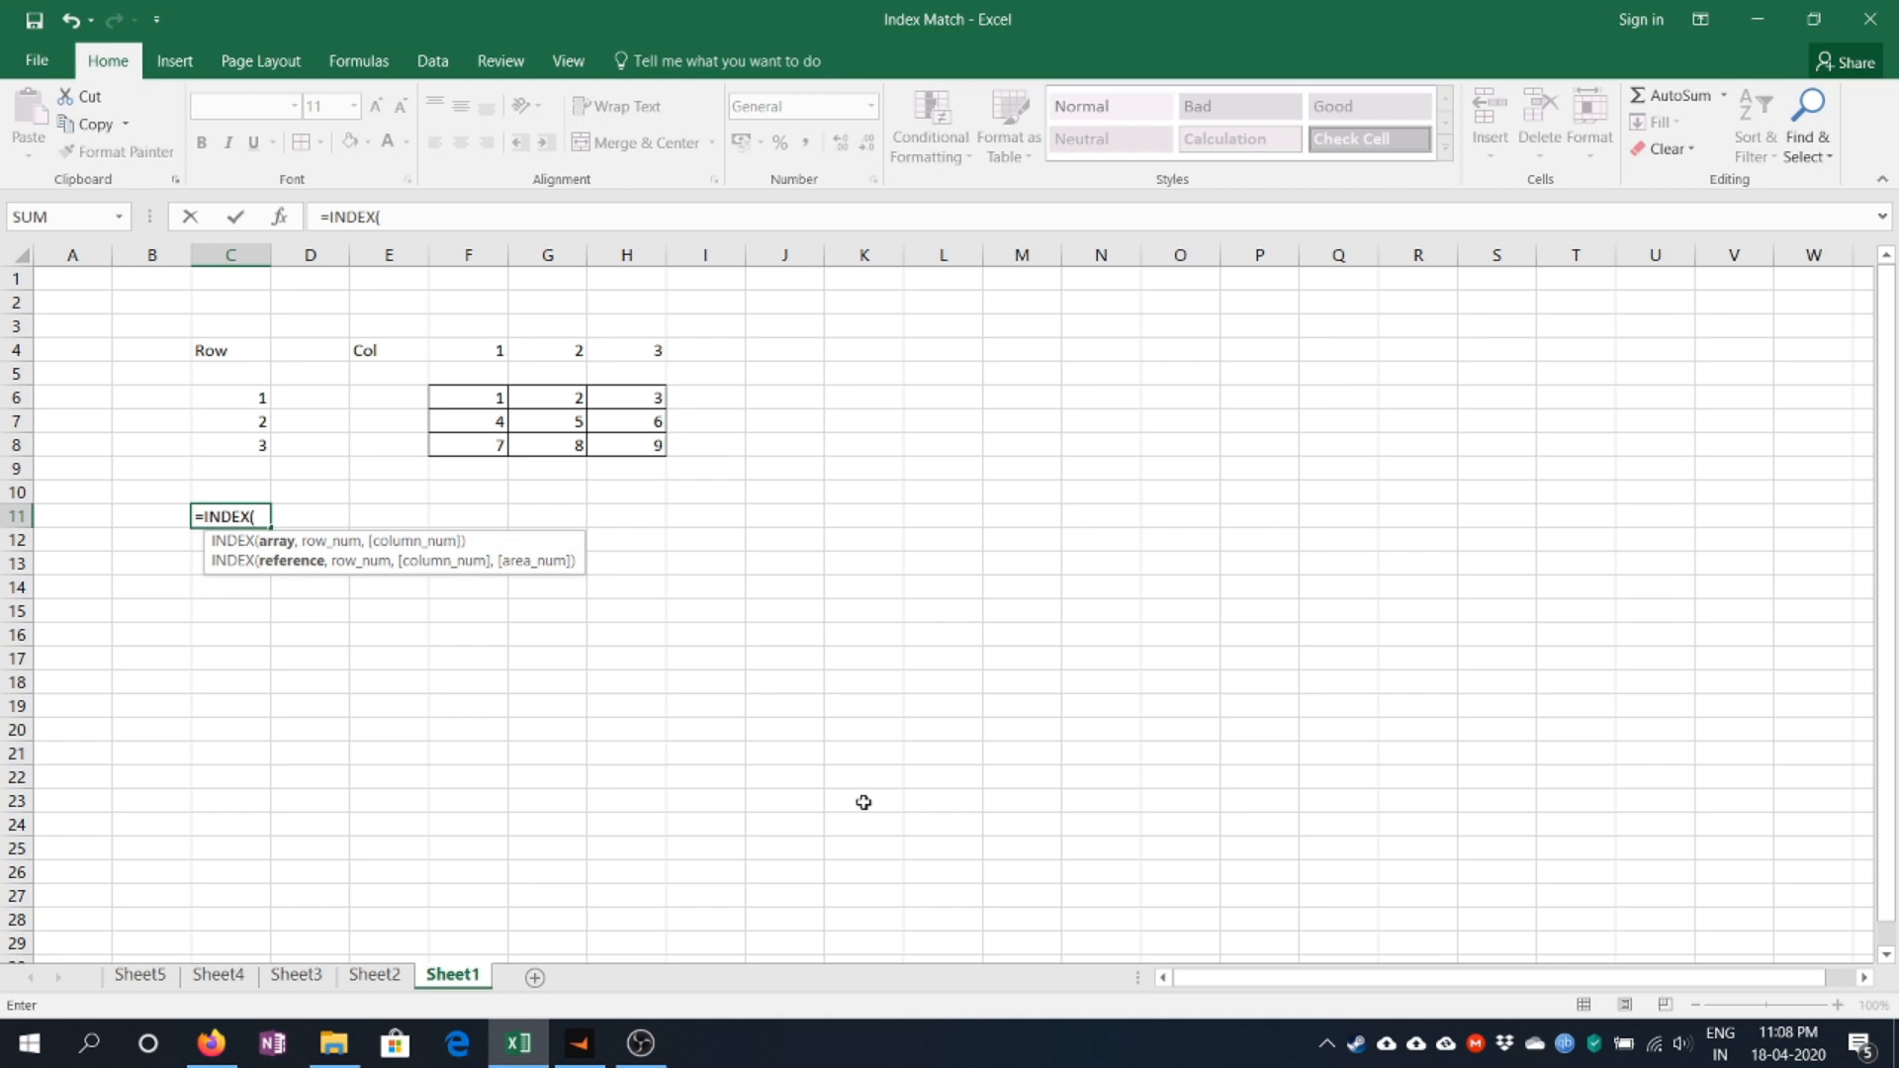
pyautogui.press('Up')
pyautogui.press('Right')
pyautogui.press('Up')
pyautogui.press('Right')
pyautogui.press('Right')
pyautogui.press('Up')
pyautogui.press('Up')
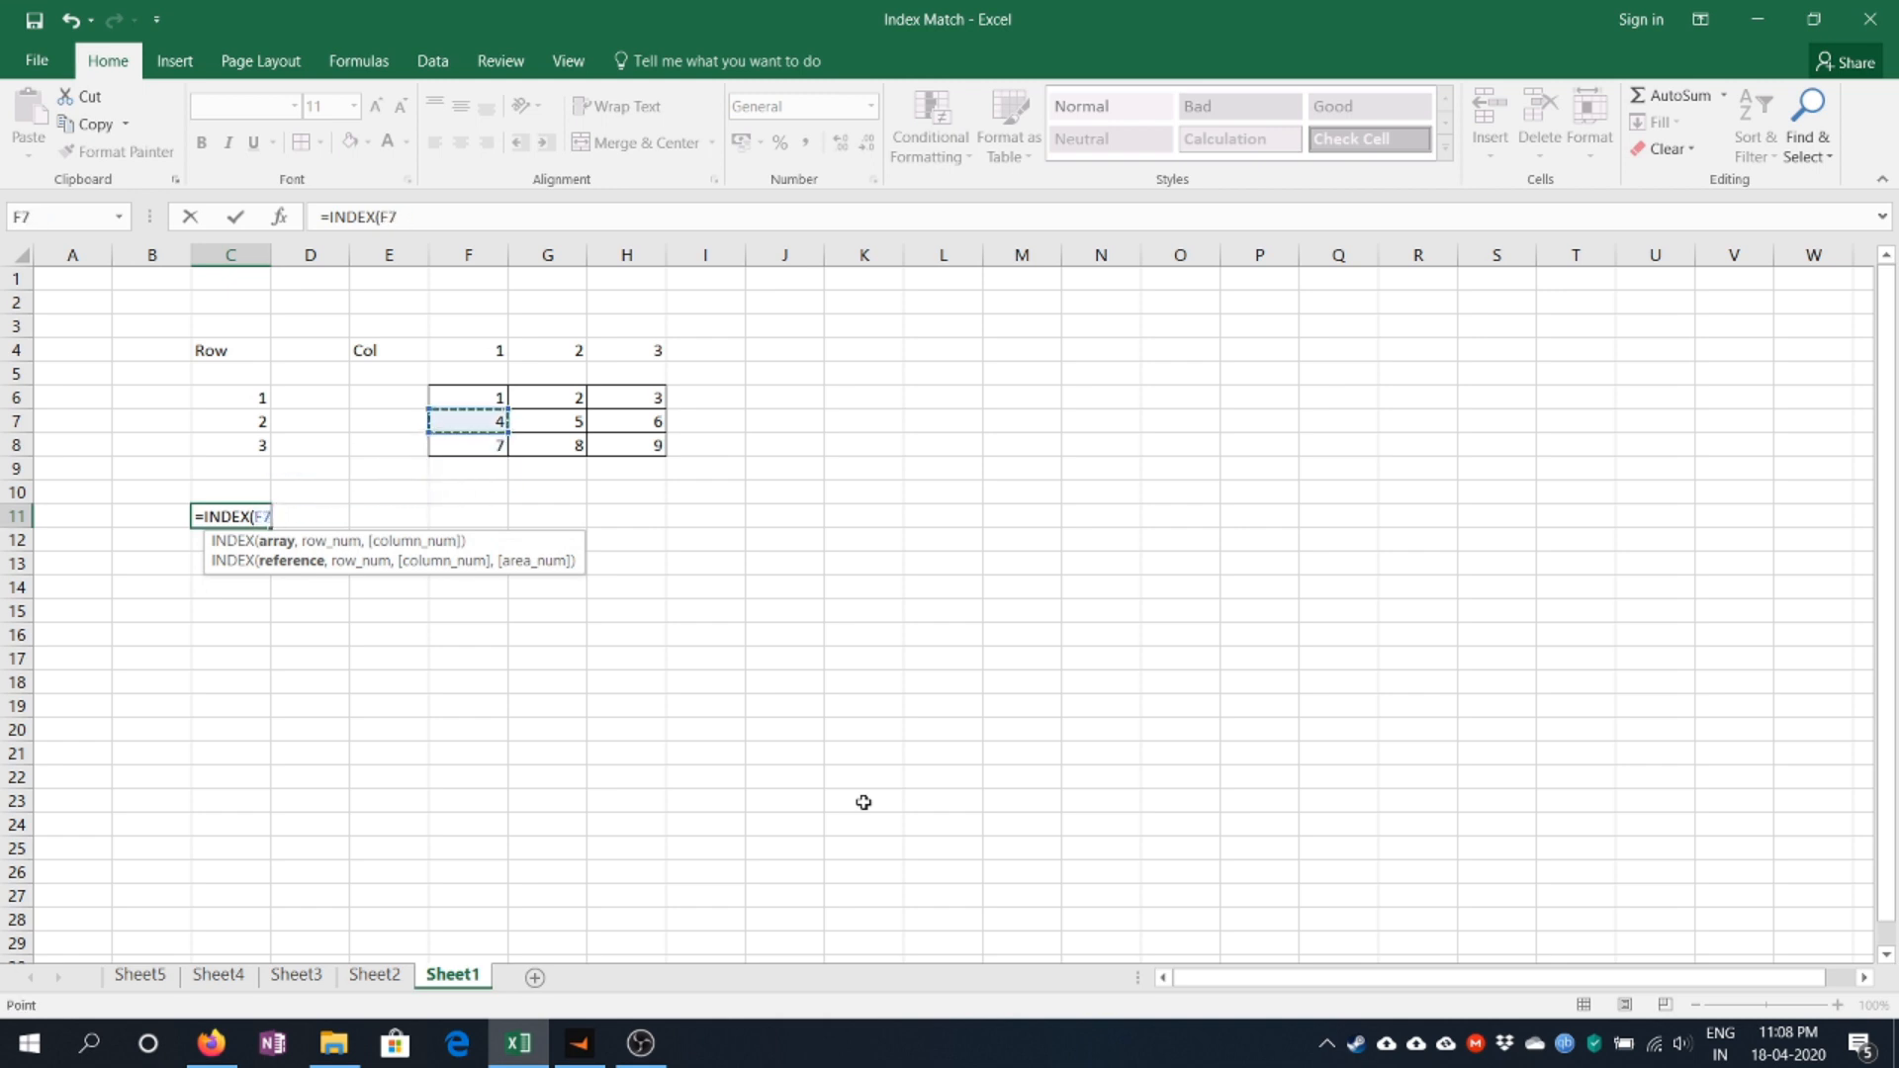
pyautogui.press('Up')
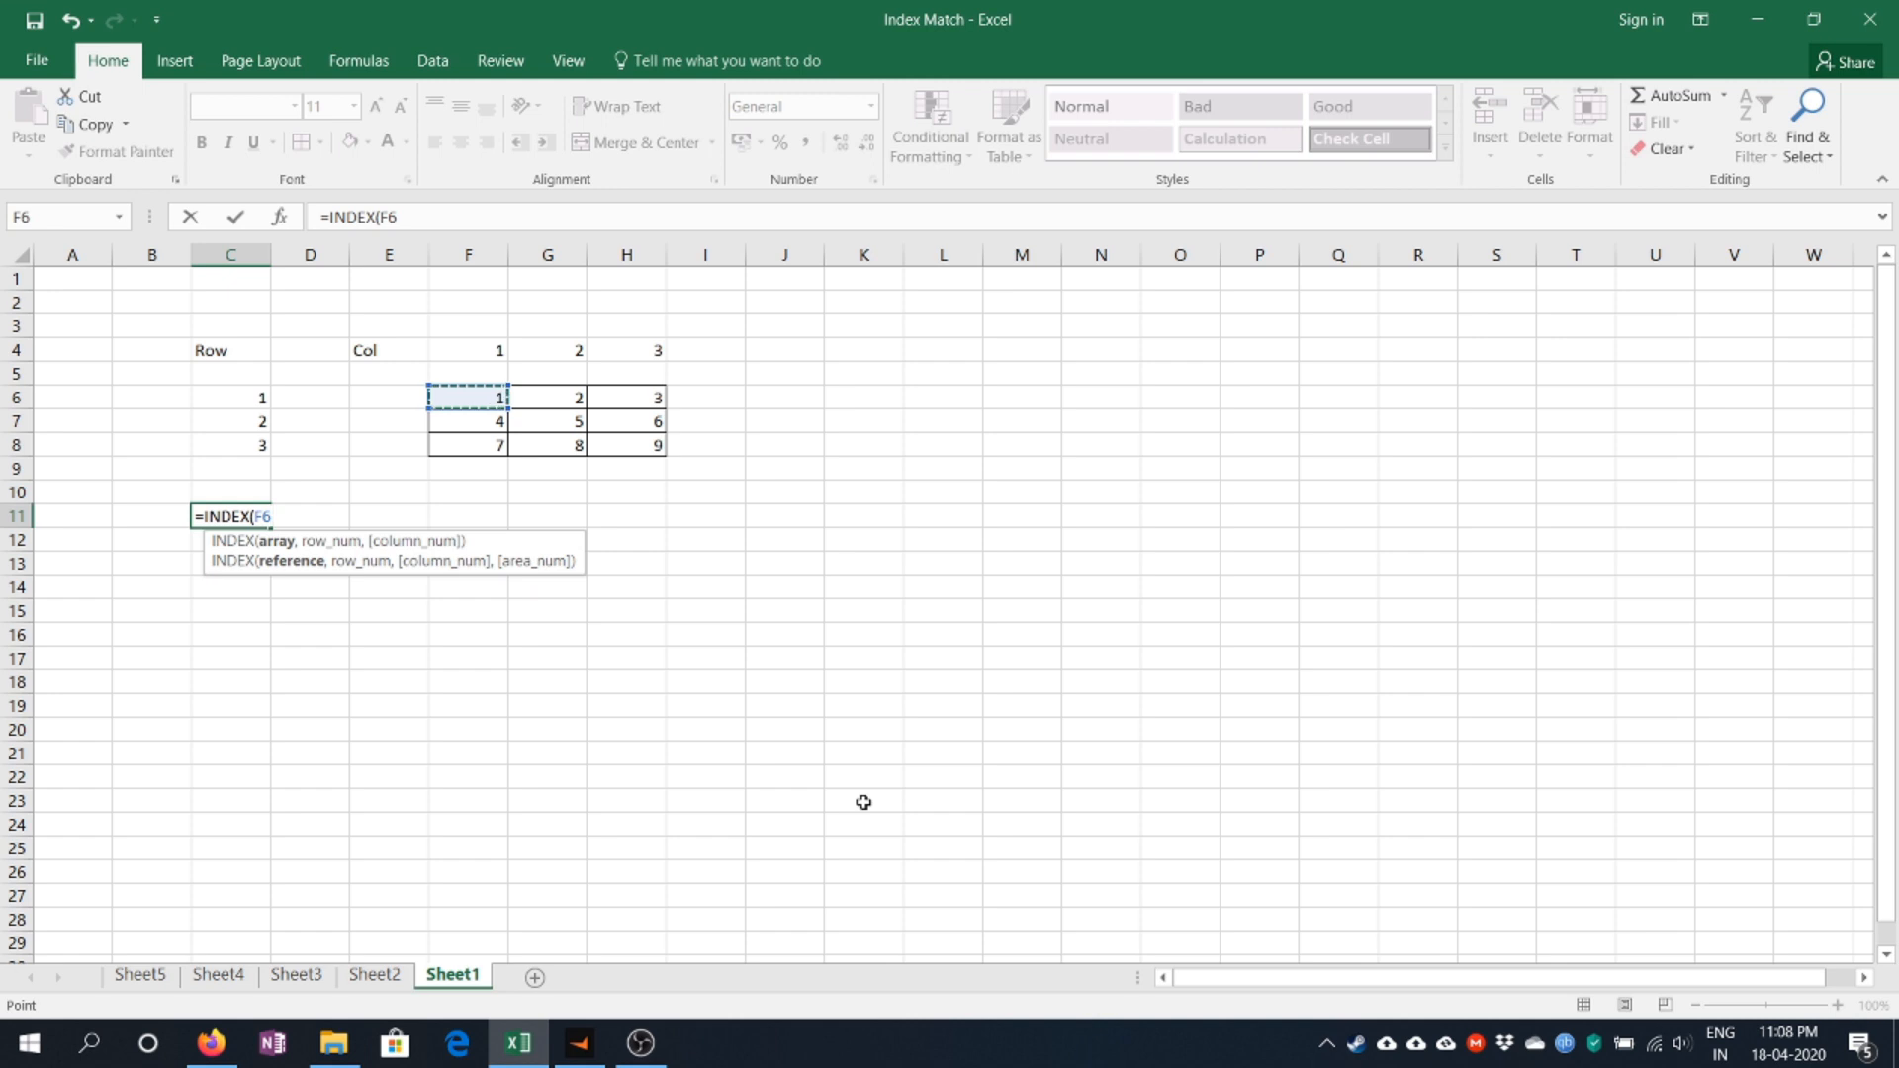
pyautogui.hotkey('shift', 'Right')
pyautogui.hotkey('shift', 'Right')
pyautogui.hotkey('shift', 'Down')
pyautogui.hotkey('shift', 'Down')
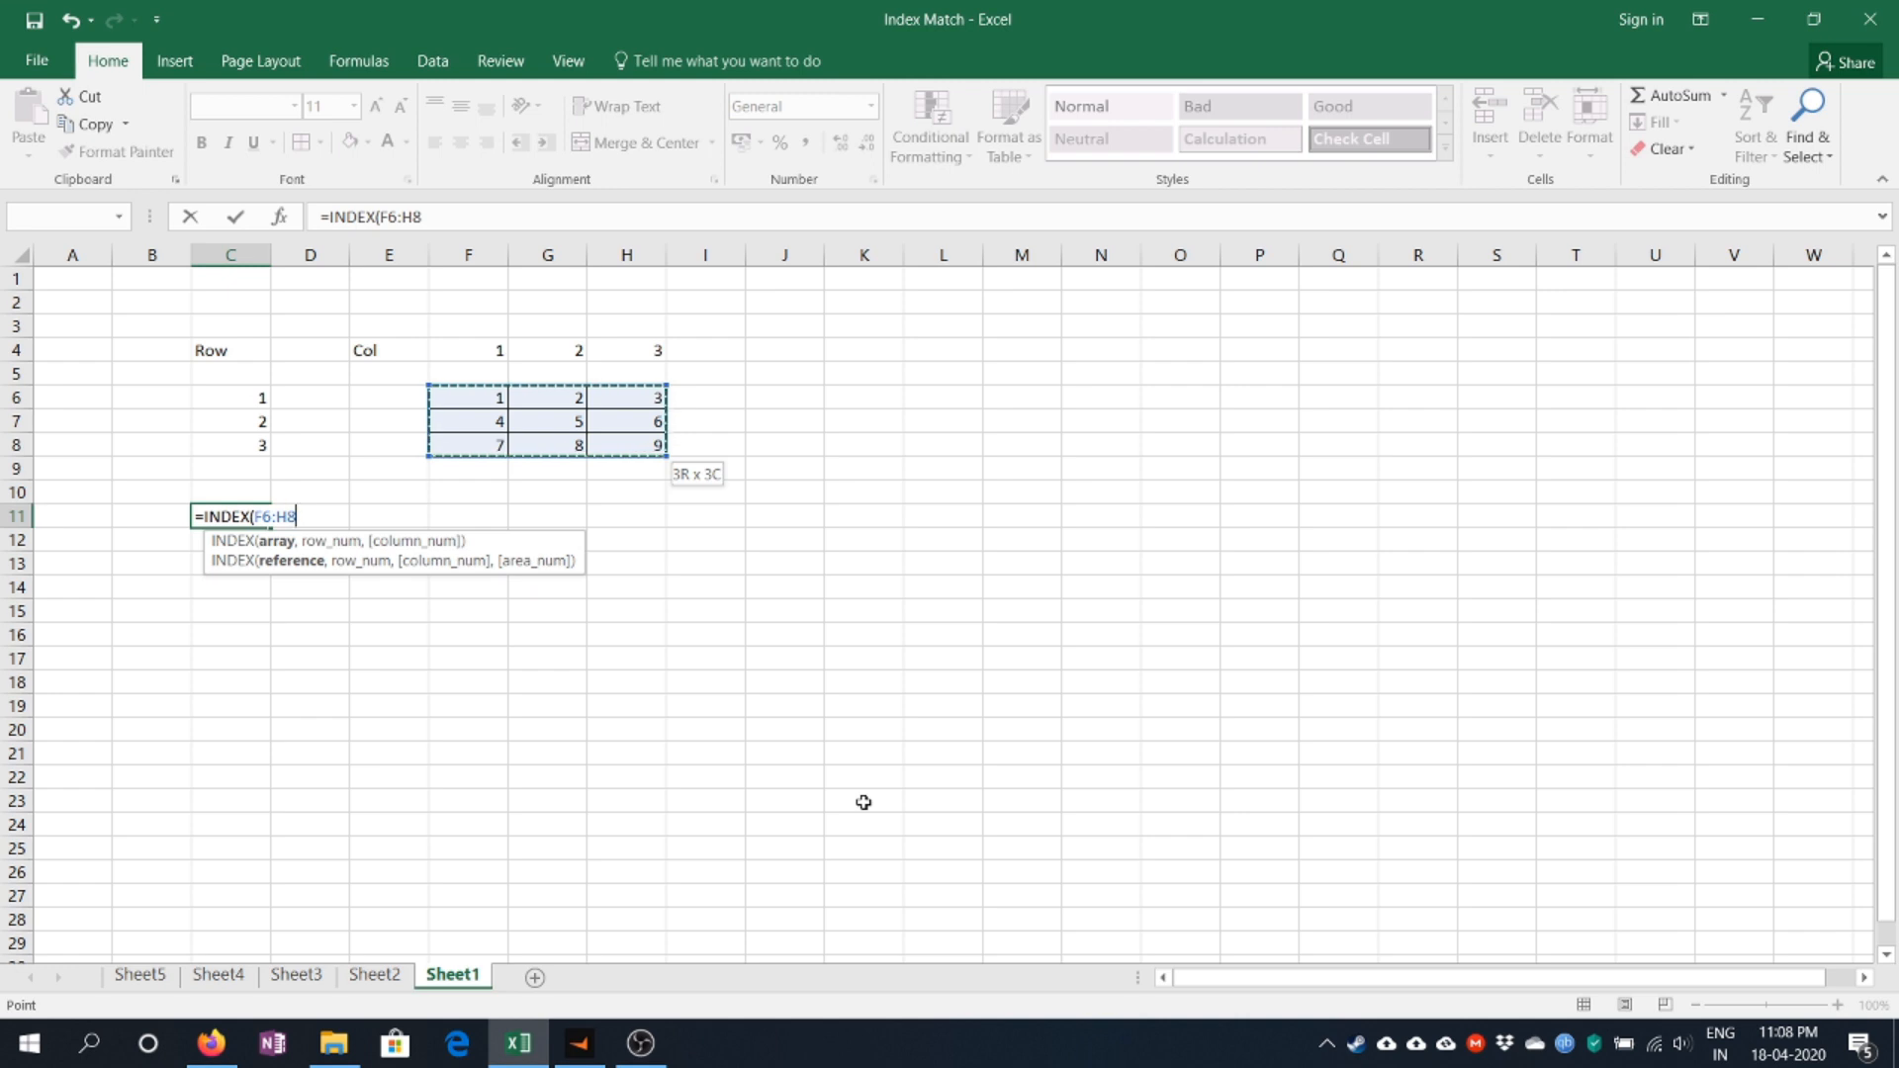
# Complete the INDEX formula in C11 with row number 2 and column number 2.
pyautogui.write(',')
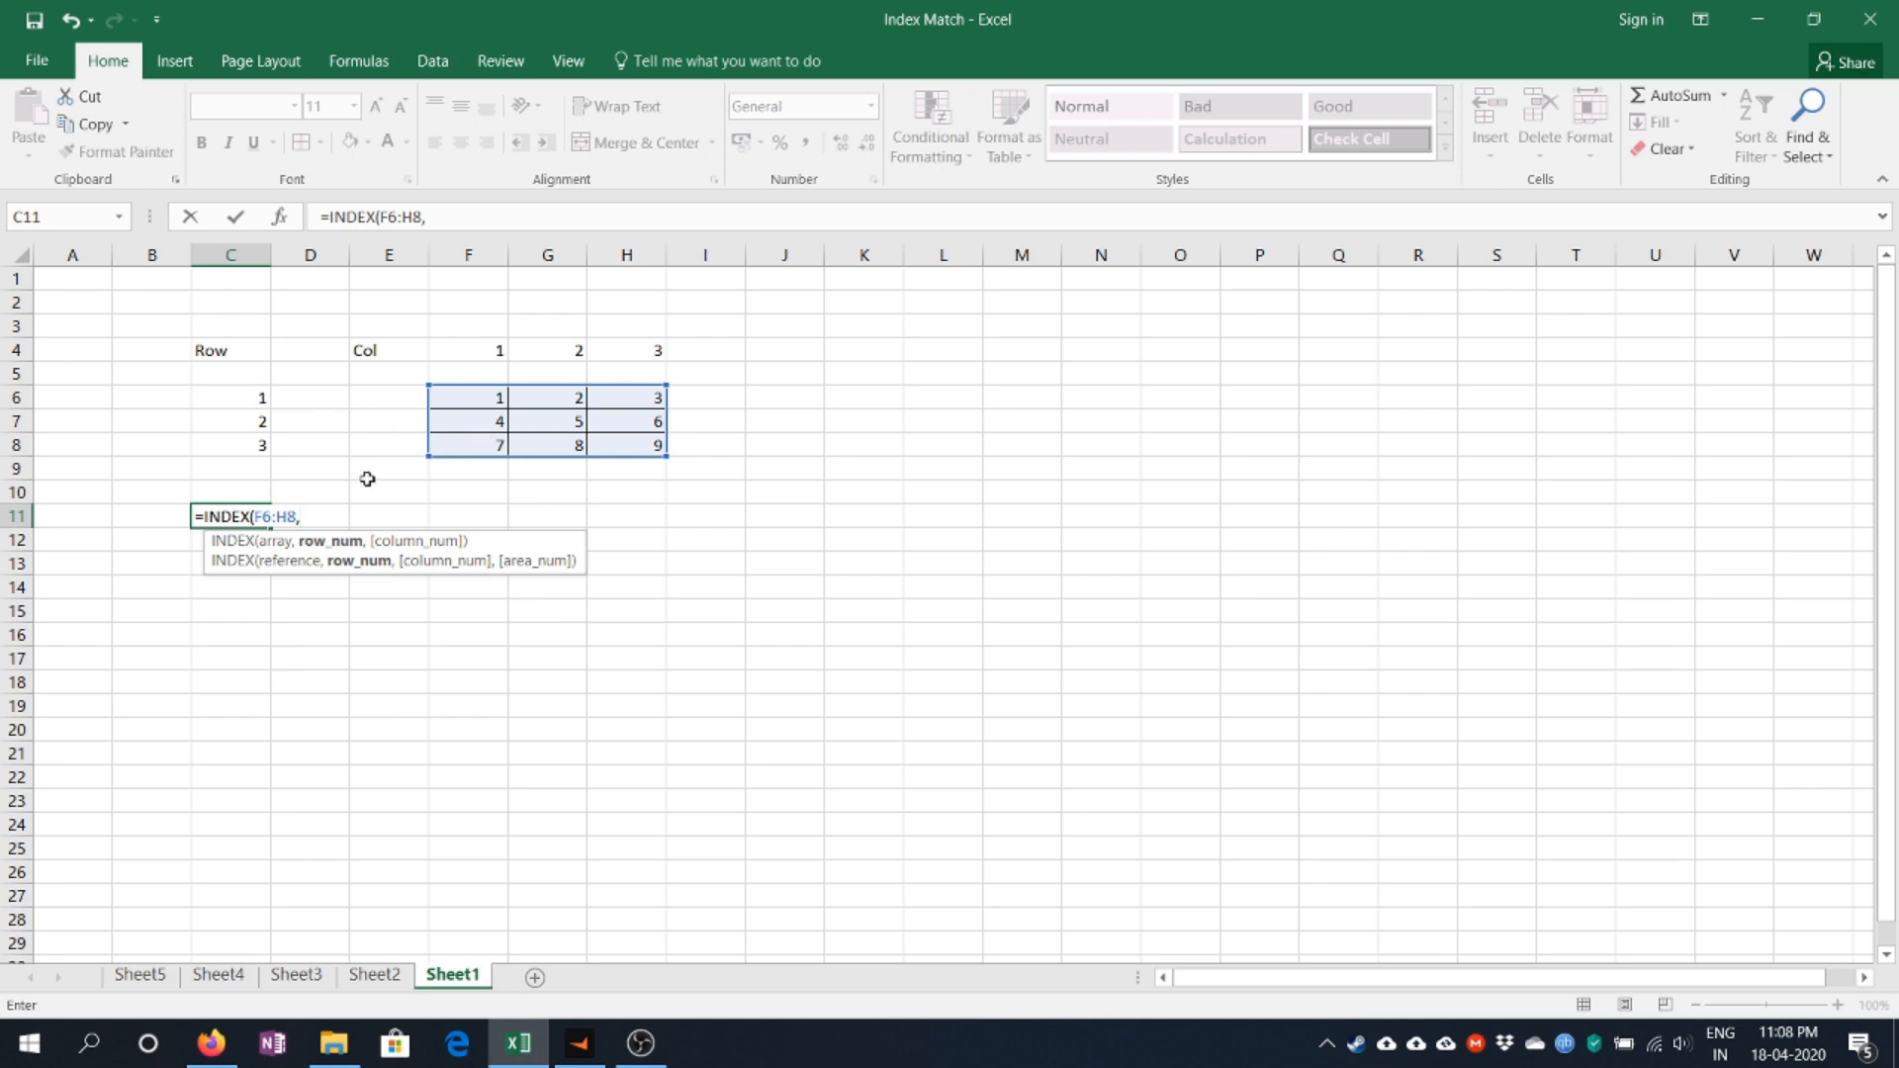
pyautogui.write('2,')
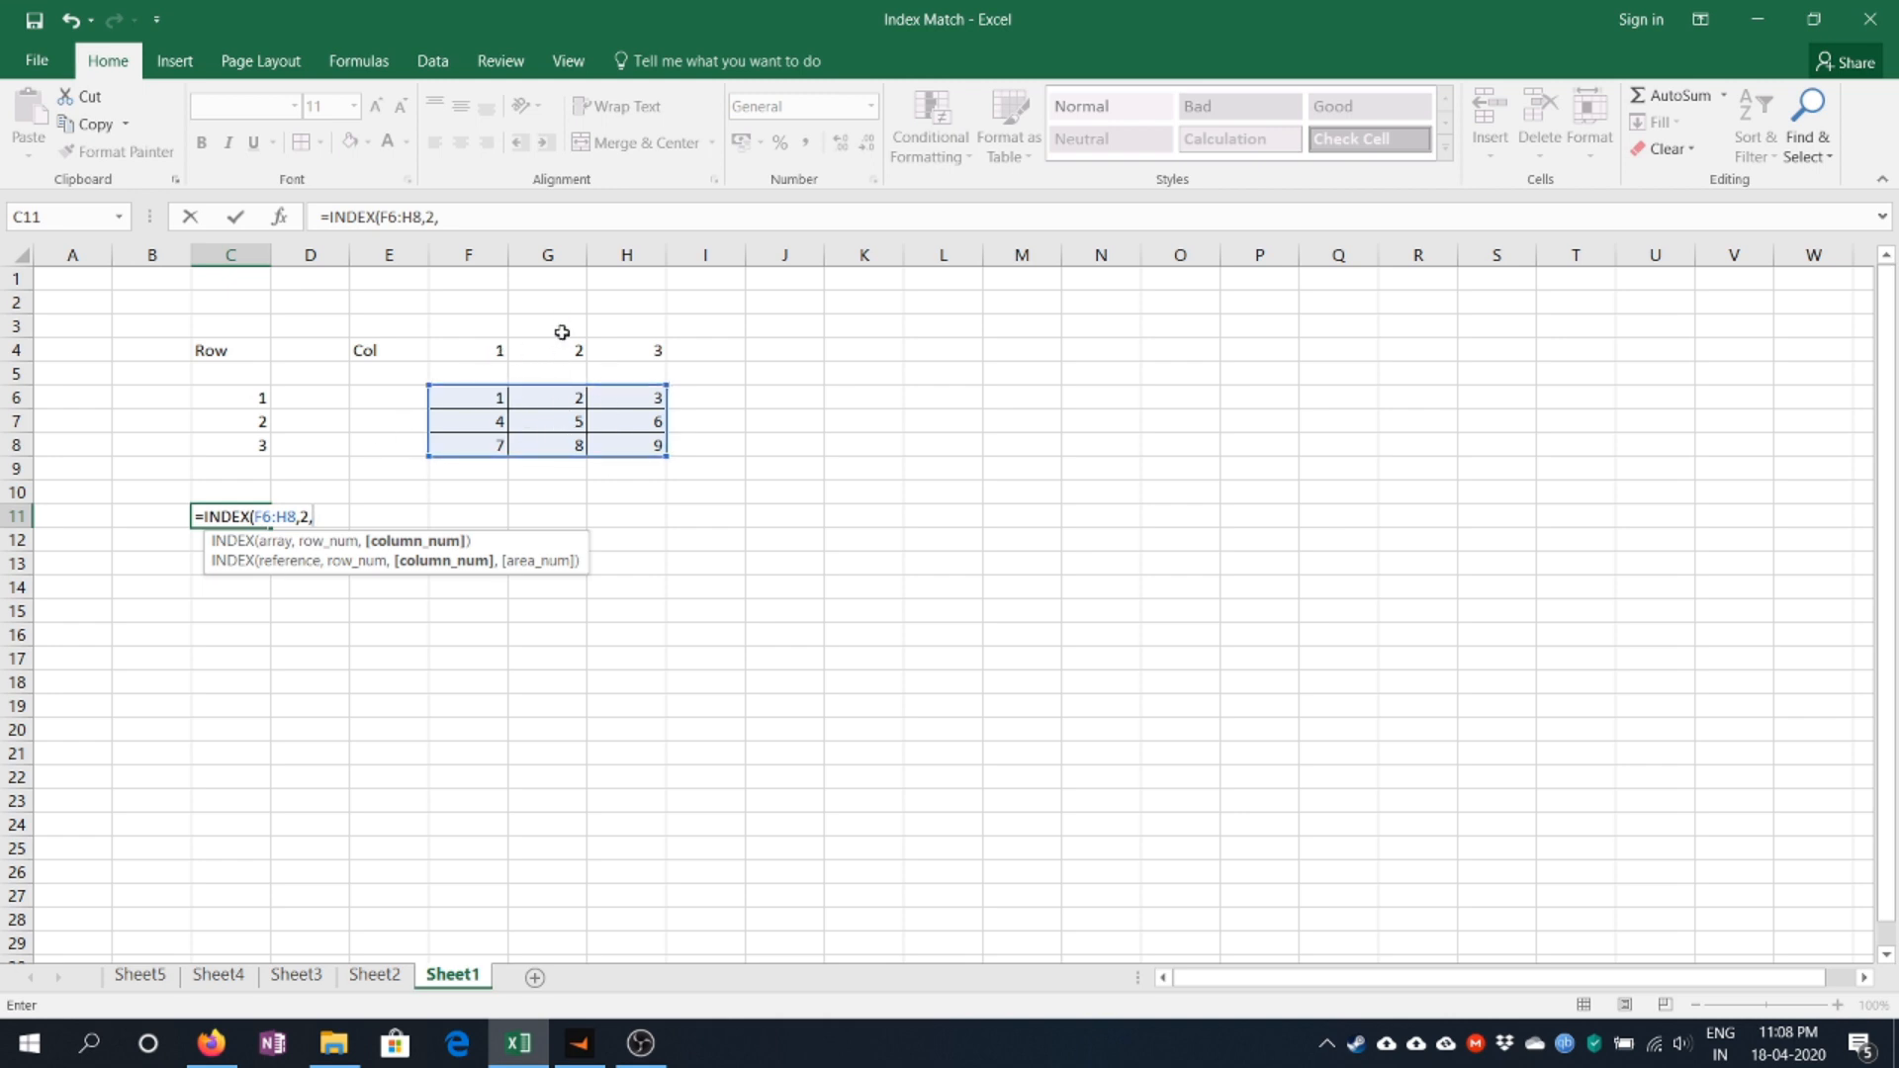
pyautogui.write('2)')
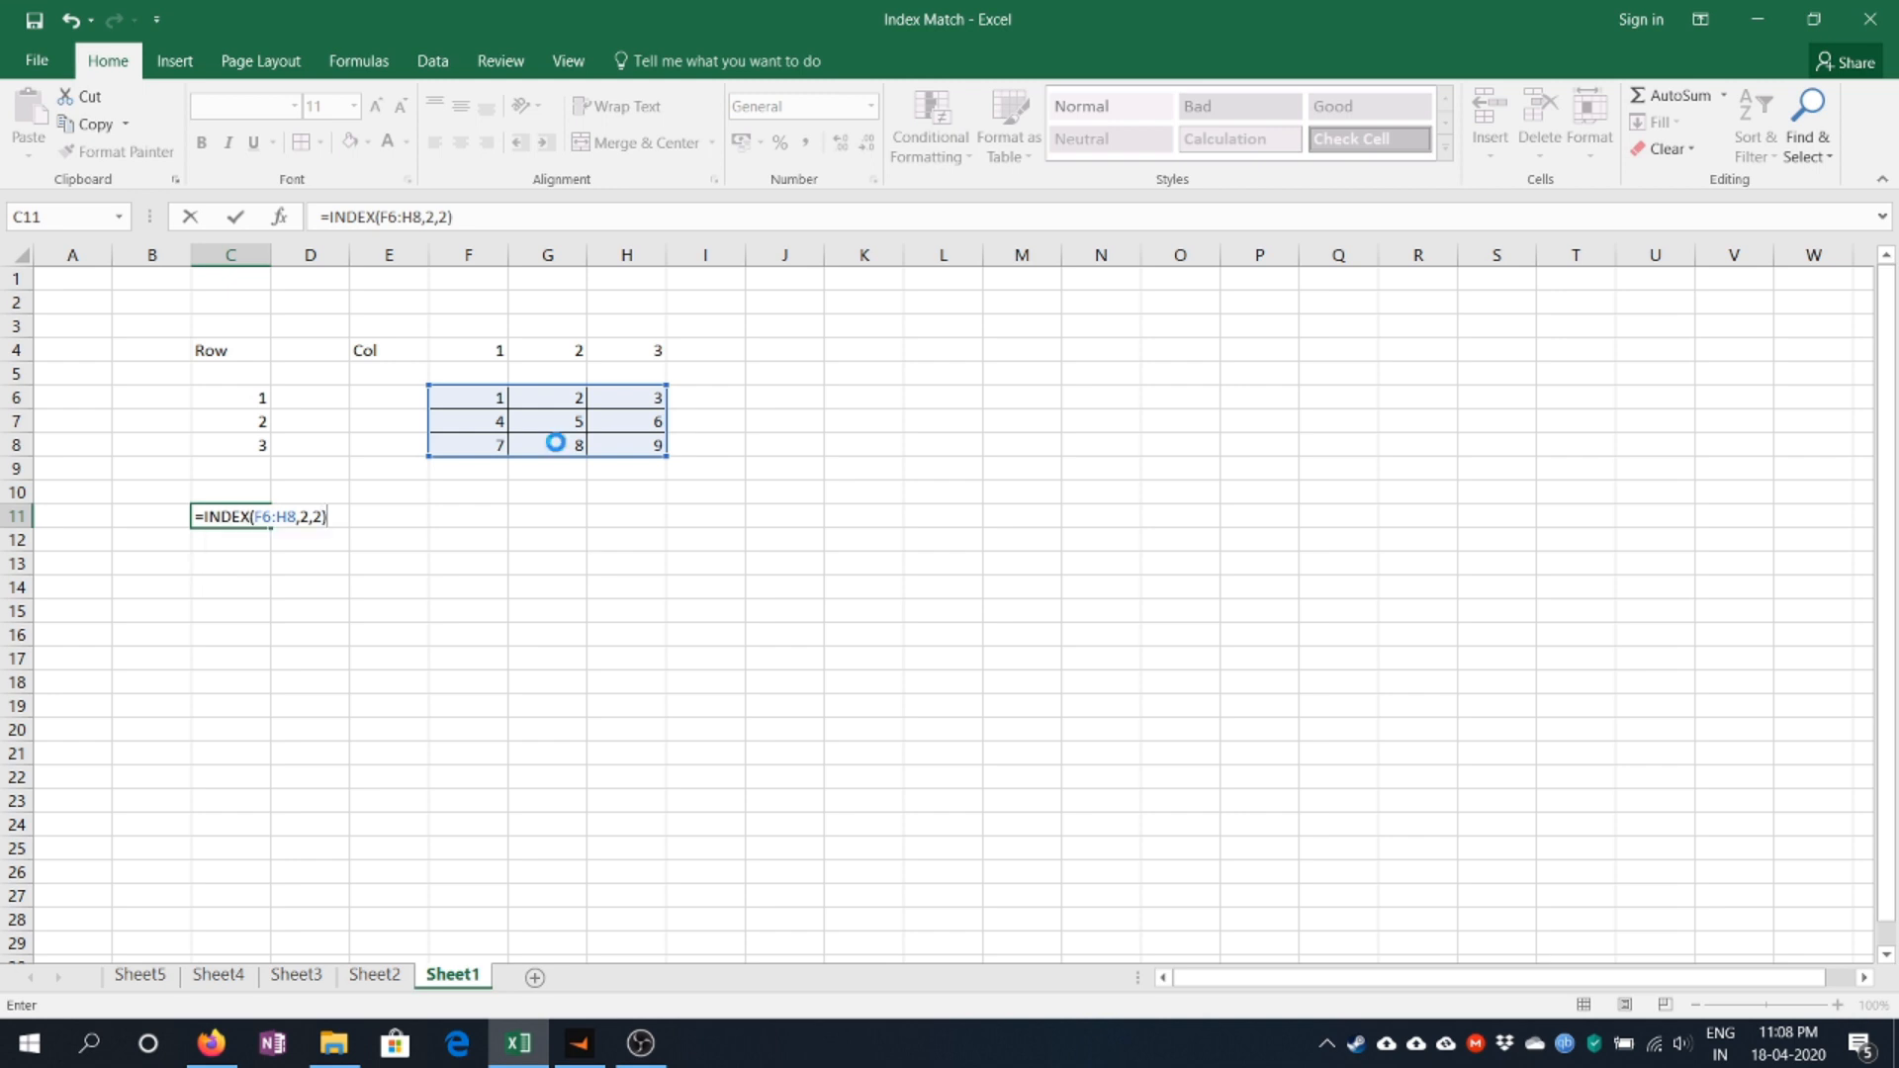
pyautogui.press('Return')
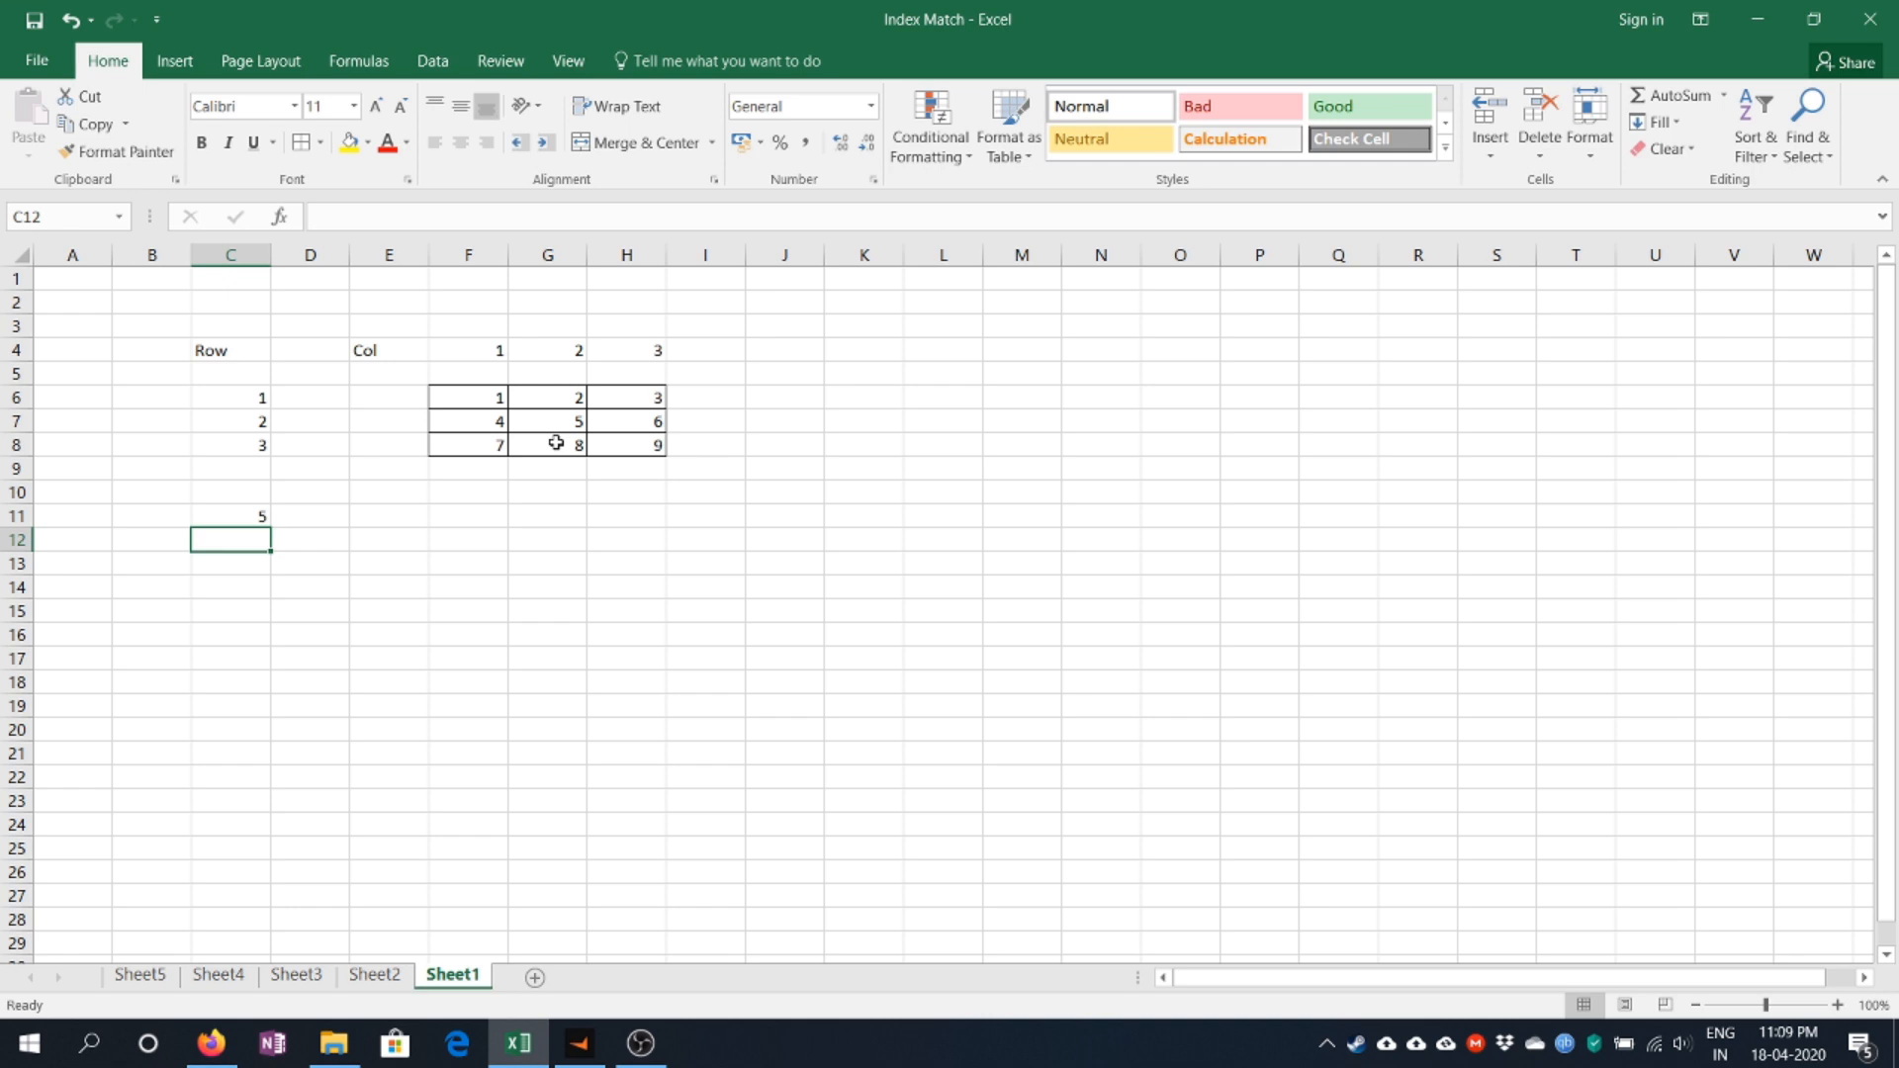
pyautogui.click(249, 577)
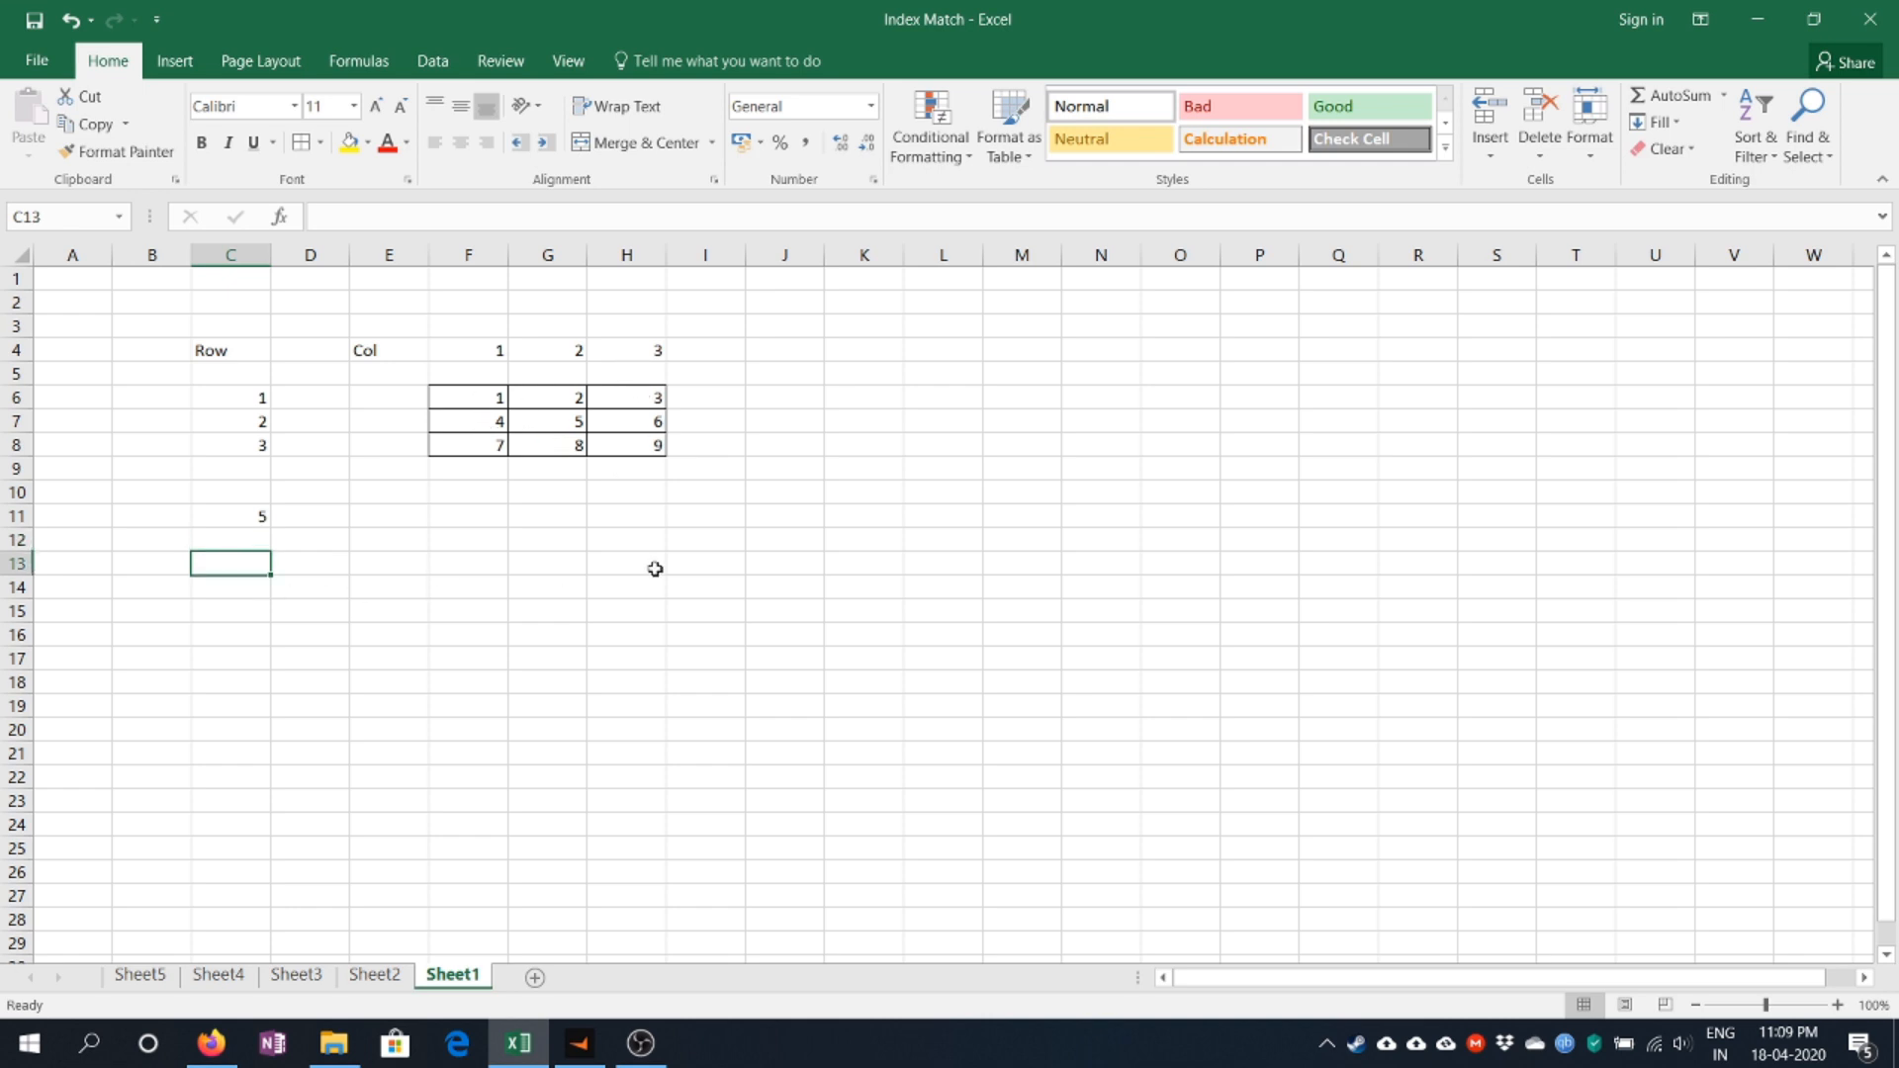
pyautogui.write('=mat')
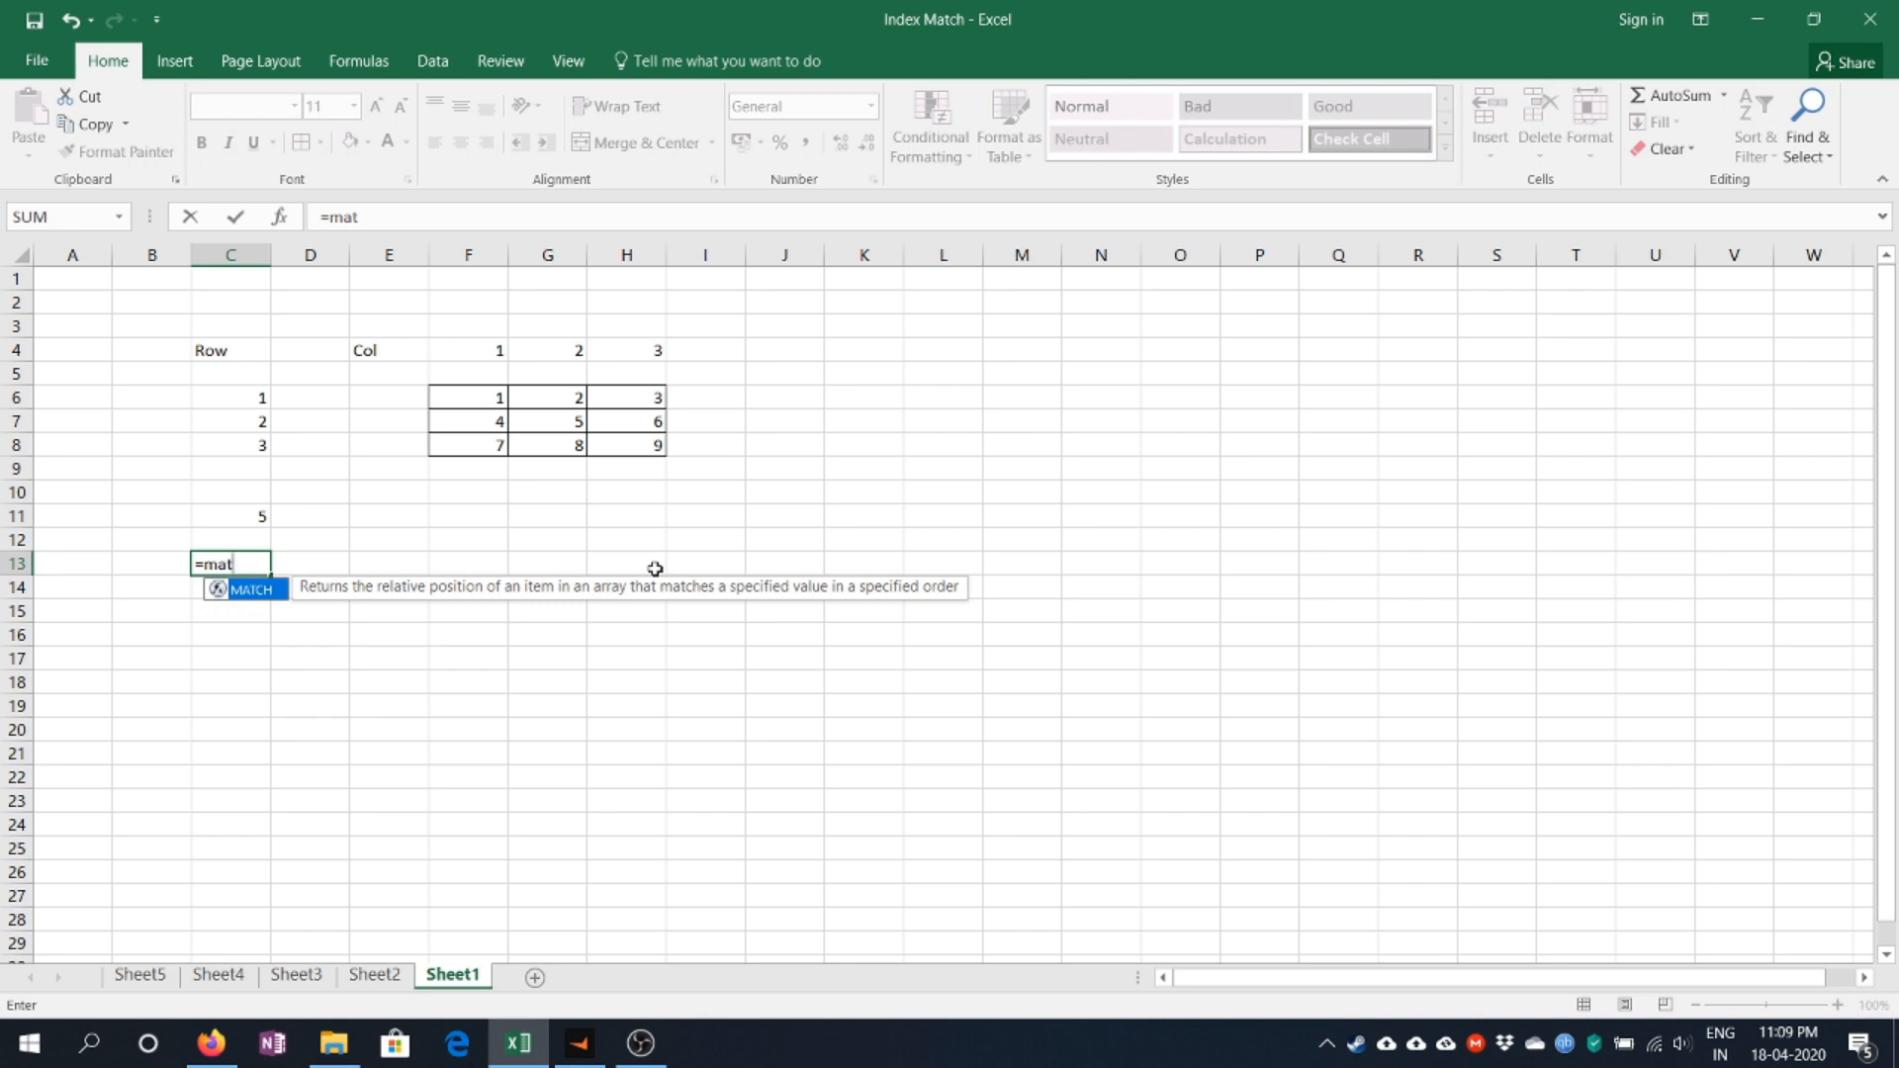
pyautogui.press('Tab')
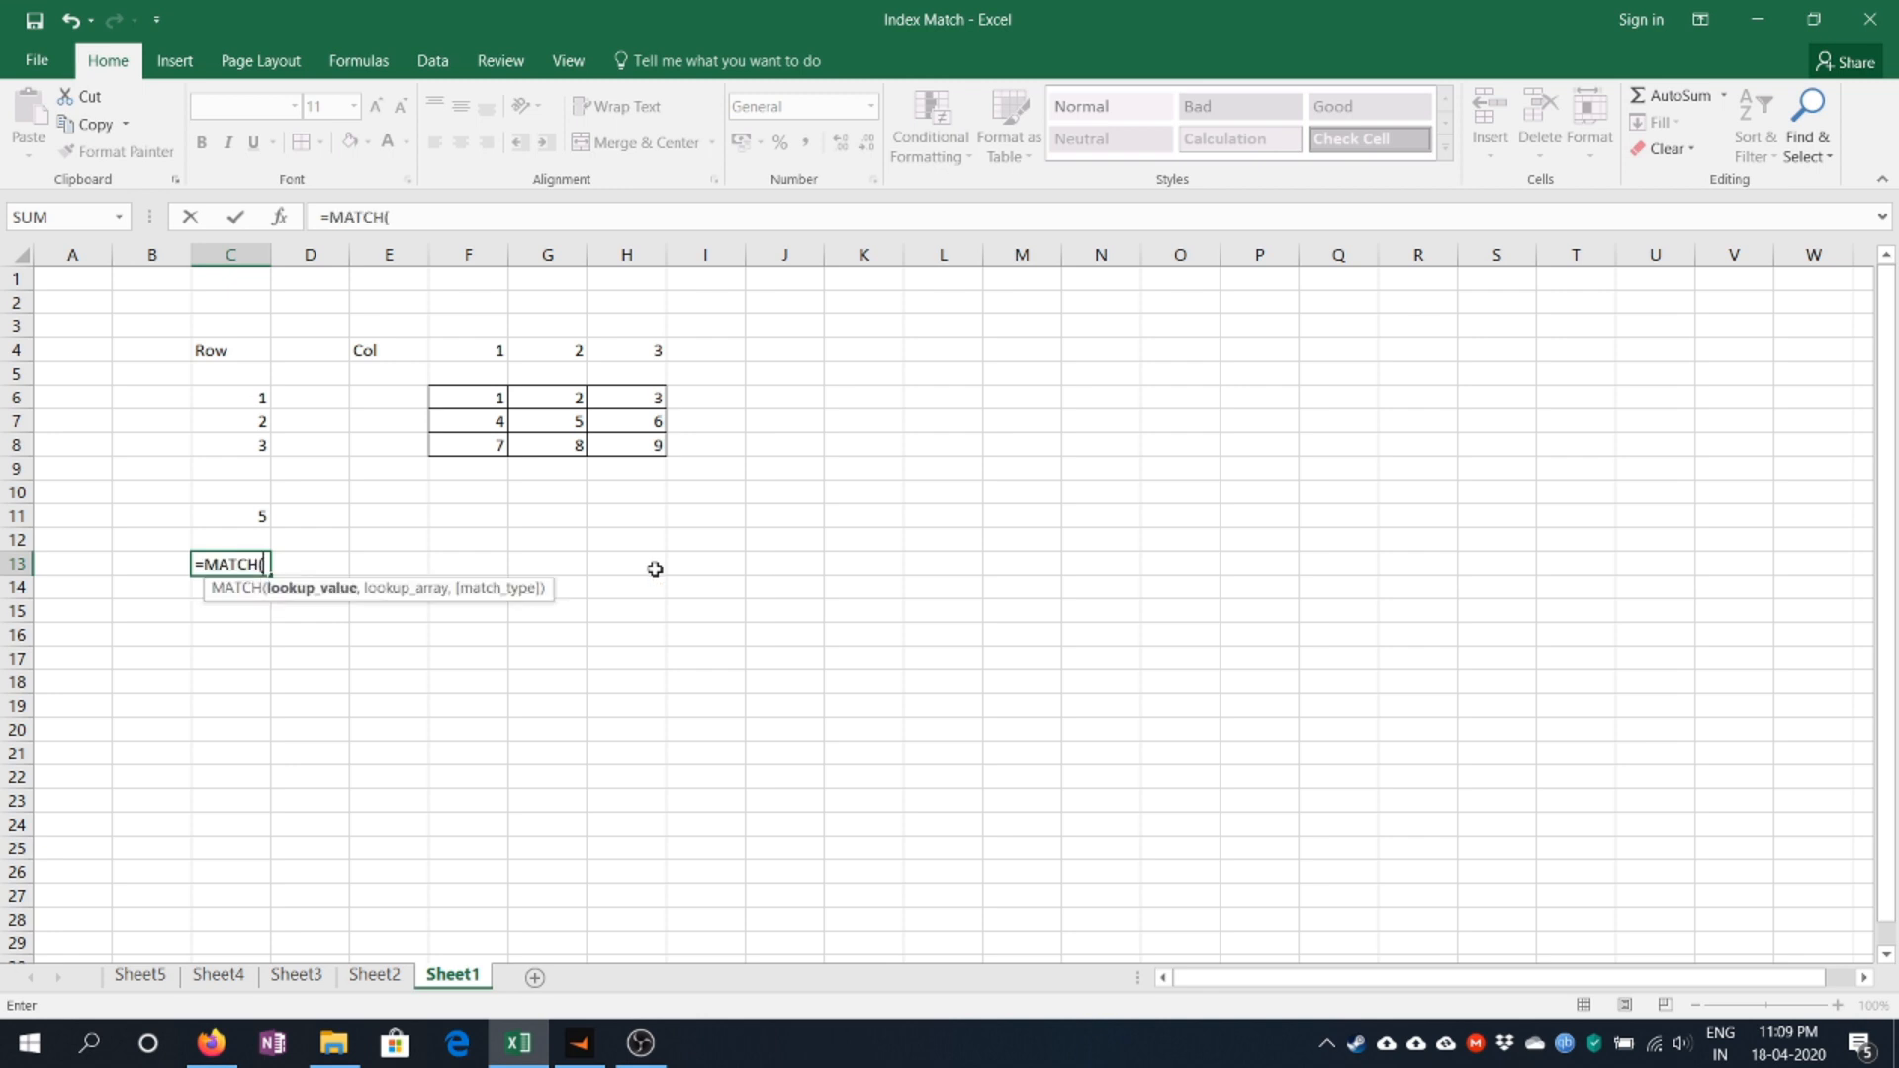
pyautogui.press('Escape')
# Enter 5 in B13 as the lookup value.
pyautogui.press('Left')
pyautogui.write('5')
pyautogui.press('Tab')
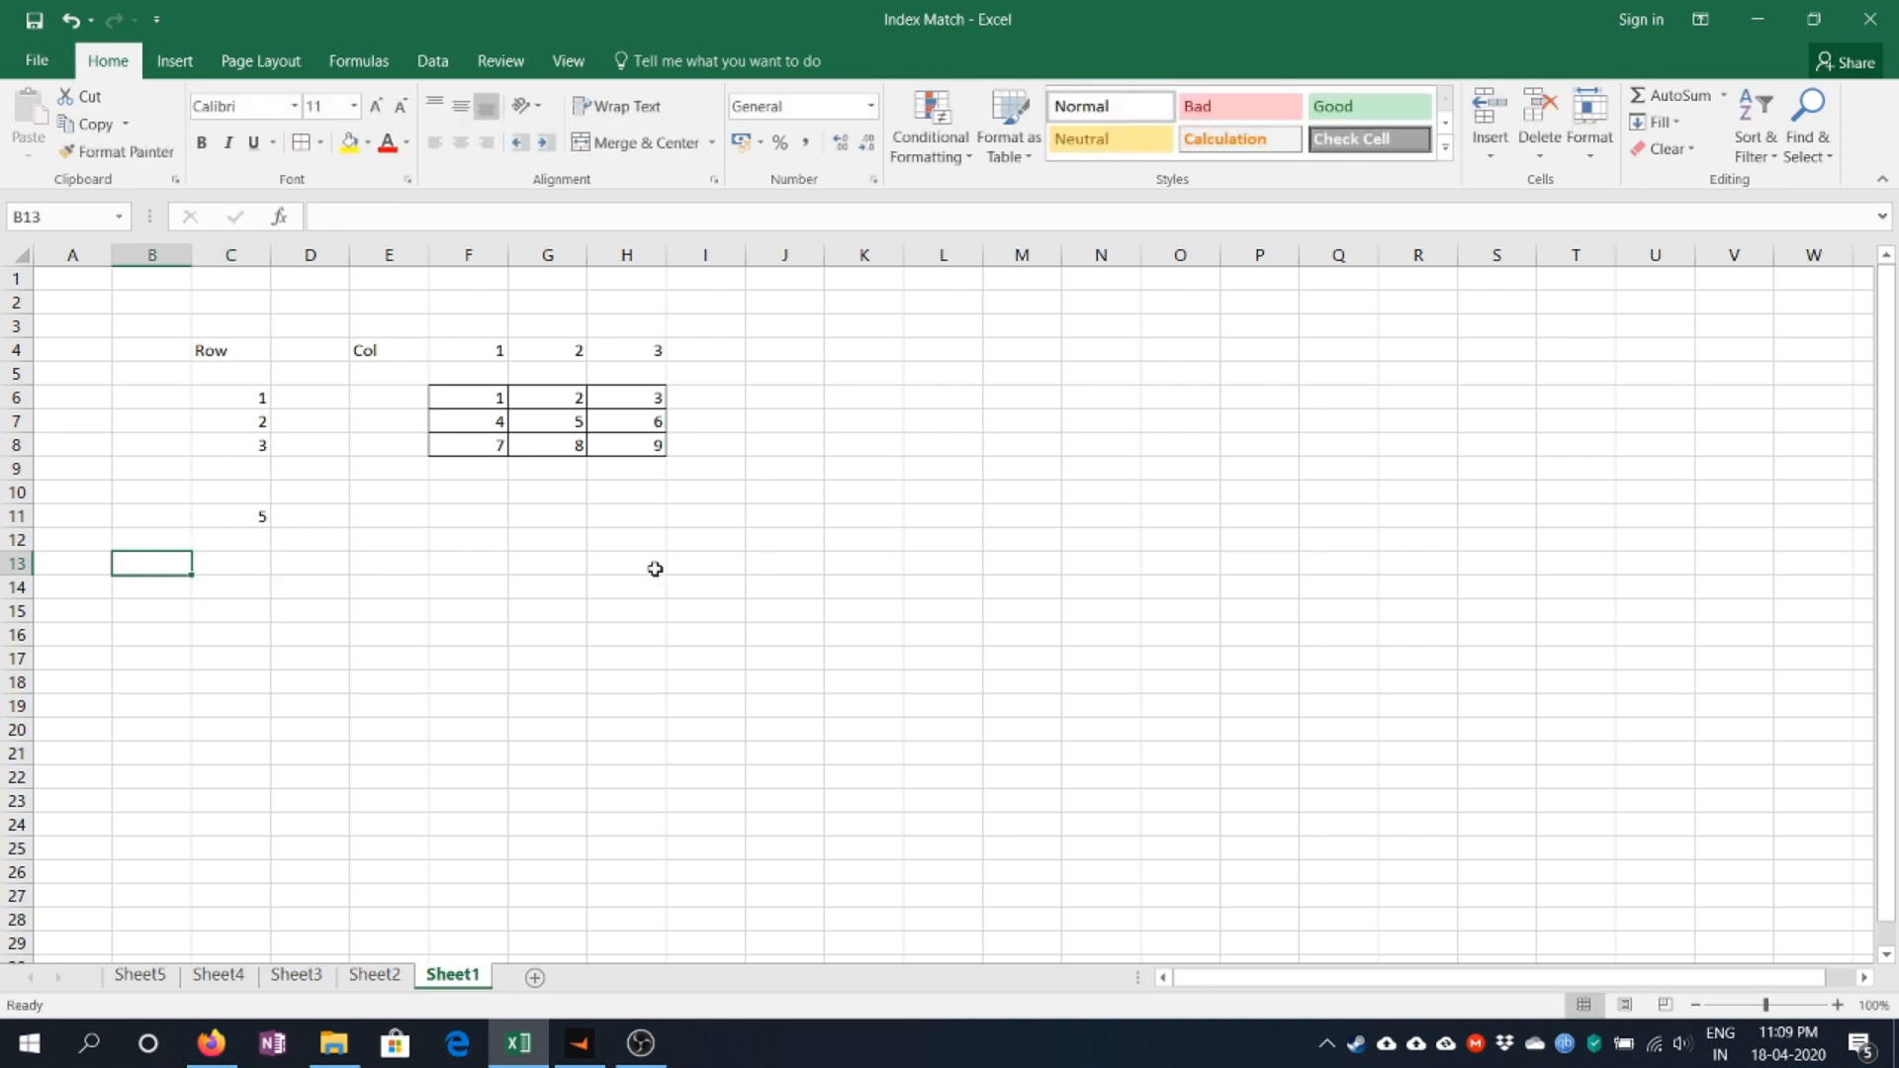
# Enter =MATCH(B13,$G$6:$G$8,0) in C13 and highlight the second table row, C7:H7.
pyautogui.write('=mat')
pyautogui.press('Tab')
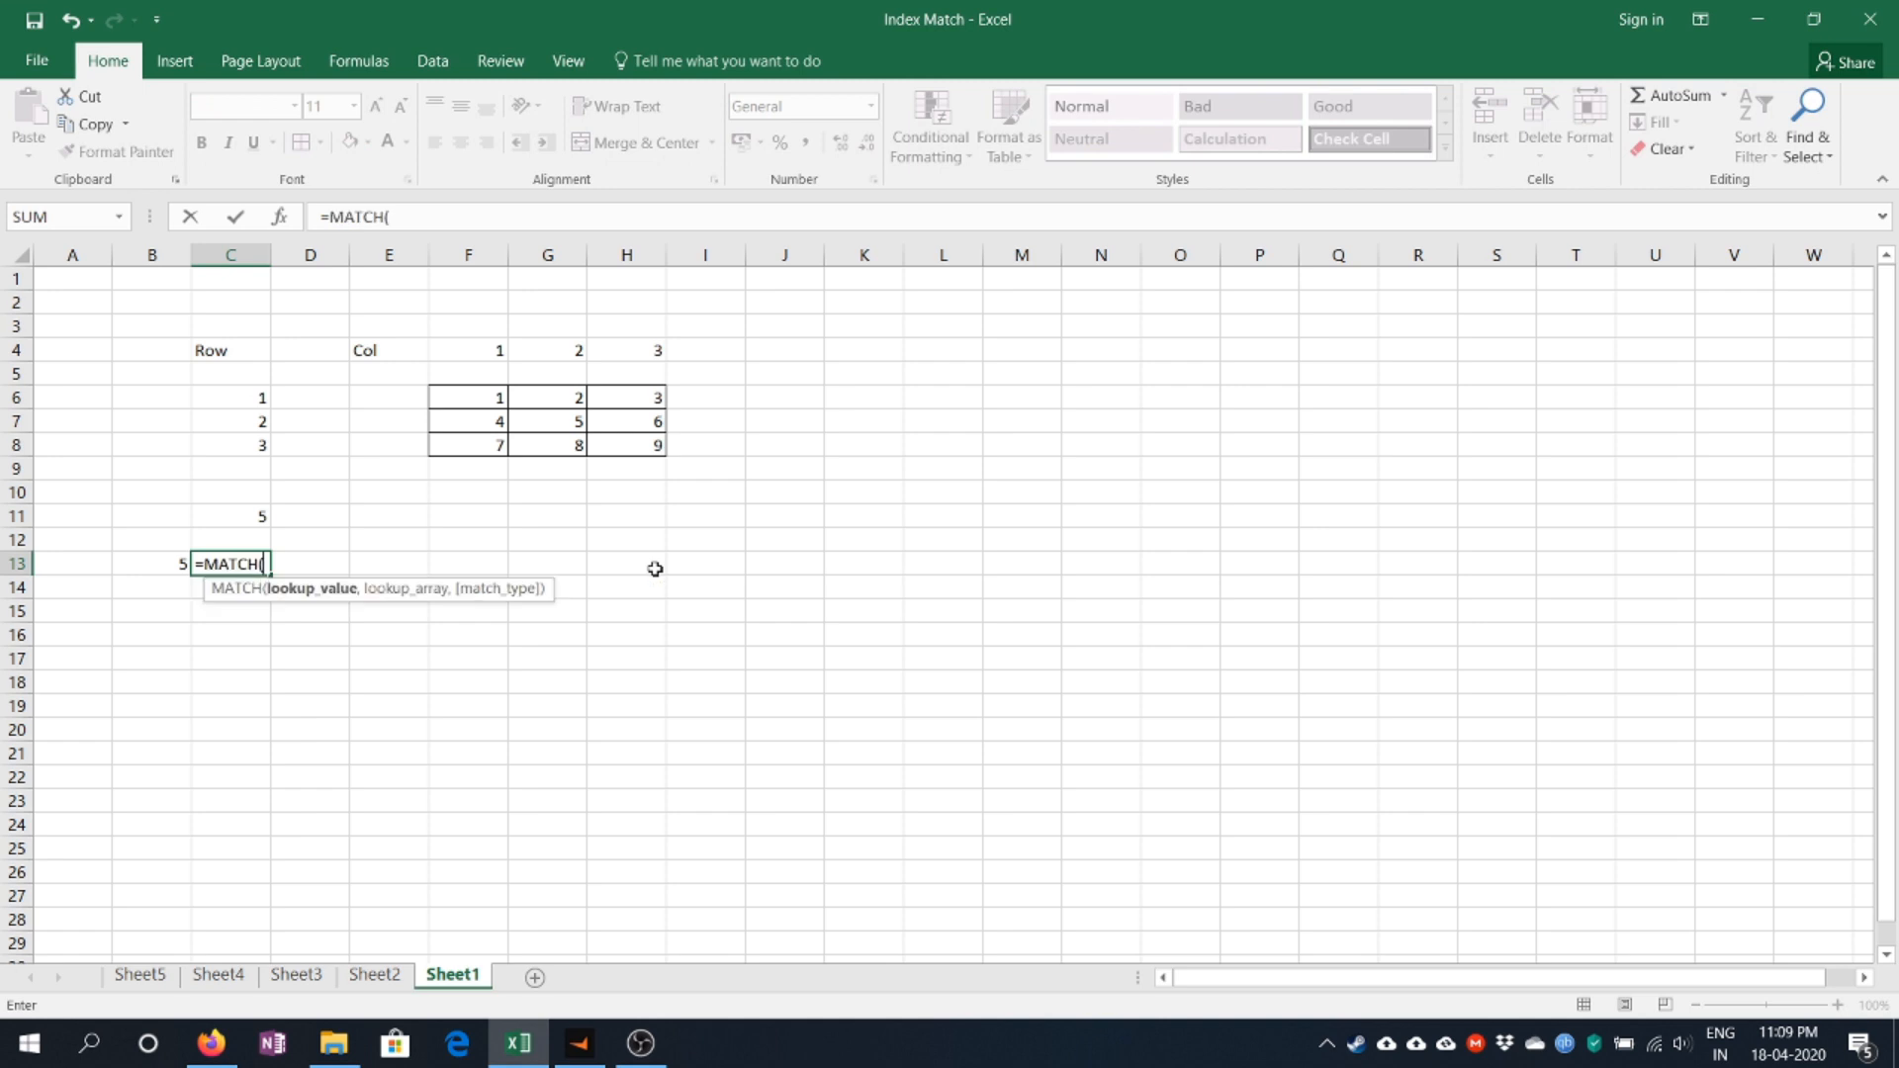
pyautogui.press('Left')
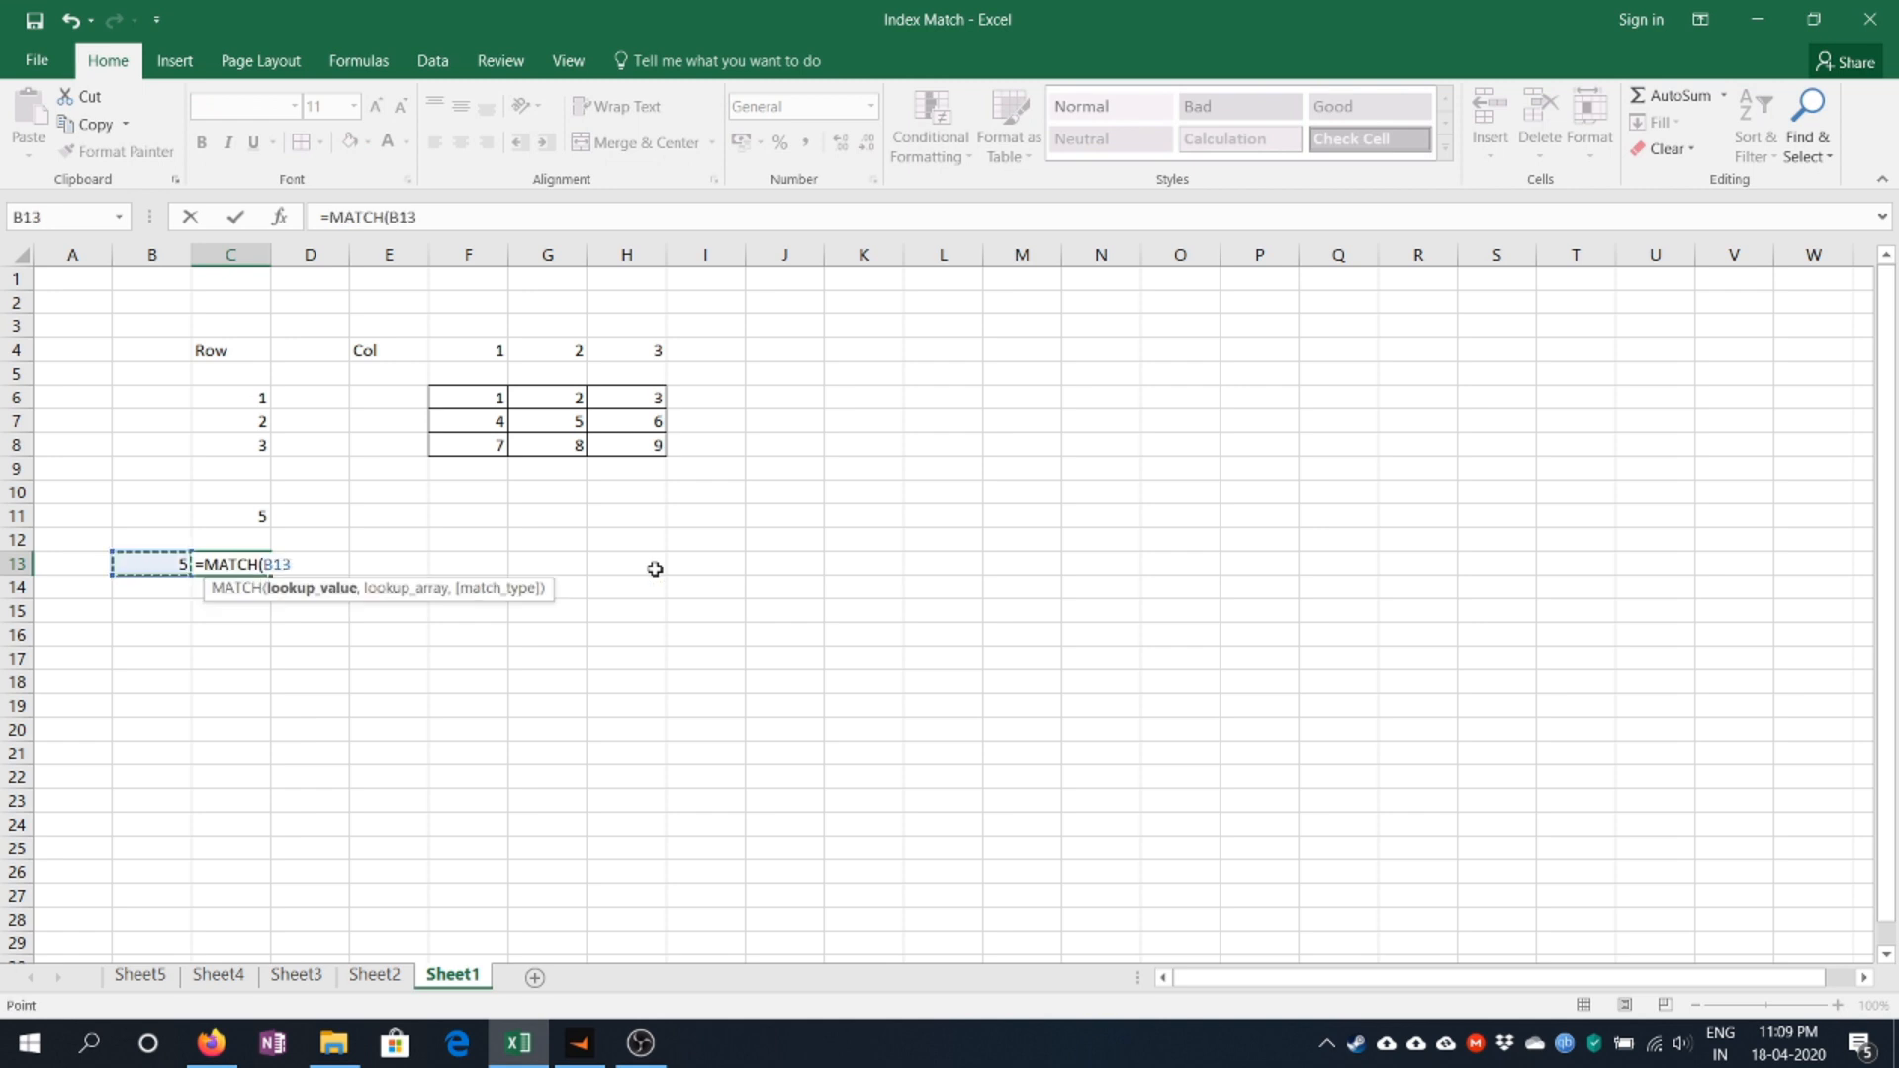
pyautogui.write(',')
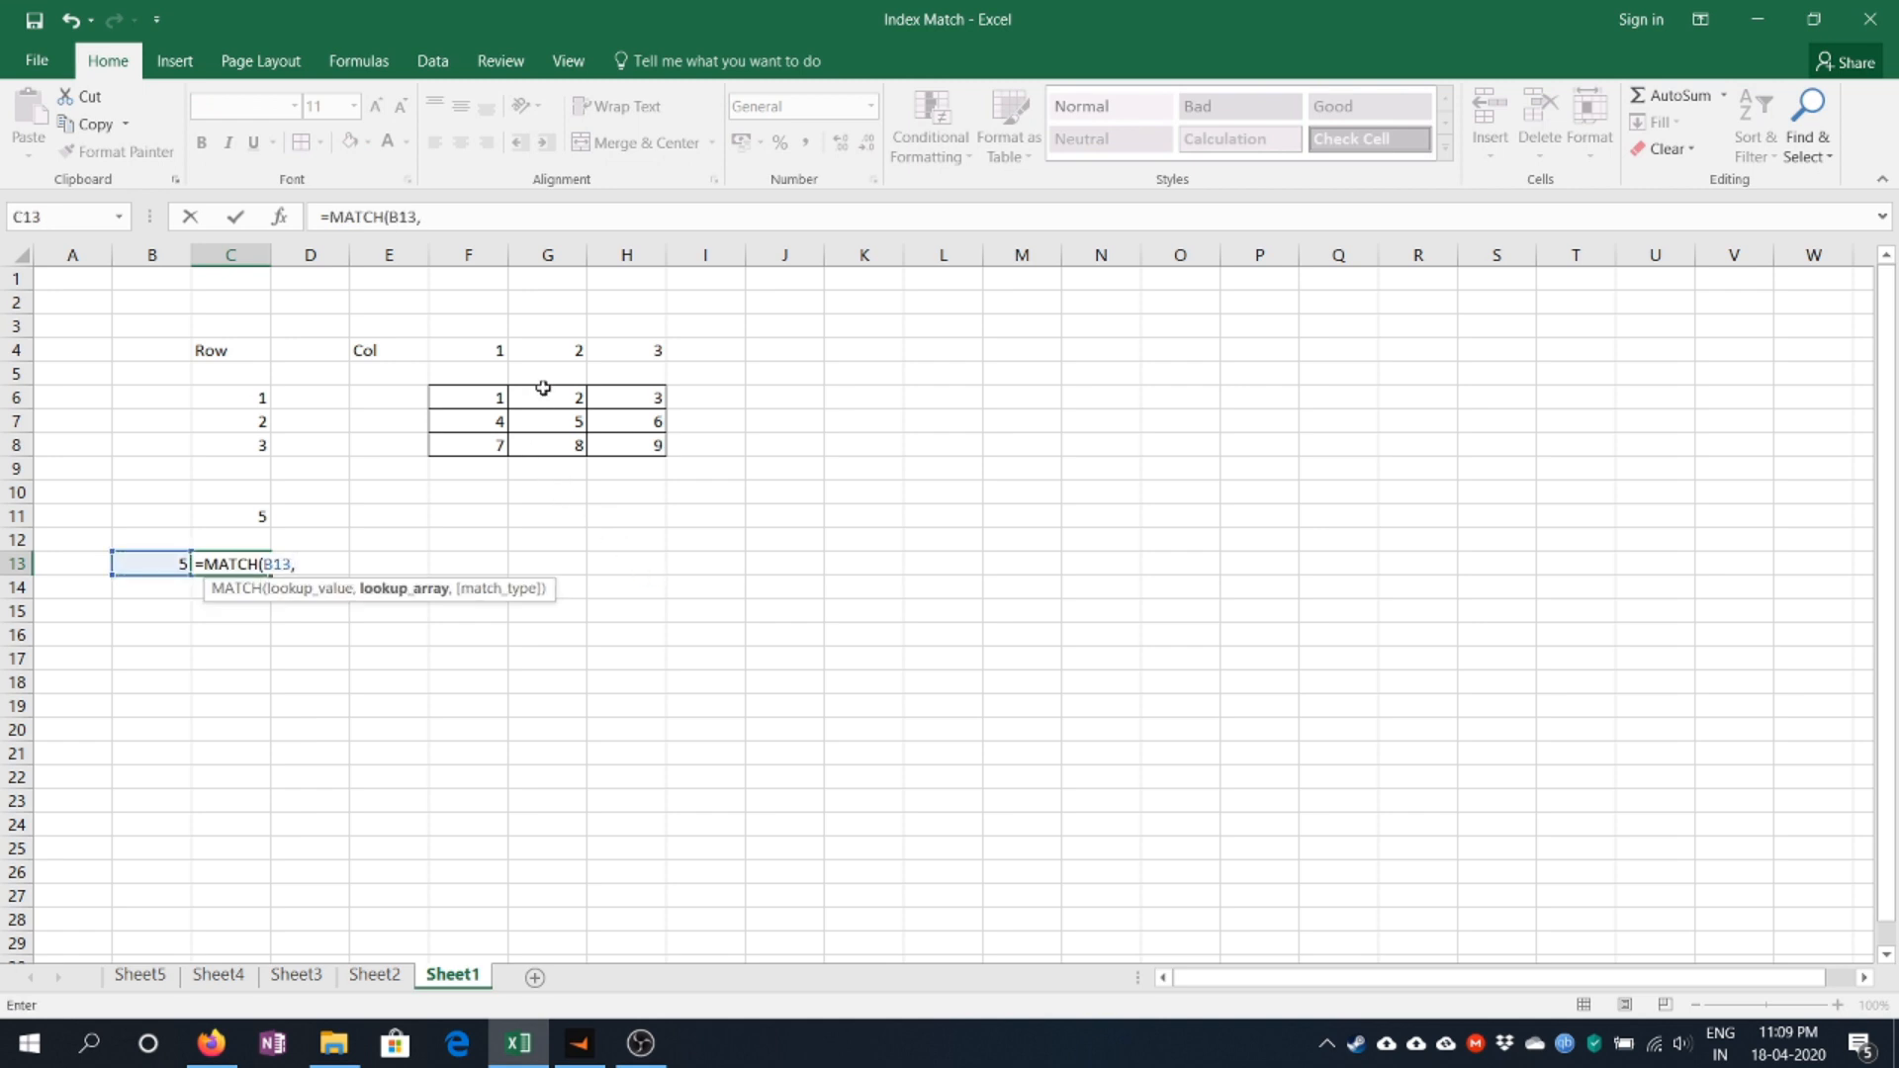
pyautogui.moveTo(545, 396); pyautogui.dragTo(549, 445)
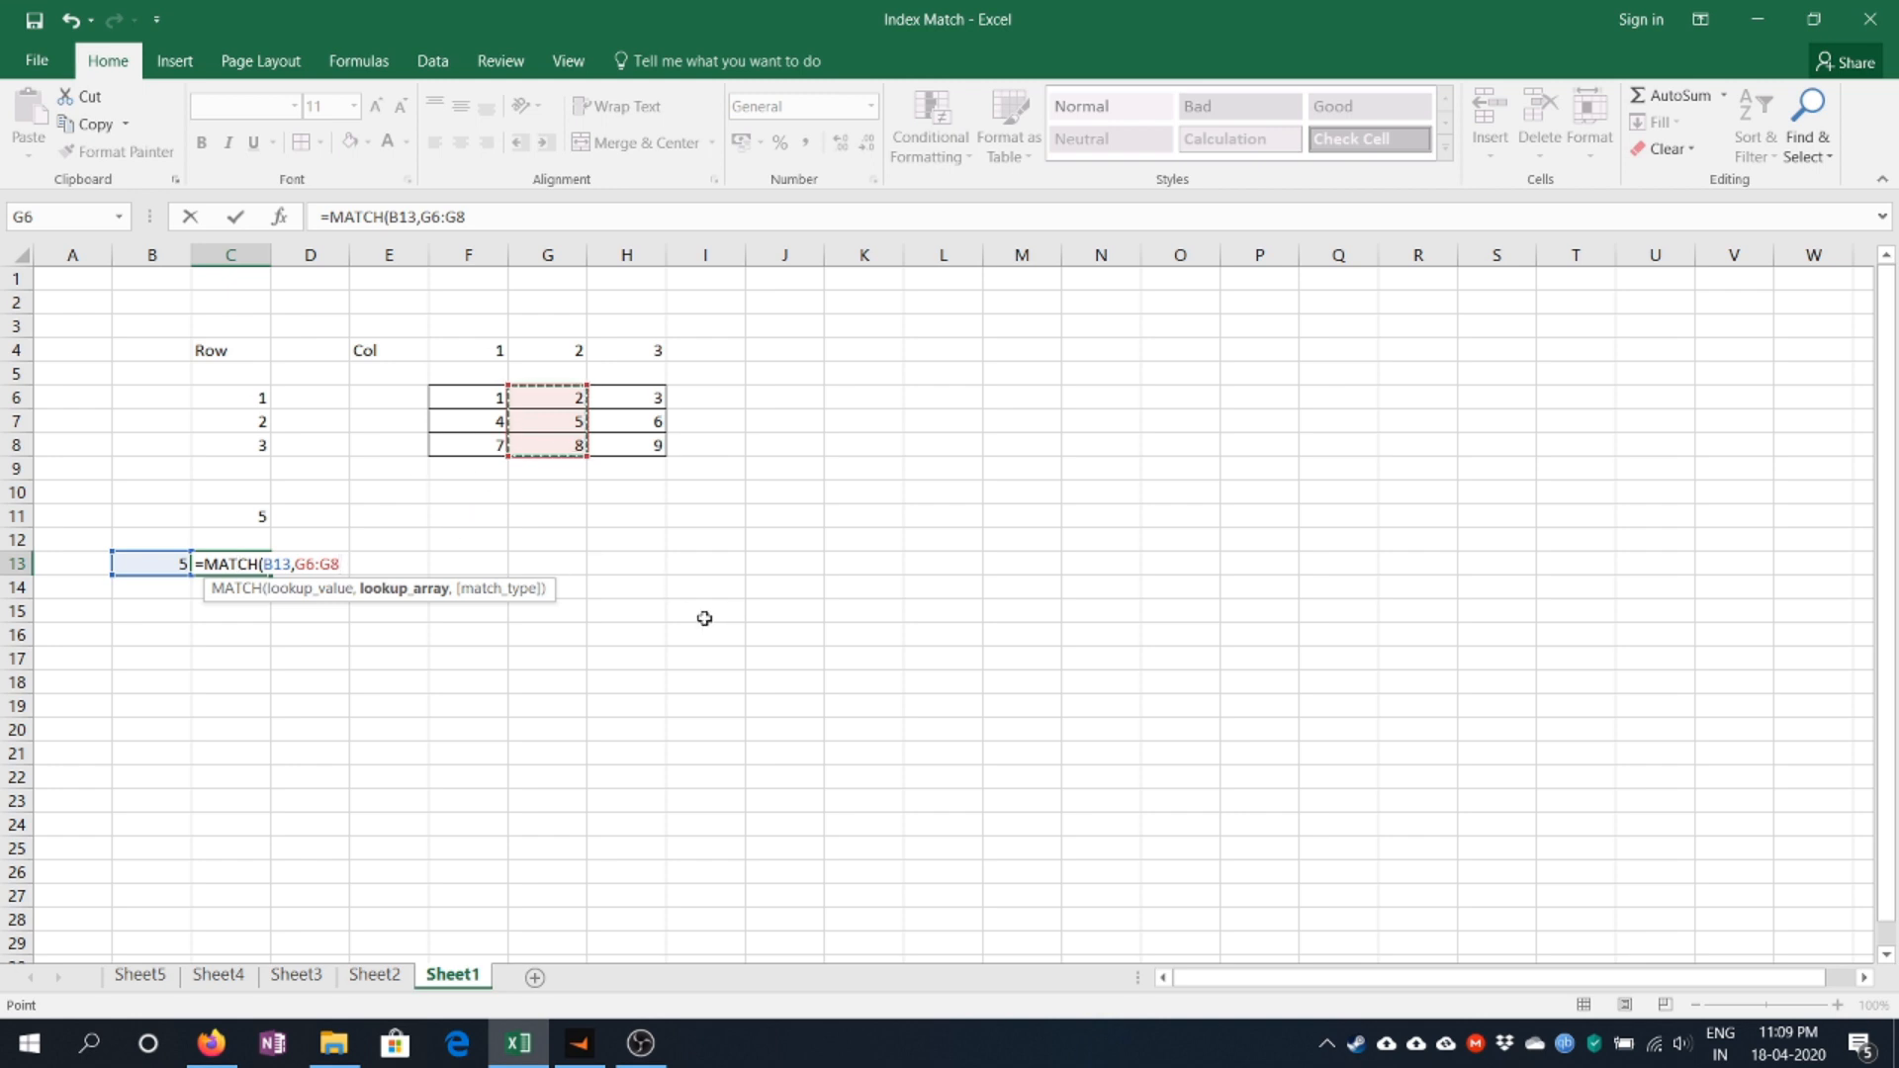
pyautogui.press('F4')
pyautogui.write(',0)')
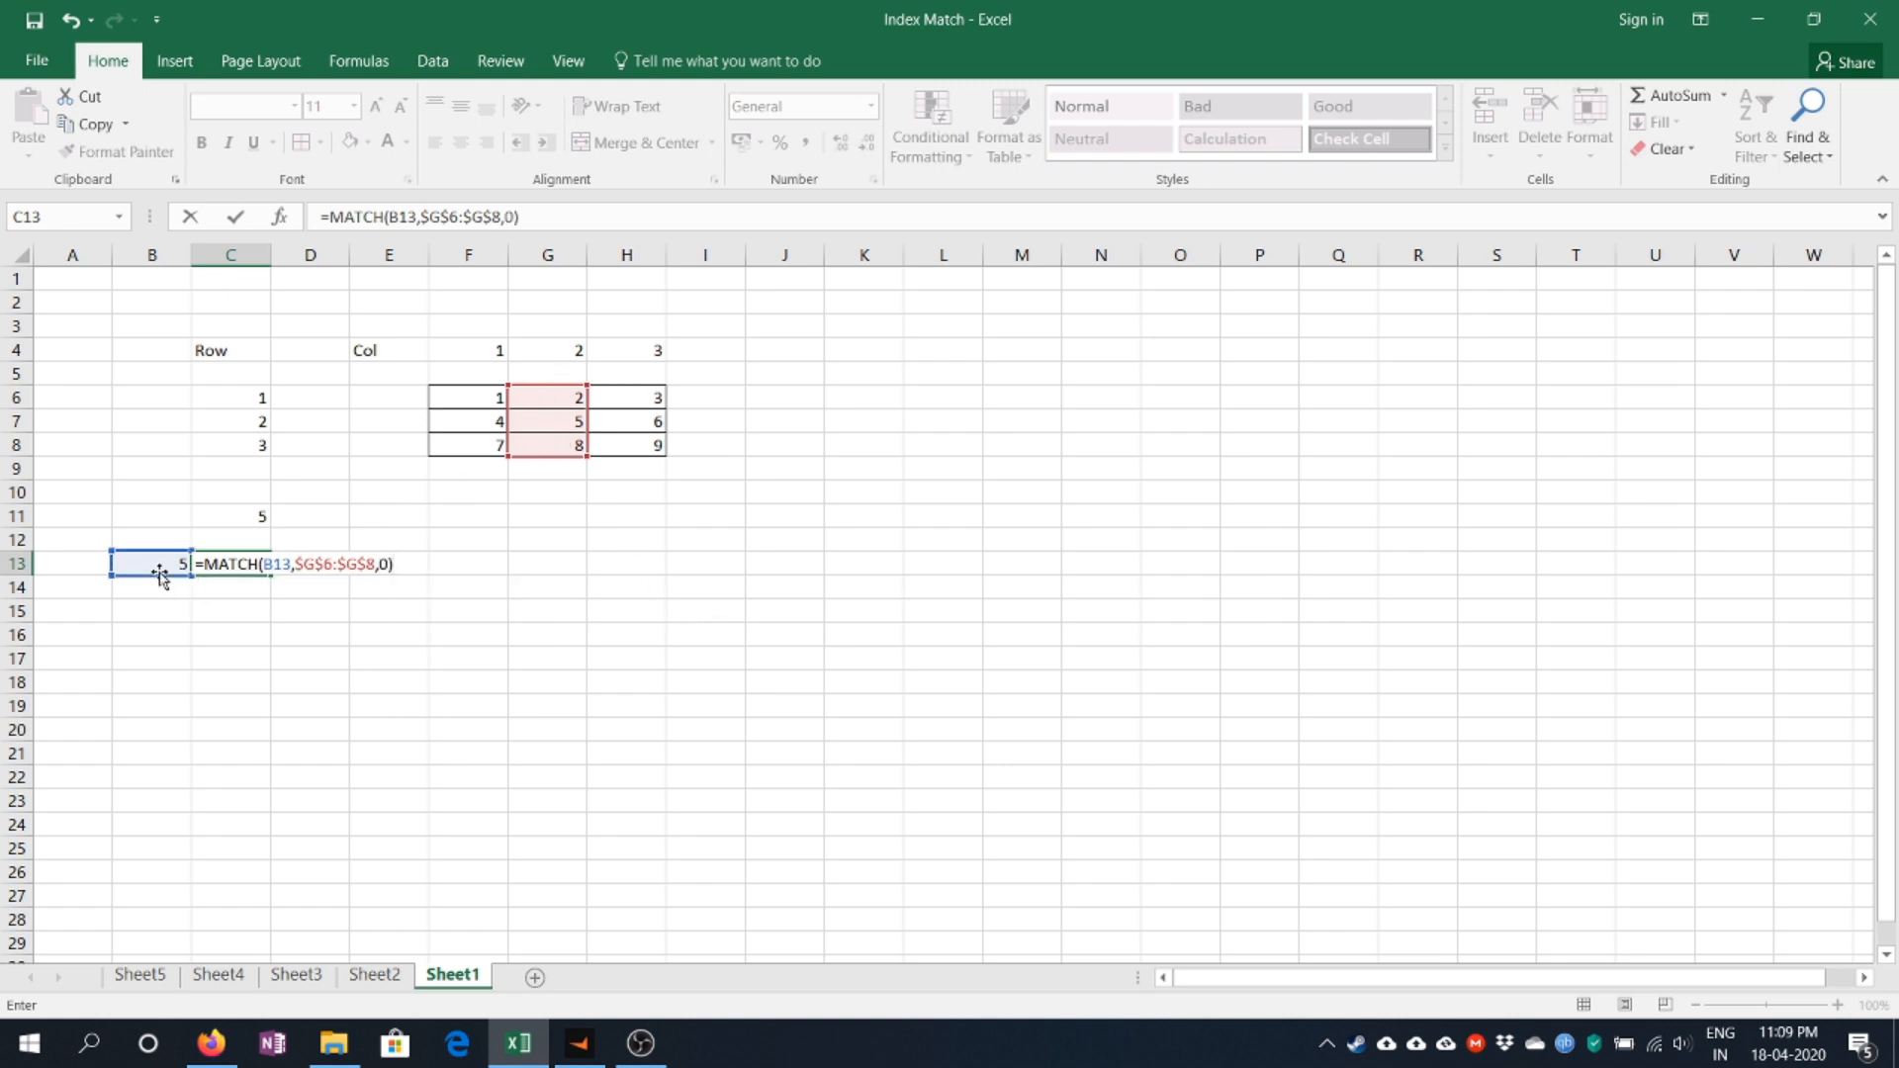
pyautogui.press('Return')
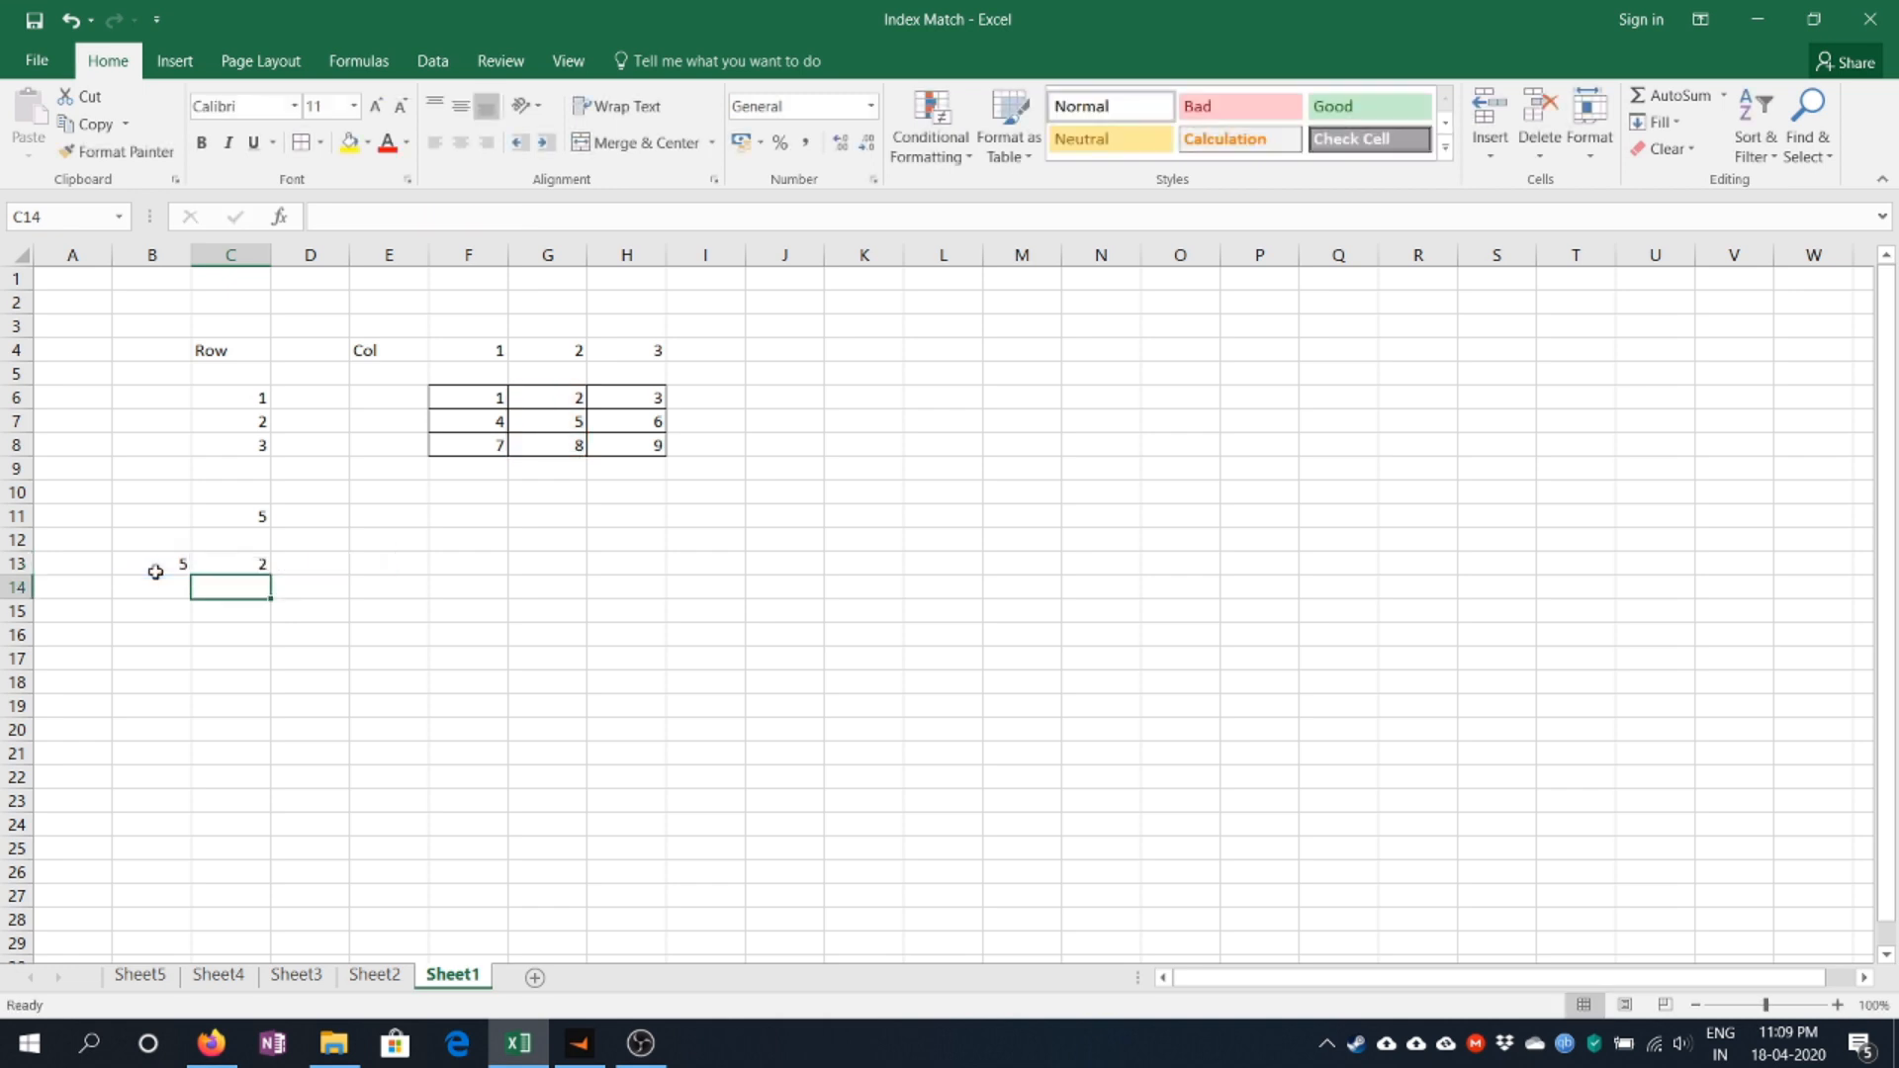
pyautogui.moveTo(255, 424); pyautogui.dragTo(633, 424)
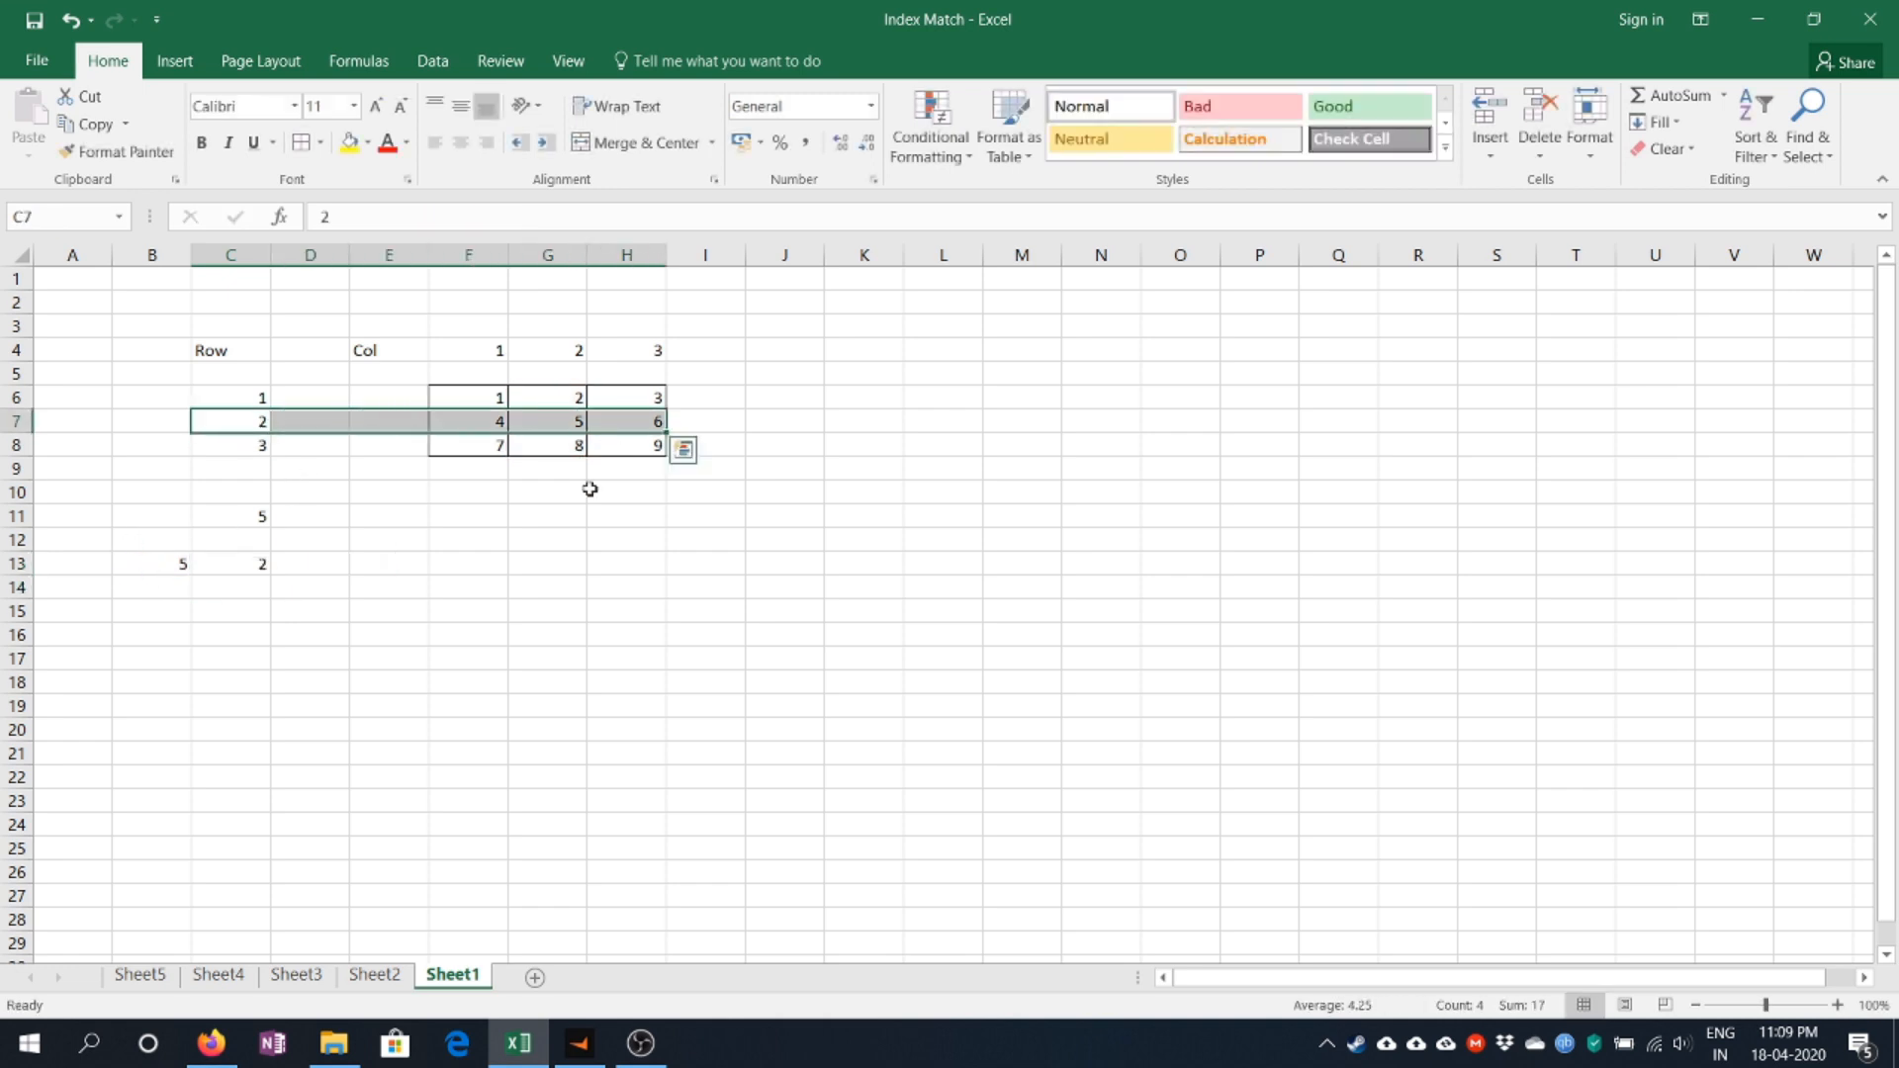
pyautogui.click(445, 601)
# Copy the MATCH expression from the formula in C13 without its equals sign, leaving the cell unedited.
pyautogui.click(257, 566)
pyautogui.press('F2')
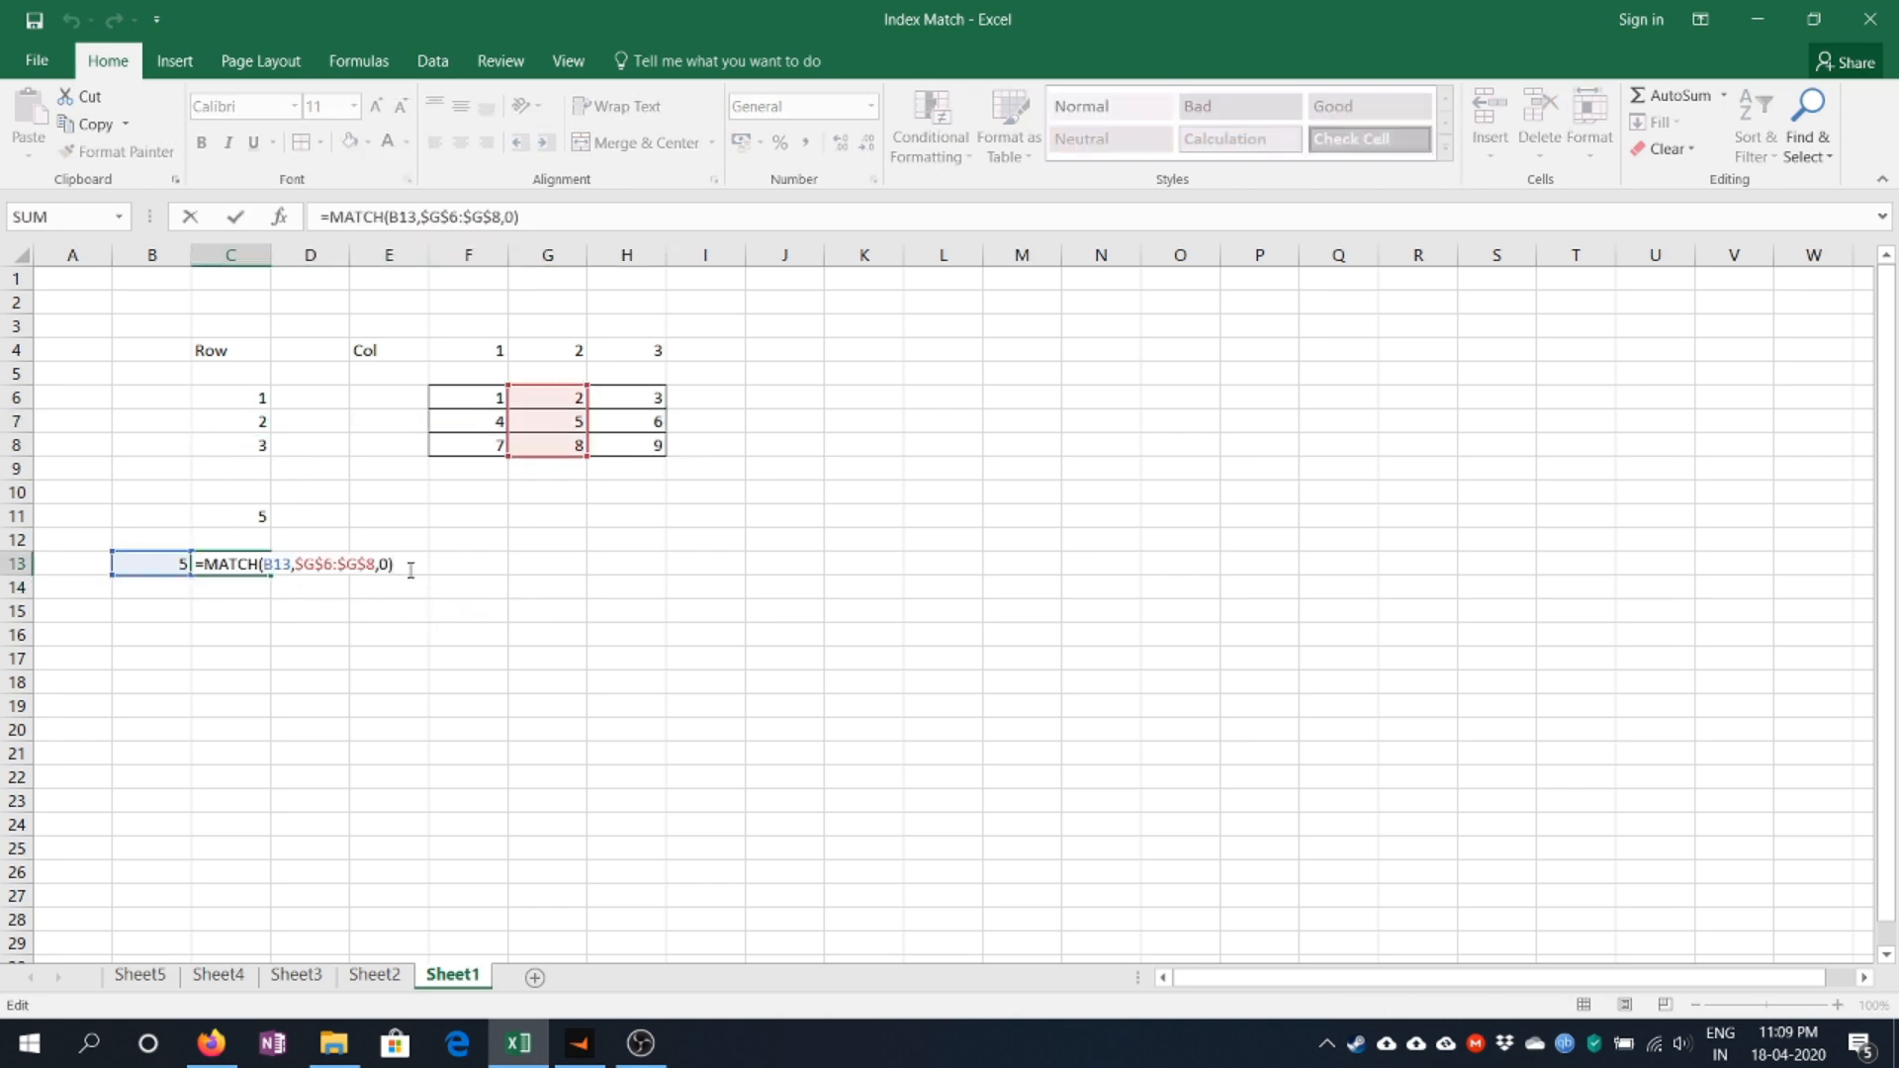
pyautogui.hotkey('shift', 'Left')
pyautogui.hotkey('shift', 'Left')
pyautogui.hotkey('shift', 'Left')
pyautogui.hotkey('shift', 'Left')
pyautogui.hotkey('shift', 'Left')
pyautogui.hotkey('shift', 'Left')
pyautogui.hotkey('shift', 'Left')
pyautogui.hotkey('shift', 'Left')
pyautogui.hotkey('shift', 'Left')
pyautogui.hotkey('shift', 'Left')
pyautogui.hotkey('shift', 'Left')
pyautogui.hotkey('shift', 'Left')
pyautogui.hotkey('shift', 'Left')
pyautogui.hotkey('shift', 'Left')
pyautogui.hotkey('shift', 'Left')
pyautogui.hotkey('shift', 'Left')
pyautogui.hotkey('shift', 'Left')
pyautogui.hotkey('shift', 'Left')
pyautogui.hotkey('shift', 'Left')
pyautogui.hotkey('shift', 'Left')
pyautogui.hotkey('ctrl', 'c')
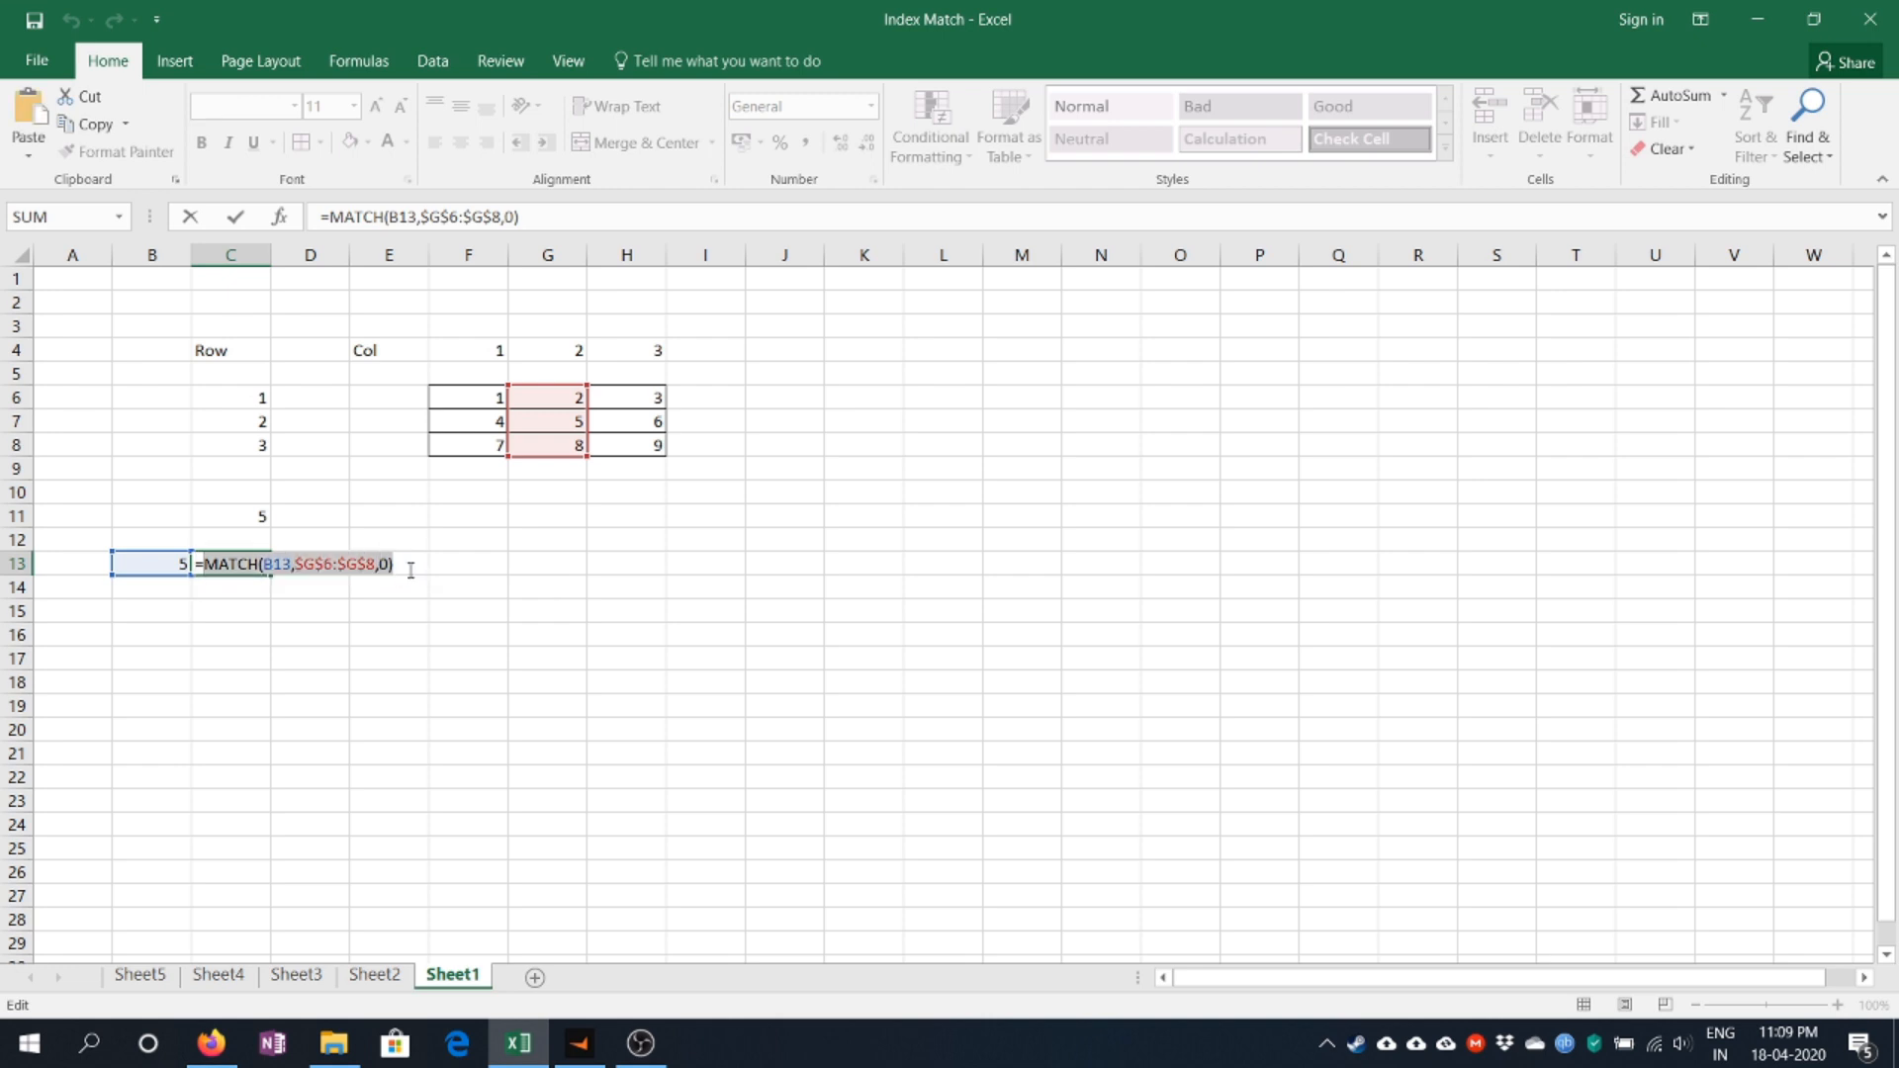
pyautogui.press('Escape')
# Replace the row number in C11's INDEX formula with the copied MATCH expression, giving =INDEX(F6:H8,MATCH(B13,$G$6:$G$8,0),2), and review the formula.
pyautogui.press('Up')
pyautogui.press('Up')
pyautogui.press('F2')
pyautogui.press('Left')
pyautogui.press('Left')
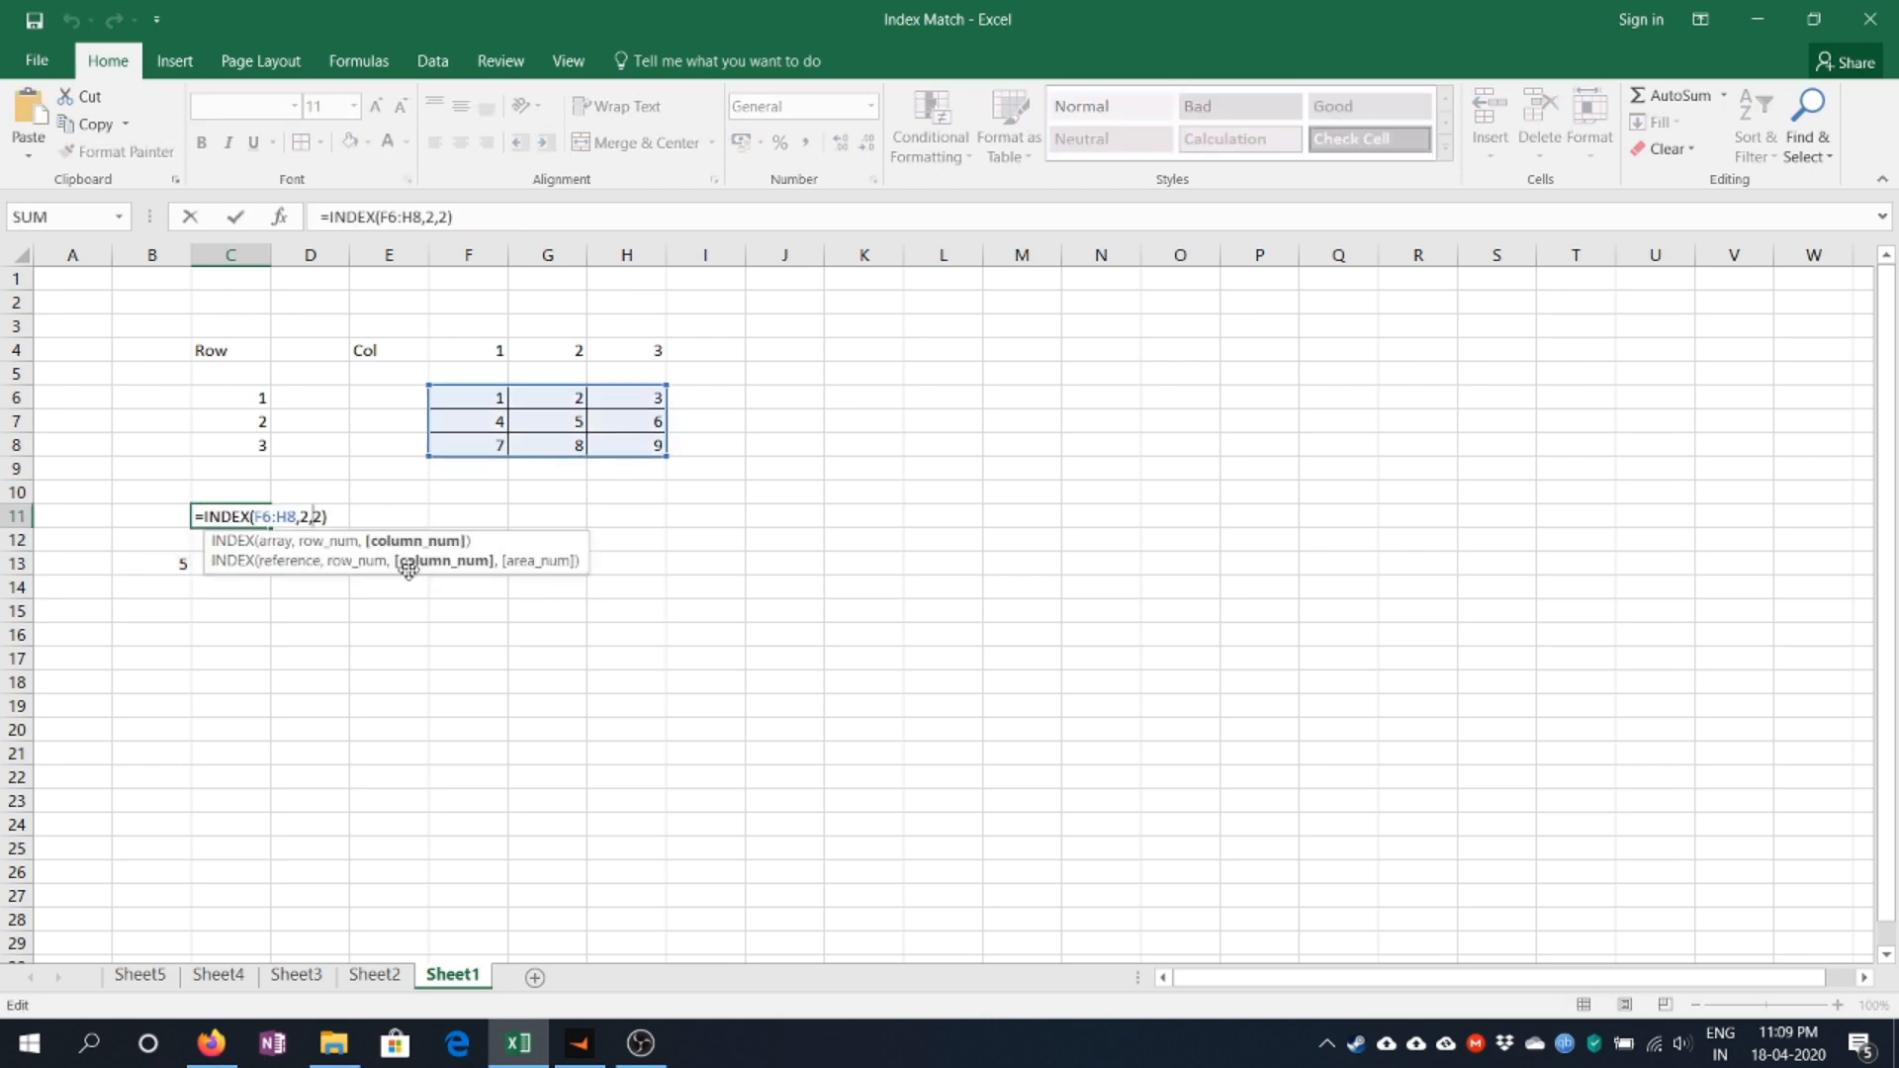
pyautogui.press('Left')
pyautogui.press('BackSpace')
pyautogui.hotkey('ctrl', 'v')
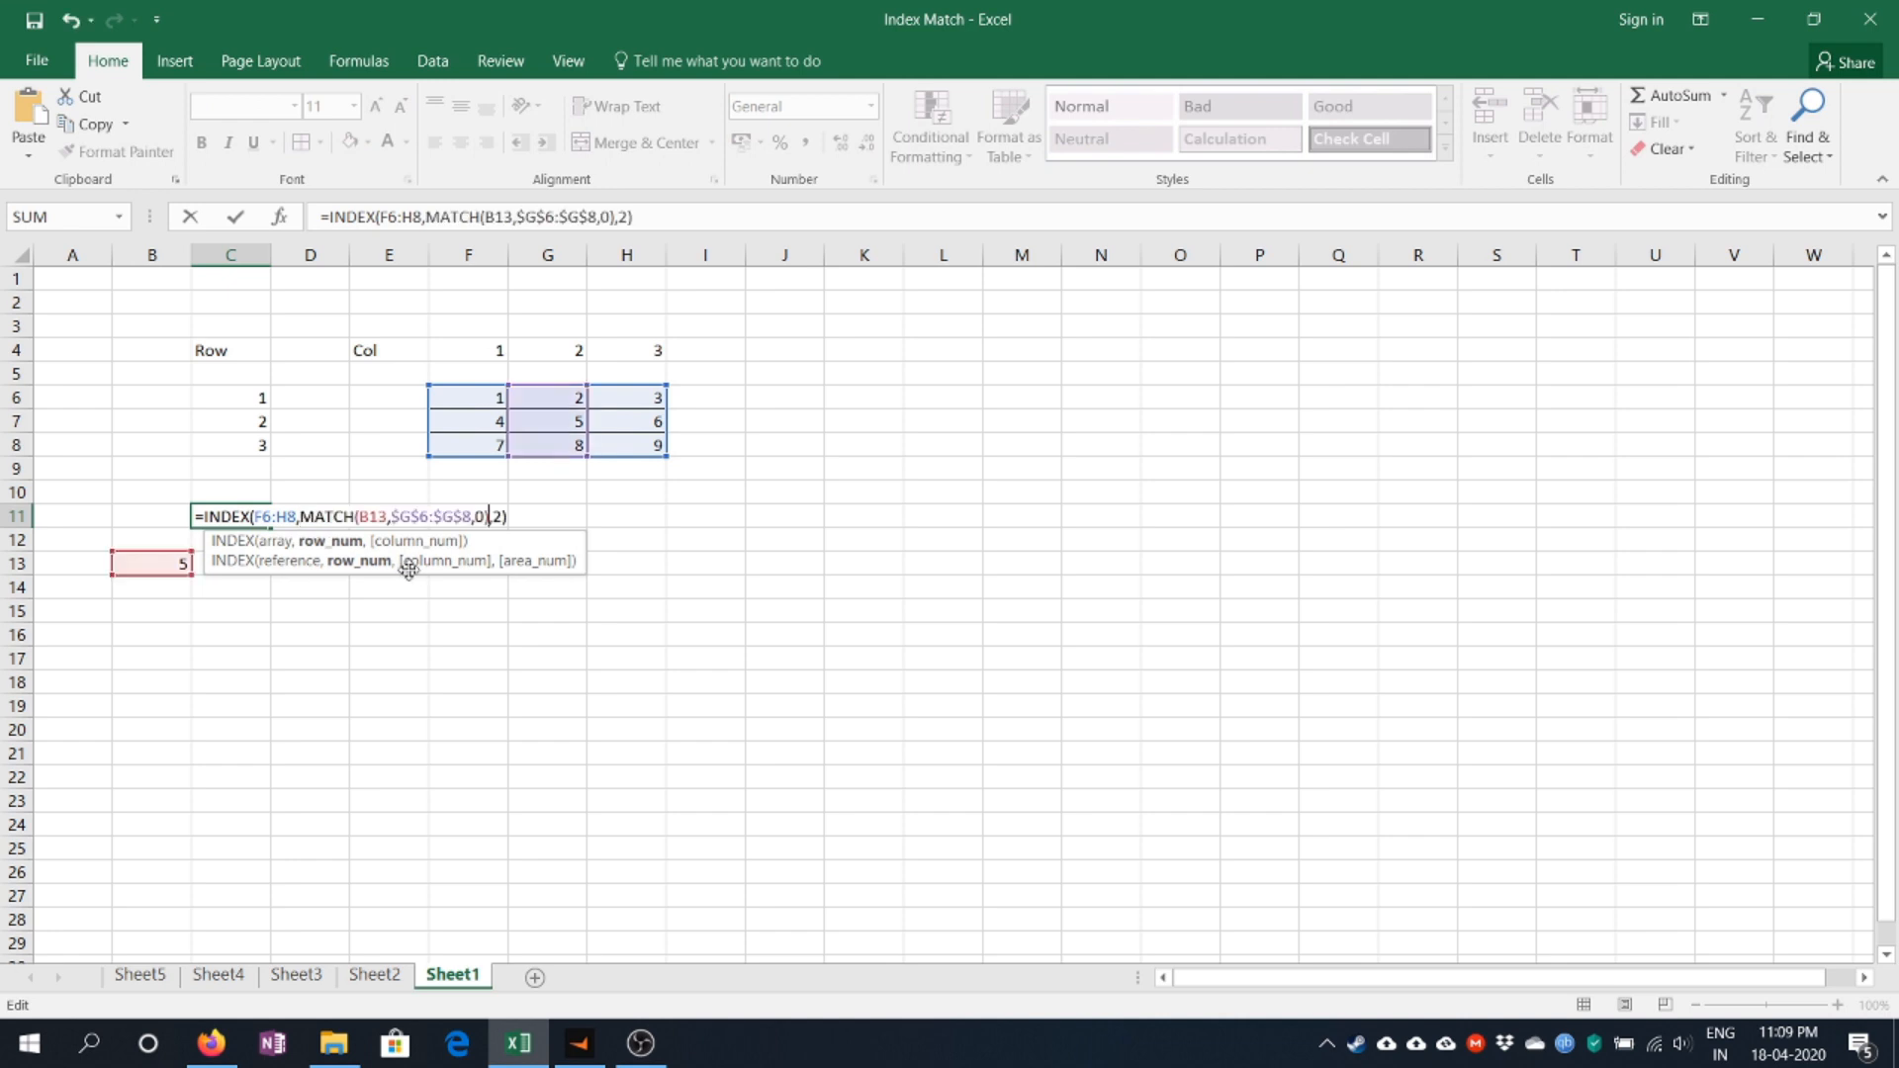
pyautogui.press('Return')
pyautogui.press('Up')
pyautogui.press('F2')
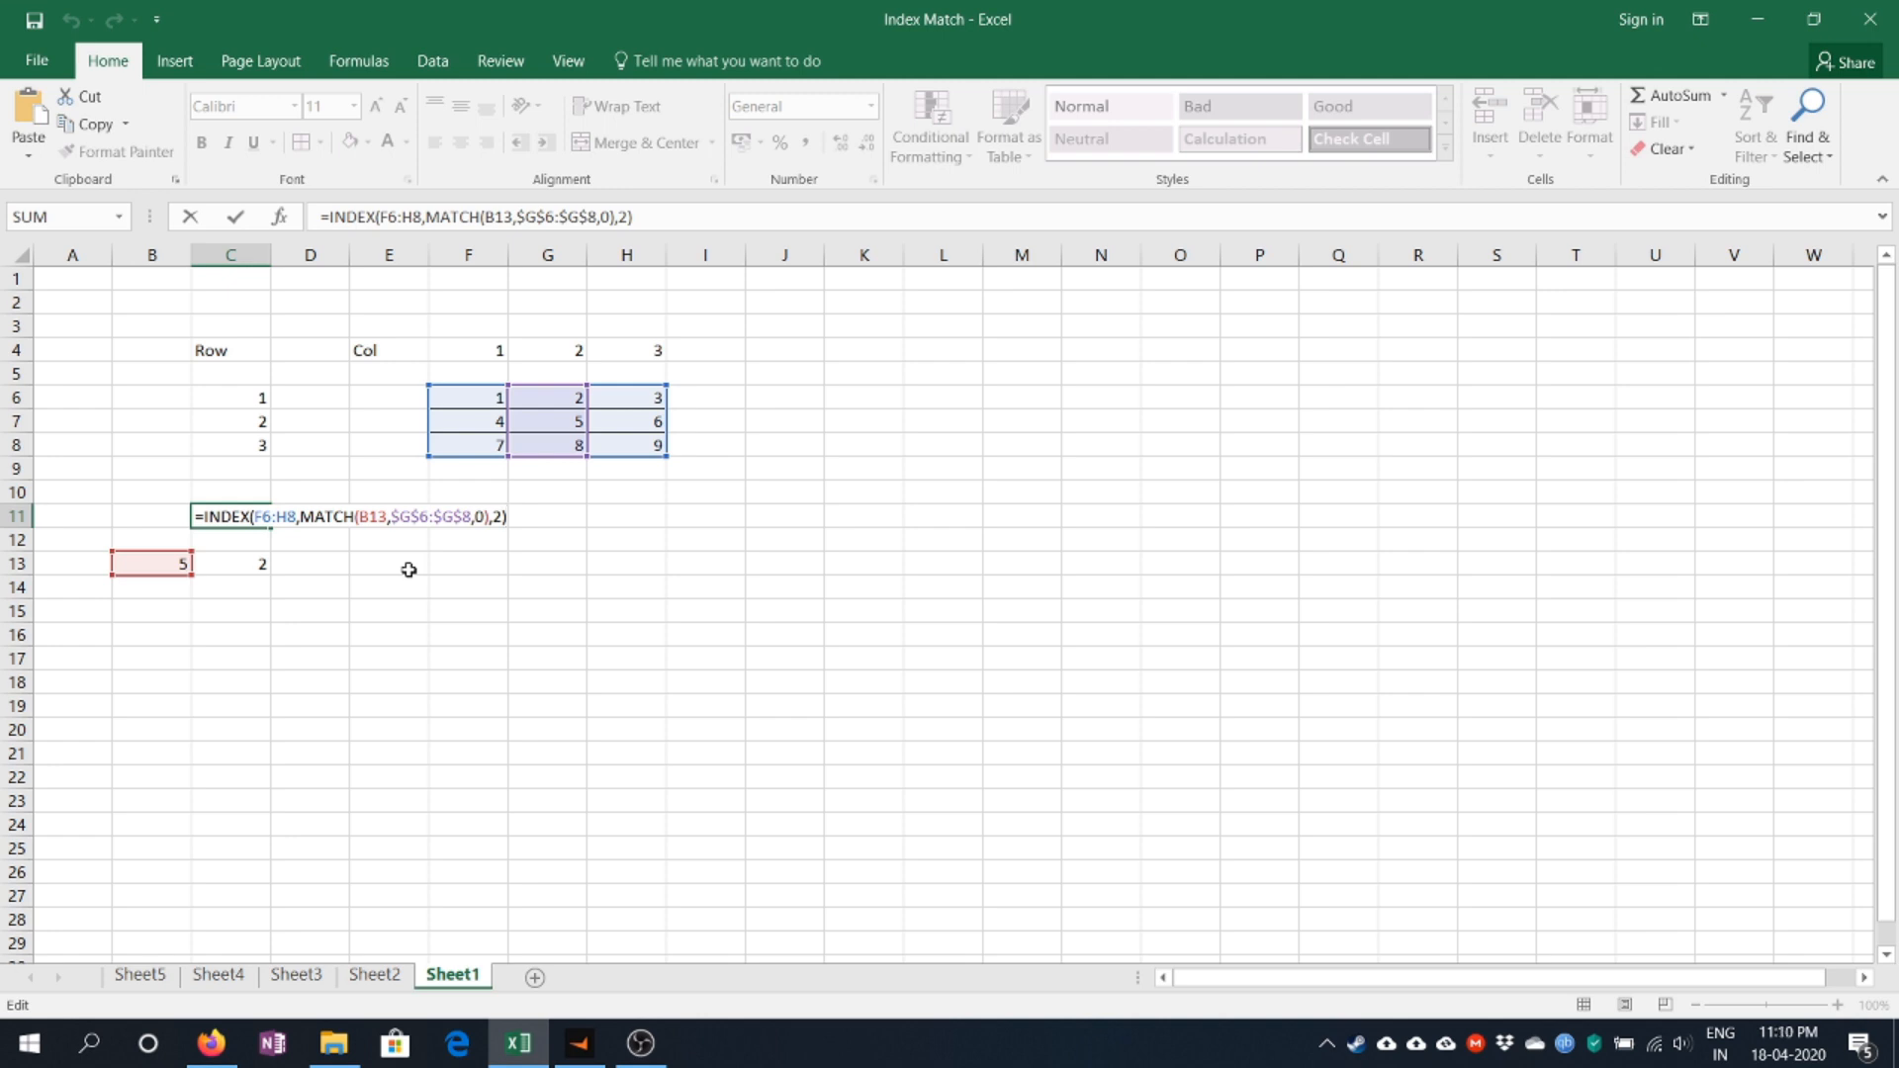
pyautogui.press('Escape')
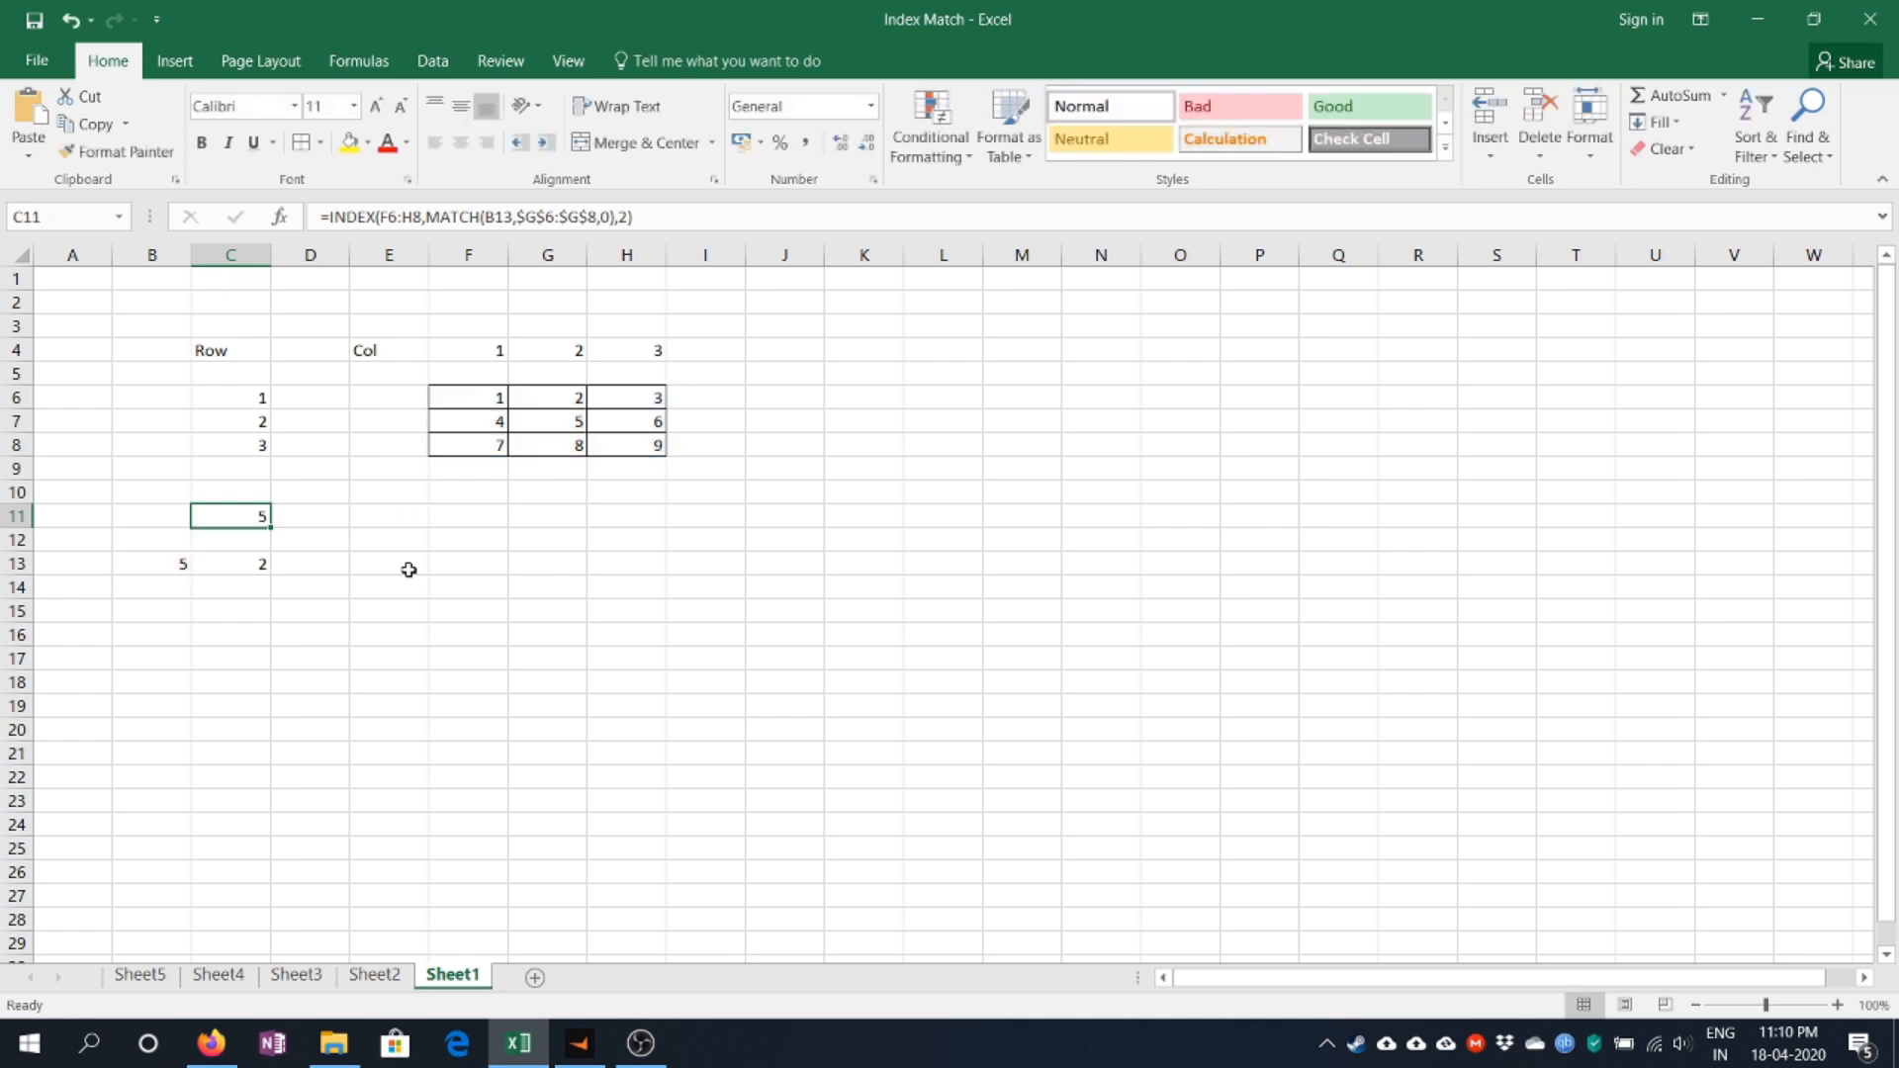
# Look through Sheet2, Sheet3 and Sheet4, ending on Sheet3 with the employee sales table.
pyautogui.click(403, 975)
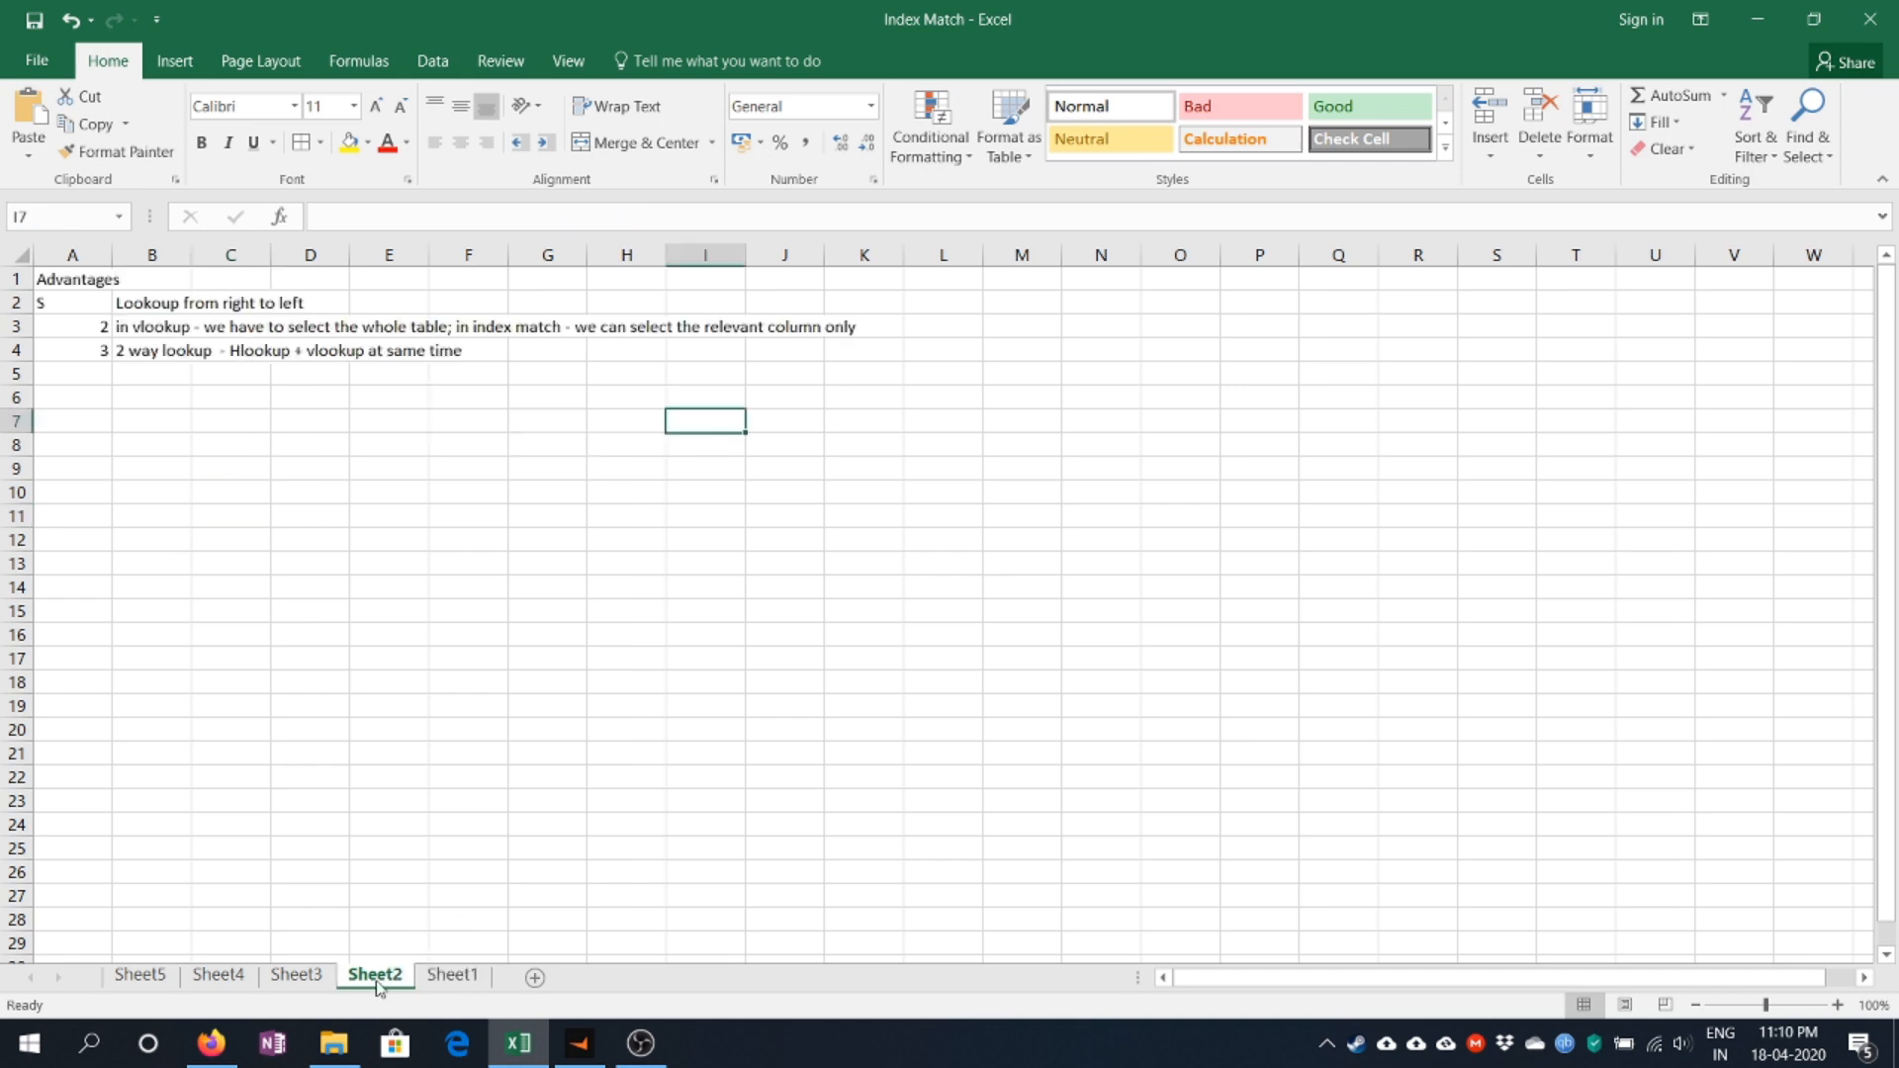
pyautogui.click(297, 976)
pyautogui.click(217, 975)
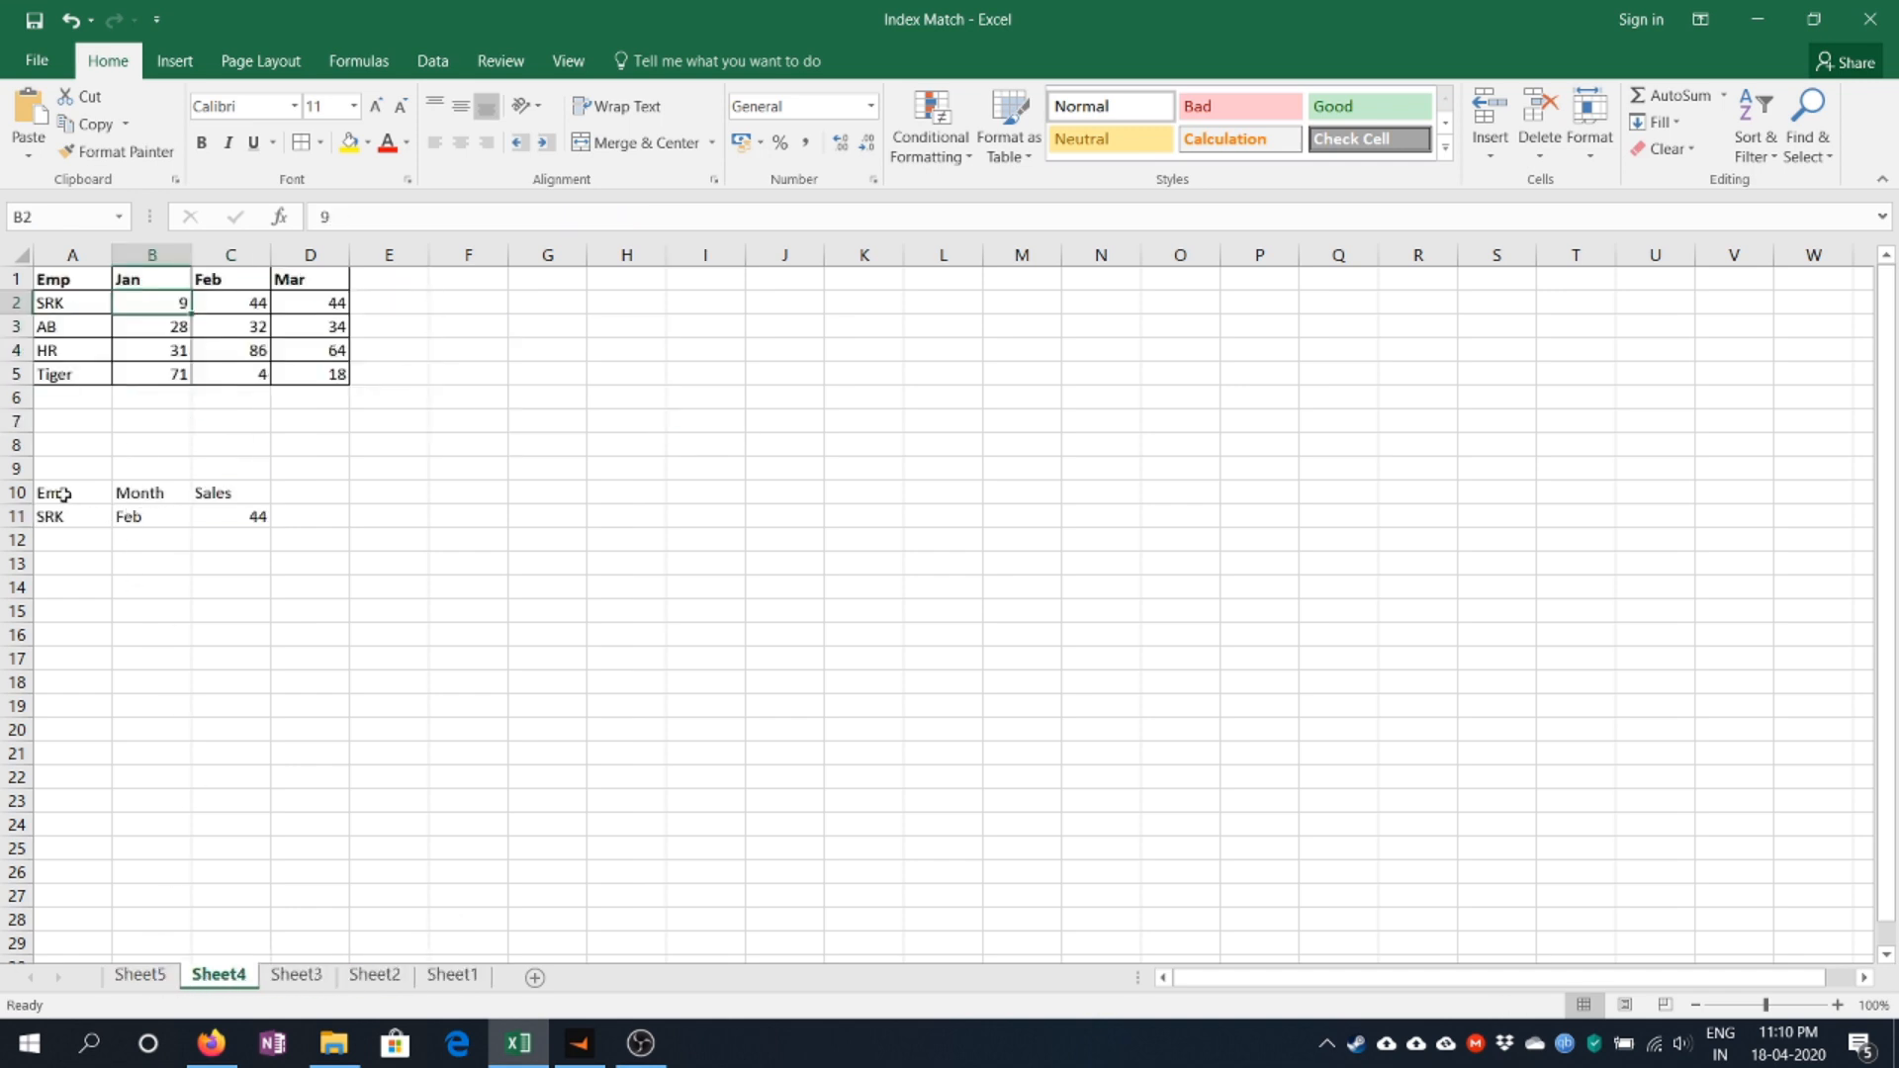
pyautogui.click(297, 976)
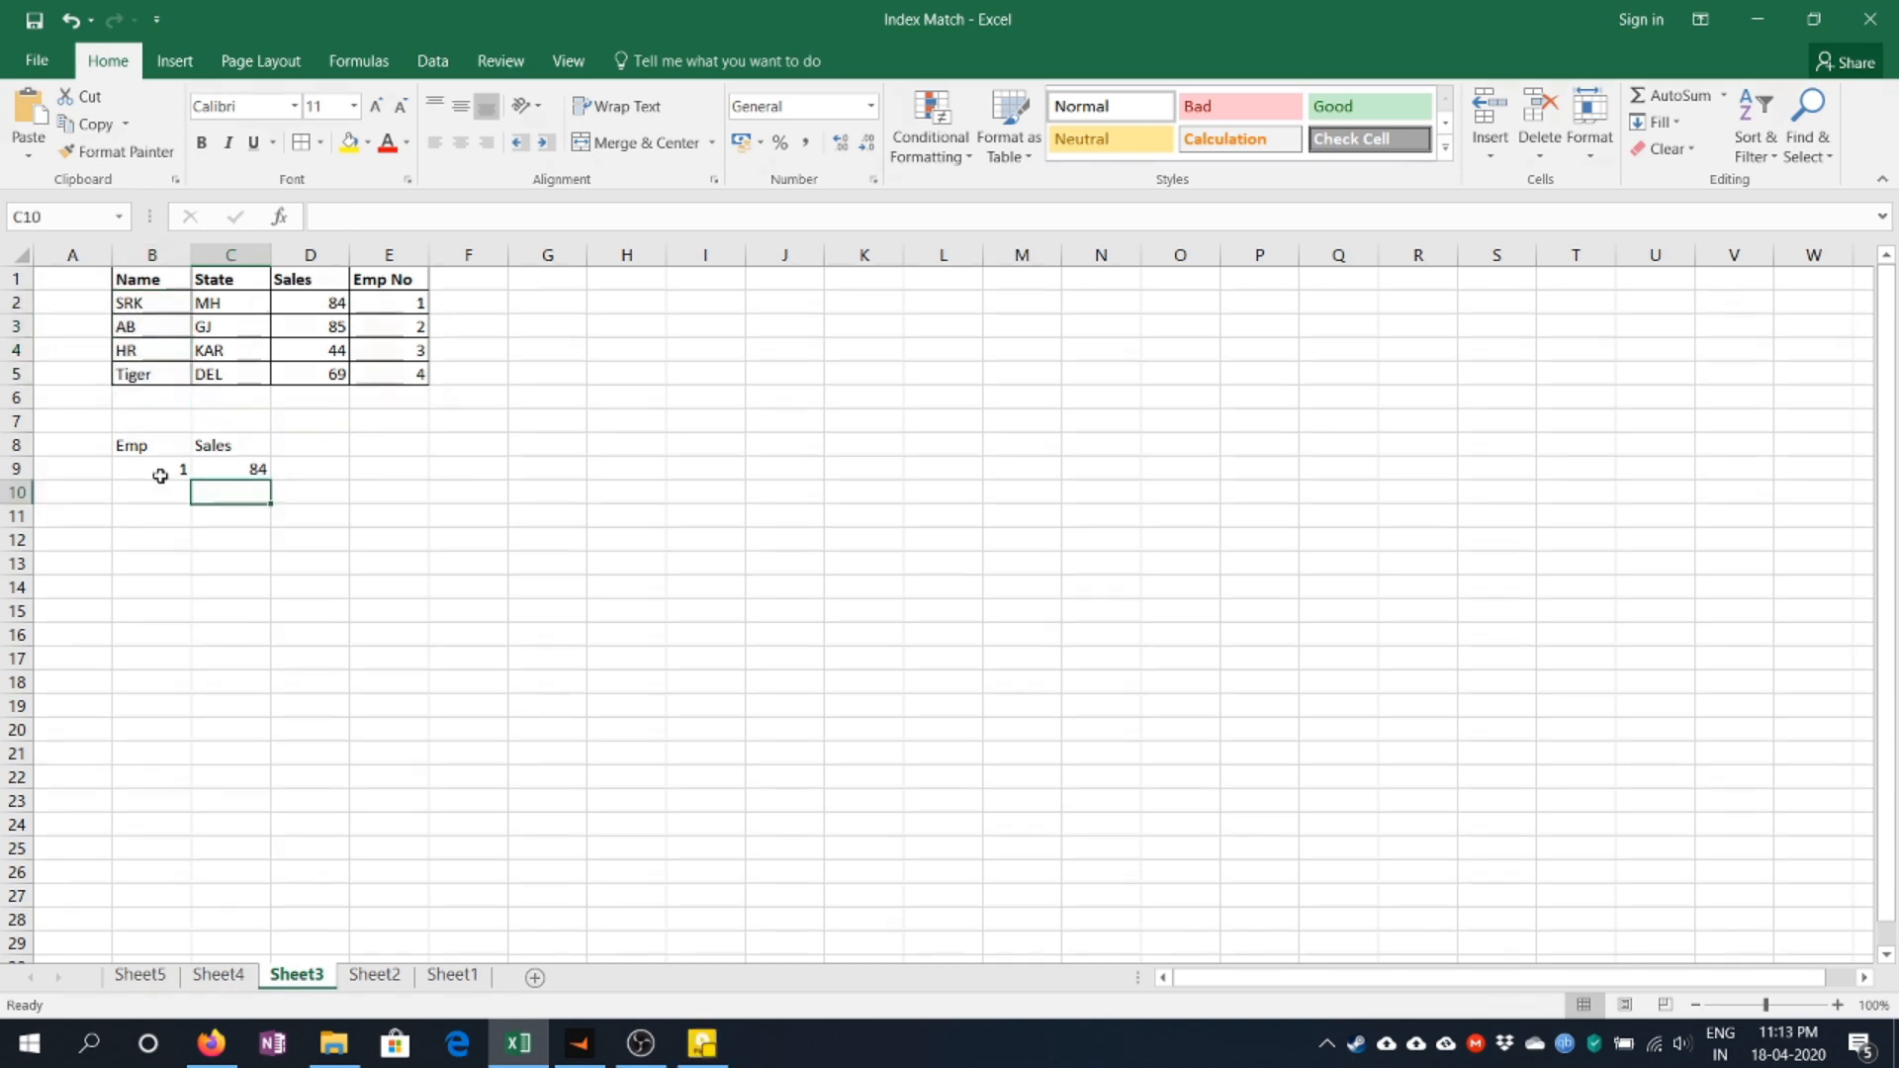
# Examine the employee table and the lookup cells beneath it, including the formula behind the Sales result in C9.
pyautogui.click(181, 303)
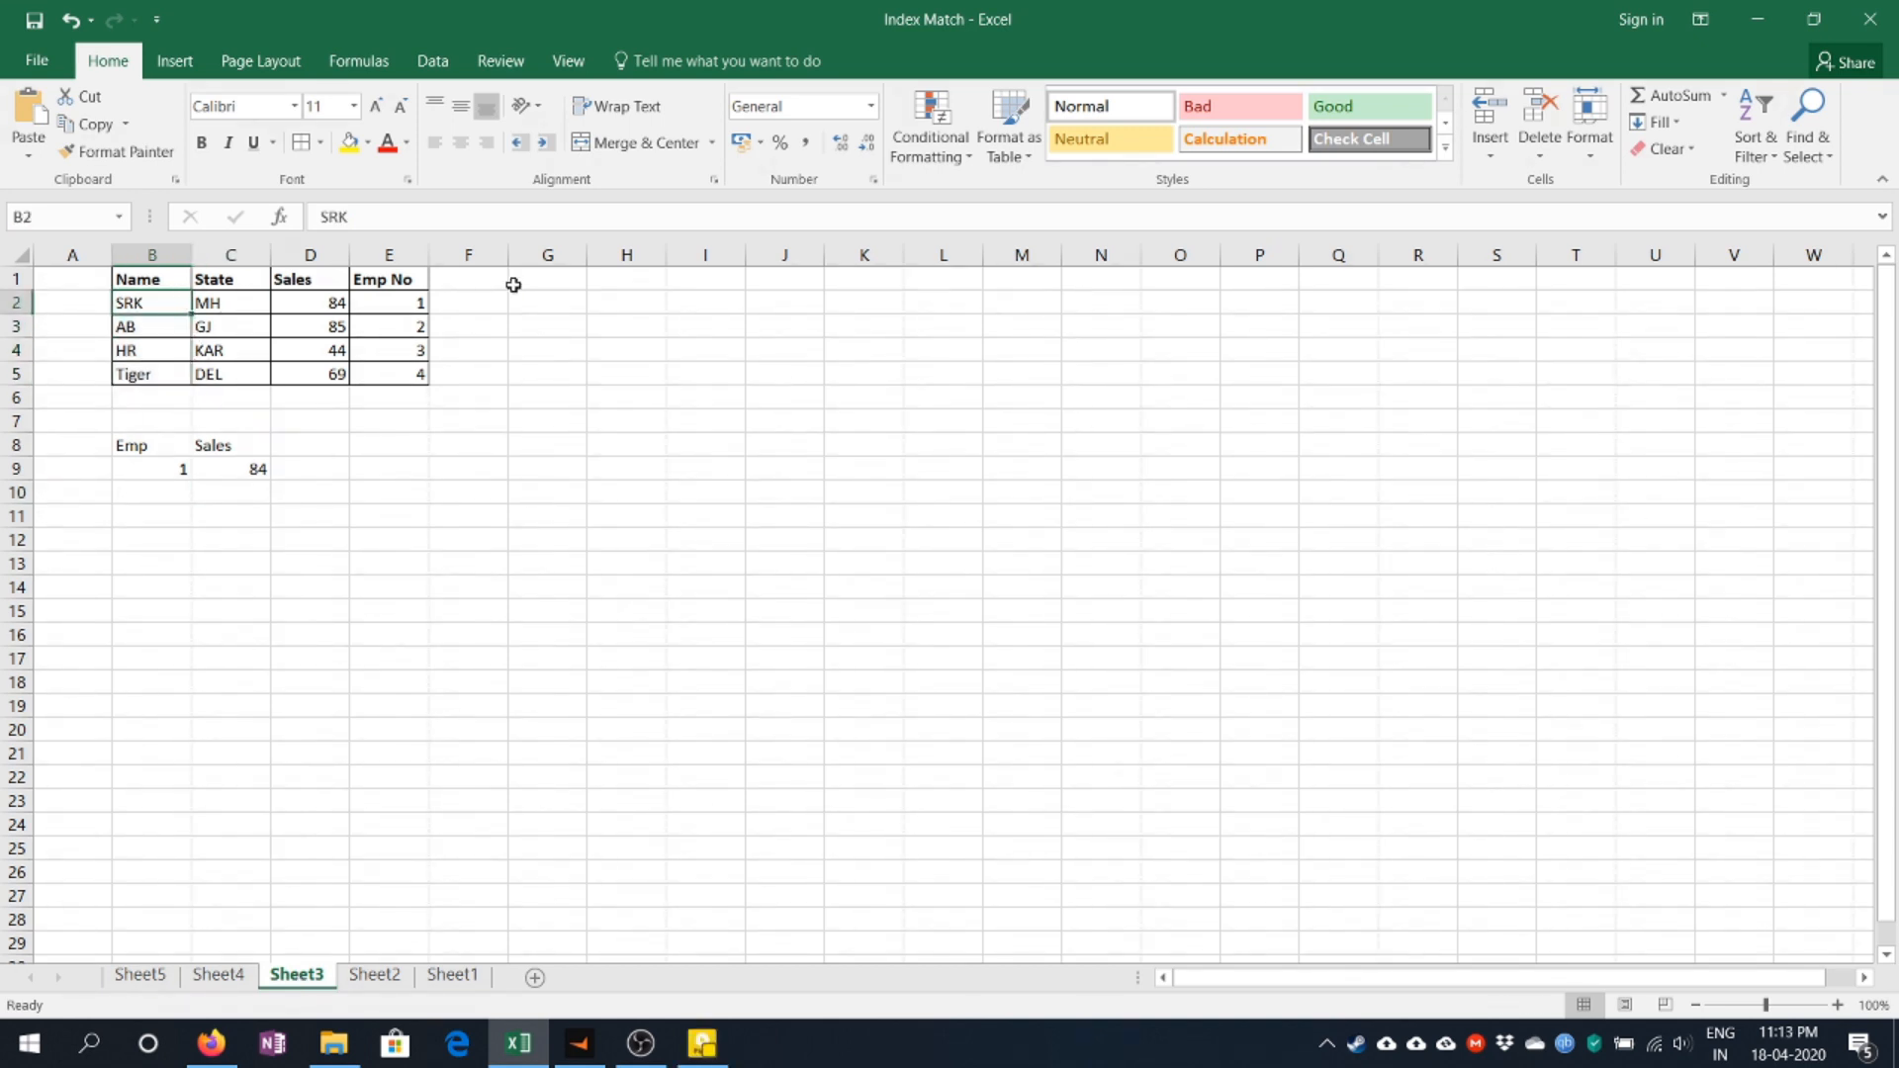
pyautogui.press('Left')
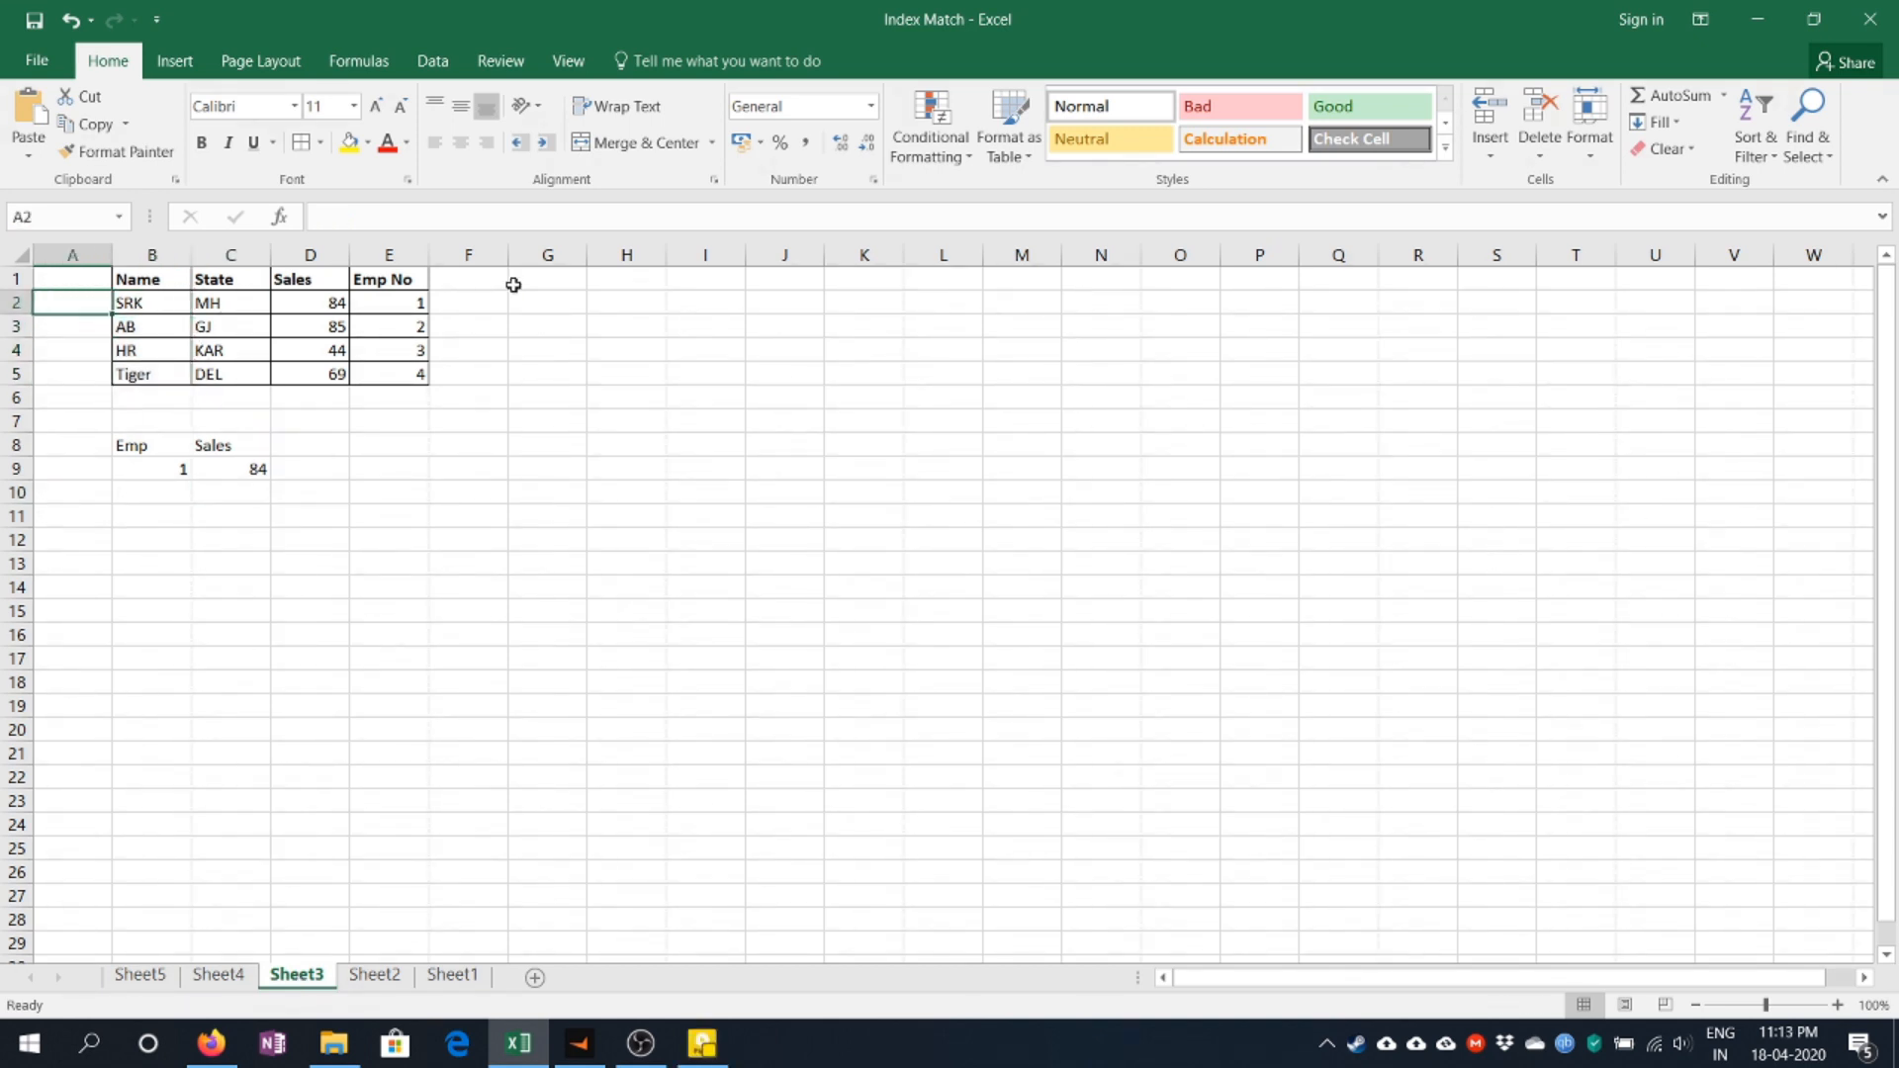
pyautogui.press('Right')
pyautogui.press('Down')
pyautogui.press('Down')
pyautogui.press('Down')
pyautogui.press('Down')
pyautogui.press('Down')
pyautogui.press('Down')
pyautogui.hotkey('shift', 'Down')
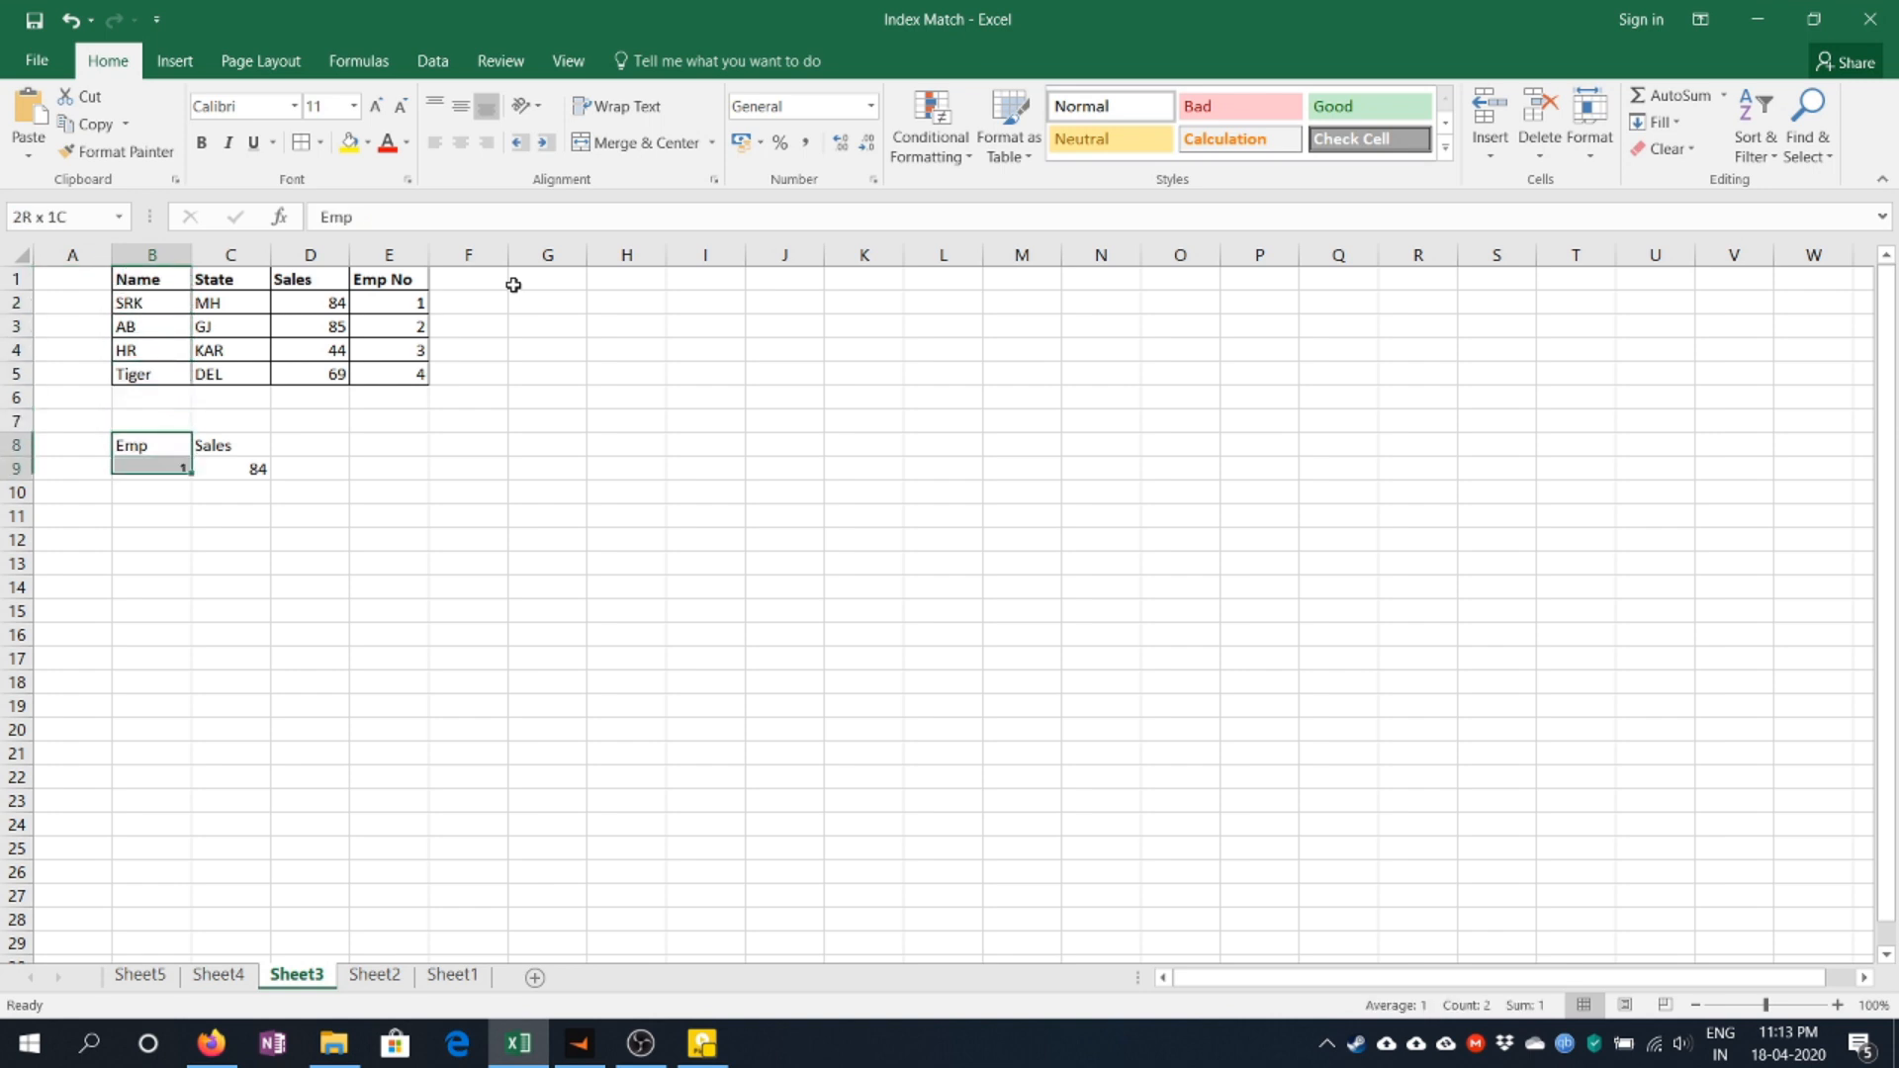
pyautogui.press('Right')
pyautogui.press('Down')
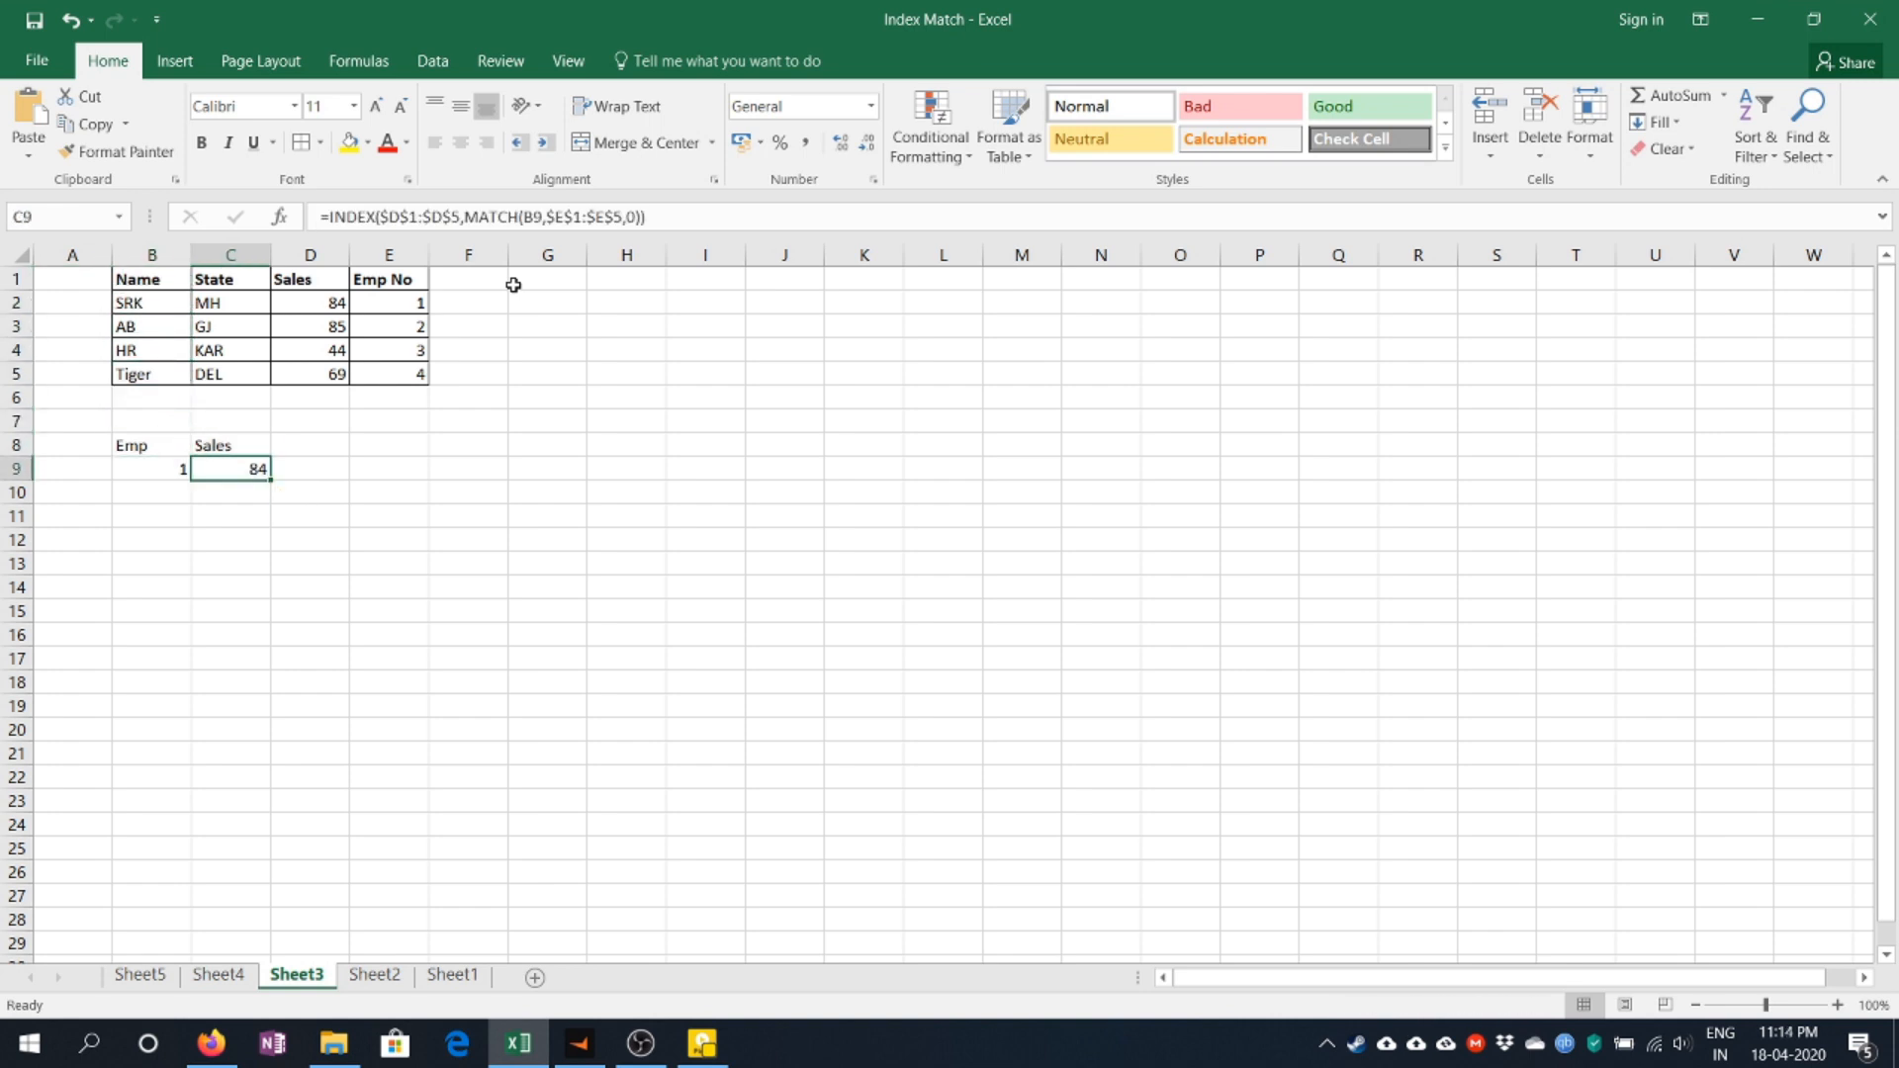
pyautogui.press('Right')
pyautogui.press('Right')
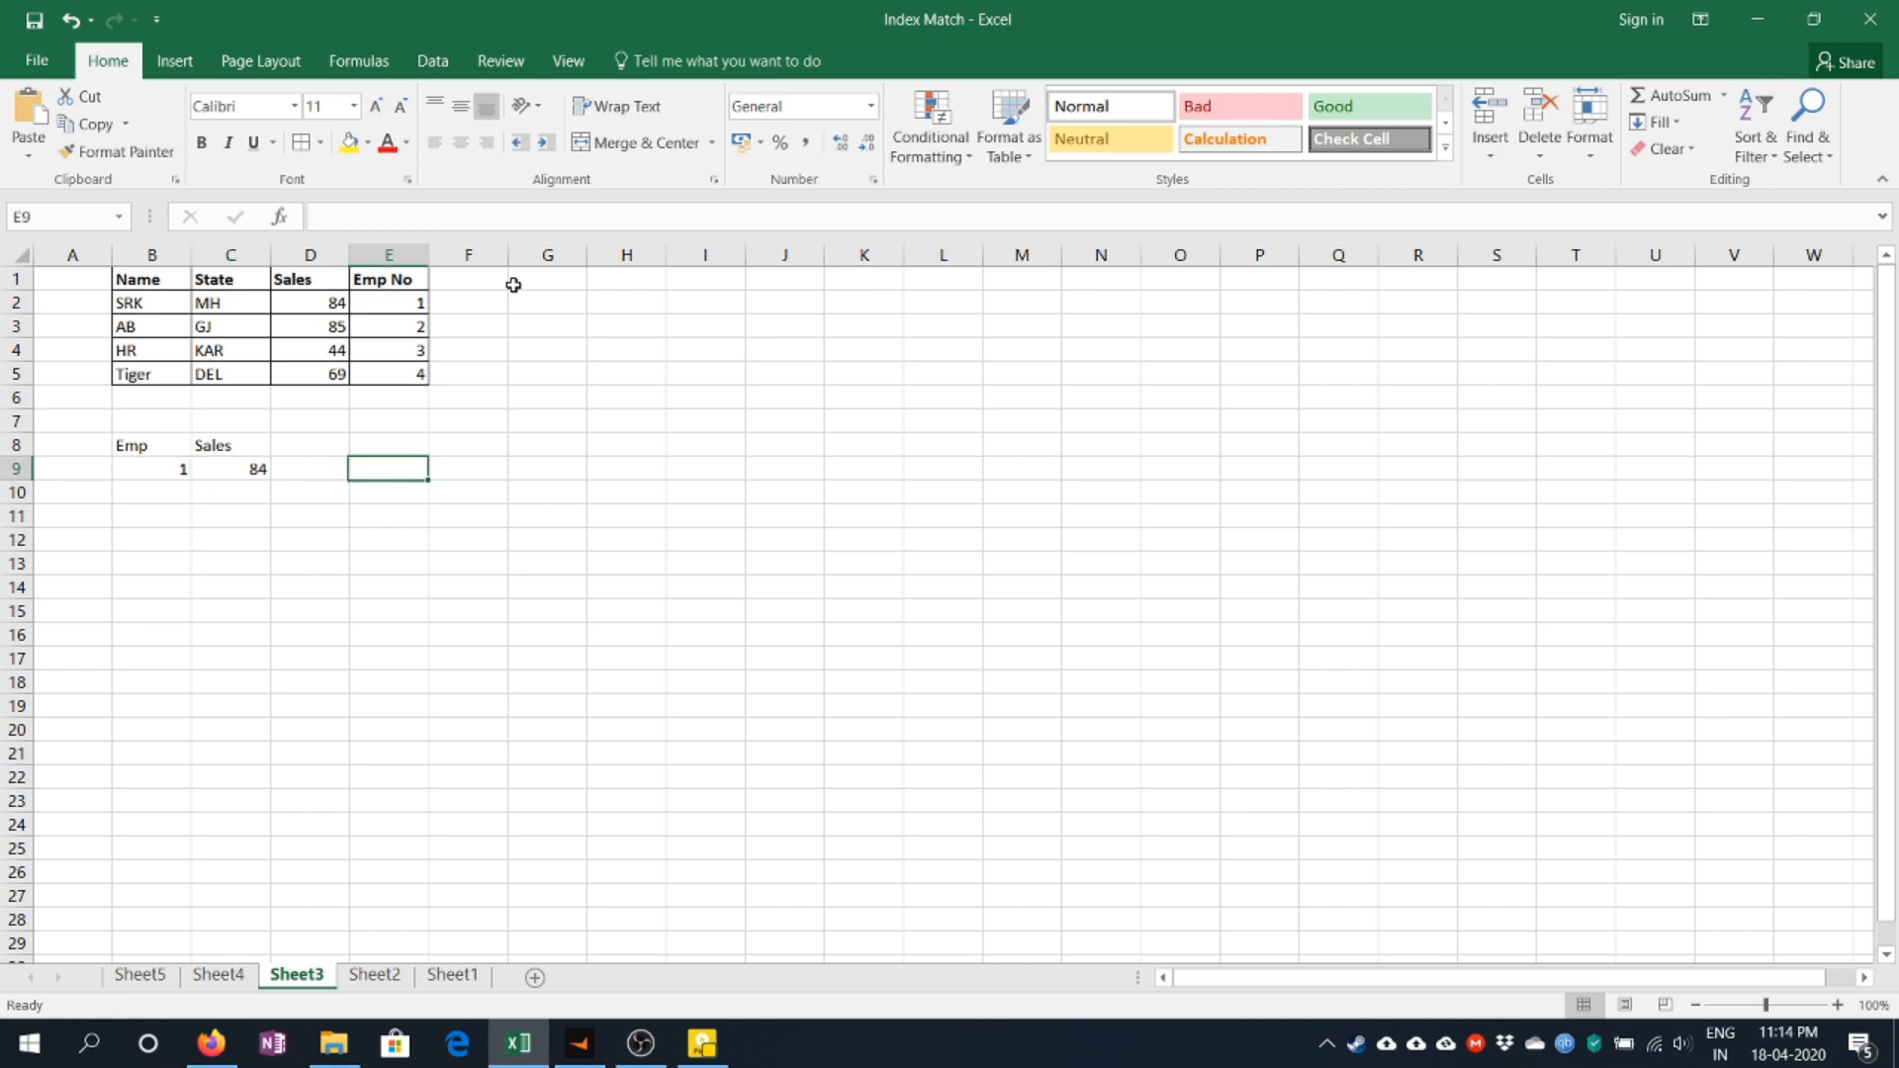
# Change the lookup heading in B8 to Emp No.
pyautogui.press('Up')
pyautogui.press('Left')
pyautogui.press('Left')
pyautogui.press('Left')
pyautogui.write('E')
pyautogui.press('Escape')
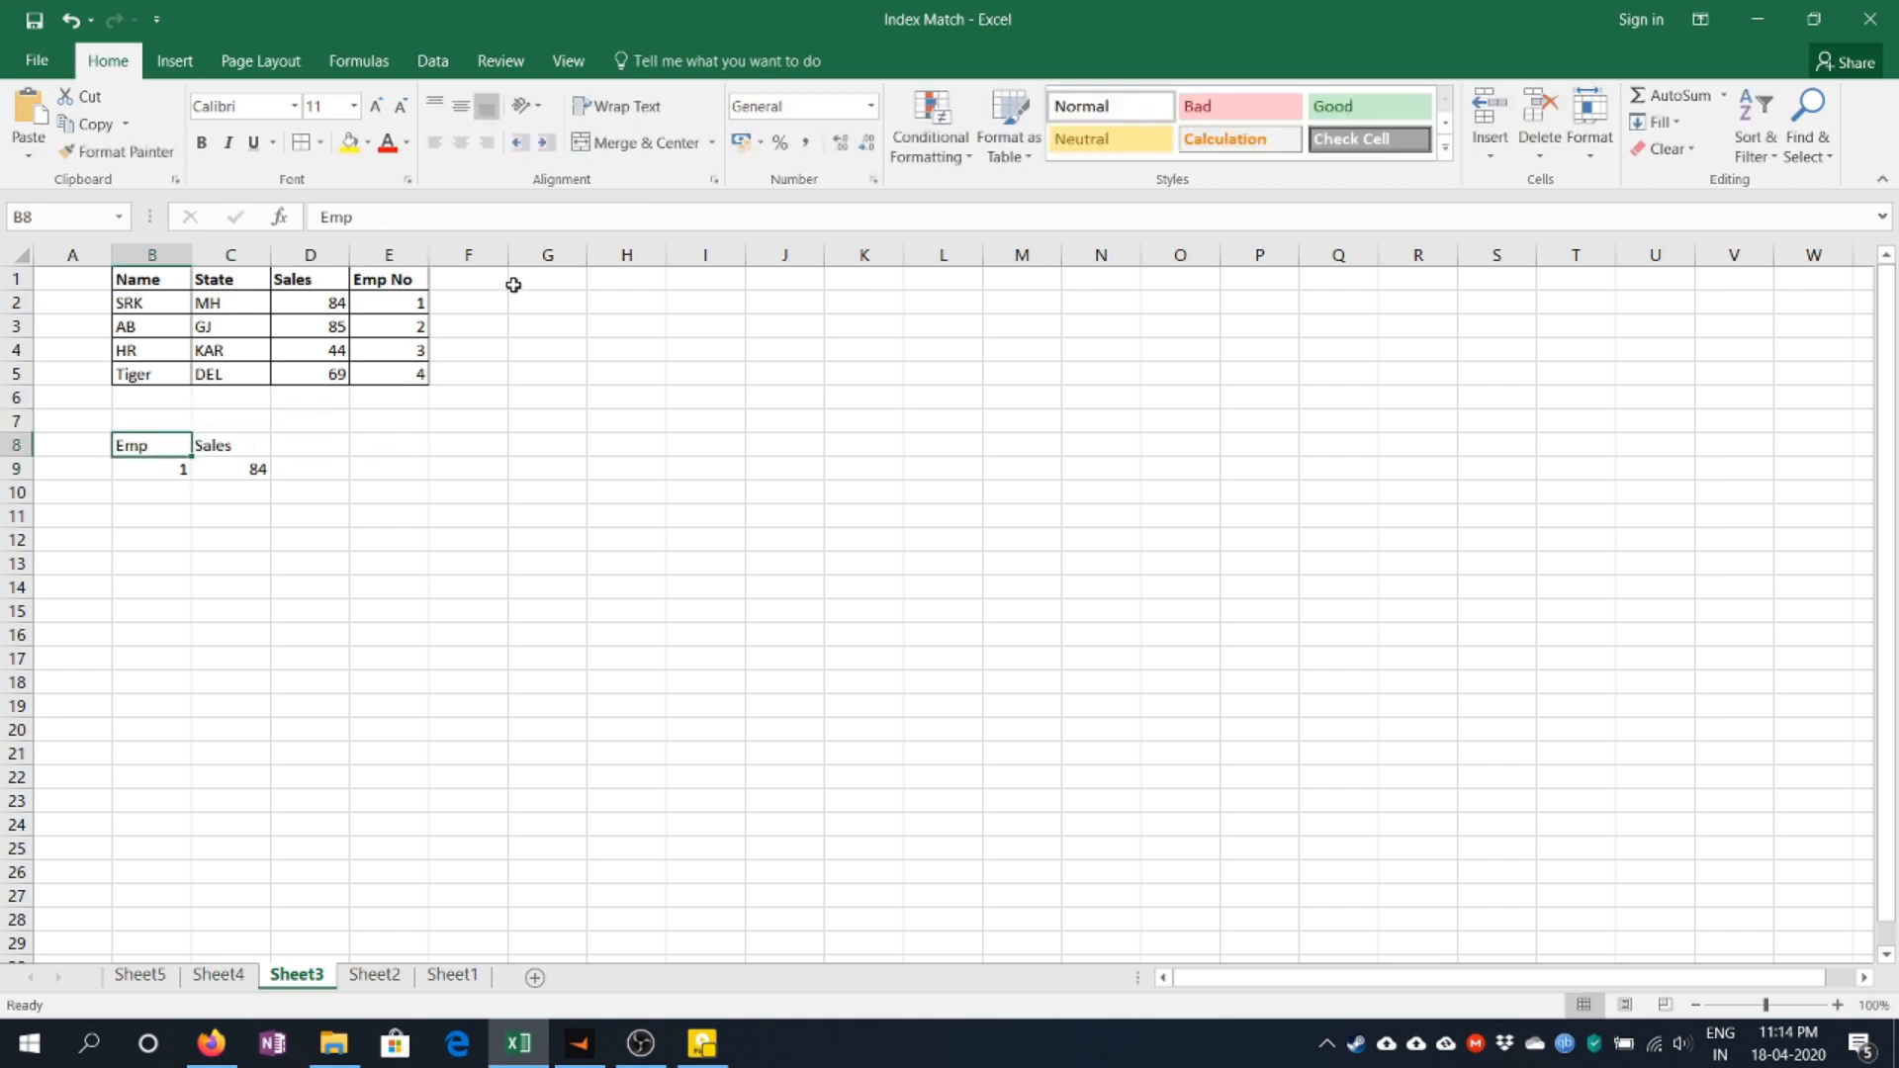
pyautogui.press('F2')
pyautogui.write('No')
pyautogui.press('Return')
# Clear the existing INDEX and MATCH formula from C9 under the Sales heading.
pyautogui.press('Right')
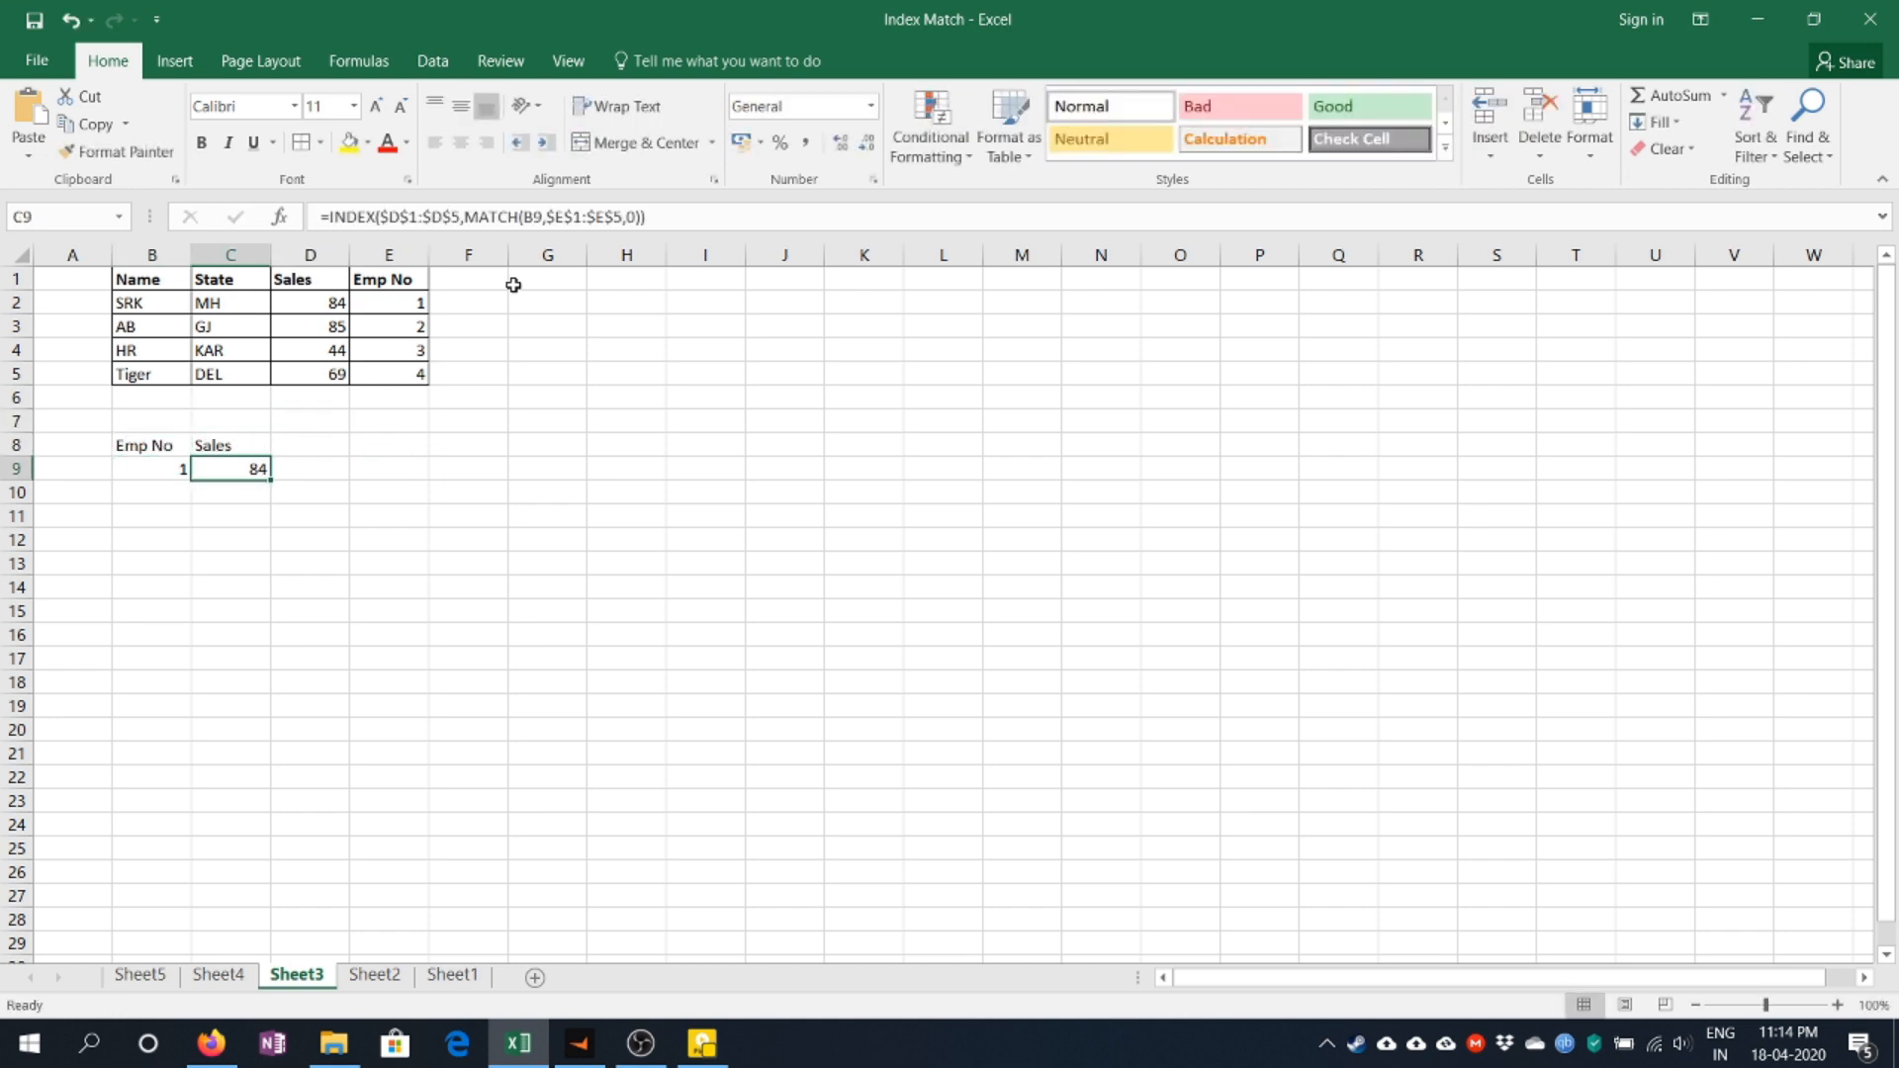
pyautogui.press('End')
pyautogui.press('Delete')
# Go through the table headings and highlight the Emp No column, E1:E5, as the lookup column.
pyautogui.press('Up')
pyautogui.press('Up')
pyautogui.press('Left')
pyautogui.press('Left')
pyautogui.press('Up')
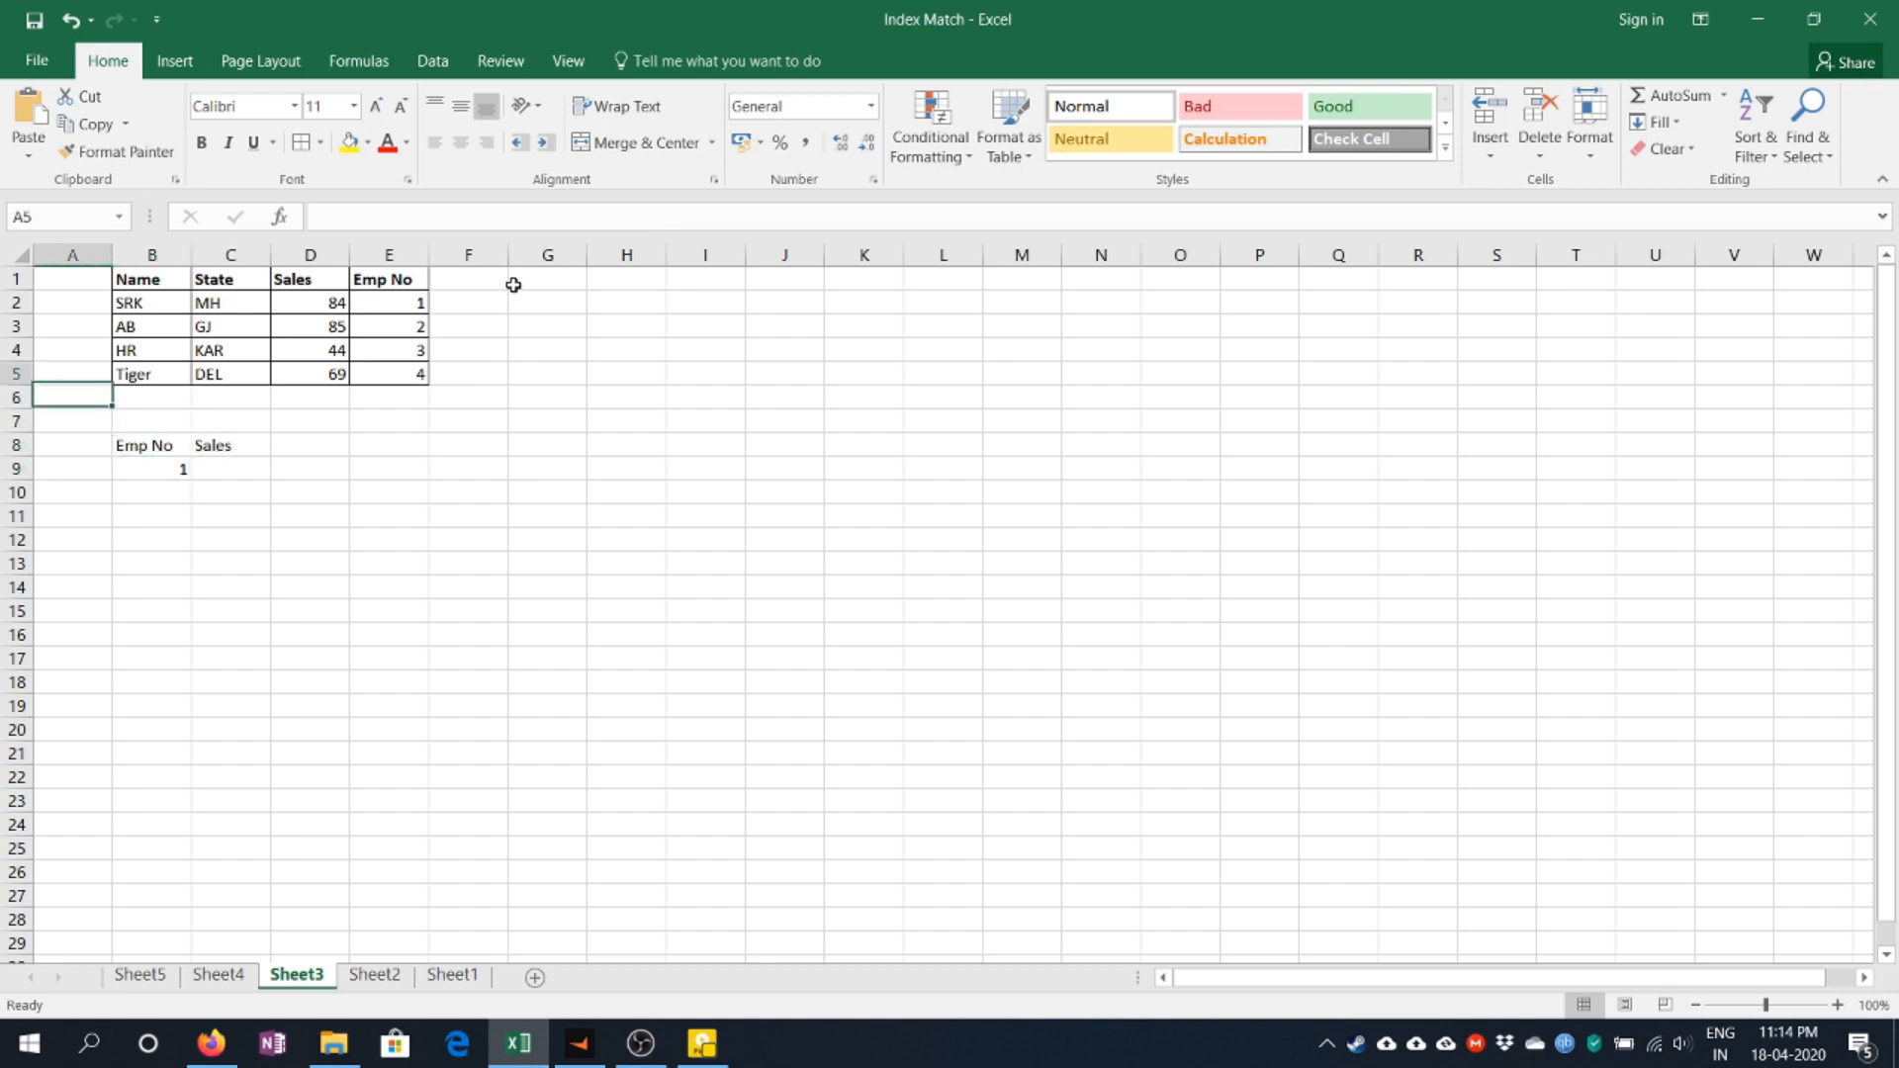
pyautogui.press('Up')
pyautogui.press('Right')
pyautogui.press('Up')
pyautogui.press('Up')
pyautogui.press('Right')
pyautogui.press('Up')
pyautogui.press('Up')
pyautogui.press('Right')
pyautogui.press('Right')
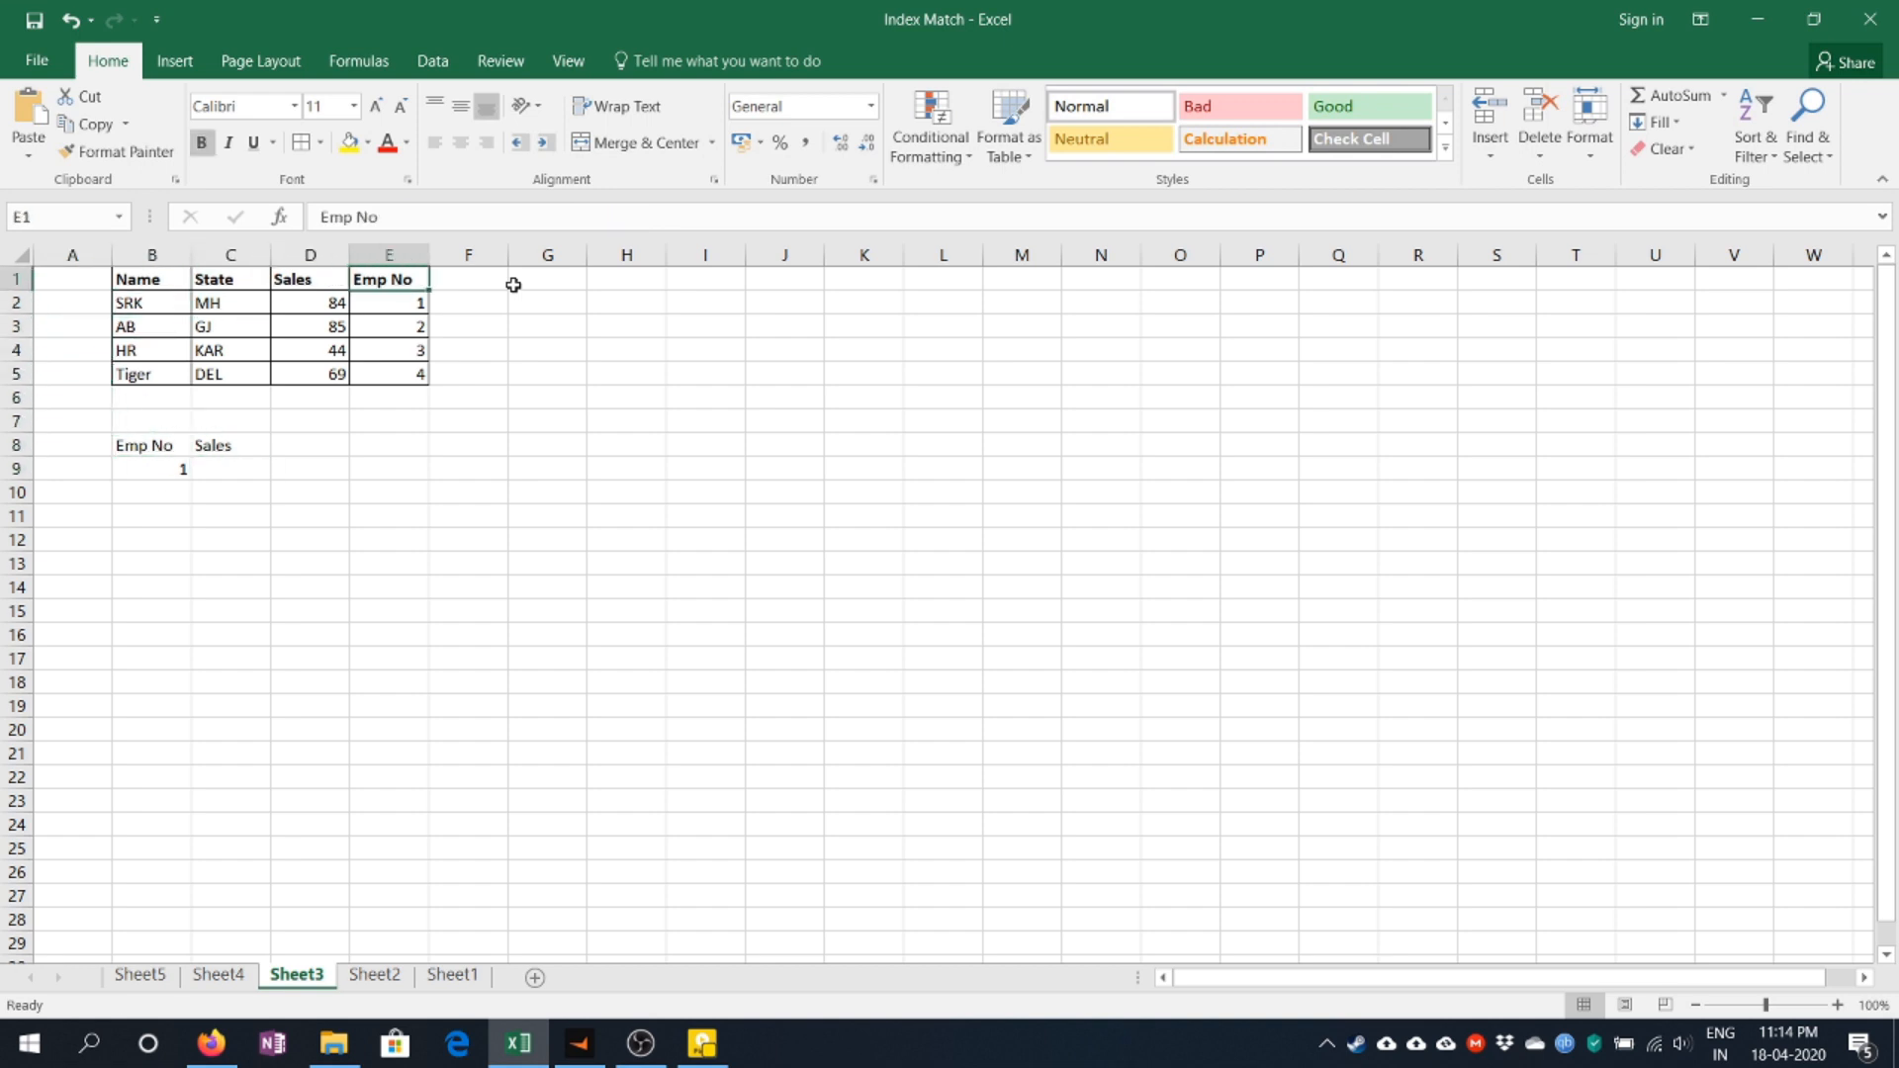
pyautogui.hotkey('ctrl', 'shift', 'Down')
pyautogui.hotkey('ctrl', 'shift', 'Up')
pyautogui.hotkey('ctrl', 'shift', 'Down')
pyautogui.press('Left')
pyautogui.press('Down')
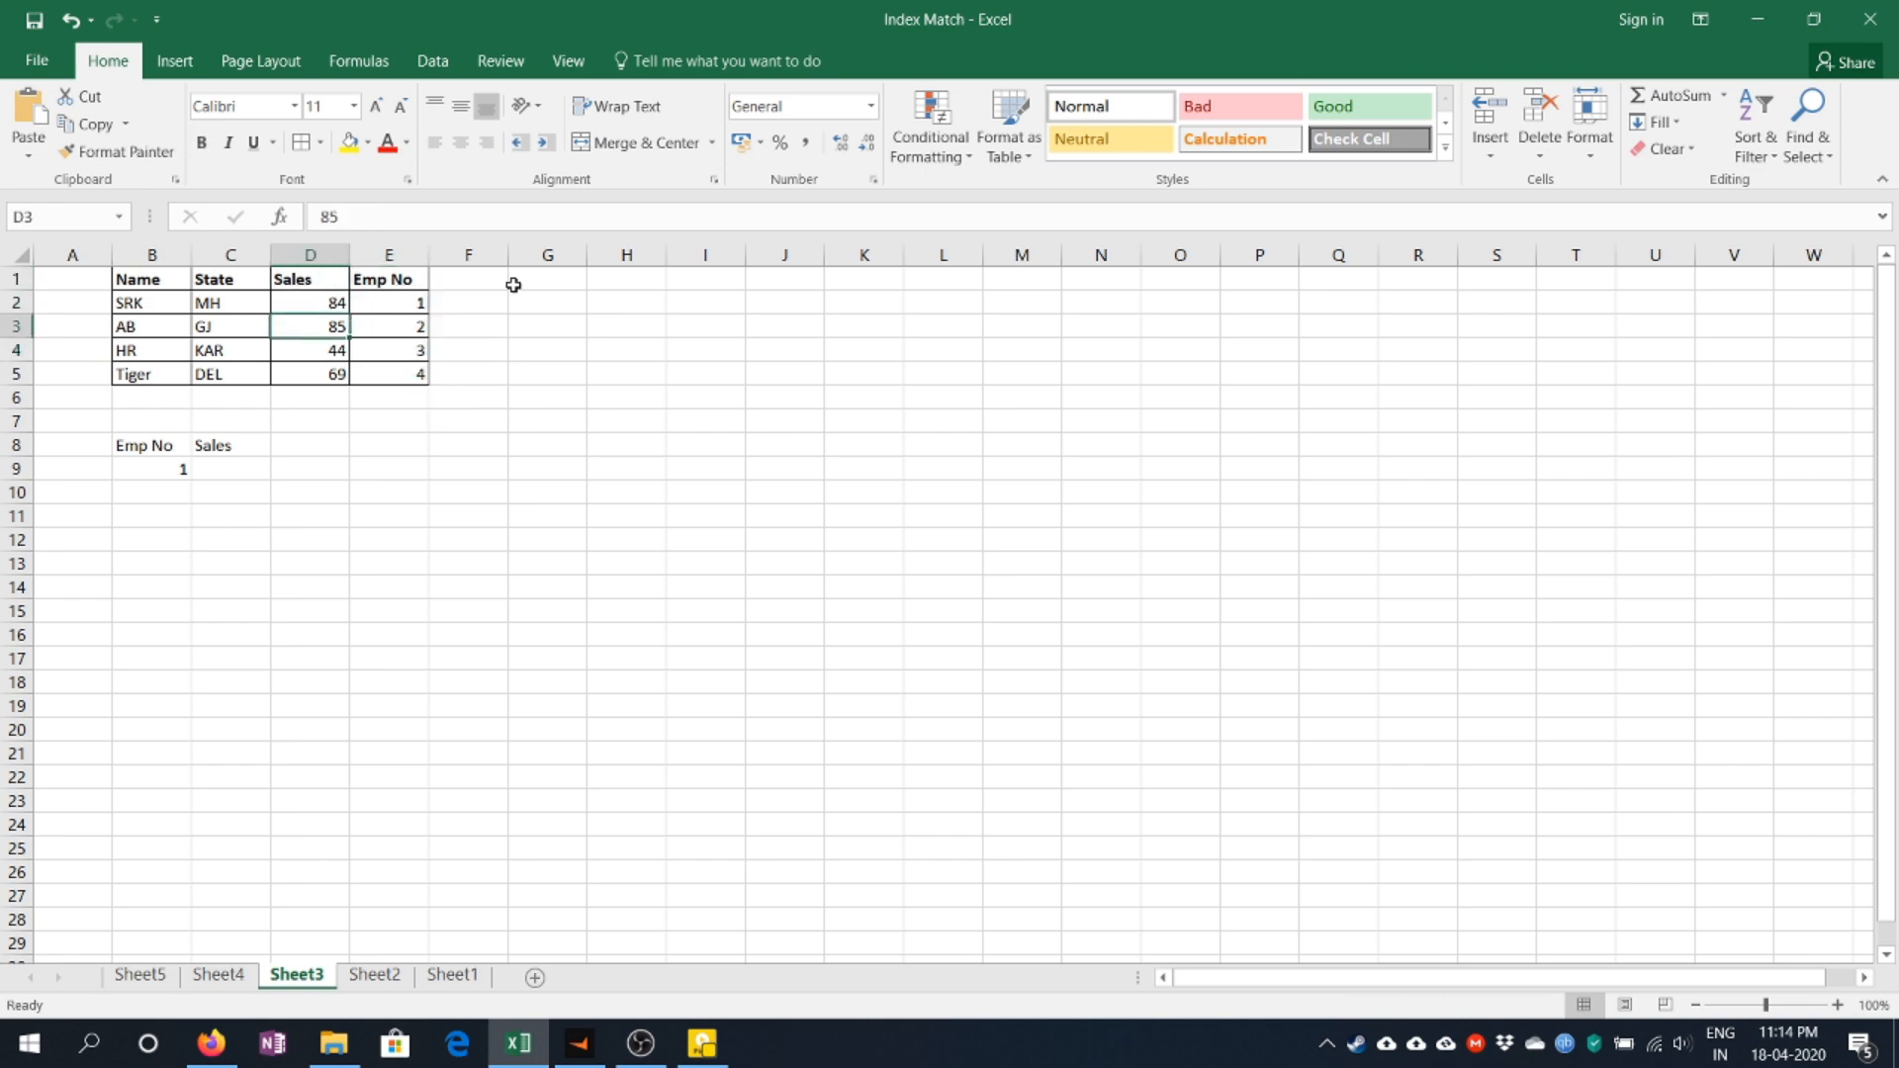
# Review the lookup value in B9 and the Sales heading in C8, and highlight E1:E5 as the matching range.
pyautogui.hotkey('ctrl', 'Down')
pyautogui.press('Left')
pyautogui.press('Down')
pyautogui.press('Down')
pyautogui.press('Down')
pyautogui.press('Down')
pyautogui.press('Left')
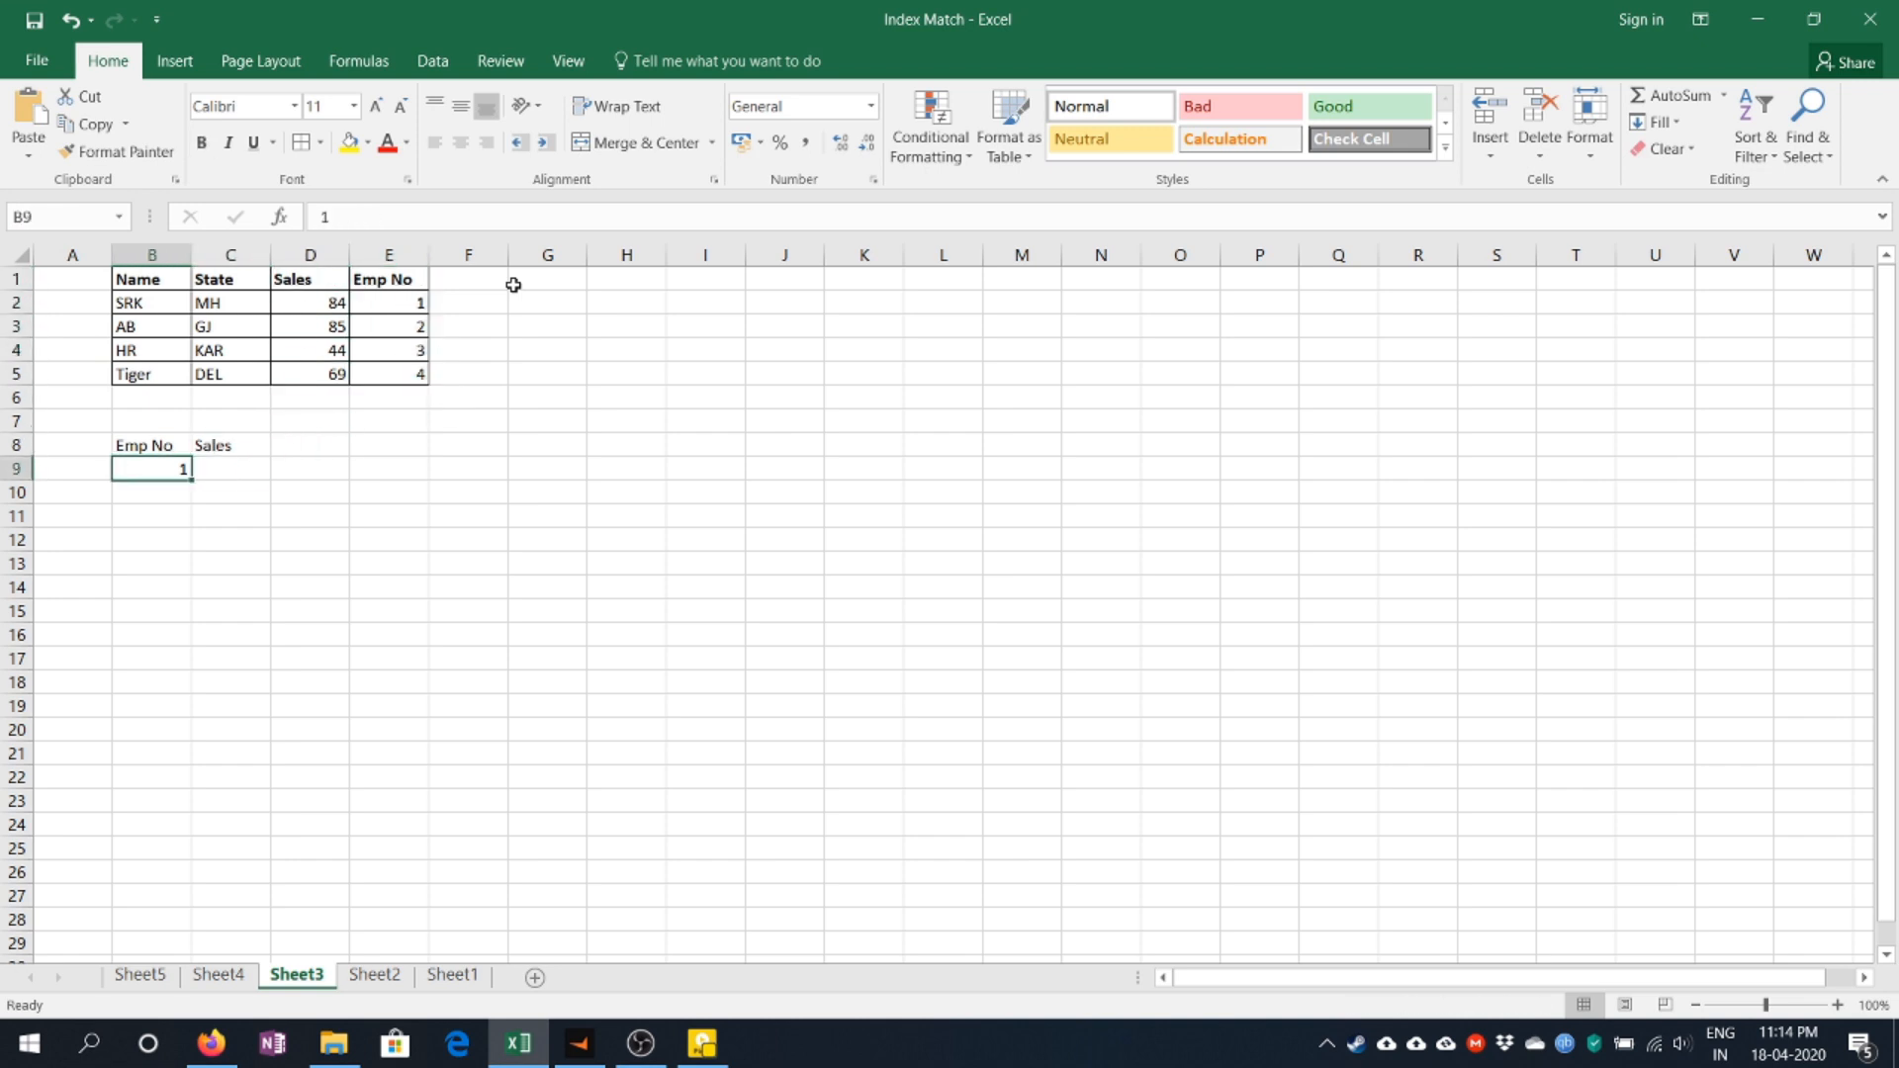
pyautogui.press('F2')
pyautogui.press('Tab')
pyautogui.press('Up')
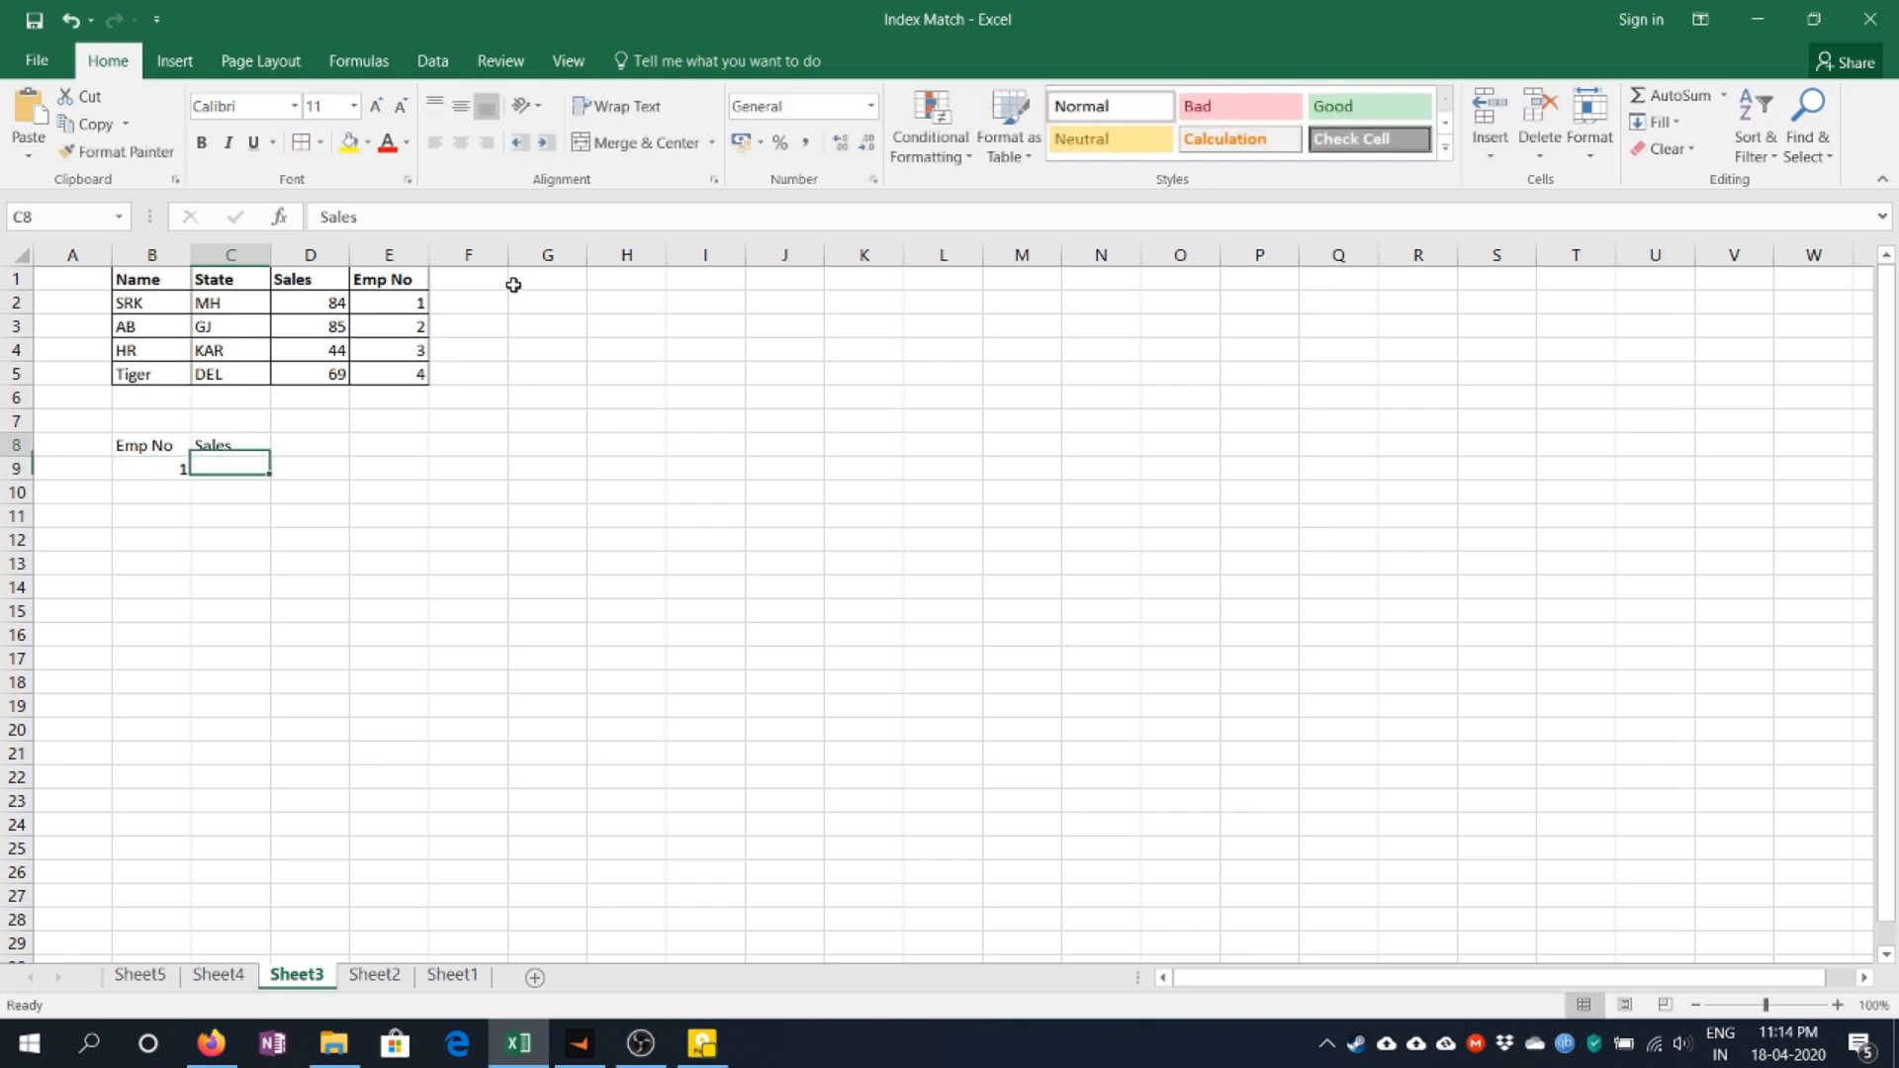
pyautogui.press('Right')
pyautogui.press('Up')
pyautogui.press('Right')
pyautogui.press('Up')
pyautogui.press('Up')
pyautogui.hotkey('ctrl', 'Up')
pyautogui.hotkey('ctrl', 'shift', 'Down')
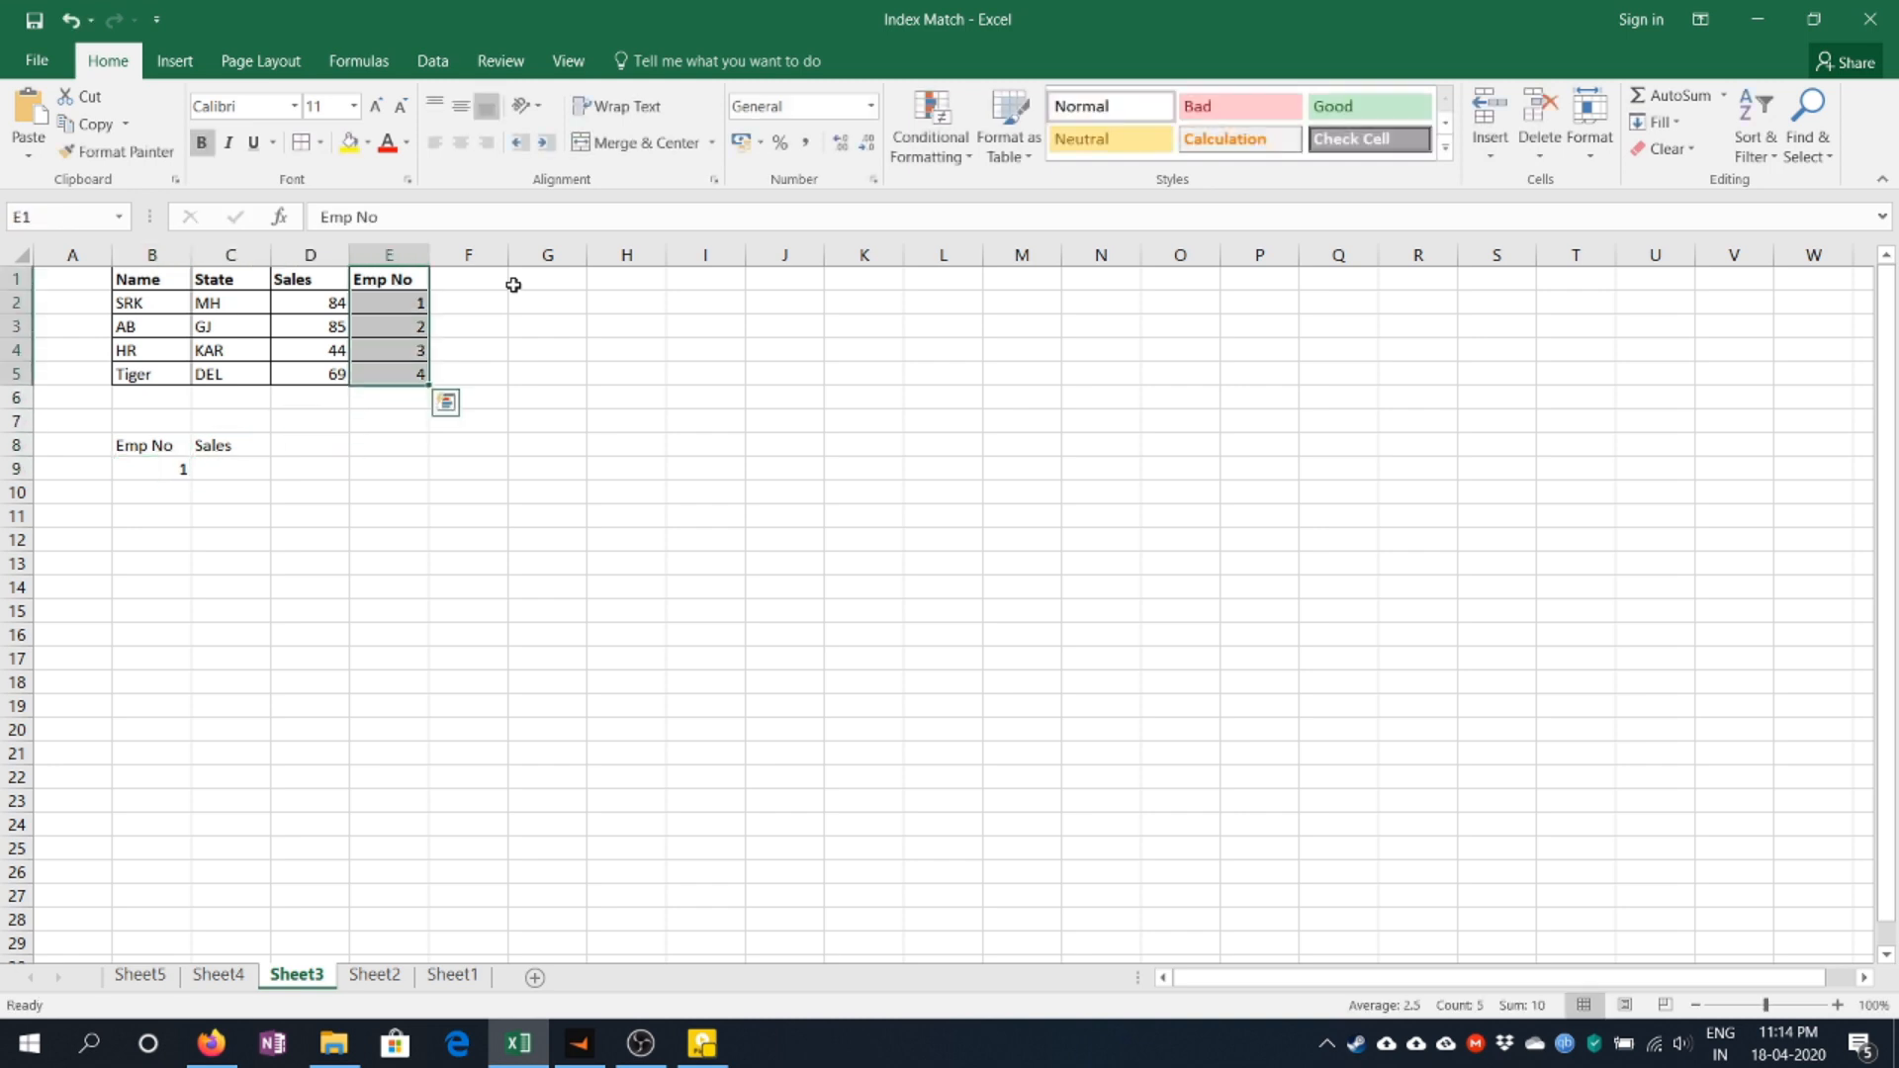
pyautogui.press('Left')
pyautogui.press('Left')
pyautogui.press('Left')
pyautogui.press('Left')
pyautogui.press('Down')
pyautogui.press('Down')
pyautogui.press('Right')
pyautogui.press('Down')
pyautogui.press('Down')
pyautogui.press('Down')
pyautogui.press('Right')
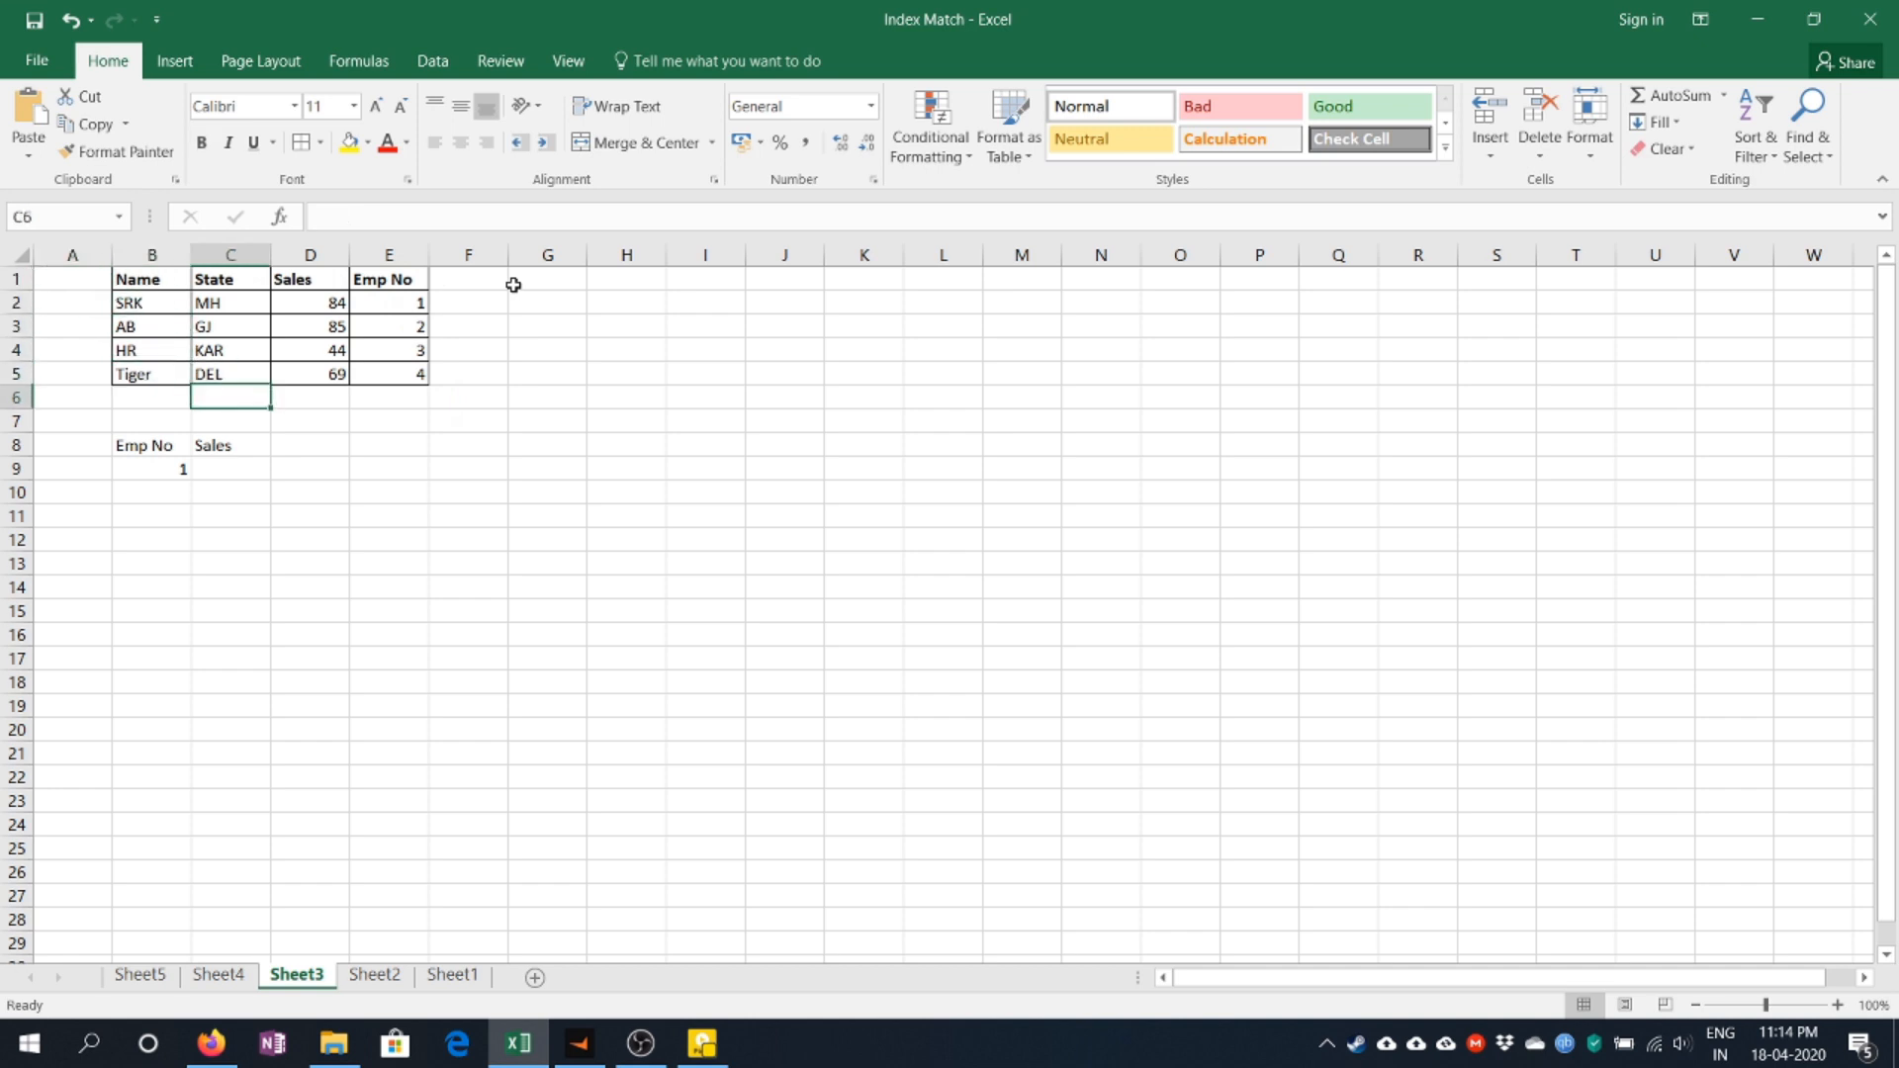
pyautogui.press('Right')
pyautogui.press('Up')
pyautogui.press('Up')
pyautogui.press('Up')
pyautogui.press('Right')
pyautogui.press('Up')
pyautogui.press('Up')
pyautogui.press('Left')
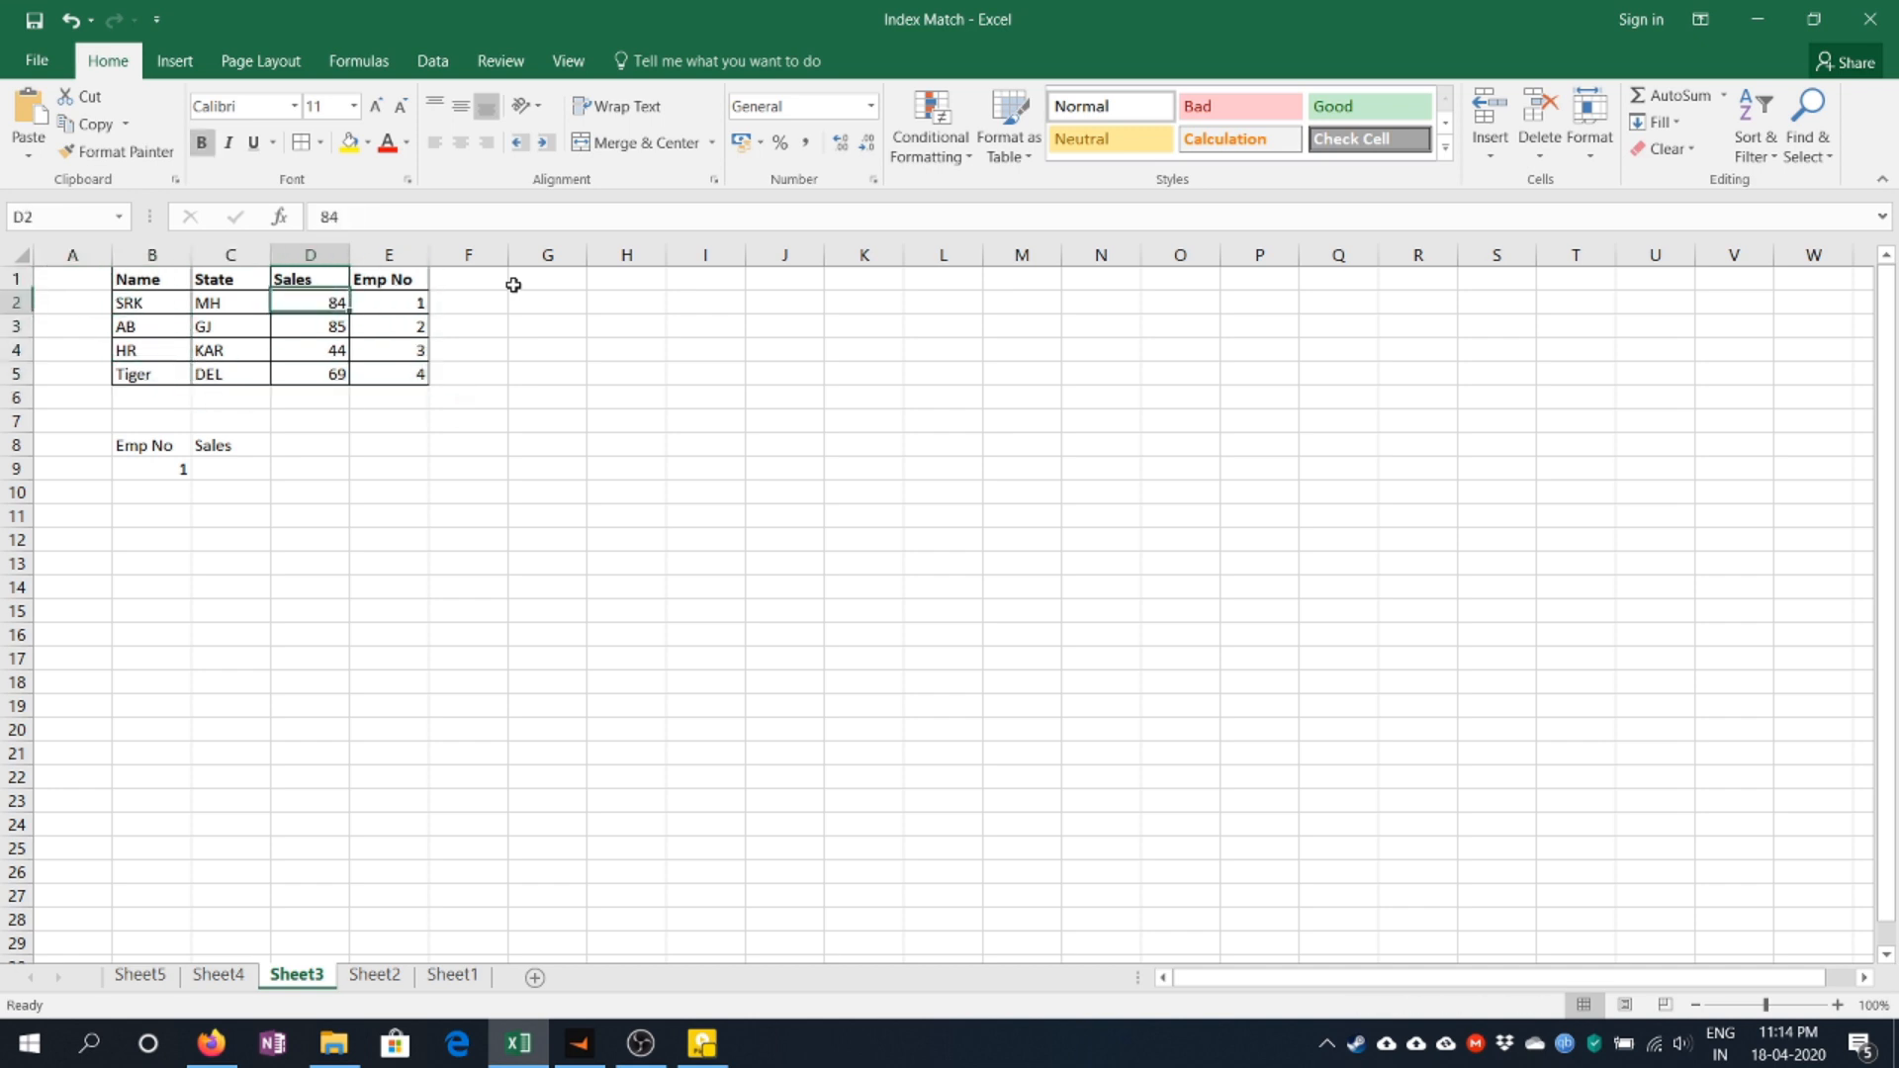
# Move the Emp No column from E1:E5 to A1:A5, in front of the Name column.
pyautogui.press('Down')
pyautogui.press('Left')
pyautogui.press('Down')
pyautogui.press('Right')
pyautogui.press('Up')
pyautogui.press('Up')
pyautogui.press('Right')
pyautogui.hotkey('shift', 'Down')
pyautogui.hotkey('shift', 'Down')
pyautogui.hotkey('shift', 'Down')
pyautogui.hotkey('shift', 'Down')
pyautogui.hotkey('ctrl', 'c')
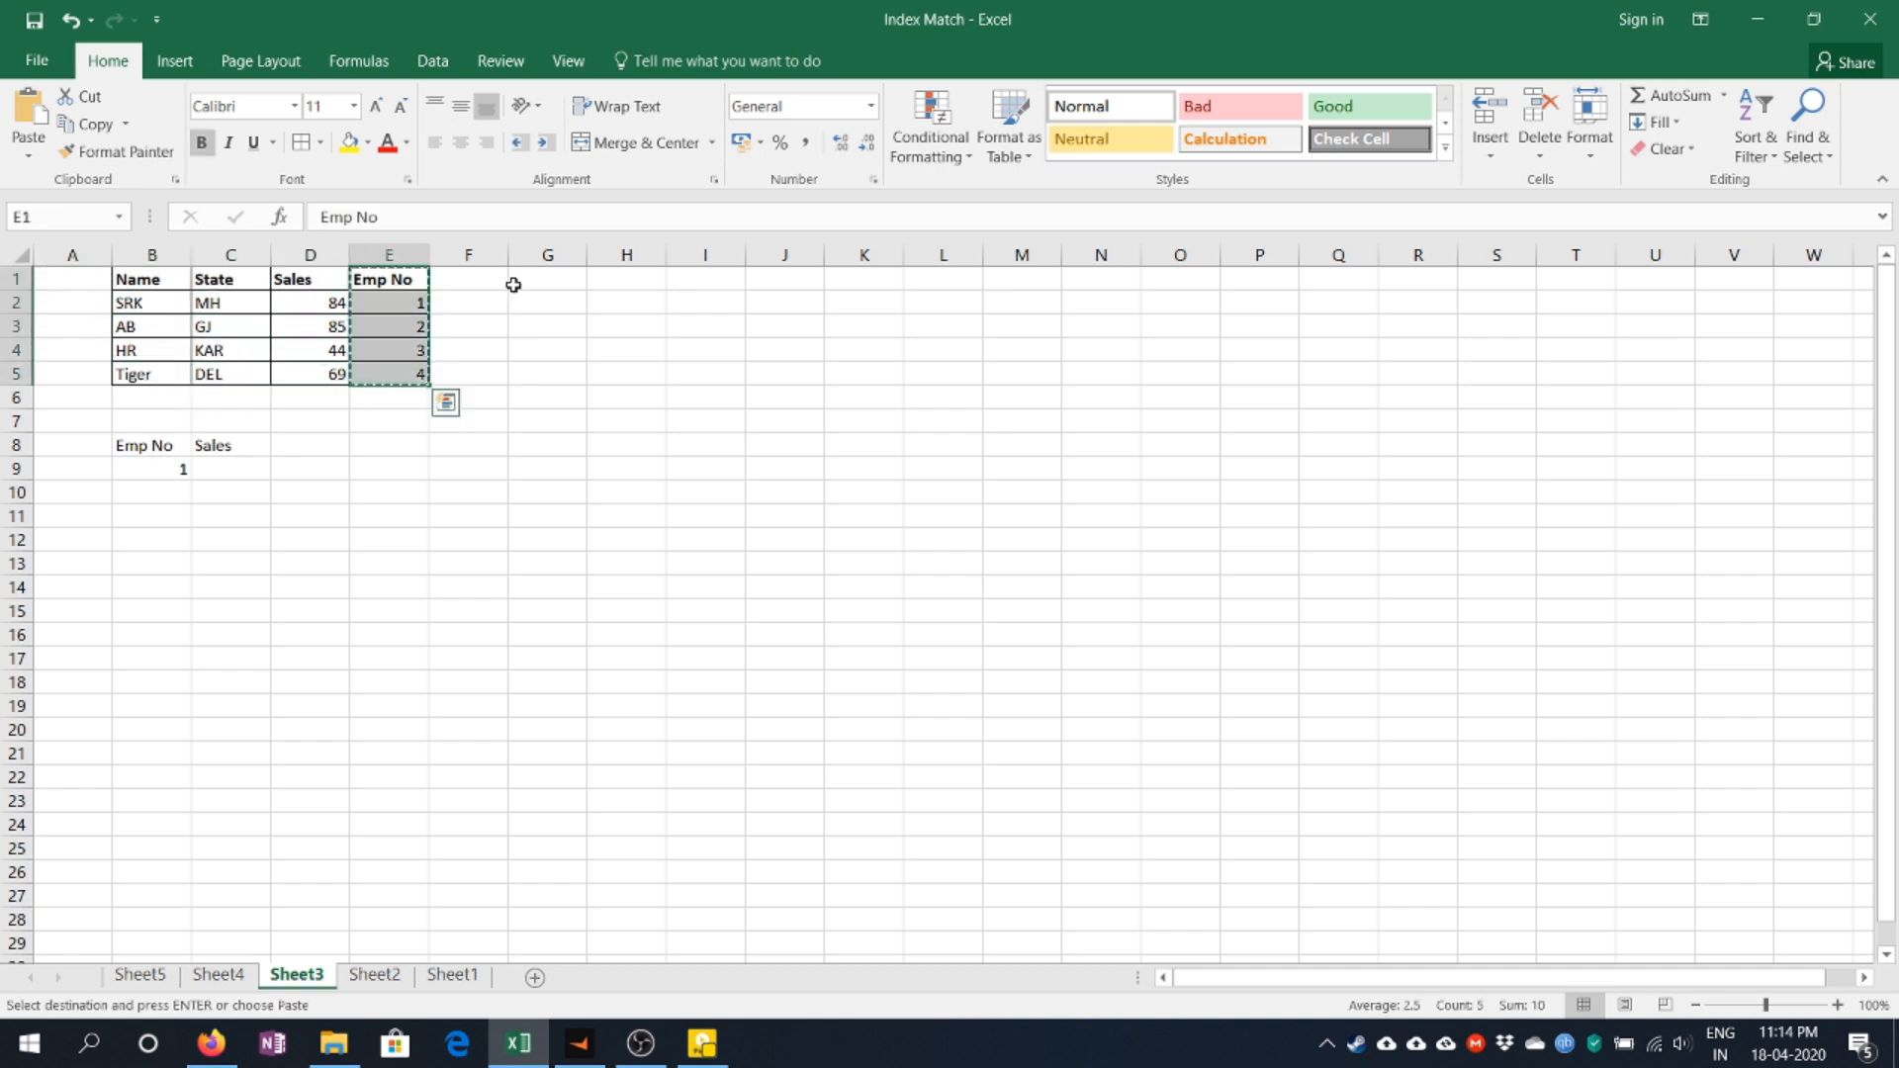
pyautogui.press('Left')
pyautogui.press('Left')
pyautogui.press('Left')
pyautogui.press('Left')
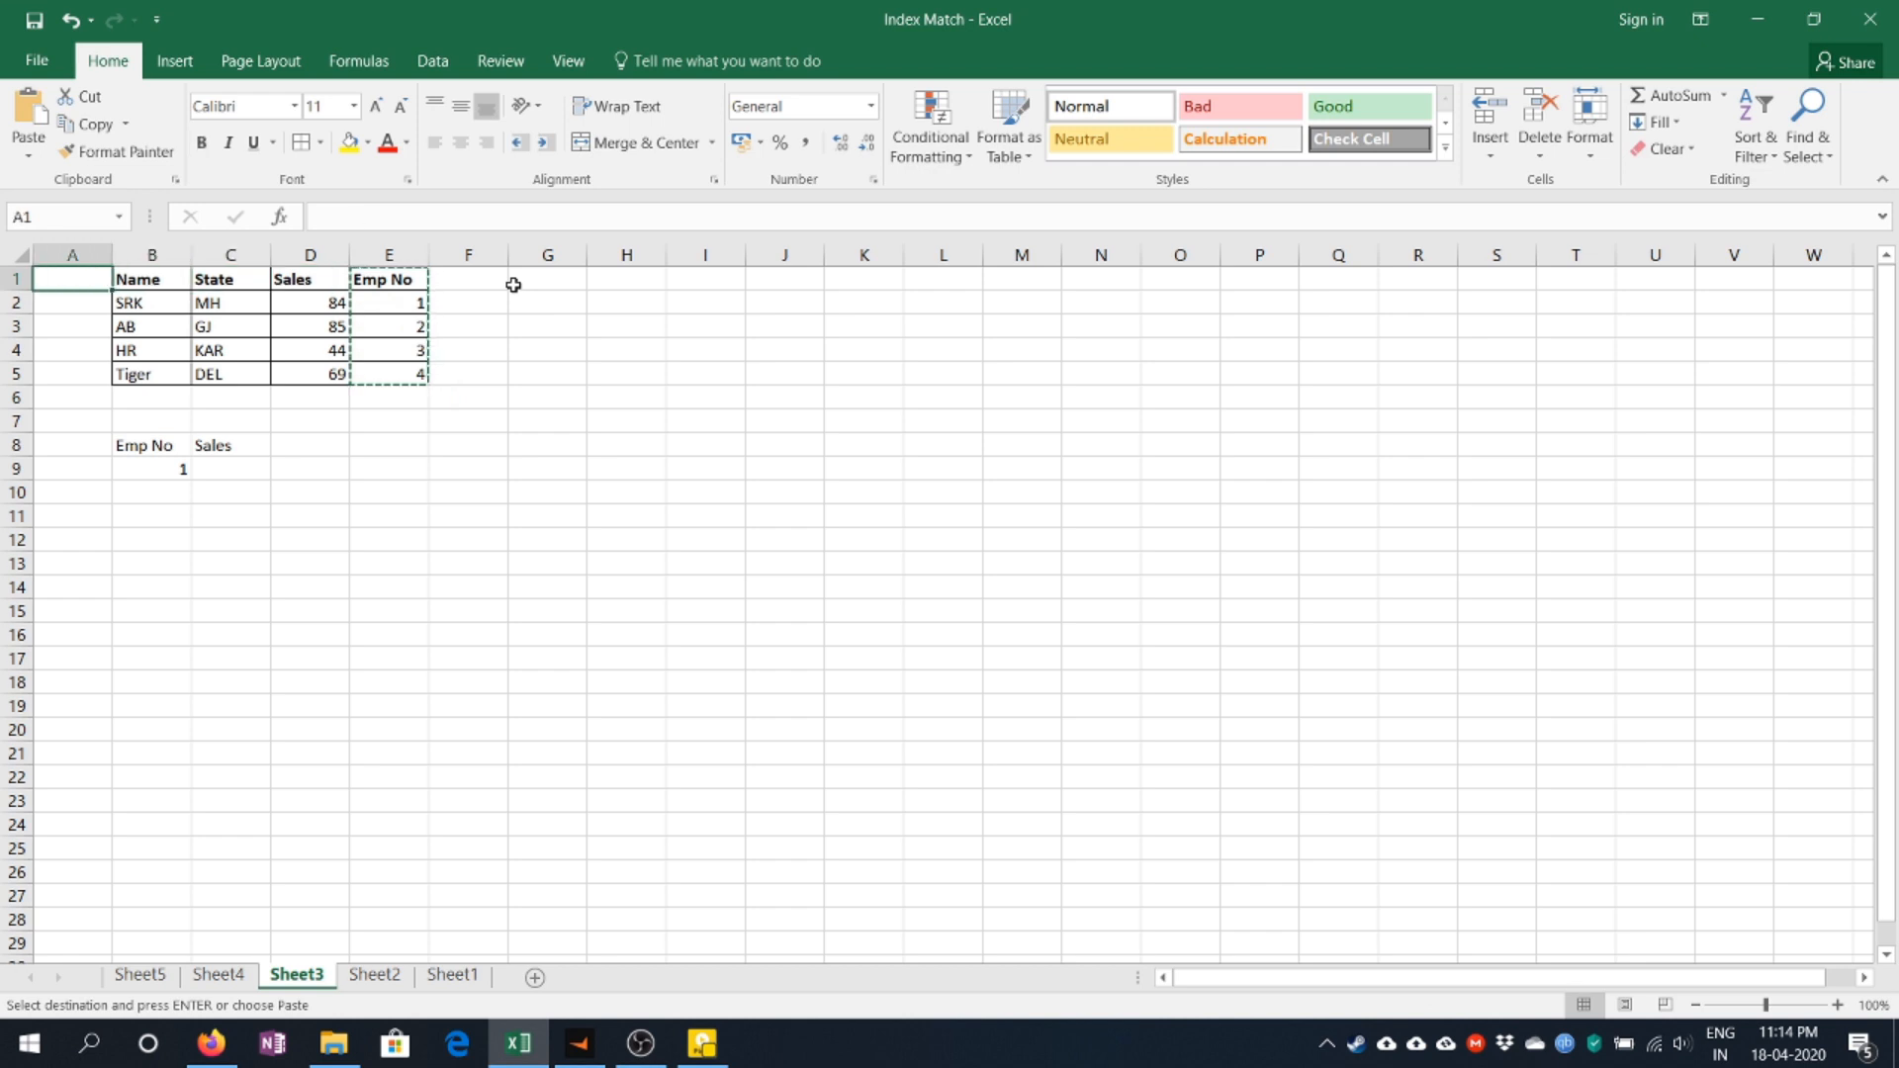
pyautogui.hotkey('ctrl', 'v')
# Start a VLOOKUP formula in C9 with B9 as the lookup value.
pyautogui.press('Down')
pyautogui.press('Down')
pyautogui.press('Down')
pyautogui.press('Down')
pyautogui.press('Down')
pyautogui.press('Down')
pyautogui.press('Right')
pyautogui.press('Down')
pyautogui.press('Down')
pyautogui.press('Right')
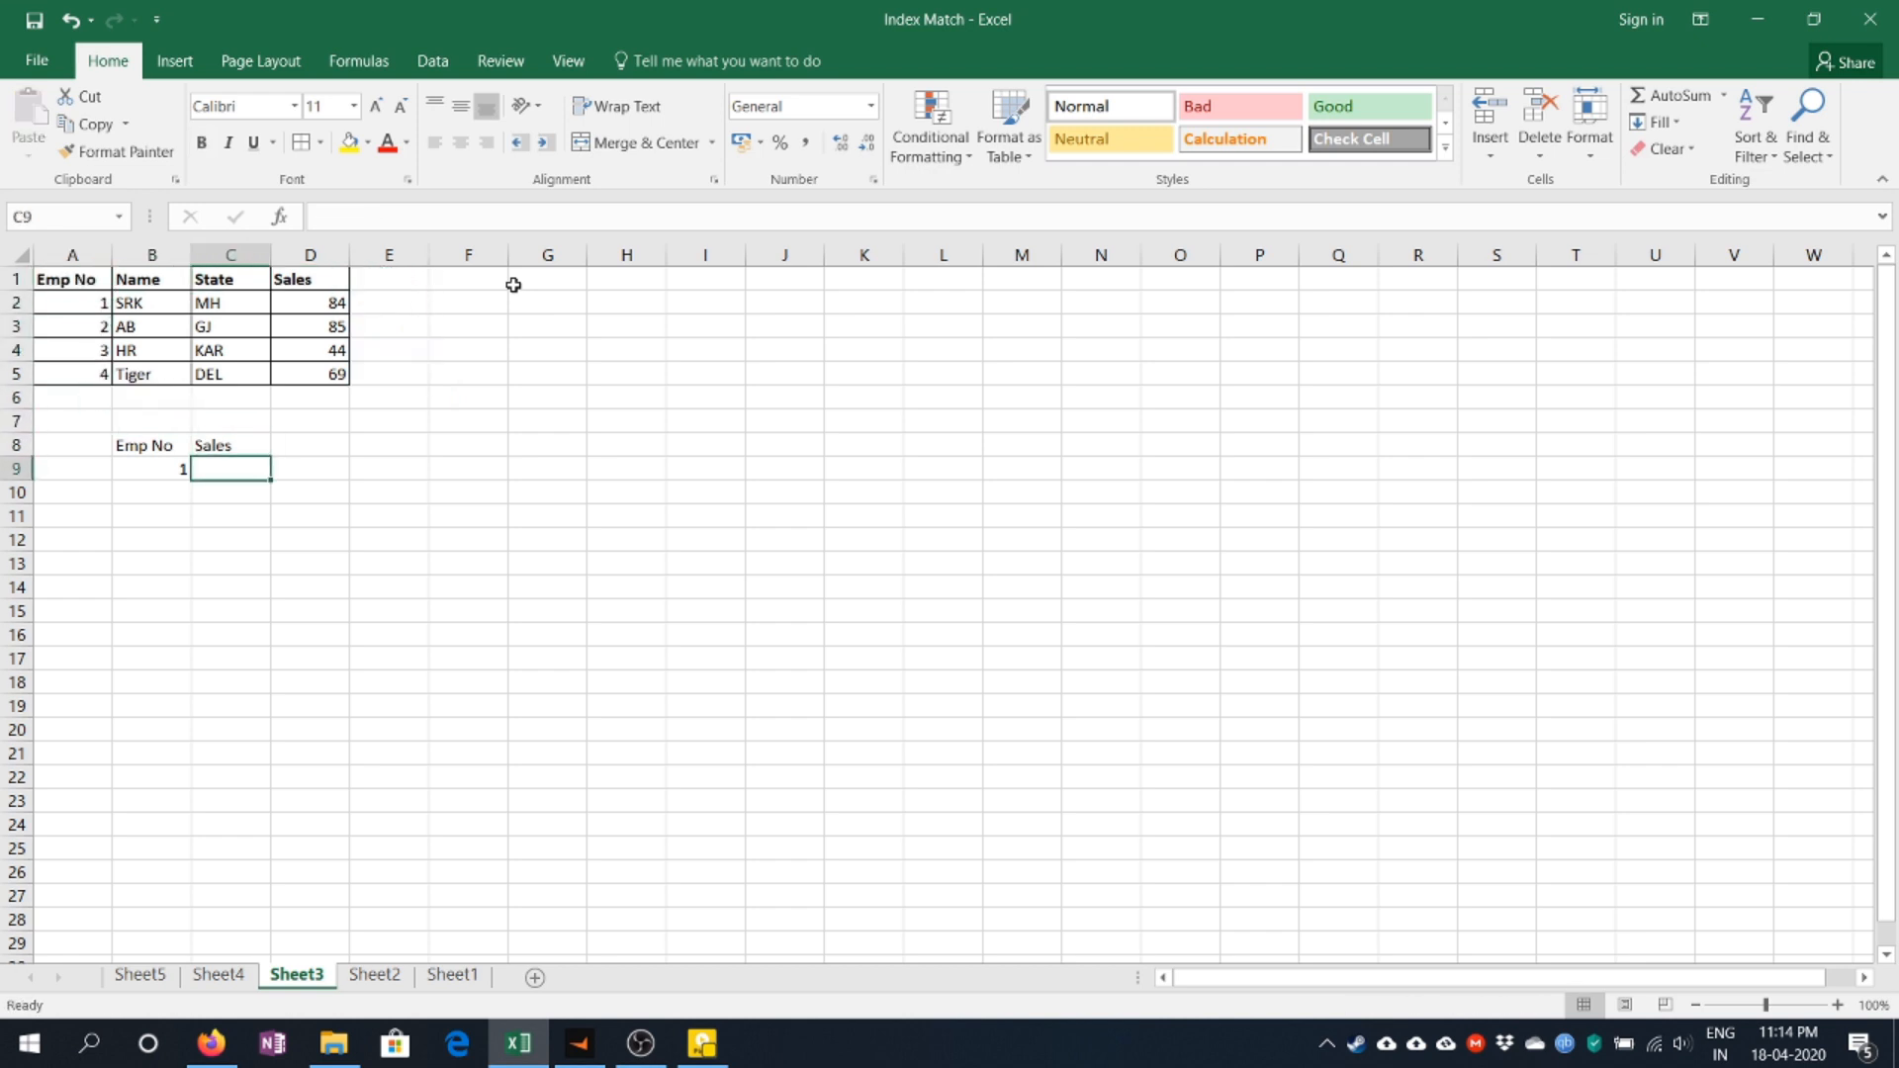
pyautogui.write('=vl')
pyautogui.press('Tab')
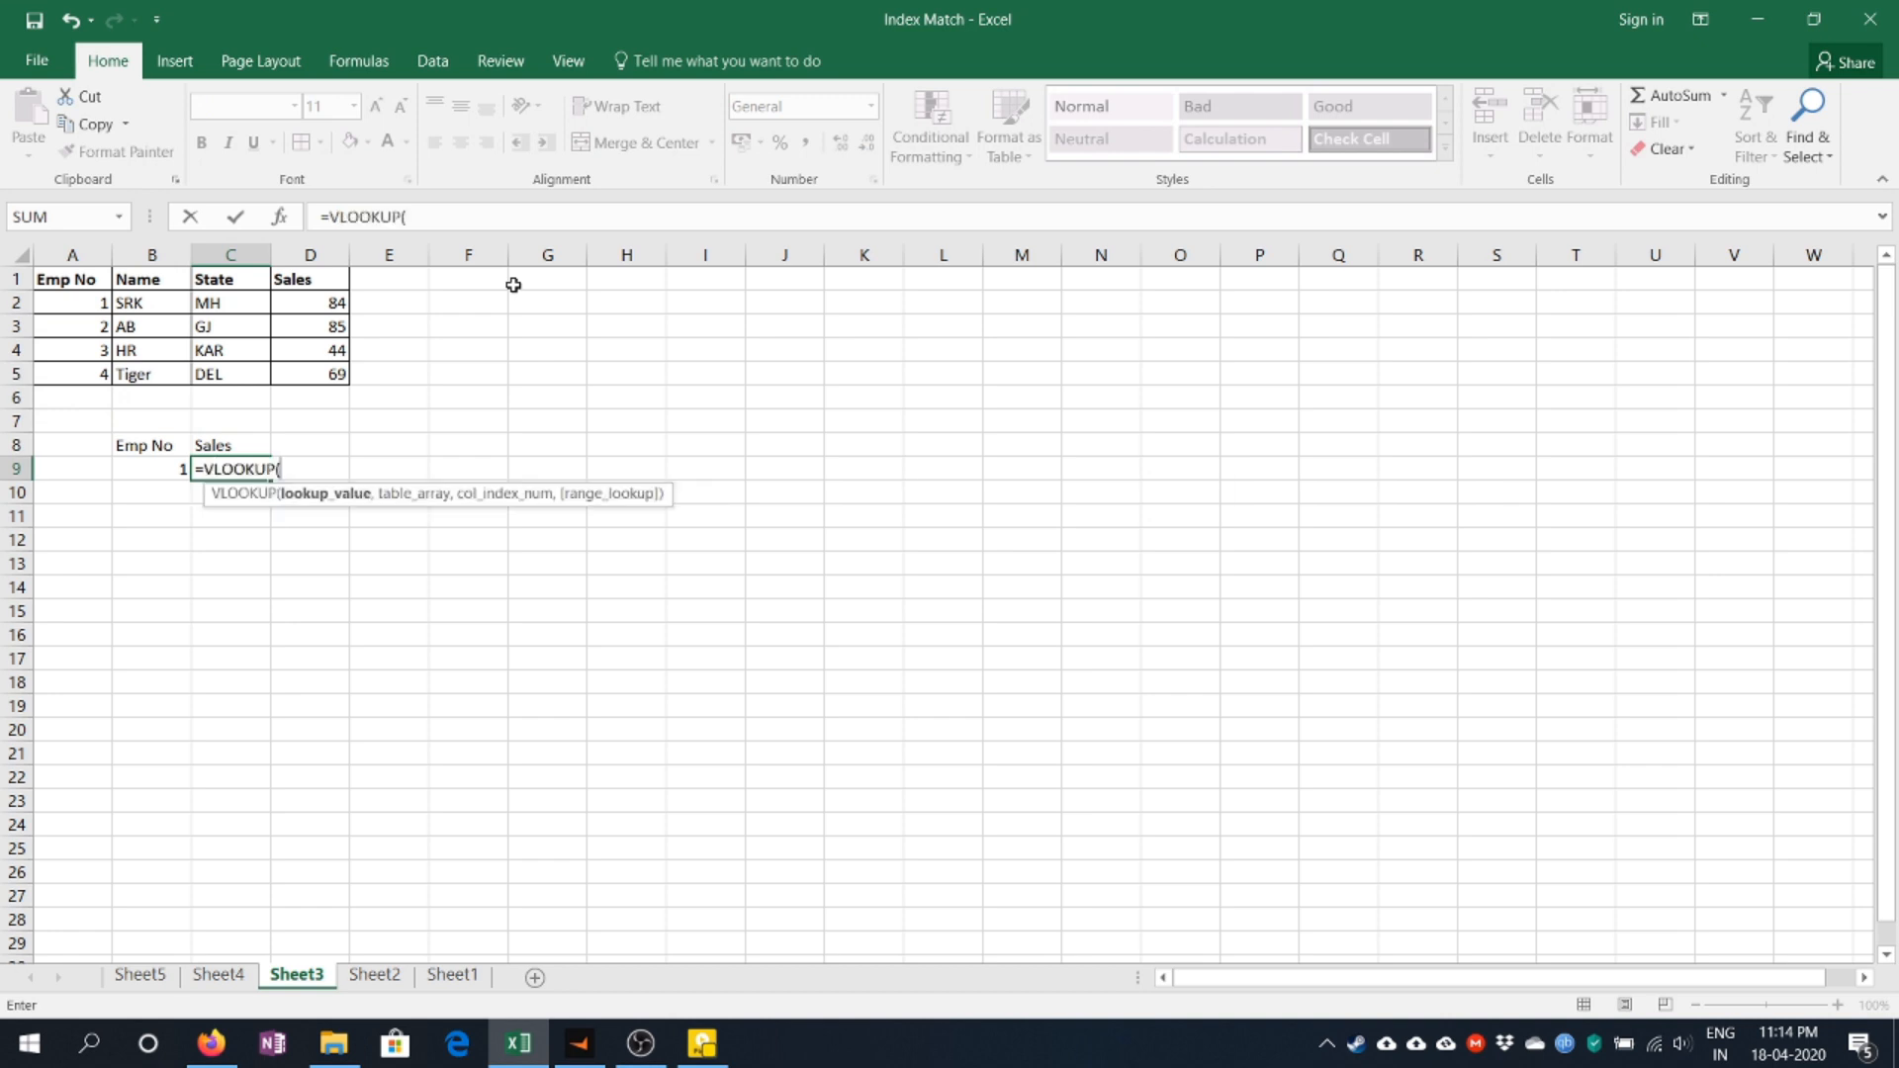
pyautogui.press('Left')
pyautogui.write(',')
# Complete the VLOOKUP with the absolute table range $A$1:$D$5 and column index 4, giving =VLOOKUP(B9,$A$1:$D$5,4).
pyautogui.press('Left')
pyautogui.press('Up')
pyautogui.press('Up')
pyautogui.press('Up')
pyautogui.press('Up')
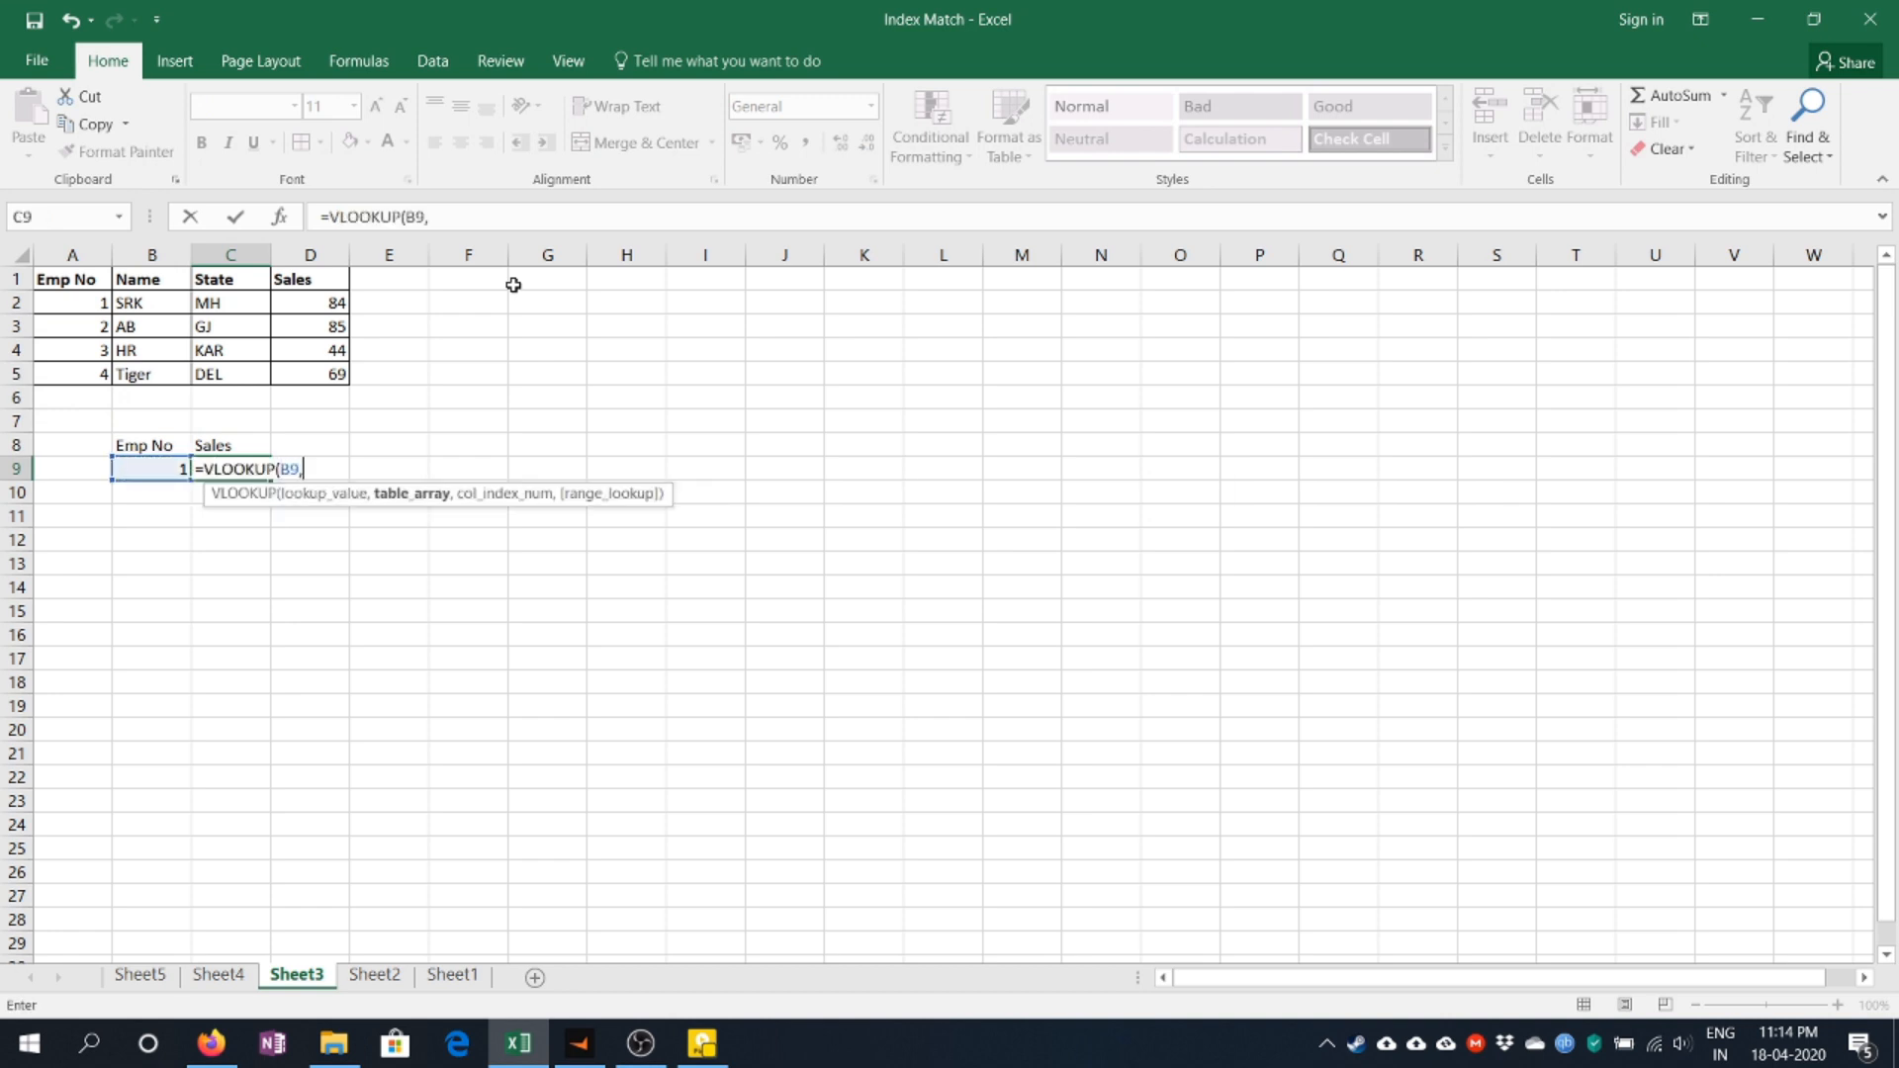
pyautogui.press('Up')
pyautogui.press('Up')
pyautogui.press('Up')
pyautogui.press('Up')
pyautogui.press('Left')
pyautogui.hotkey('shift', 'Right')
pyautogui.hotkey('shift', 'Right')
pyautogui.hotkey('shift', 'Right')
pyautogui.hotkey('shift', 'Down')
pyautogui.hotkey('shift', 'Down')
pyautogui.hotkey('shift', 'Down')
pyautogui.hotkey('shift', 'Down')
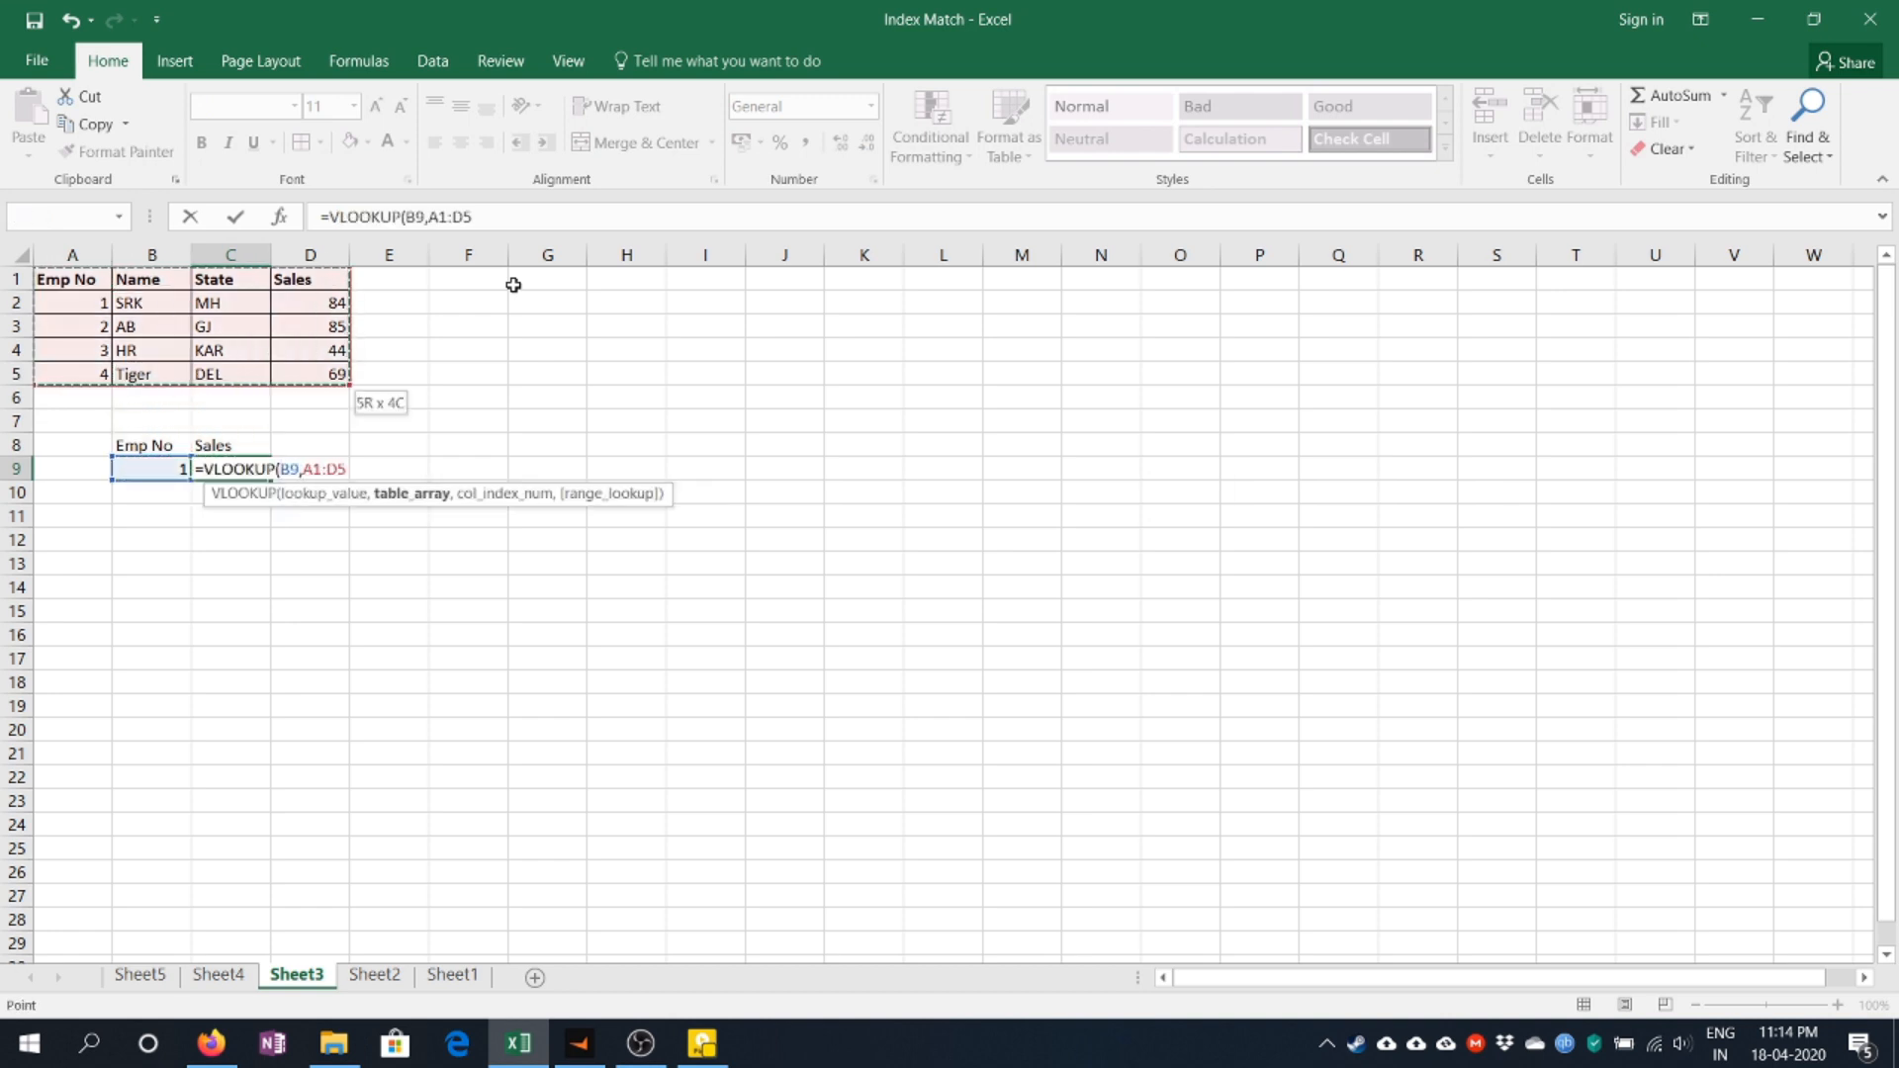
pyautogui.press('F4')
pyautogui.write(',')
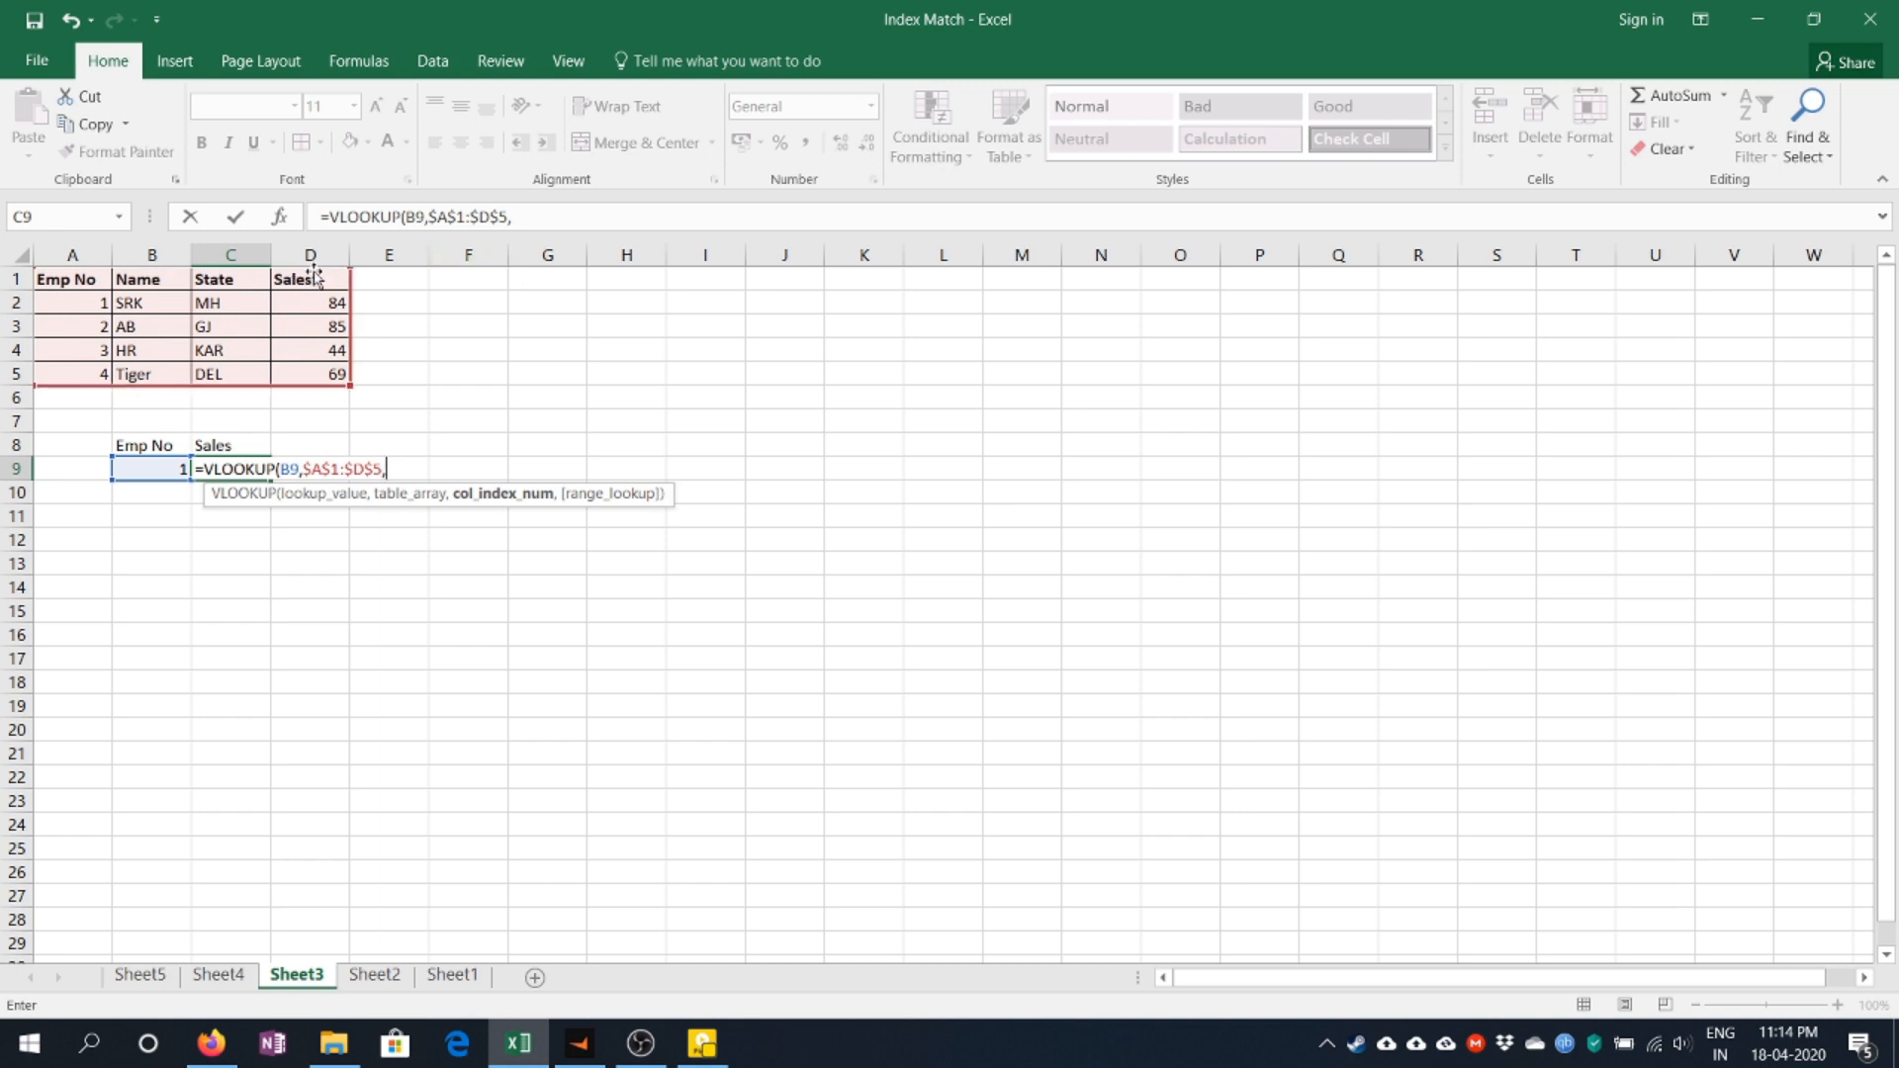
pyautogui.write('4')
pyautogui.press('Return')
# Move the Emp No column from A1:A5 back to E1:E5, after the Sales column.
pyautogui.press('Up')
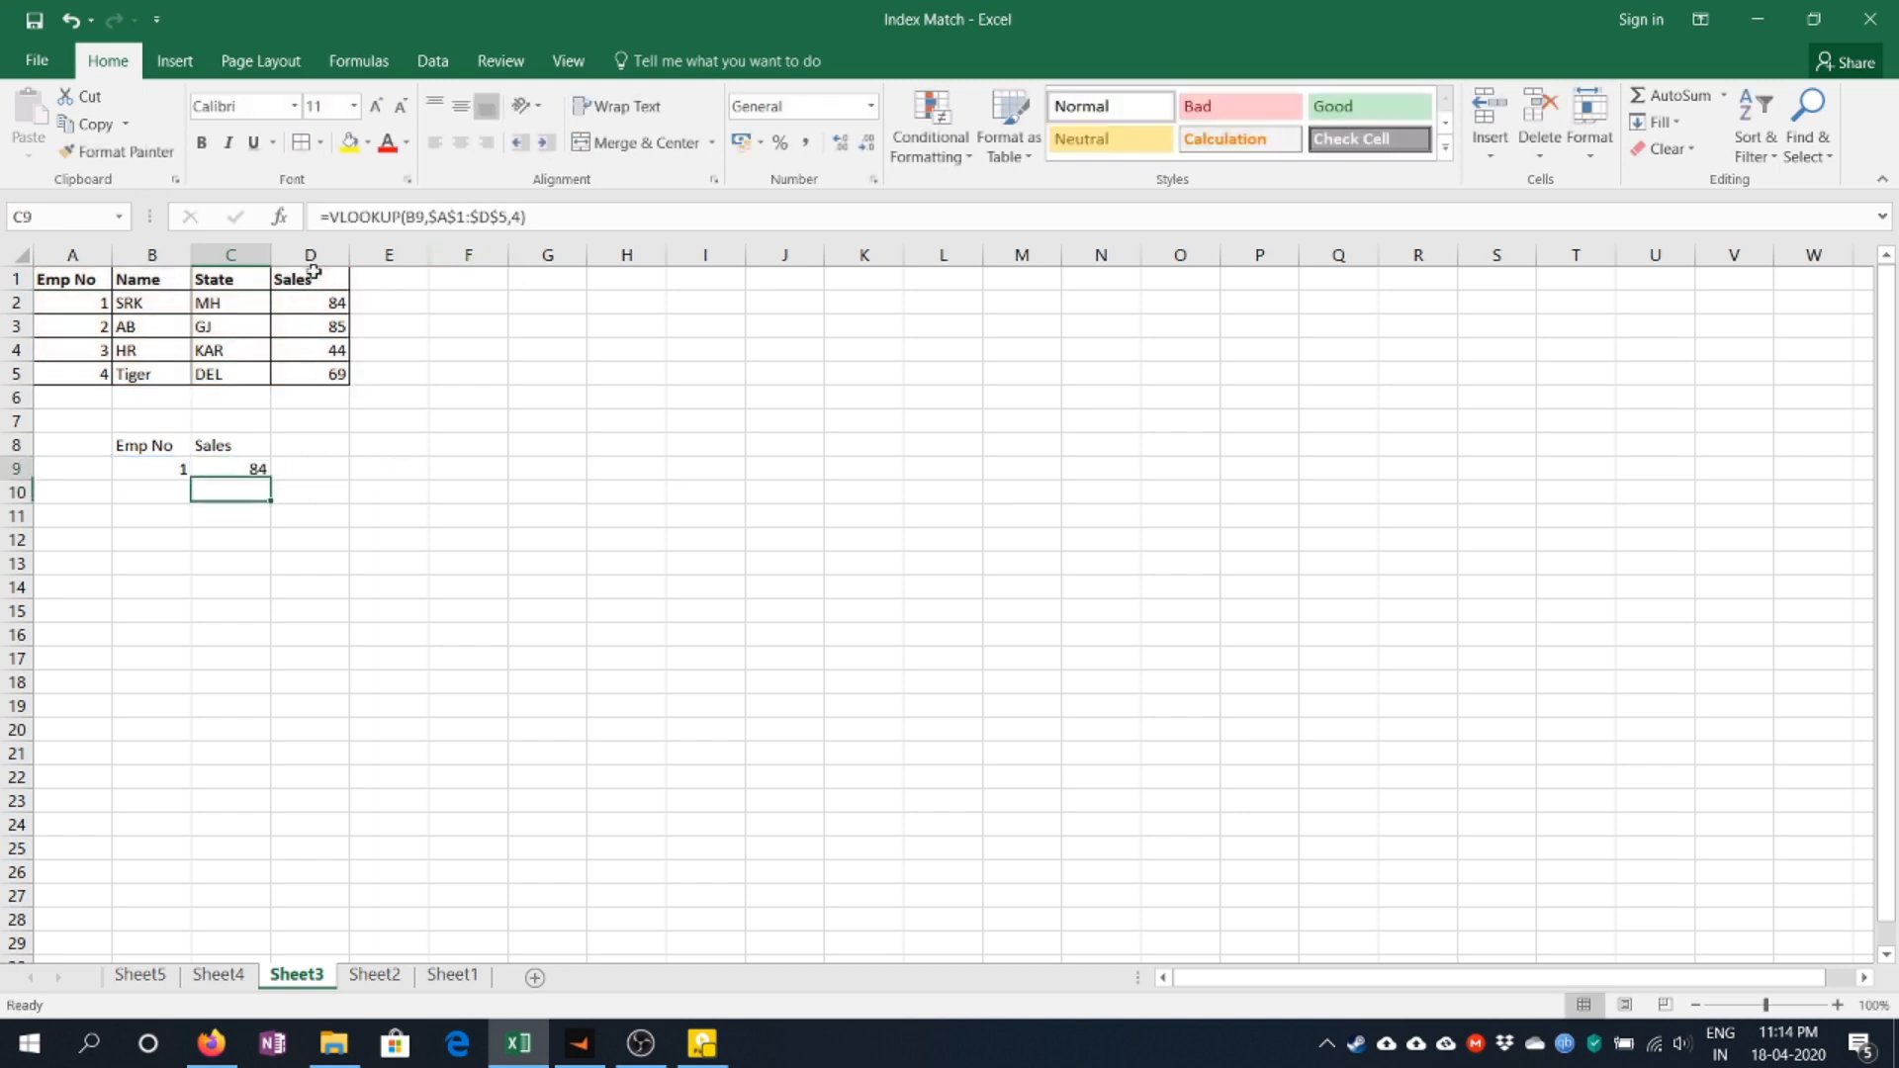
pyautogui.press('Up')
pyautogui.press('Left')
pyautogui.hotkey('ctrl', 'Up')
pyautogui.hotkey('ctrl', 'Up')
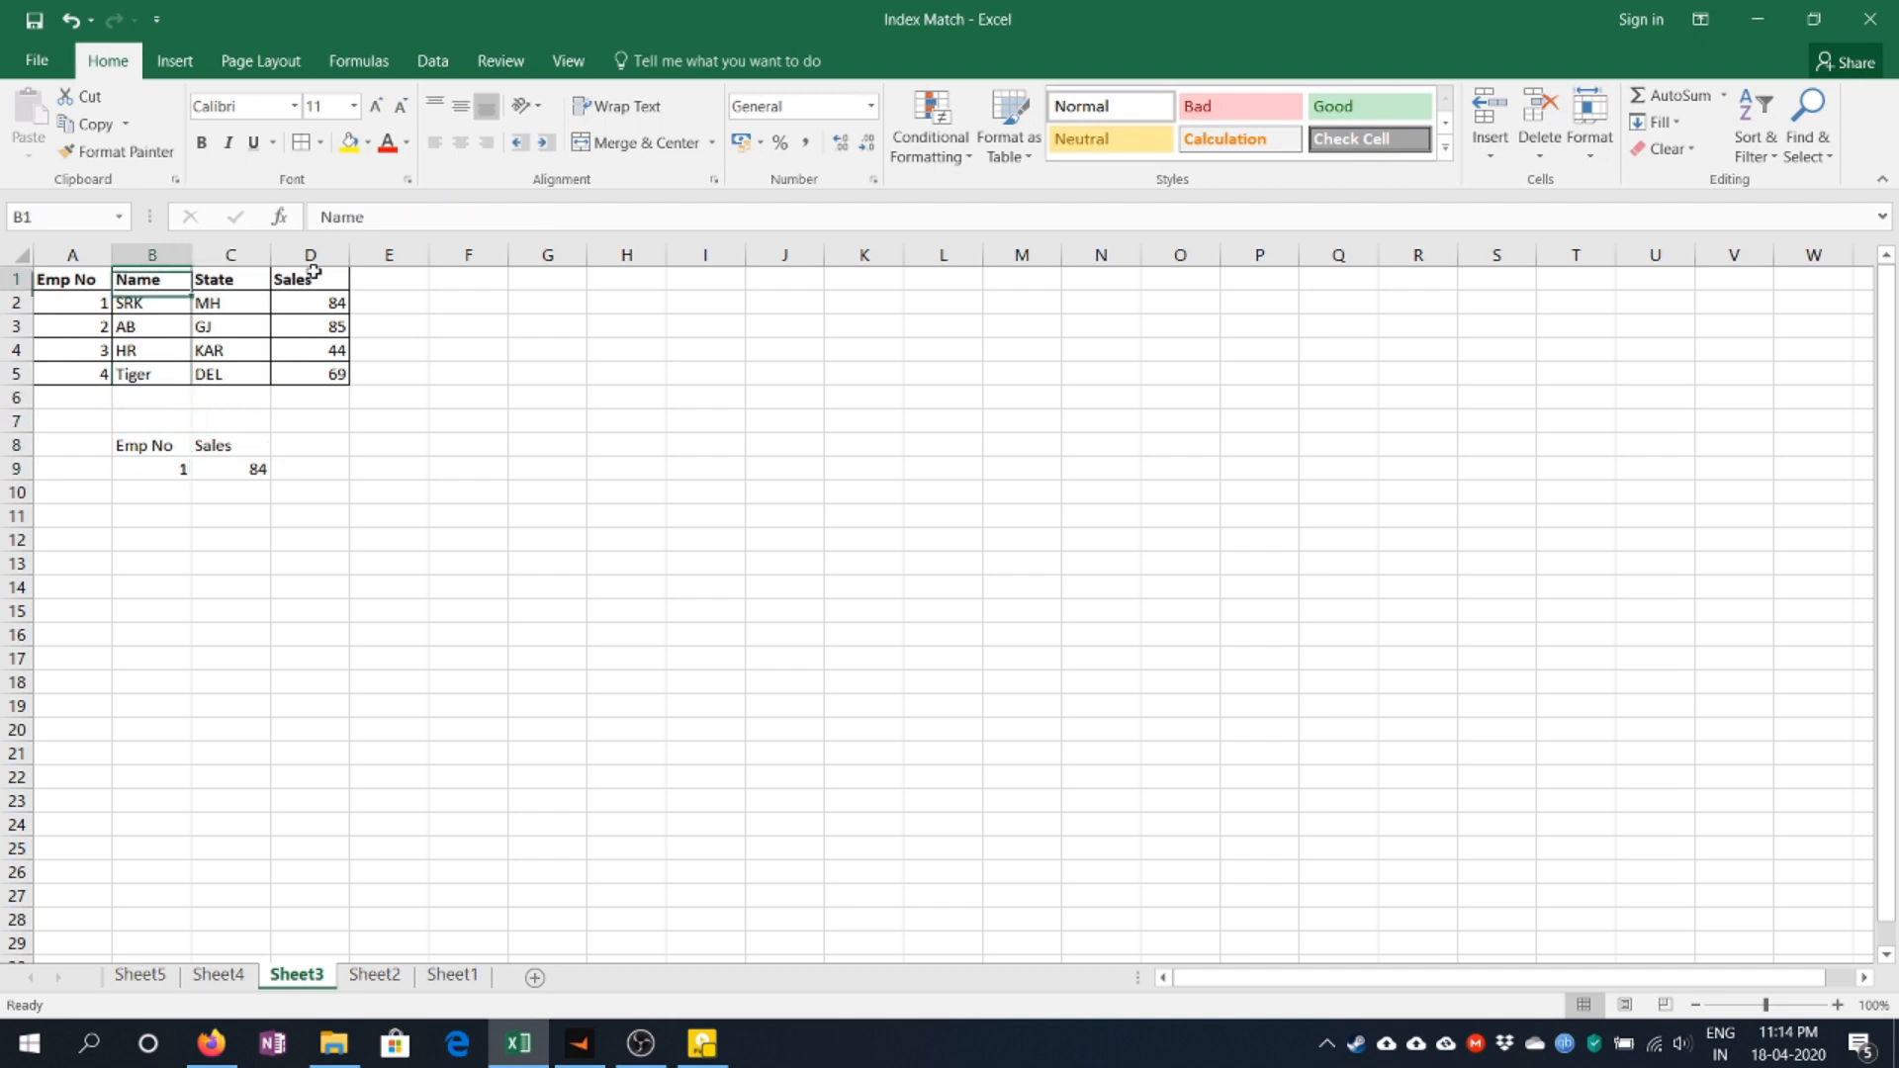
pyautogui.press('Left')
pyautogui.hotkey('ctrl', 'shift', 'Down')
pyautogui.hotkey('ctrl', 'c')
pyautogui.press('Right')
pyautogui.press('Right')
pyautogui.press('Right')
pyautogui.press('Right')
pyautogui.hotkey('ctrl', 'v')
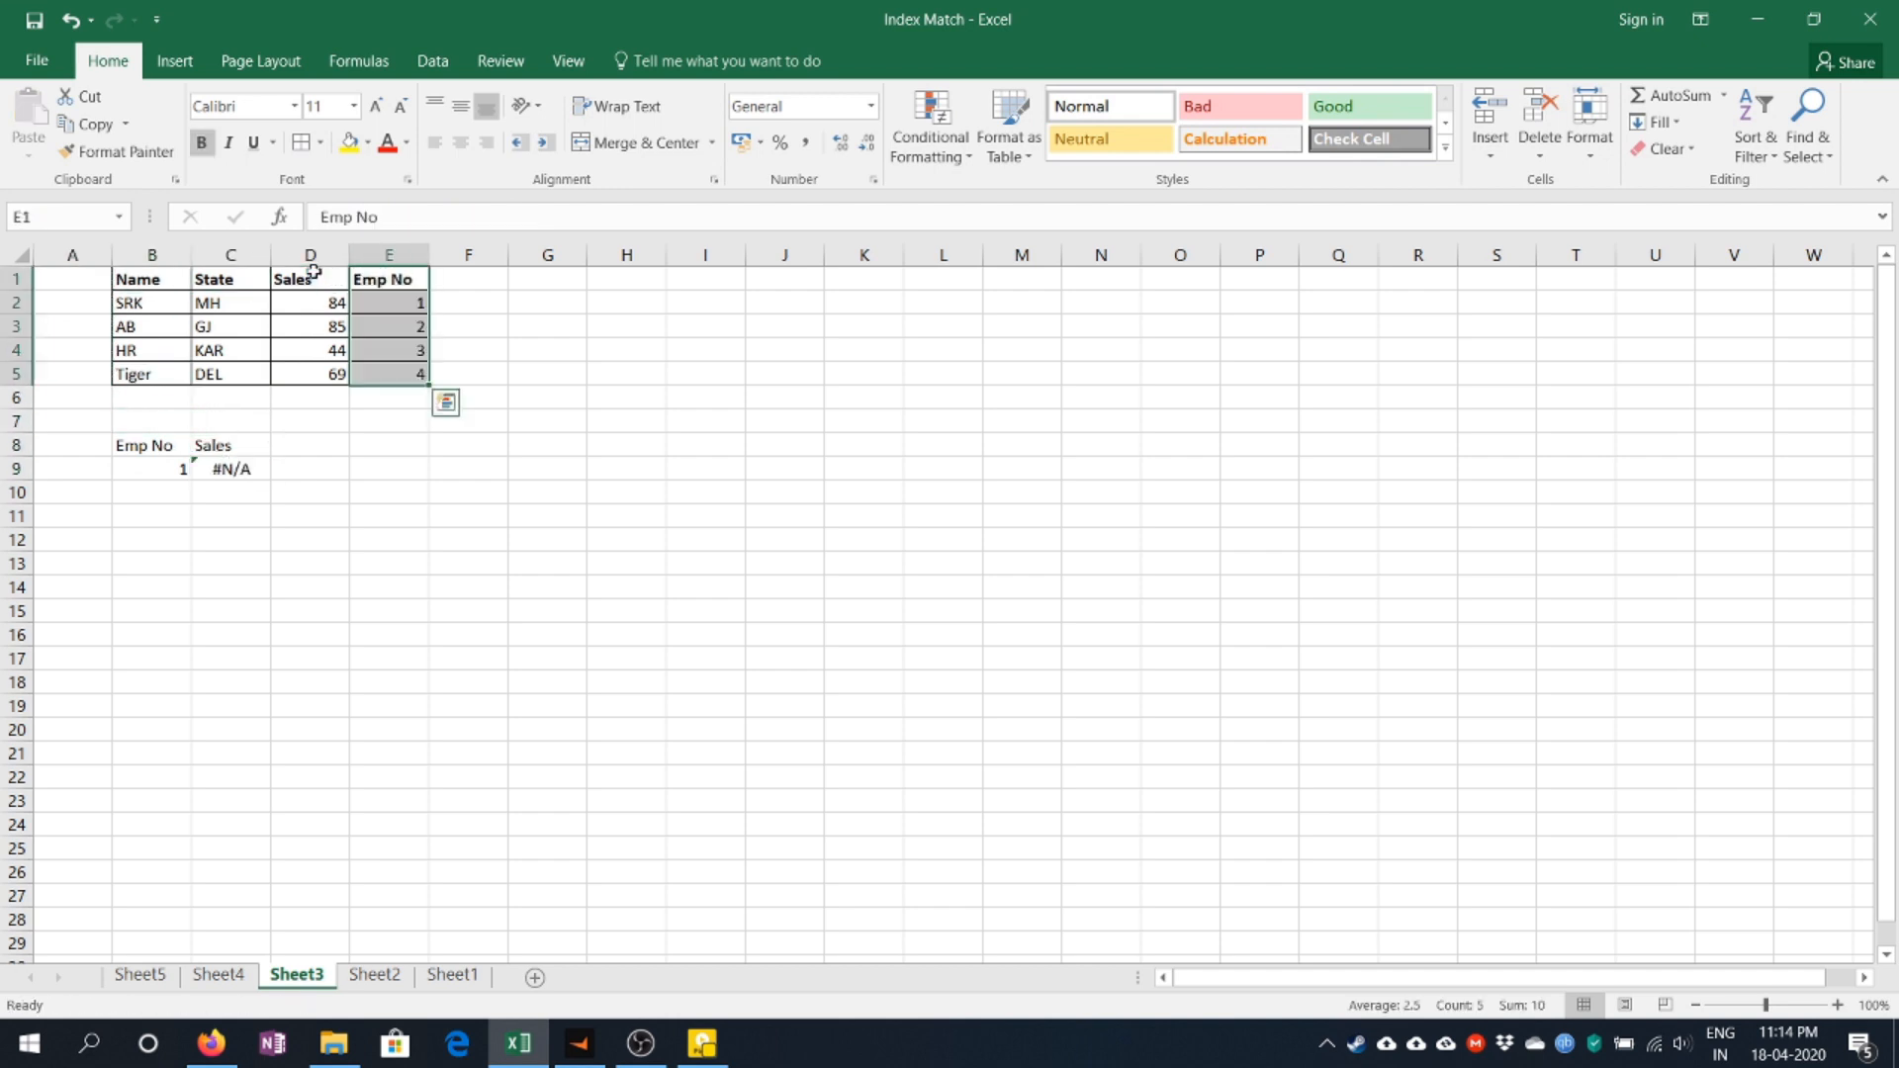
pyautogui.press('Left')
pyautogui.press('Down')
pyautogui.press('Down')
pyautogui.press('Down')
pyautogui.press('Down')
pyautogui.press('Down')
pyautogui.press('Left')
pyautogui.press('Down')
pyautogui.press('Down')
pyautogui.press('Down')
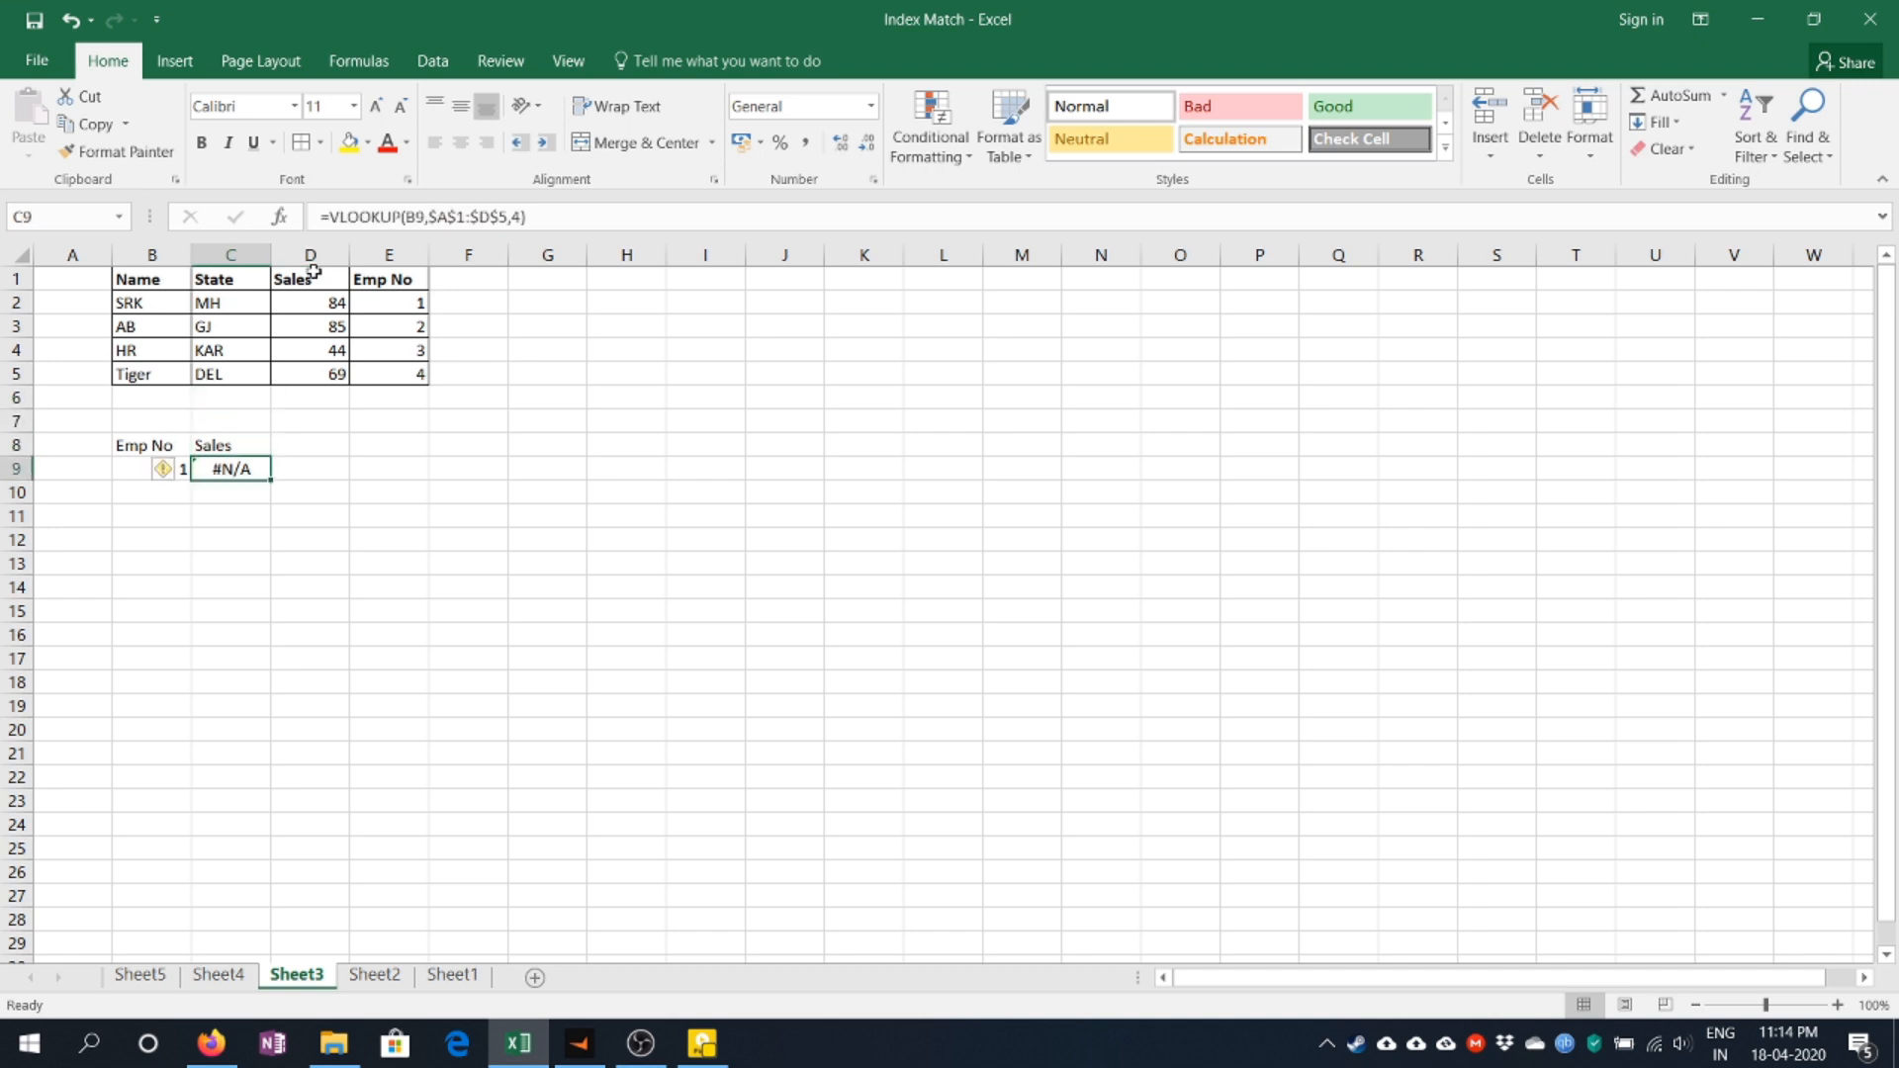
pyautogui.write('=in')
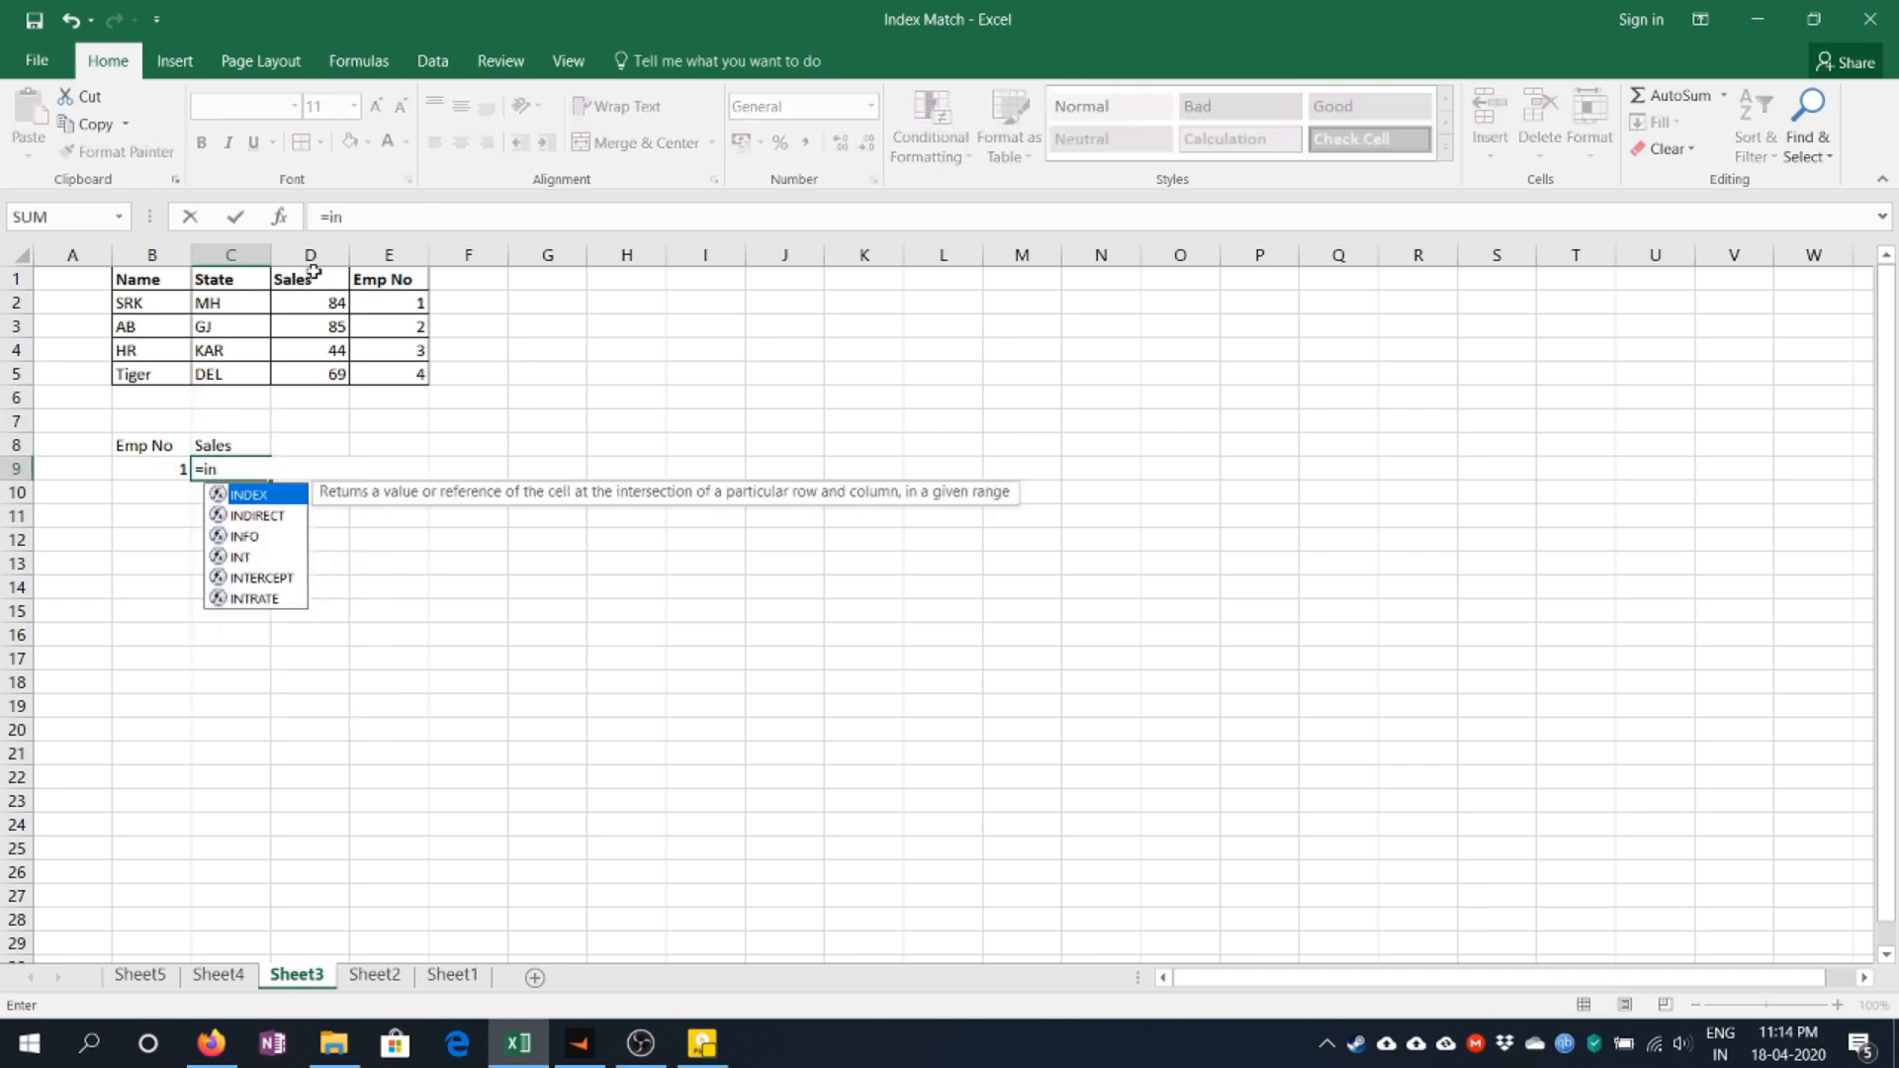
pyautogui.press('Tab')
pyautogui.press('Up')
pyautogui.hotkey('ctrl', 'Up')
pyautogui.hotkey('ctrl', 'Up')
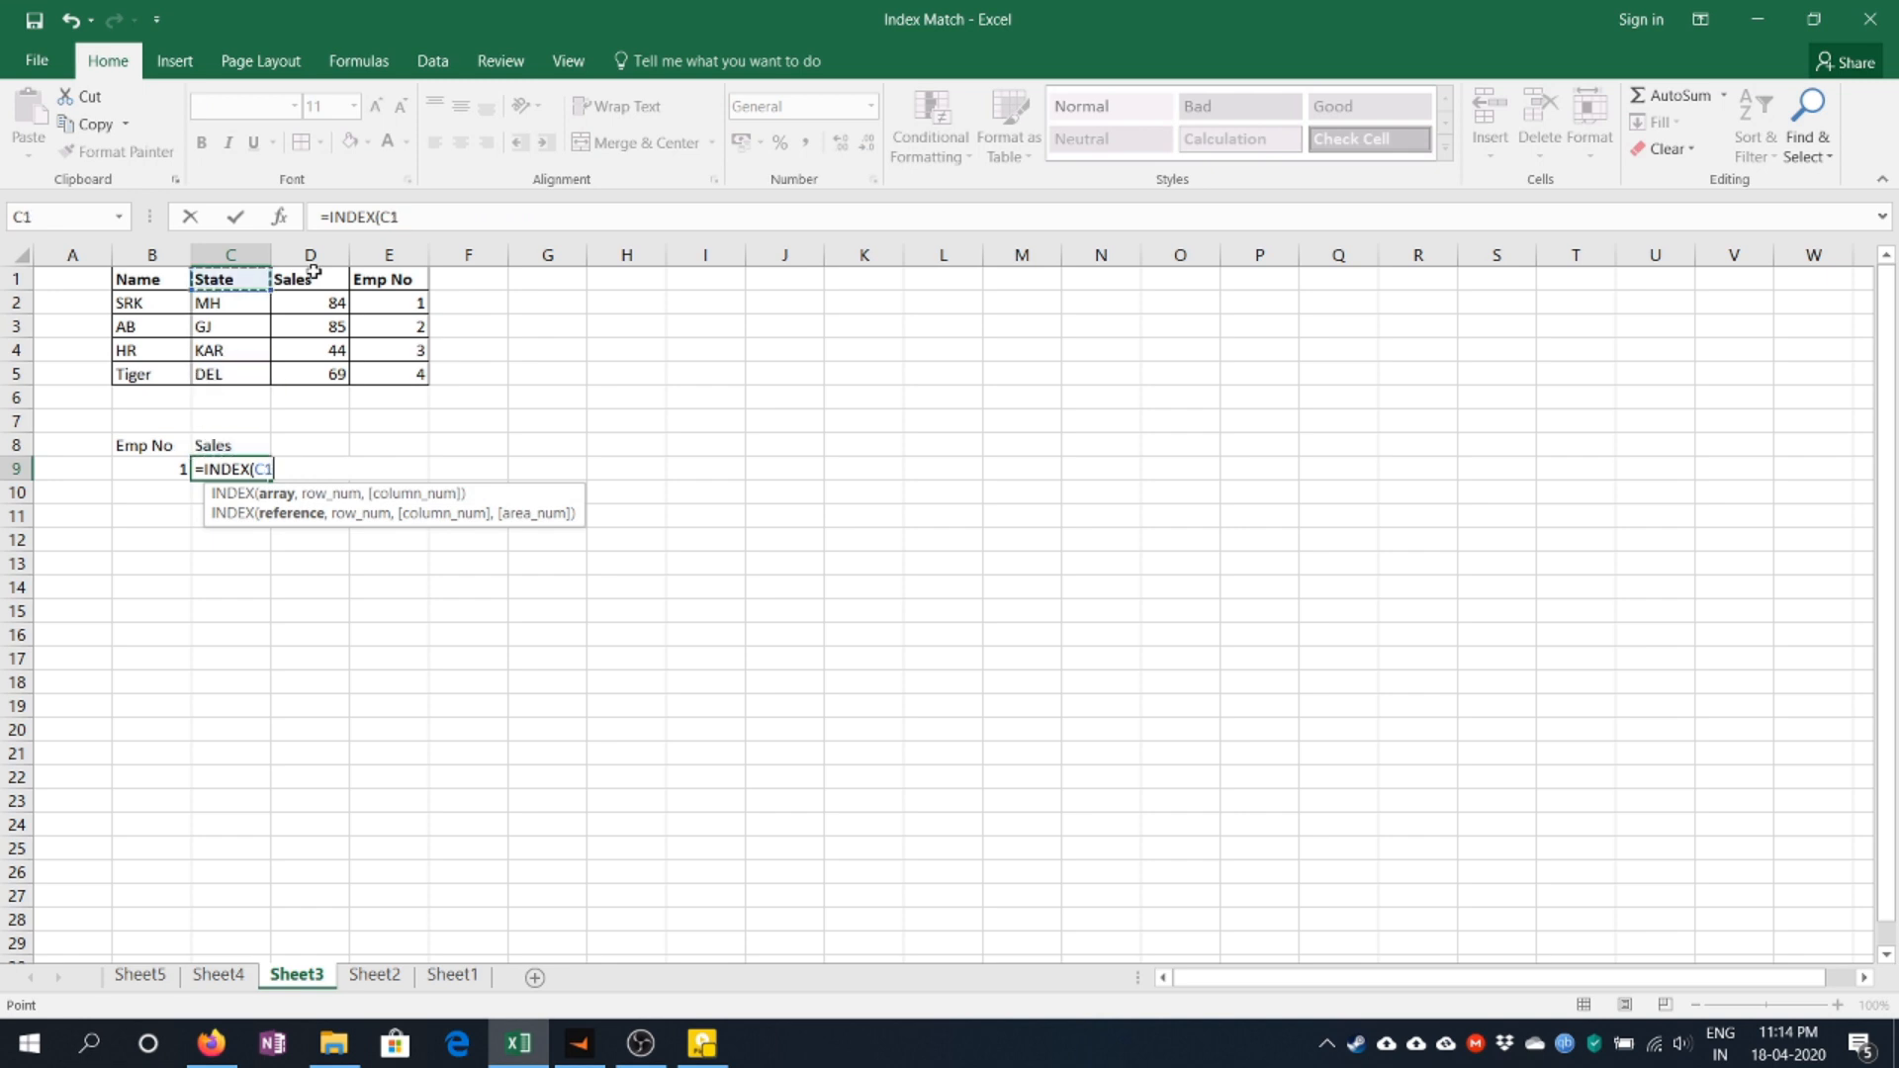
pyautogui.press('Right')
pyautogui.press('Right')
pyautogui.hotkey('ctrl', 'shift', 'Down')
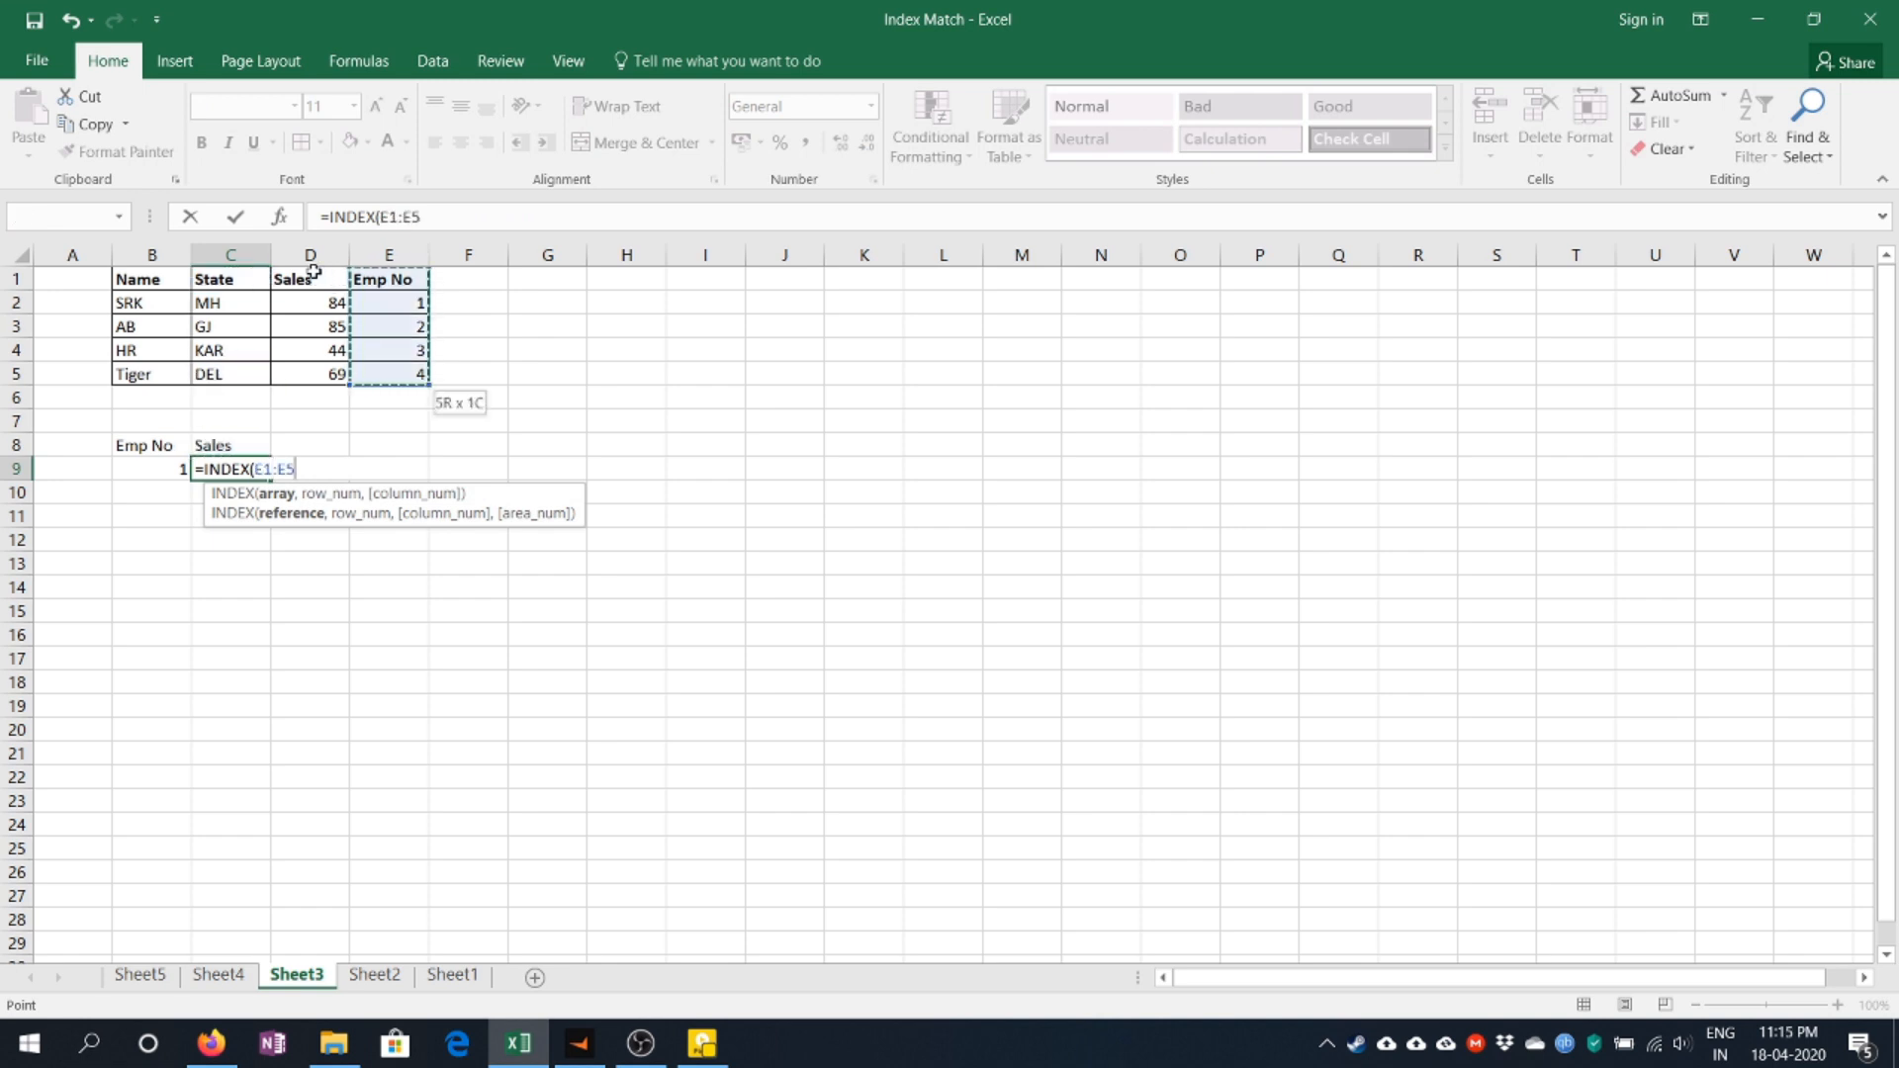
pyautogui.press('F4')
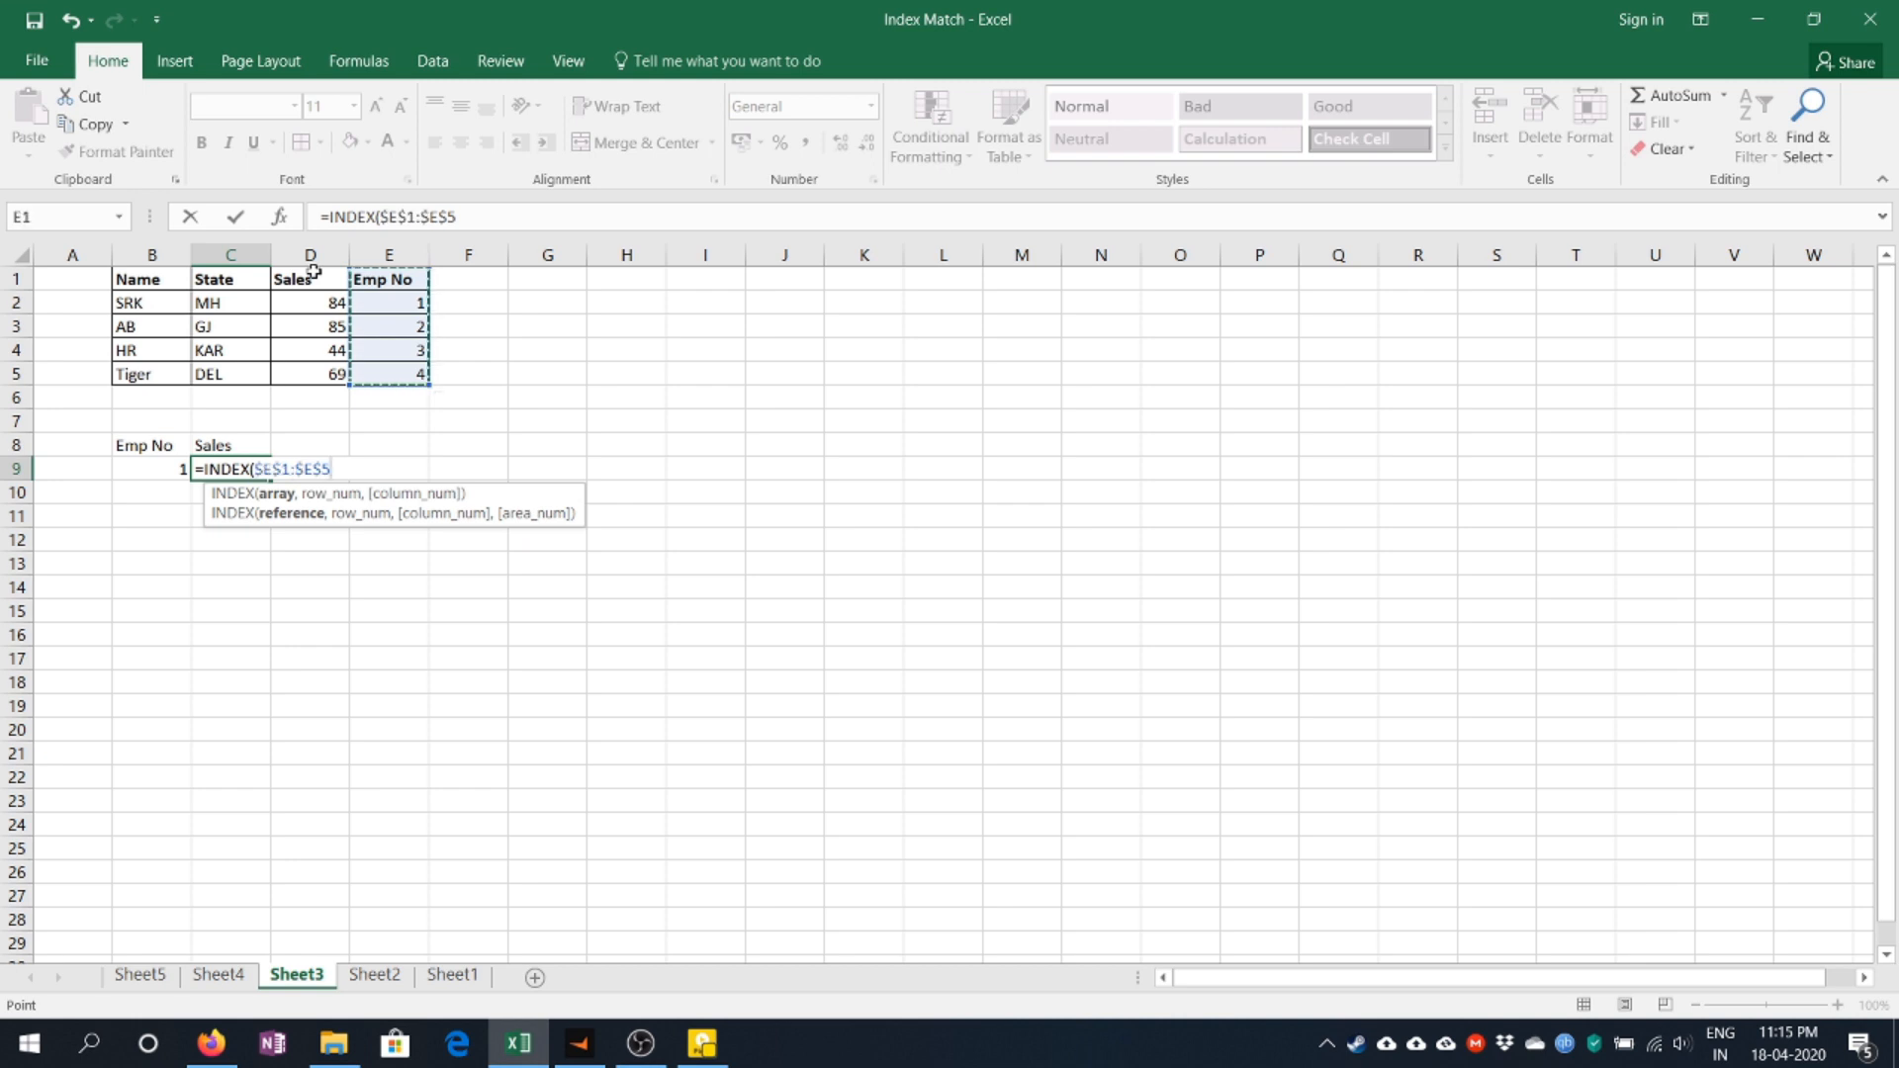
pyautogui.write(',')
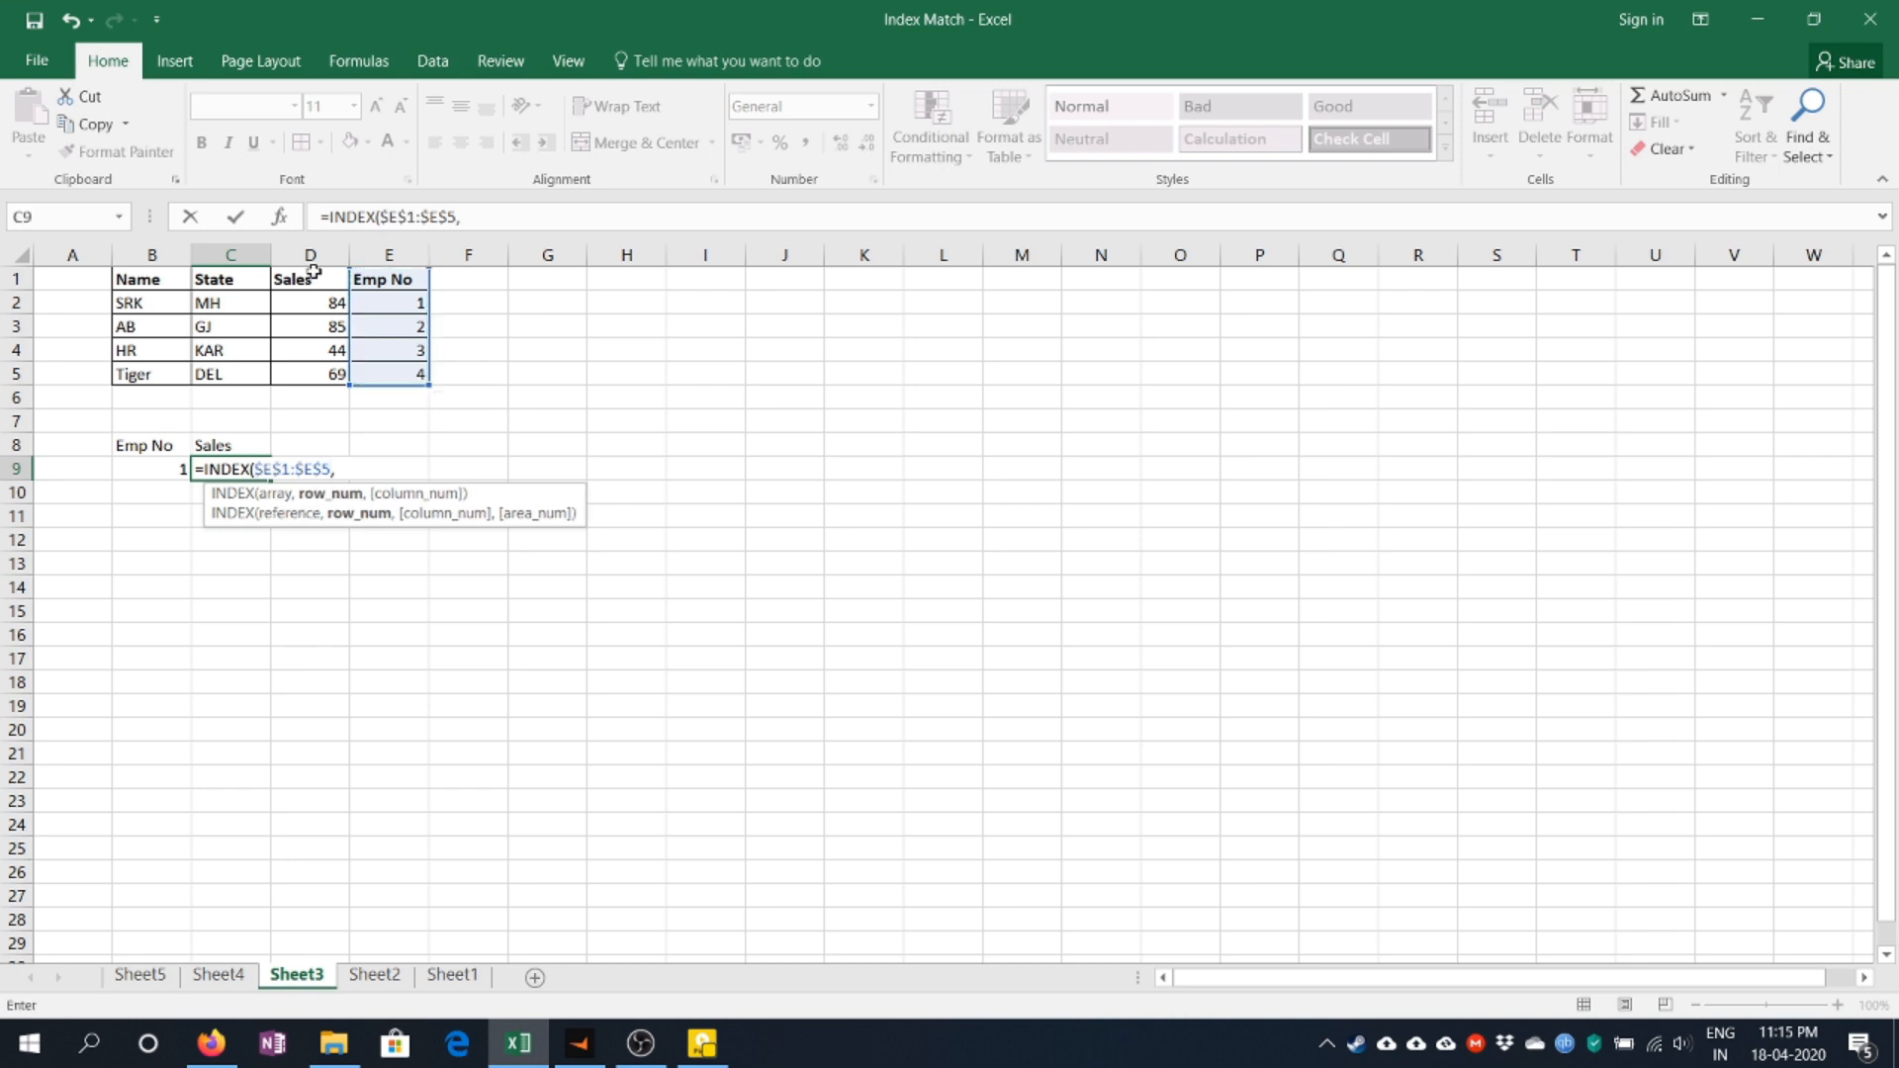
pyautogui.write('ma')
pyautogui.press('Tab')
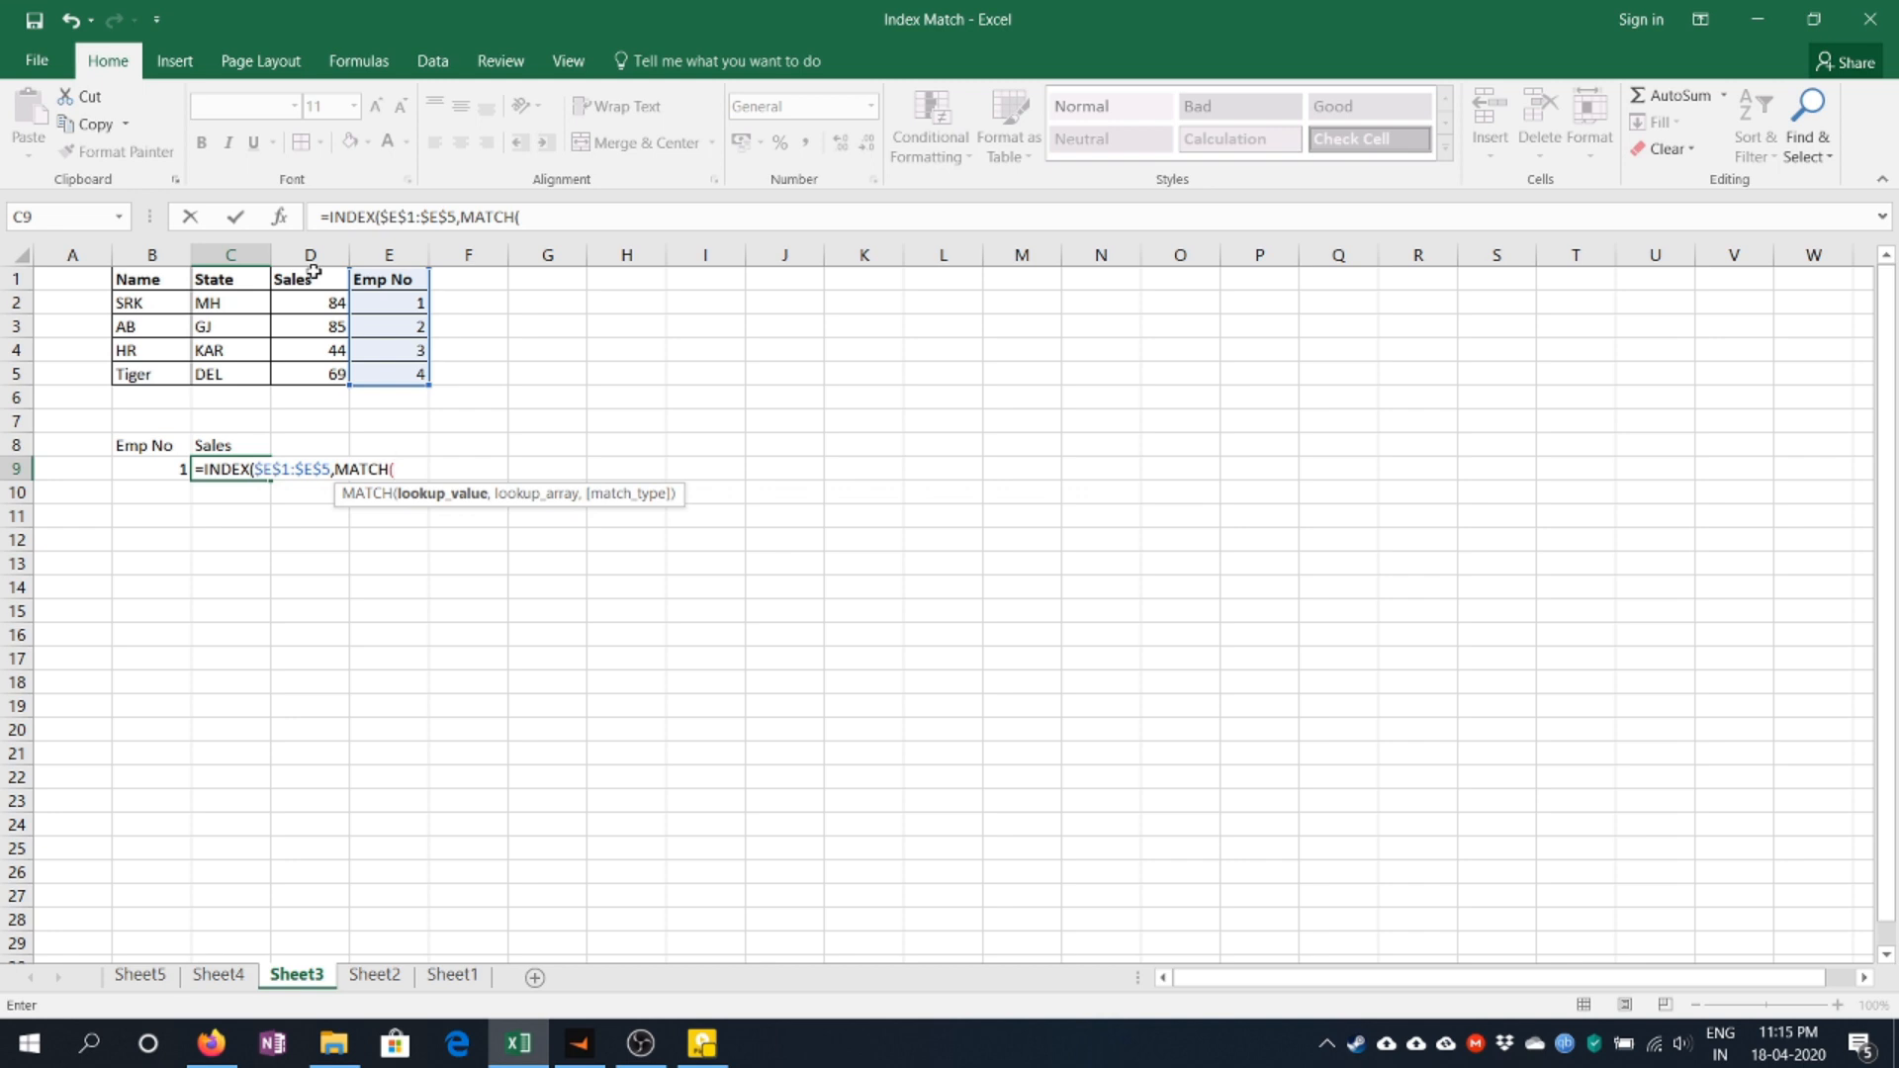
pyautogui.press('Left')
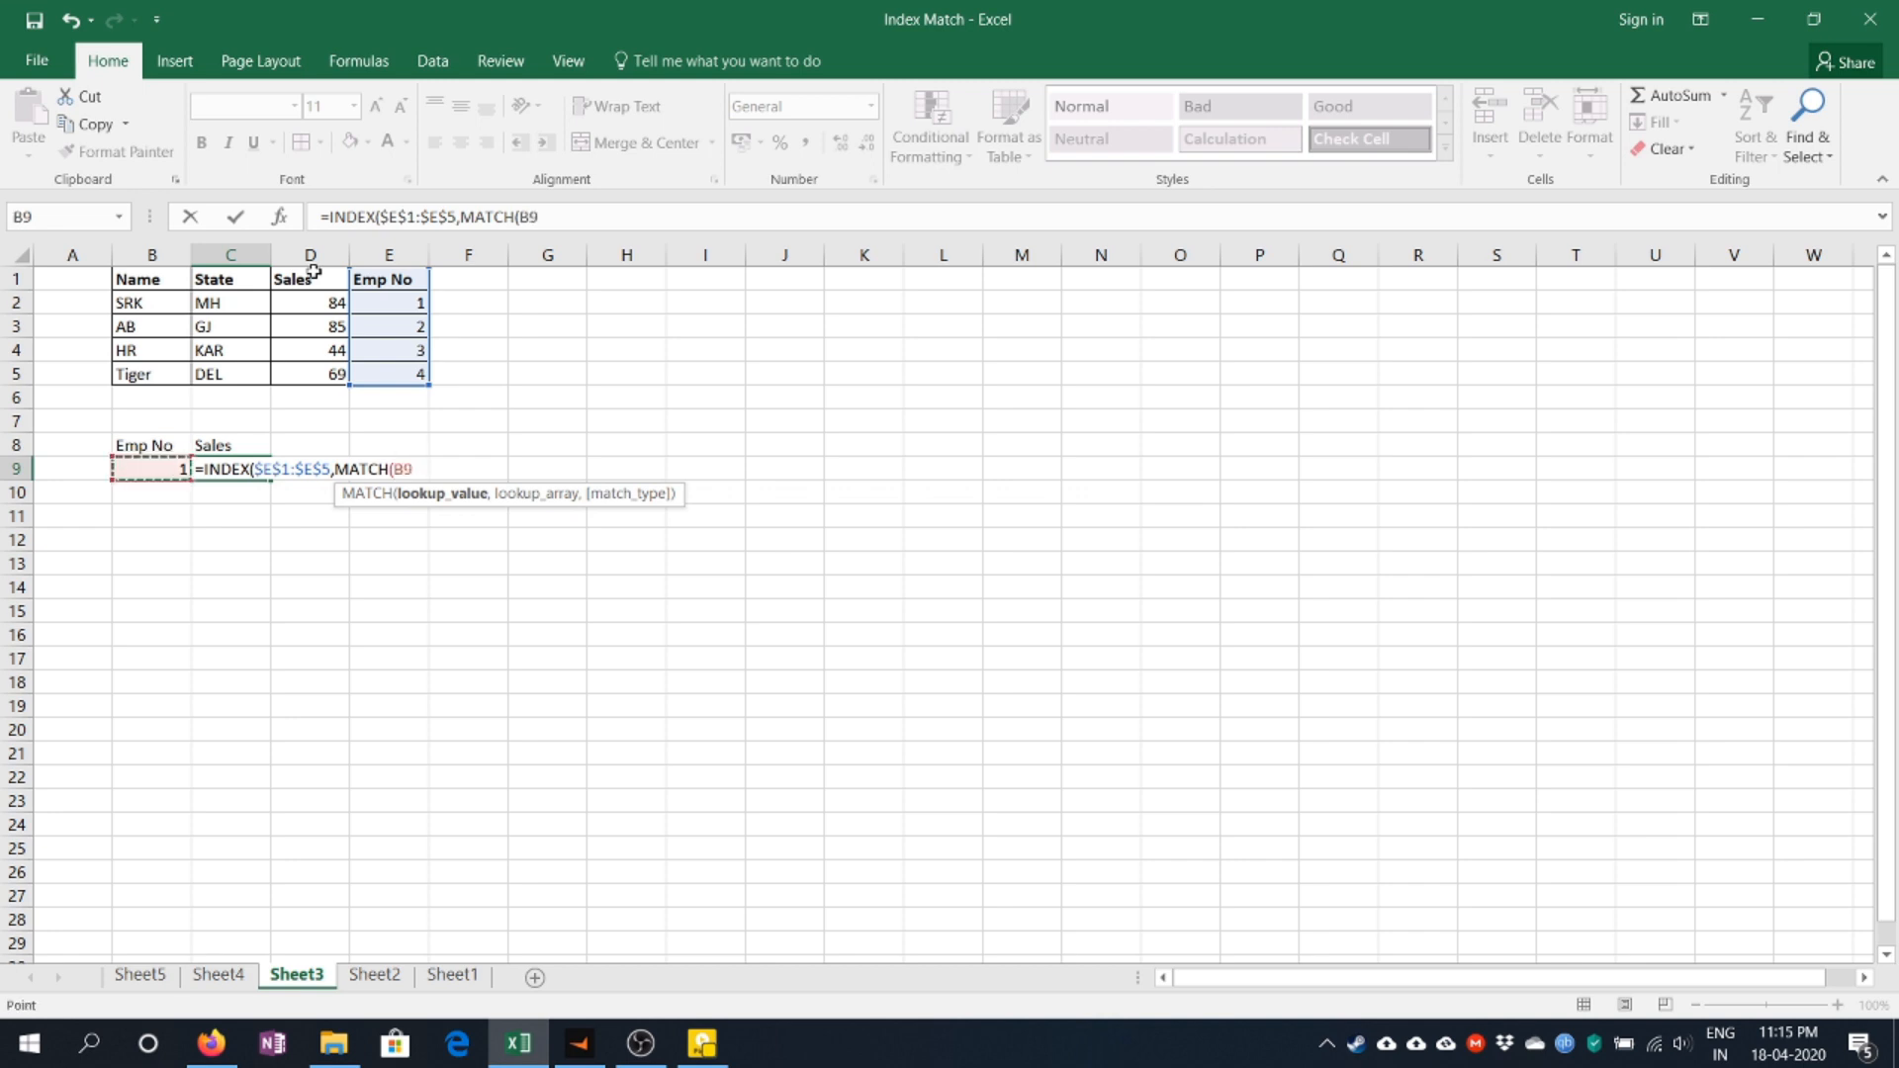
pyautogui.write(',')
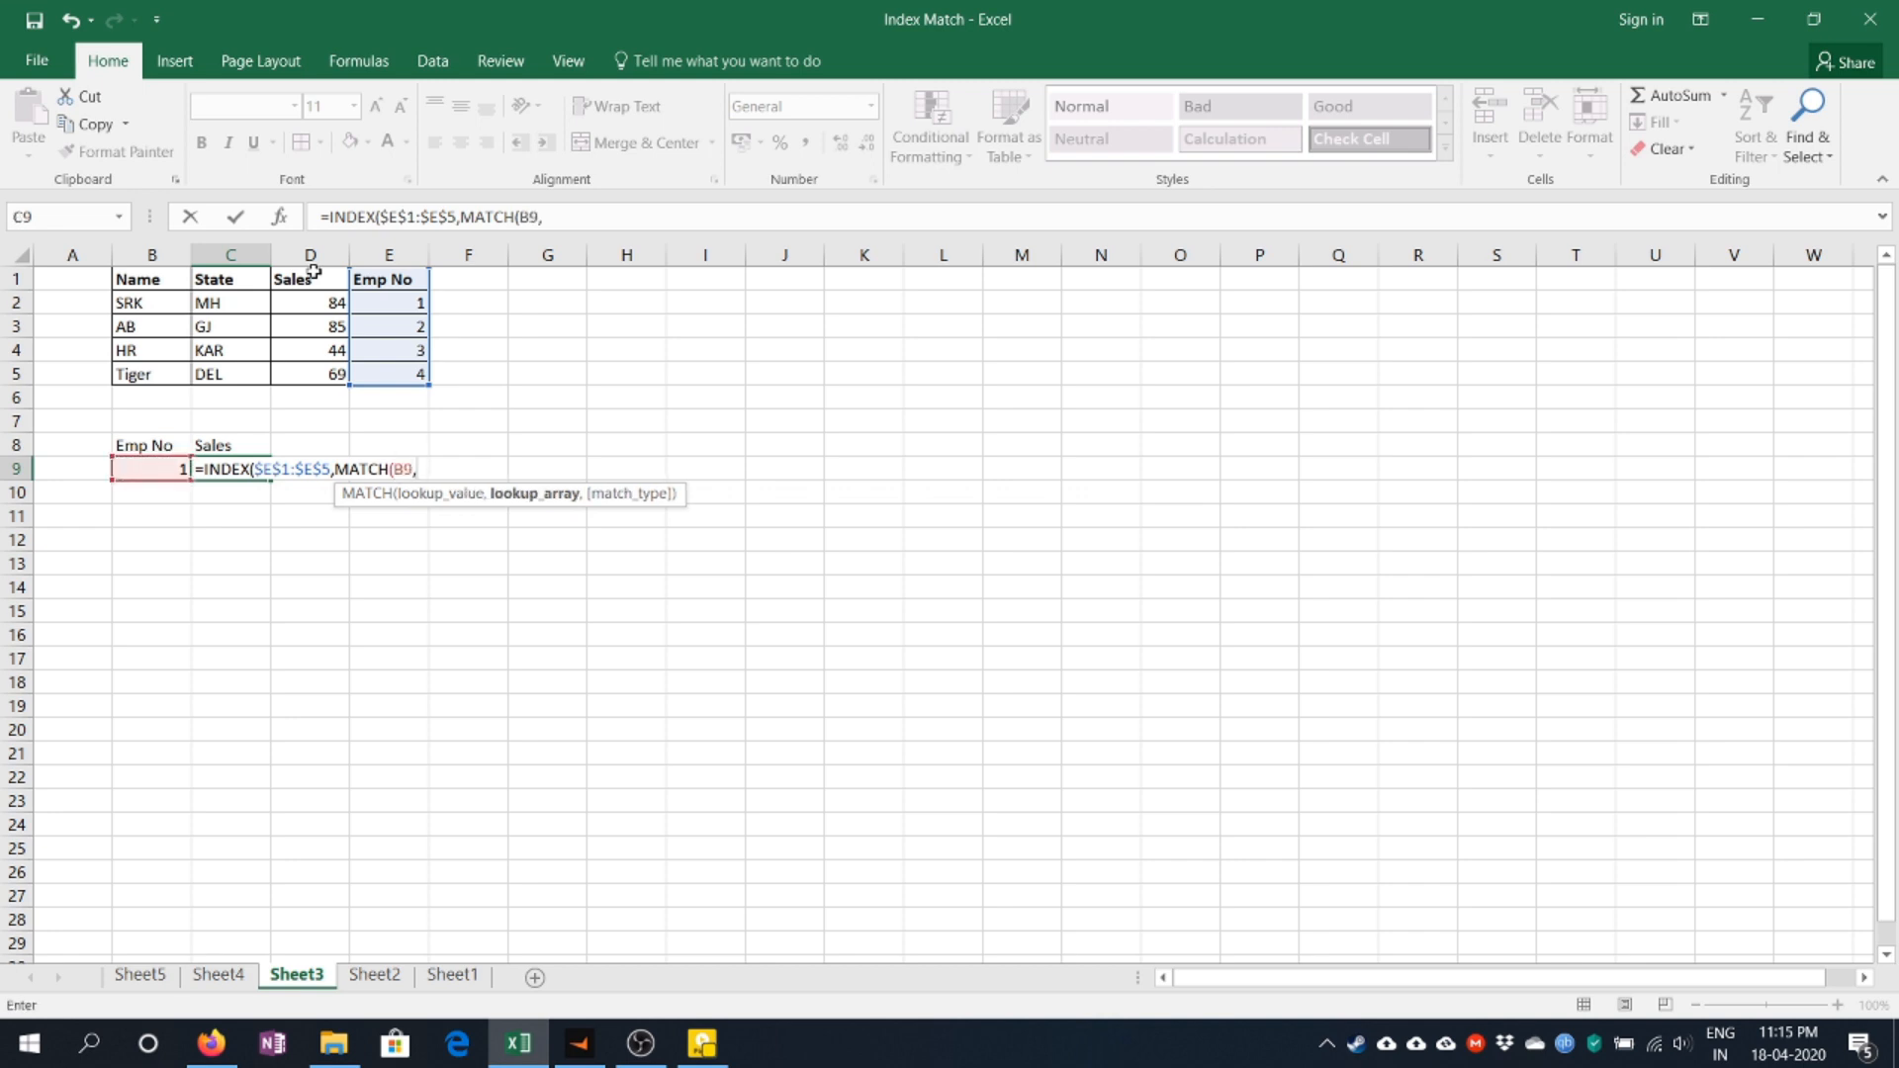
pyautogui.press('Escape')
# Start an INDEX formula in C9 with the Sales column $D$1:$D$5 as the absolute array.
pyautogui.write('=ind')
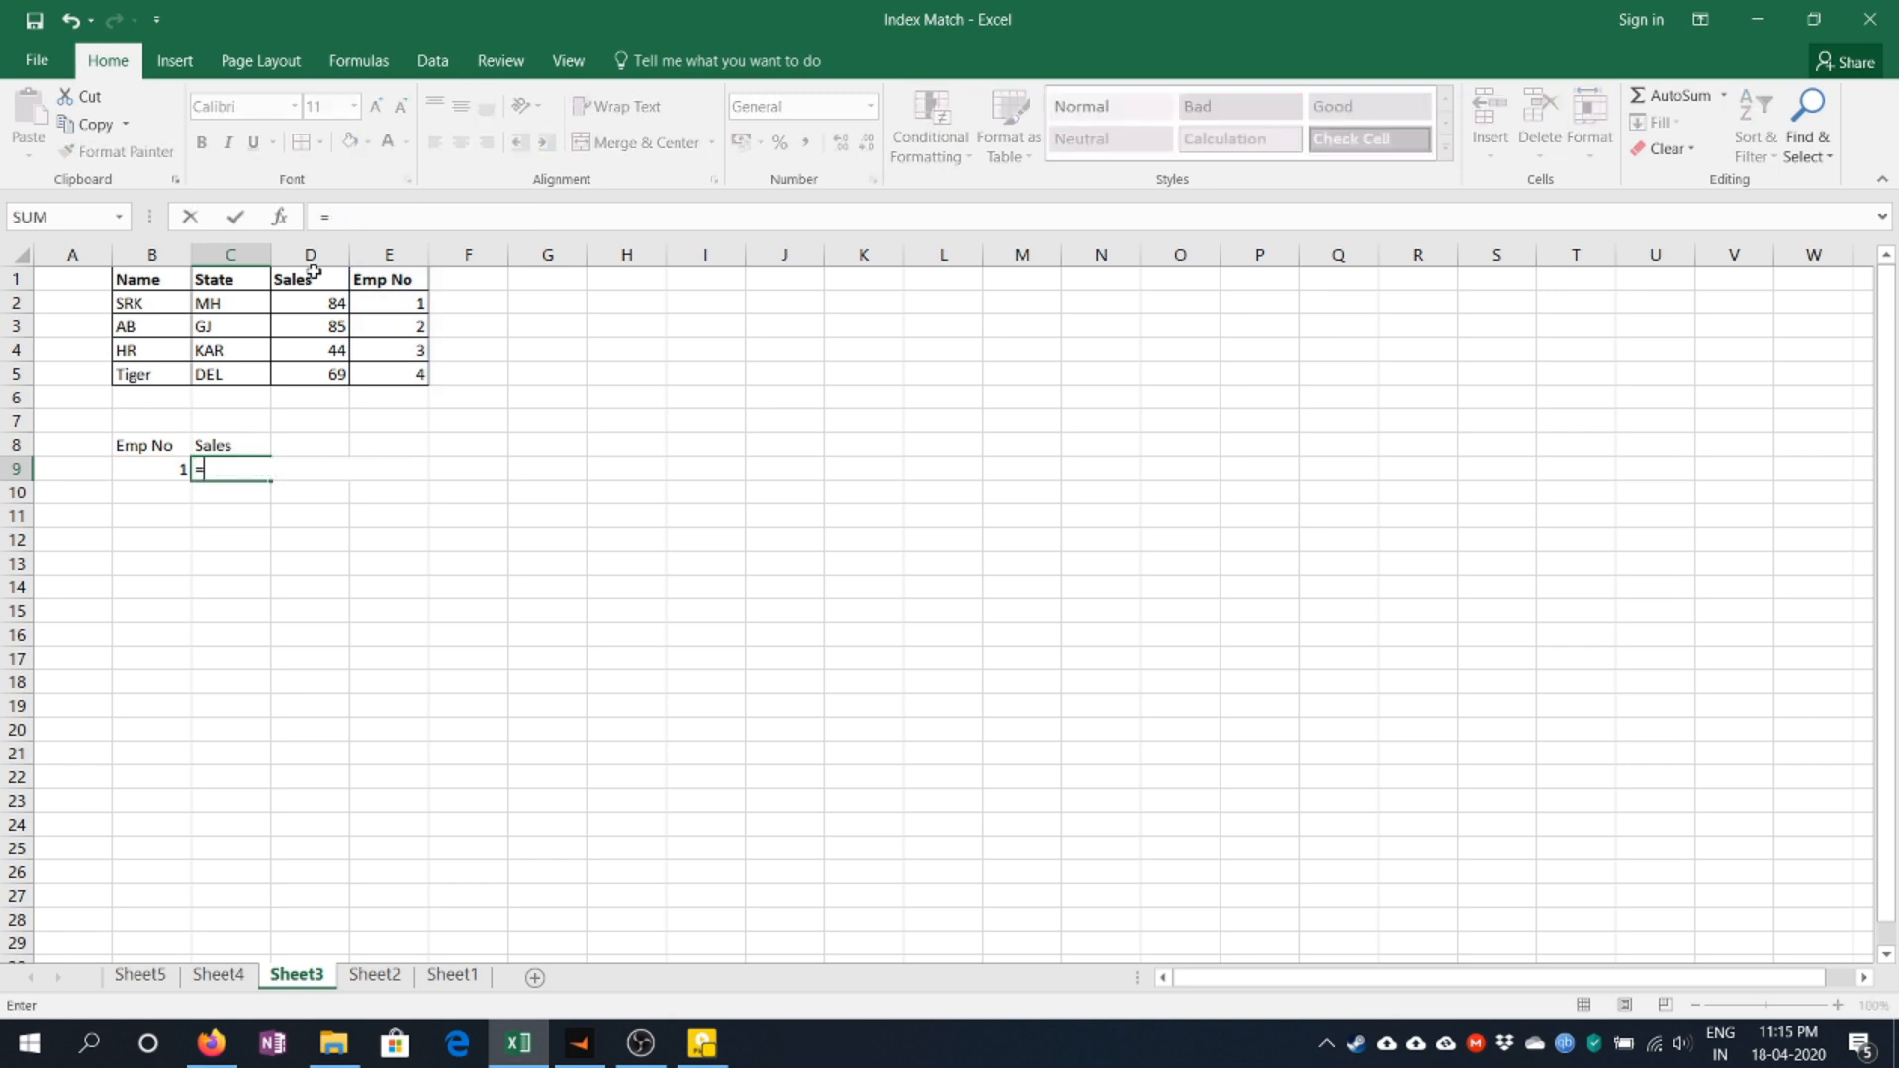
pyautogui.press('Tab')
pyautogui.press('Up')
pyautogui.press('Up')
pyautogui.press('Up')
pyautogui.press('Up')
pyautogui.press('Up')
pyautogui.press('Up')
pyautogui.press('Up')
pyautogui.press('Up')
pyautogui.press('Right')
pyautogui.hotkey('shift', 'Down')
pyautogui.hotkey('shift', 'Down')
pyautogui.hotkey('shift', 'Down')
pyautogui.hotkey('shift', 'Down')
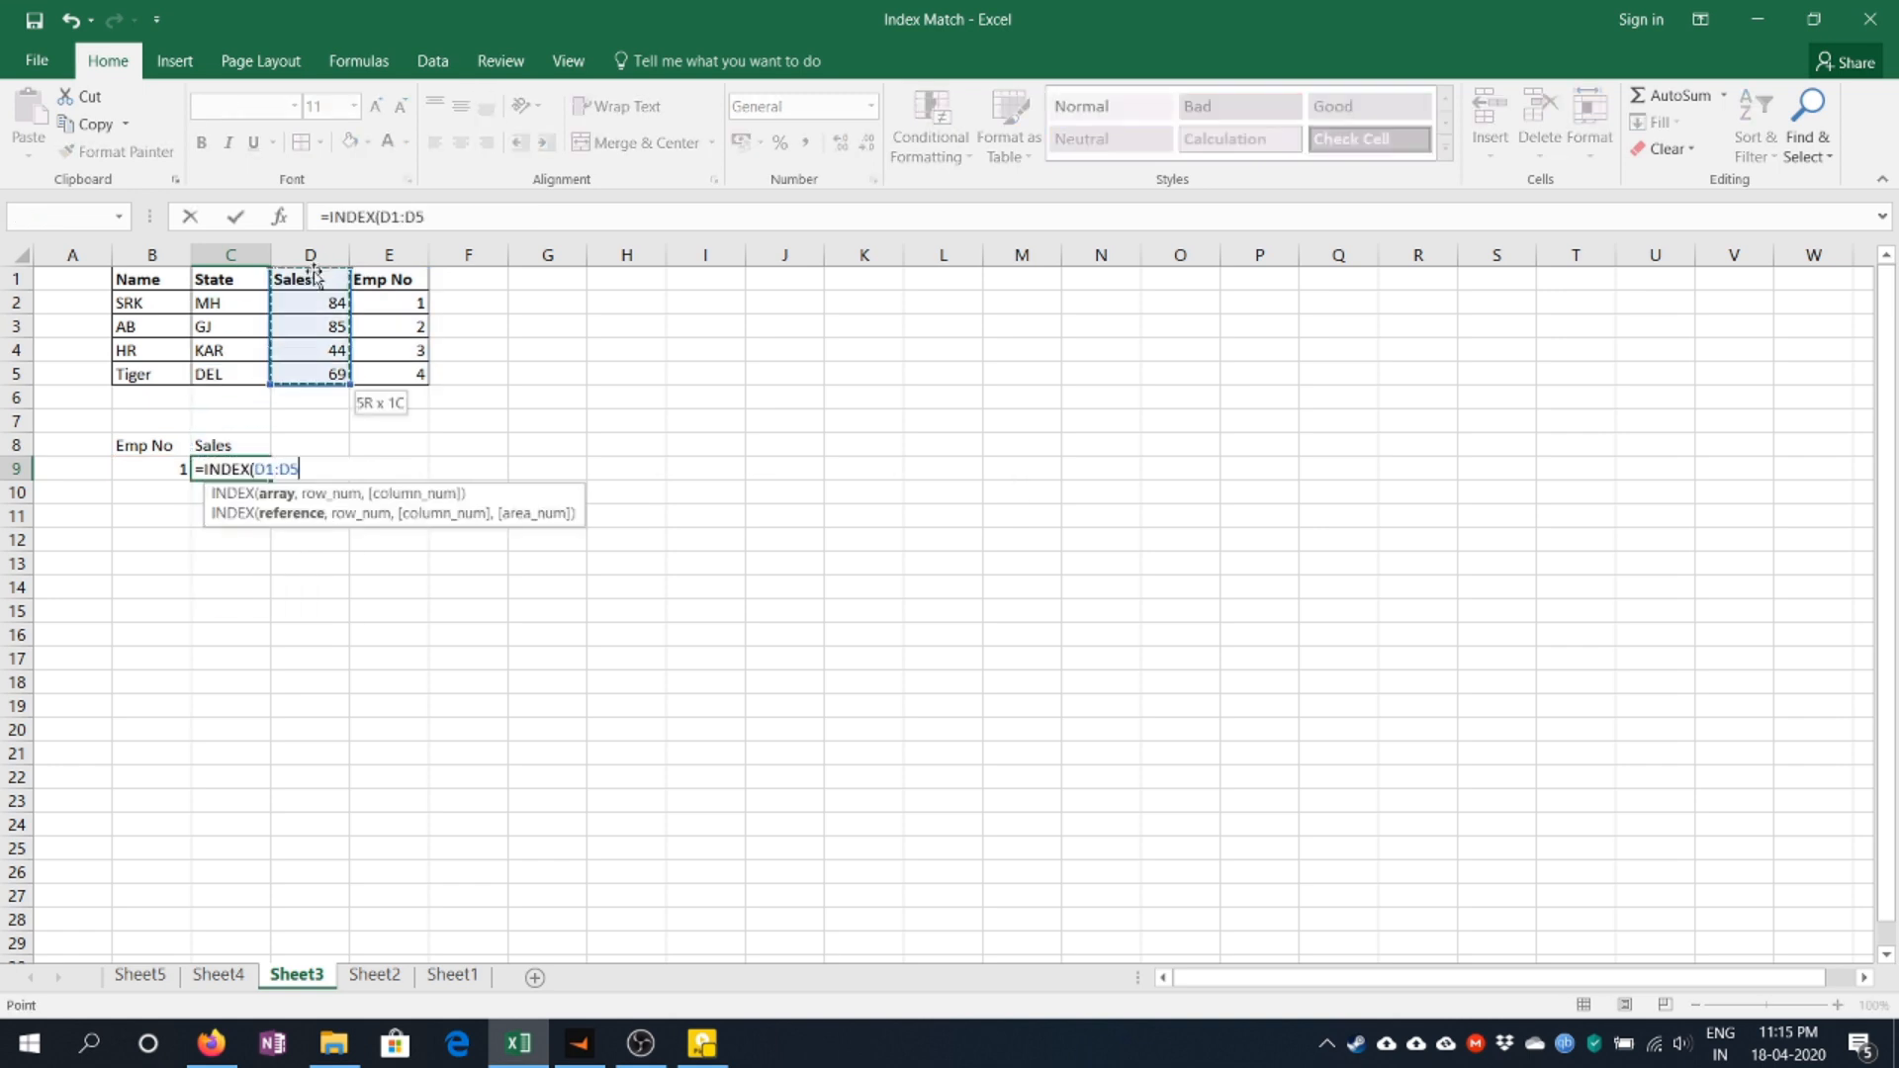
pyautogui.press('F4')
# Nest MATCH as the row number, with B9 as the lookup value and the absolute Emp No range $E$1:$E$5 as the lookup array.
pyautogui.write(',m')
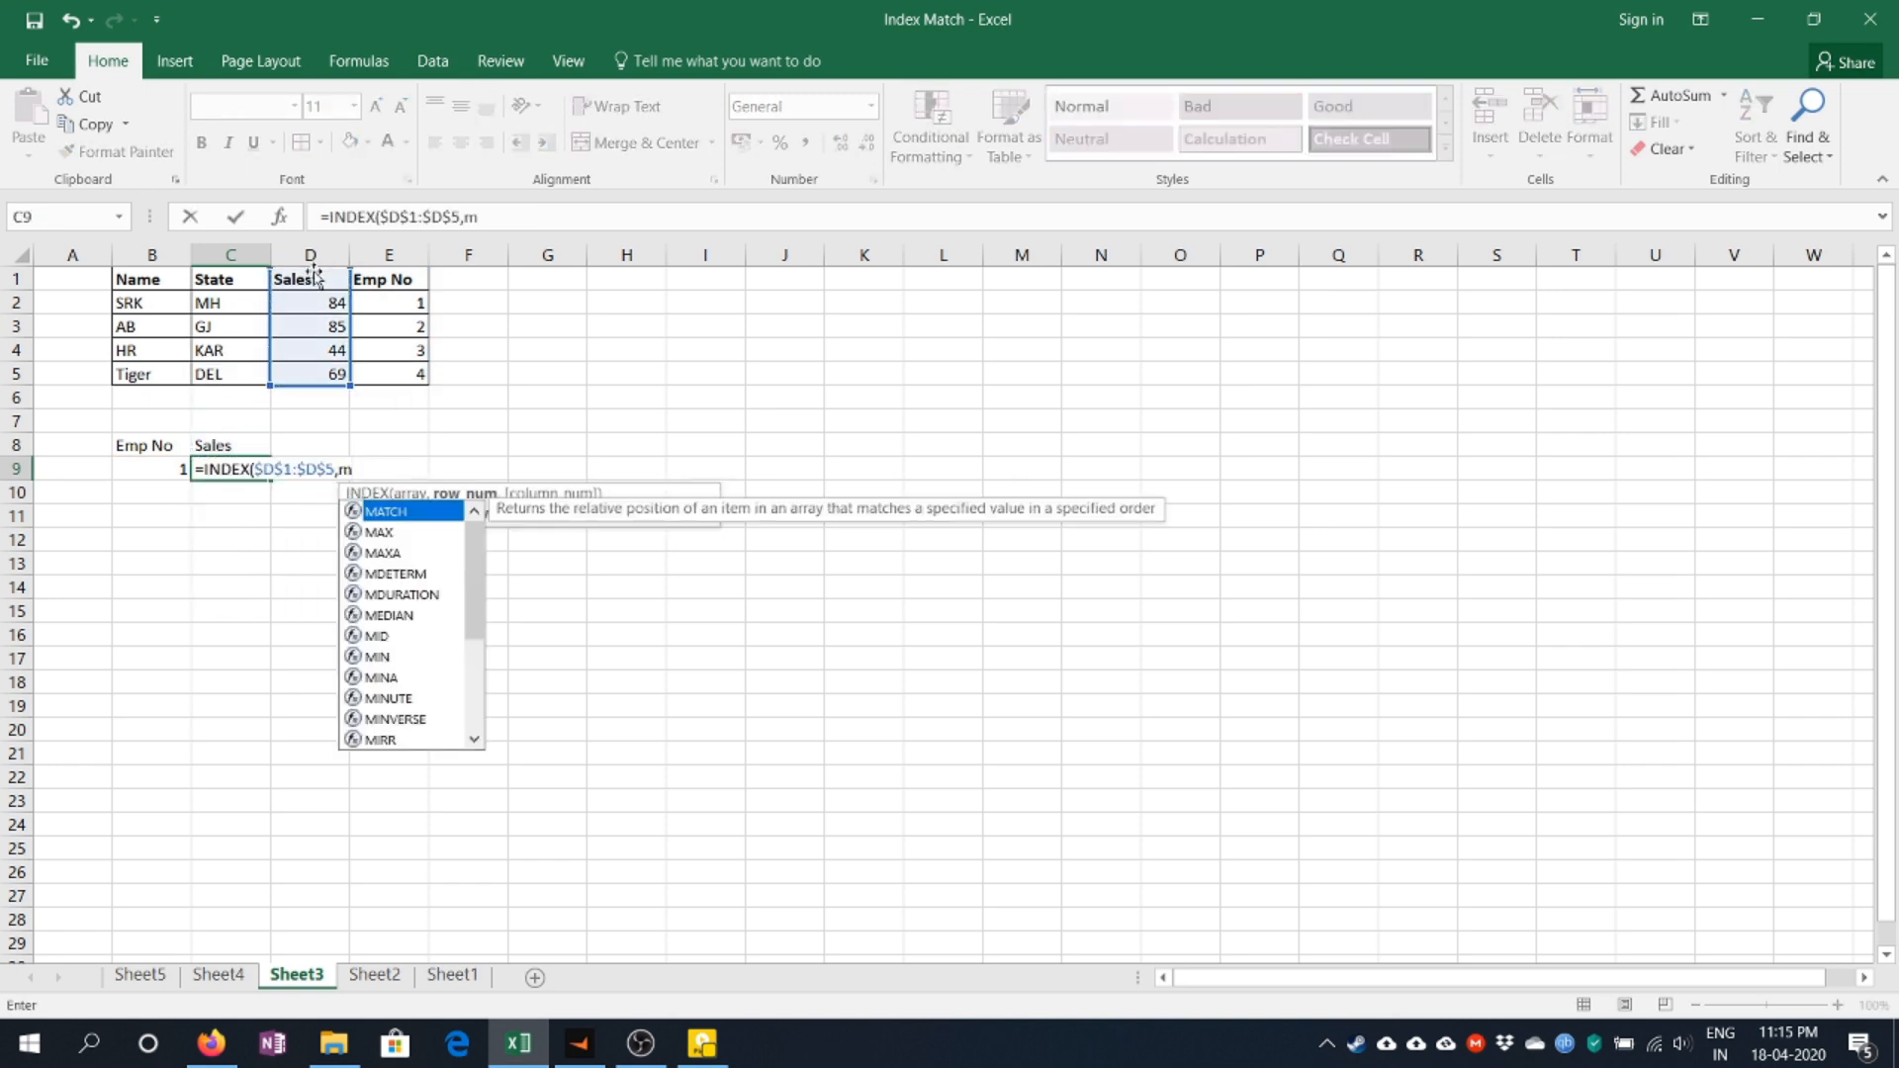
pyautogui.press('Tab')
pyautogui.press('Left')
pyautogui.write(',')
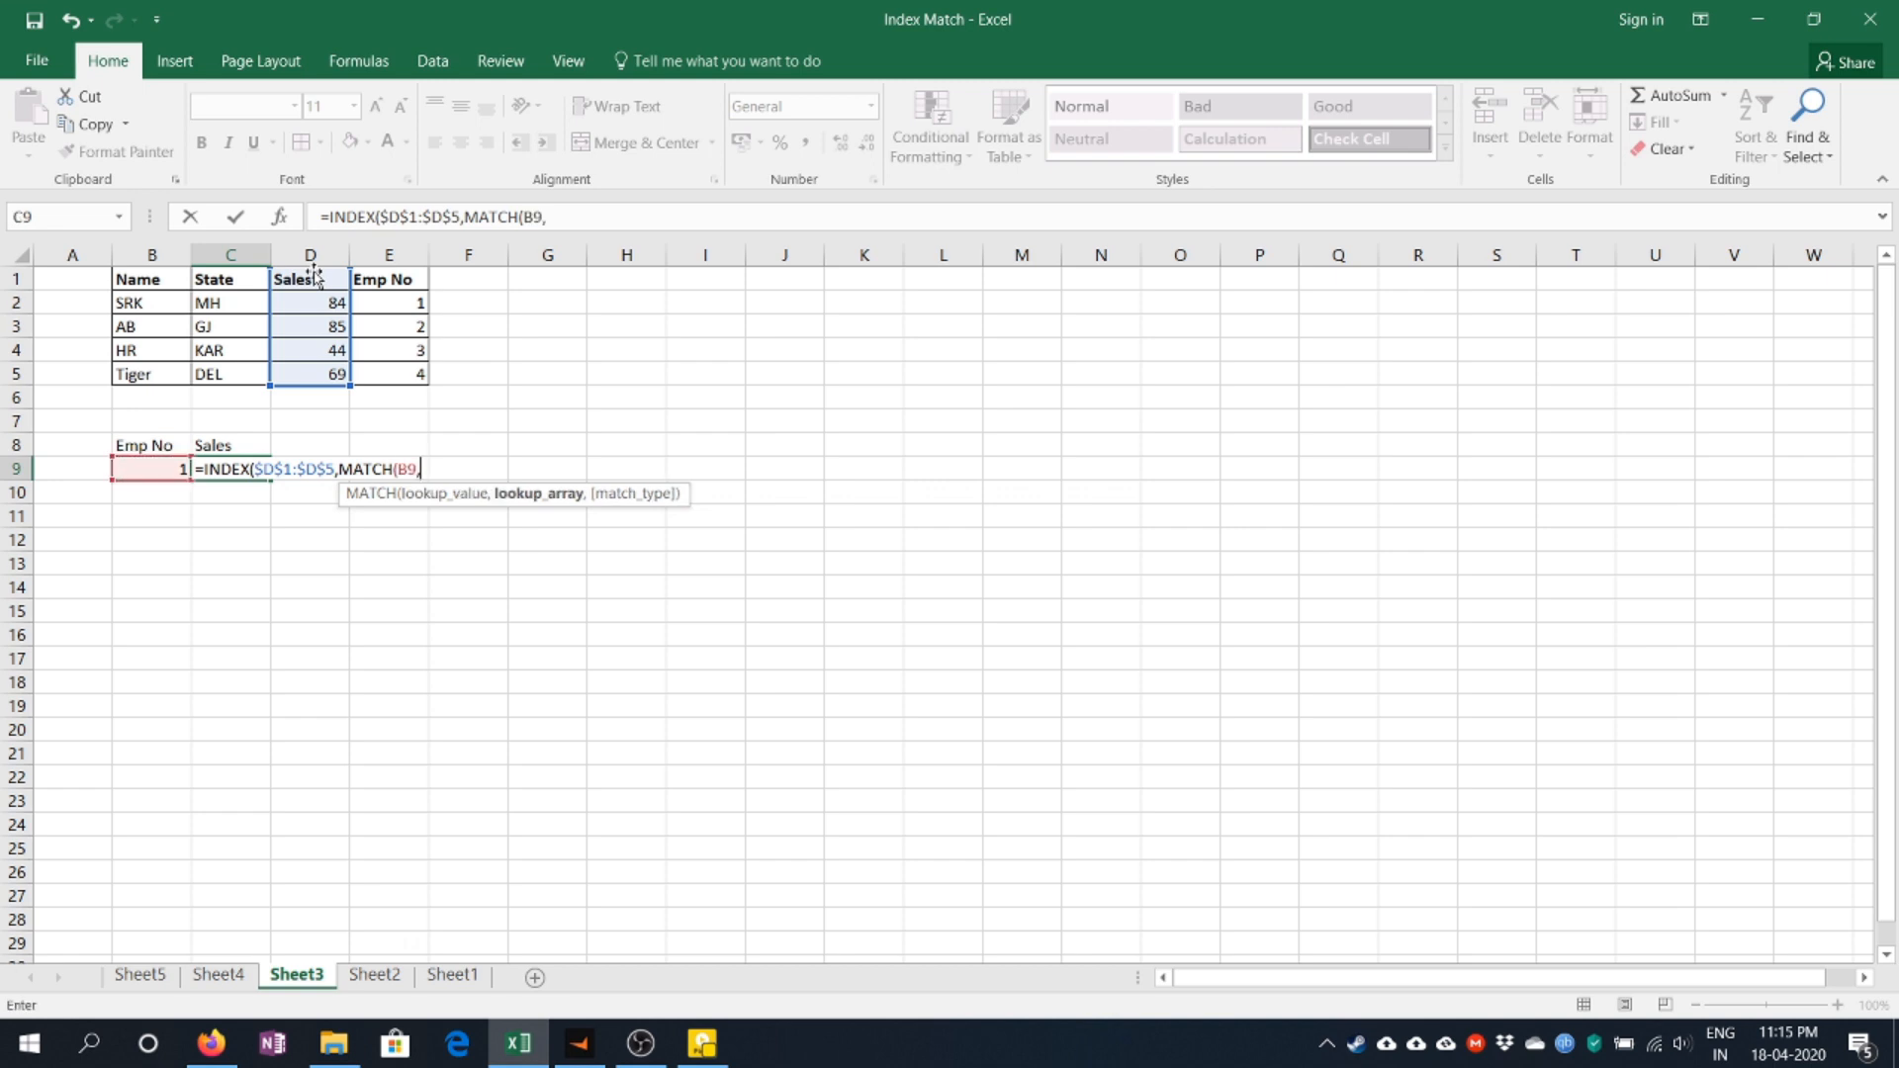
pyautogui.press('Up')
pyautogui.press('Up')
pyautogui.press('Up')
pyautogui.press('Up')
pyautogui.press('Right')
pyautogui.press('Up')
pyautogui.press('Up')
pyautogui.press('Up')
pyautogui.press('Up')
pyautogui.press('Right')
pyautogui.hotkey('shift', 'Down')
pyautogui.hotkey('shift', 'Down')
pyautogui.hotkey('shift', 'Down')
pyautogui.hotkey('shift', 'Down')
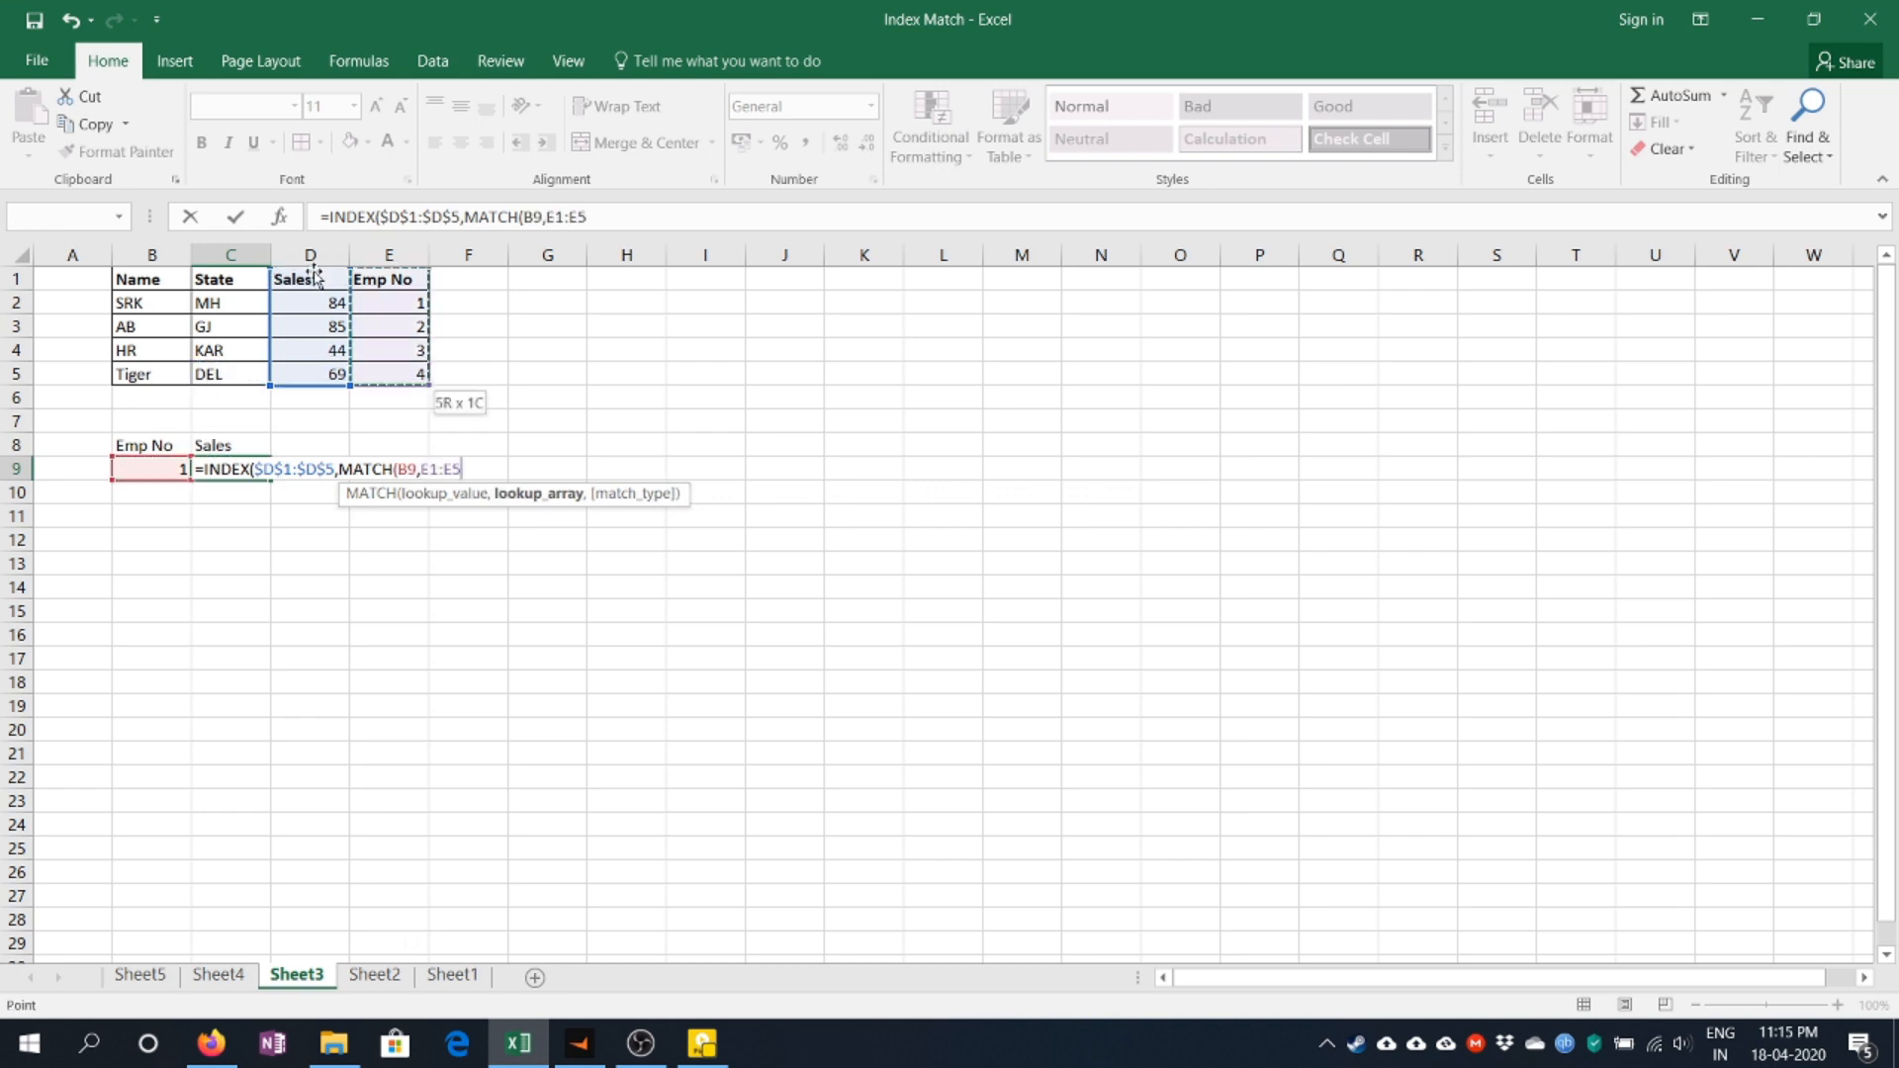
pyautogui.press('F4')
# Finish the C9 formula with match type 0 and column number 0, giving =INDEX($D$1:$D$5,MATCH(B9,$E$1:$E$5,0),0).
pyautogui.write(',0')
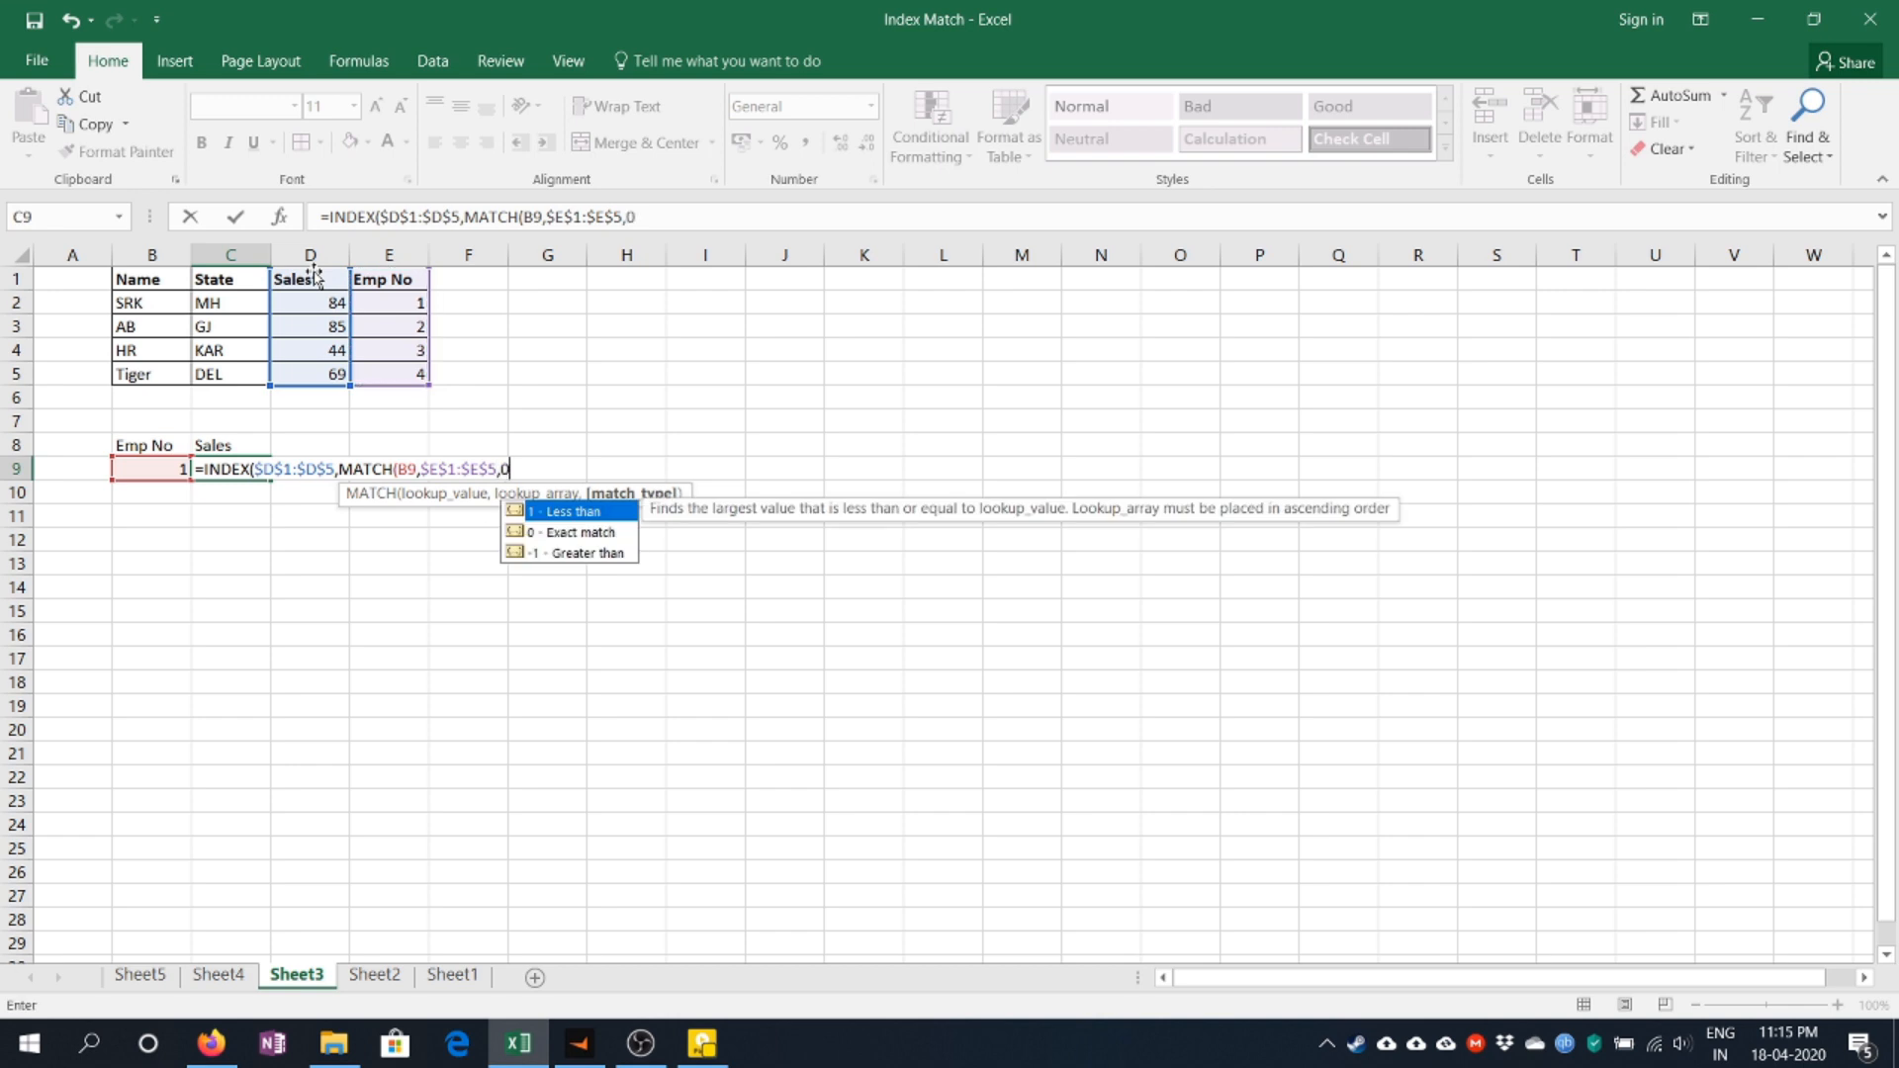
pyautogui.write('),0),')
pyautogui.press('Return')
pyautogui.press('Up')
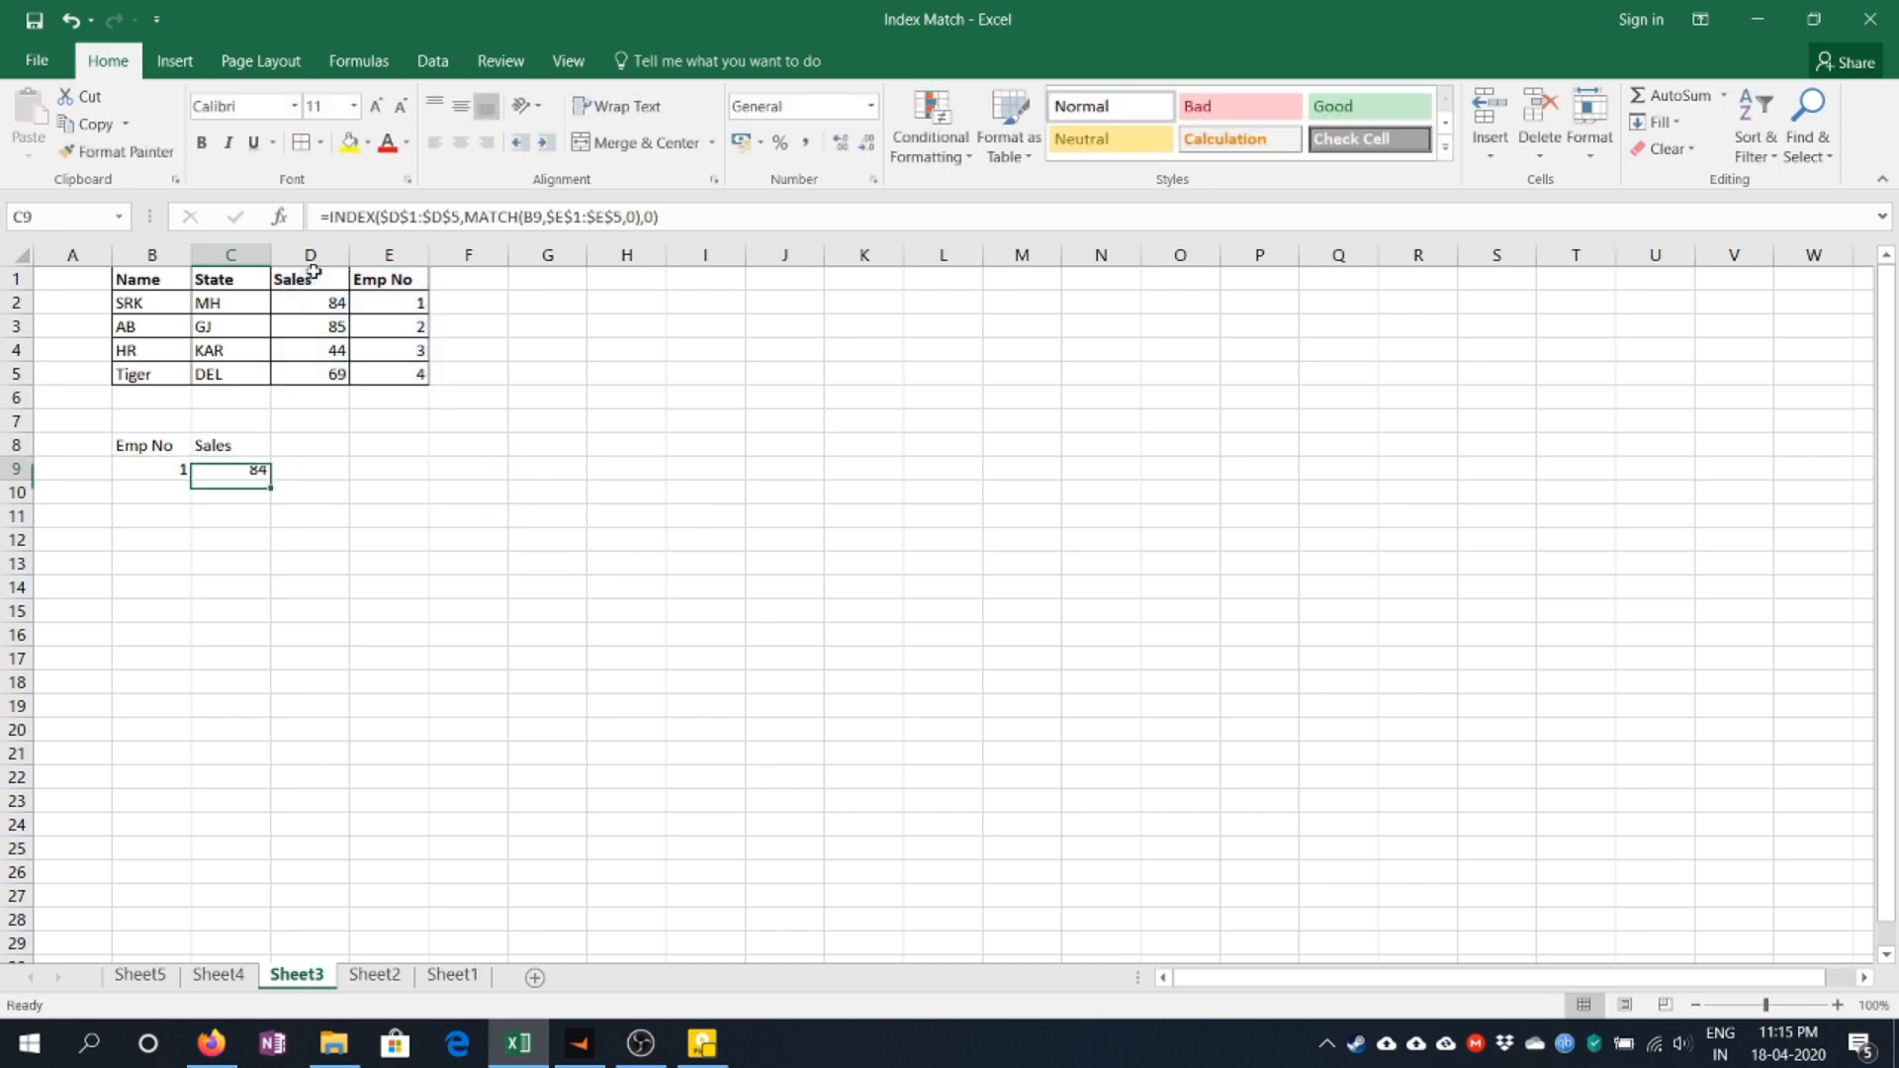
# Insert ten blank columns between the Sales and Emp No columns.
pyautogui.press('Right')
pyautogui.press('Up')
pyautogui.press('Up')
pyautogui.press('Up')
pyautogui.press('Up')
pyautogui.press('Up')
pyautogui.press('Up')
pyautogui.press('Up')
pyautogui.press('Up')
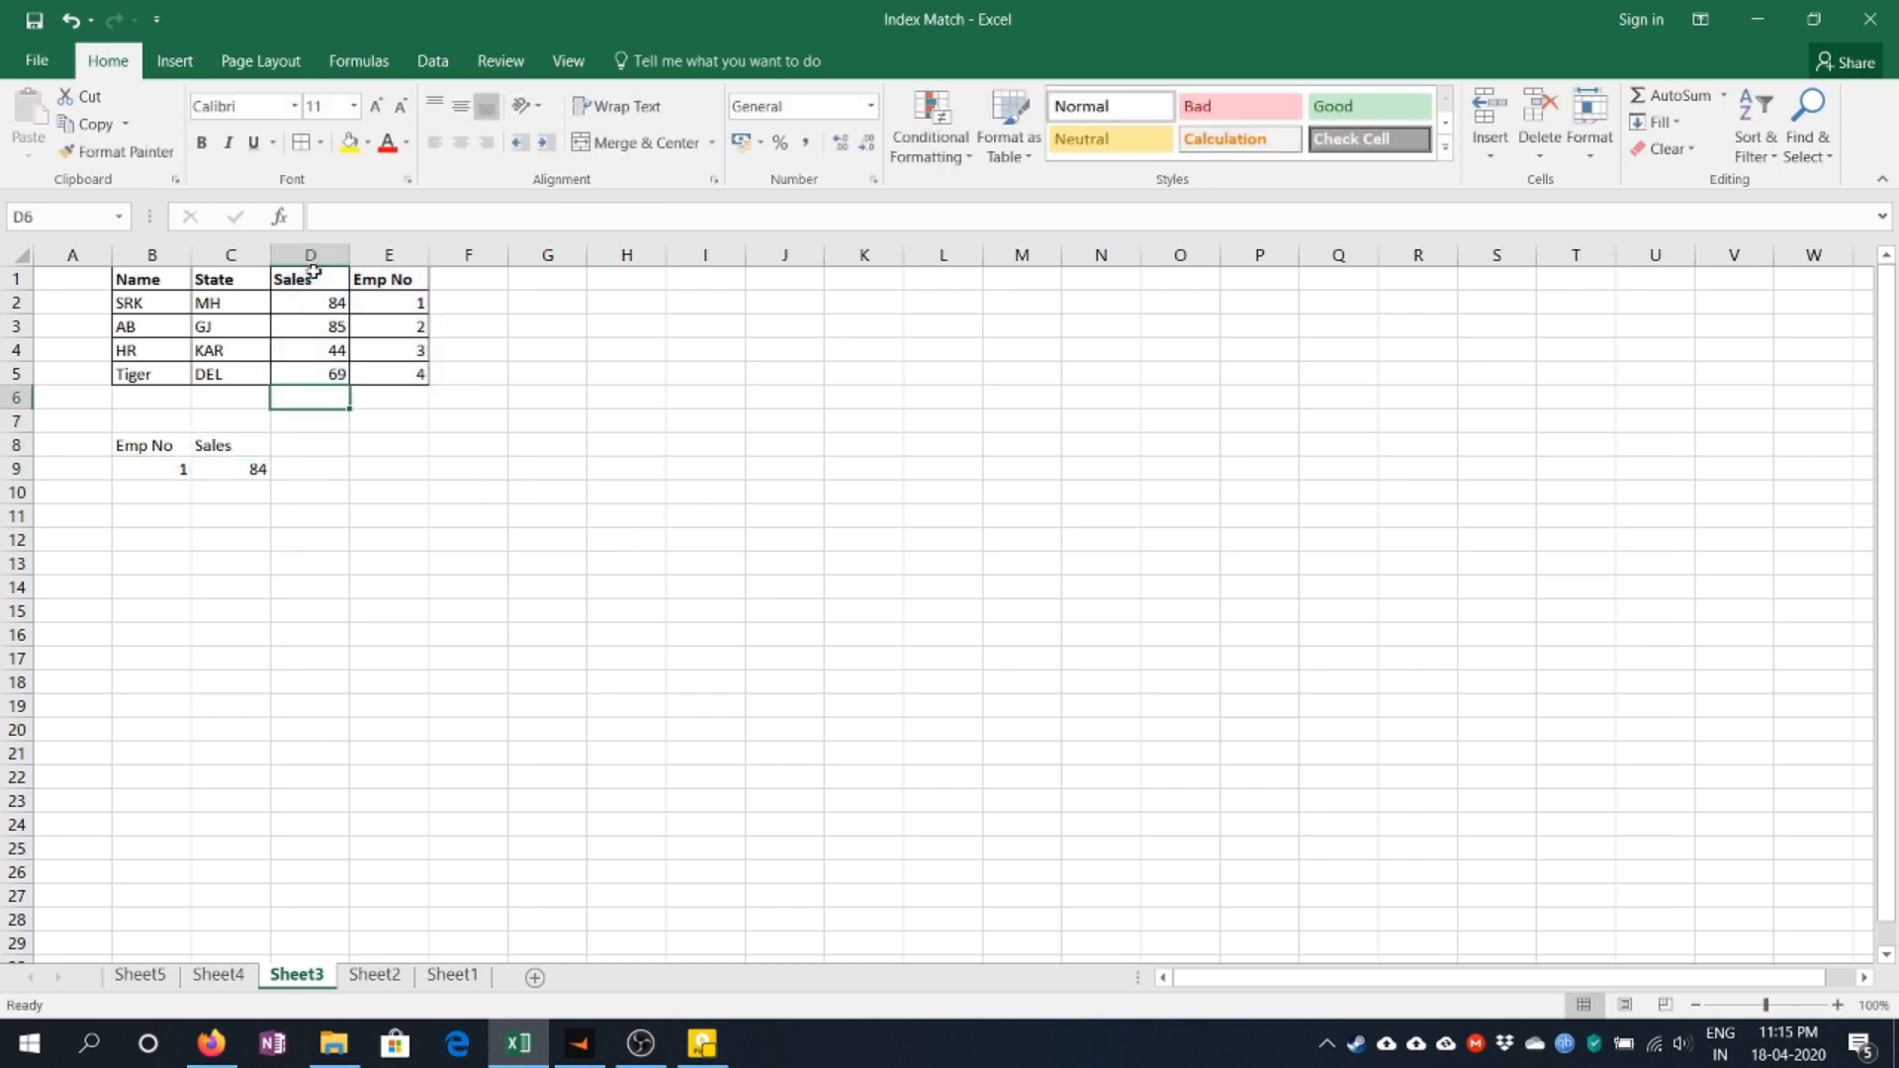
pyautogui.press('Right')
pyautogui.hotkey('ctrl', 'shift', 'Down')
pyautogui.hotkey('ctrl', 'shift', '+')
pyautogui.hotkey('ctrl', 'shift', '+')
pyautogui.hotkey('ctrl', 'shift', '+')
pyautogui.hotkey('ctrl', 'shift', '+')
pyautogui.hotkey('ctrl', 'shift', '+')
pyautogui.hotkey('ctrl', 'shift', '+')
pyautogui.hotkey('ctrl', 'shift', '+')
pyautogui.hotkey('ctrl', 'shift', '+')
pyautogui.hotkey('ctrl', 'shift', '+')
pyautogui.hotkey('ctrl', 'shift', '+')
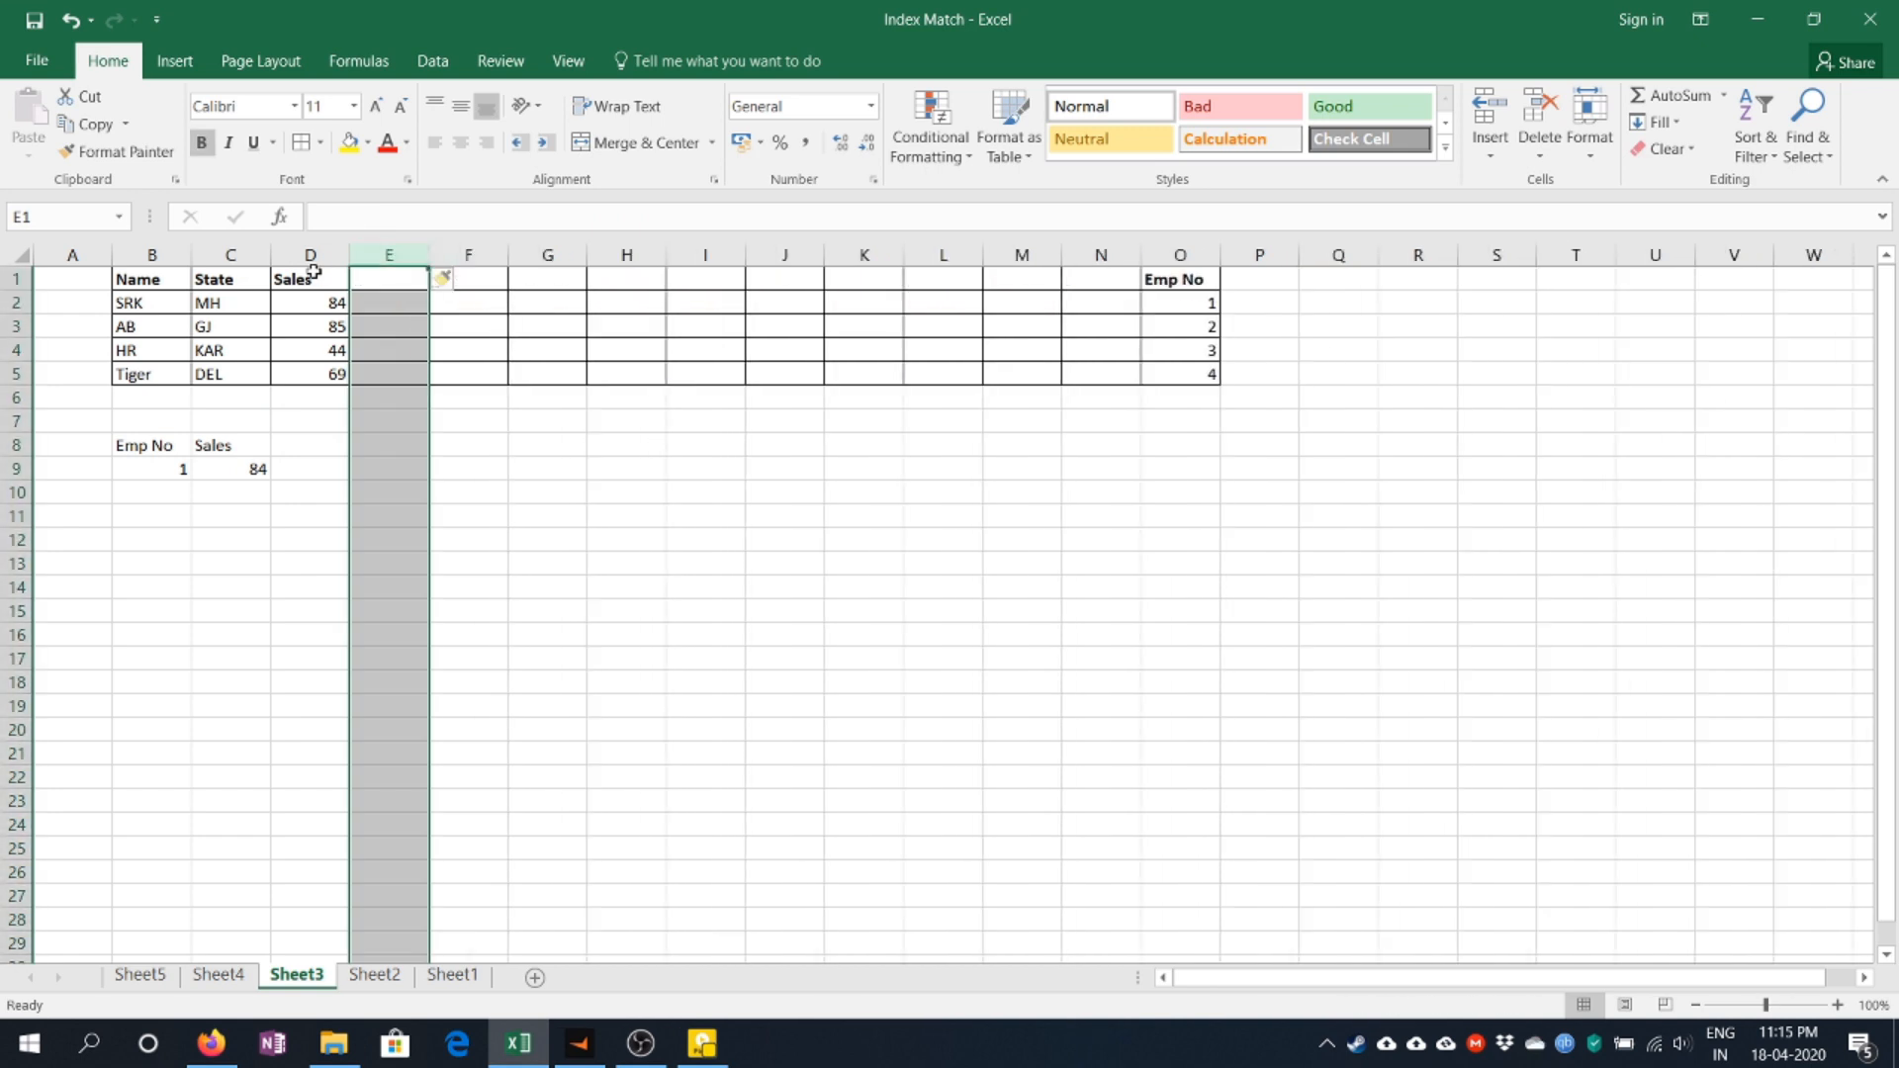
# Delete the ten blank columns between Sales and Emp No.
pyautogui.hotkey('ctrl', '-')
pyautogui.hotkey('ctrl', '-')
pyautogui.hotkey('ctrl', '-')
pyautogui.hotkey('ctrl', '-')
pyautogui.hotkey('ctrl', '-')
pyautogui.hotkey('ctrl', '-')
pyautogui.hotkey('ctrl', '-')
pyautogui.hotkey('ctrl', '-')
pyautogui.hotkey('ctrl', '-')
pyautogui.hotkey('ctrl', '-')
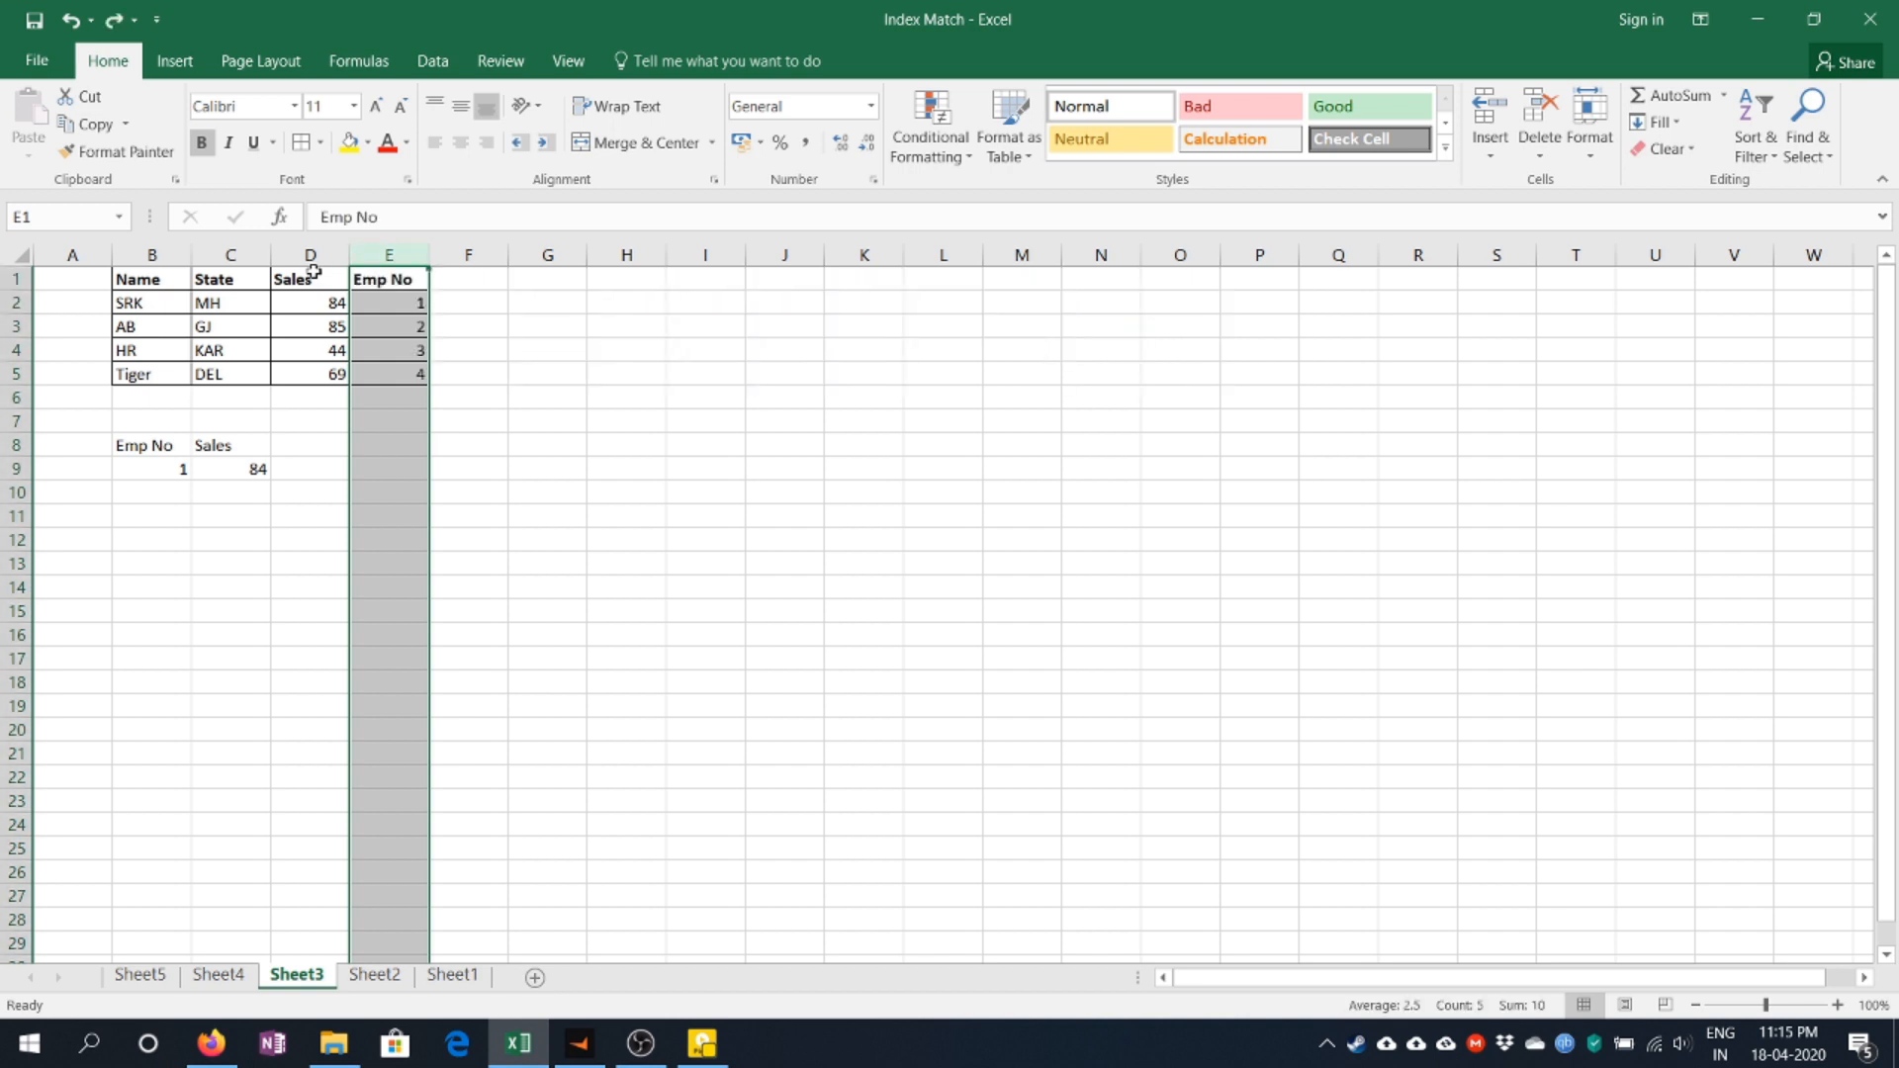
# Examine the combined INDEX and MATCH formula in C9.
pyautogui.press('Left')
pyautogui.press('Left')
pyautogui.press('Down')
pyautogui.press('Down')
pyautogui.press('Down')
pyautogui.press('Down')
pyautogui.press('Down')
pyautogui.press('Down')
pyautogui.press('Down')
pyautogui.press('Down')
pyautogui.hotkey('ctrl', 'v')
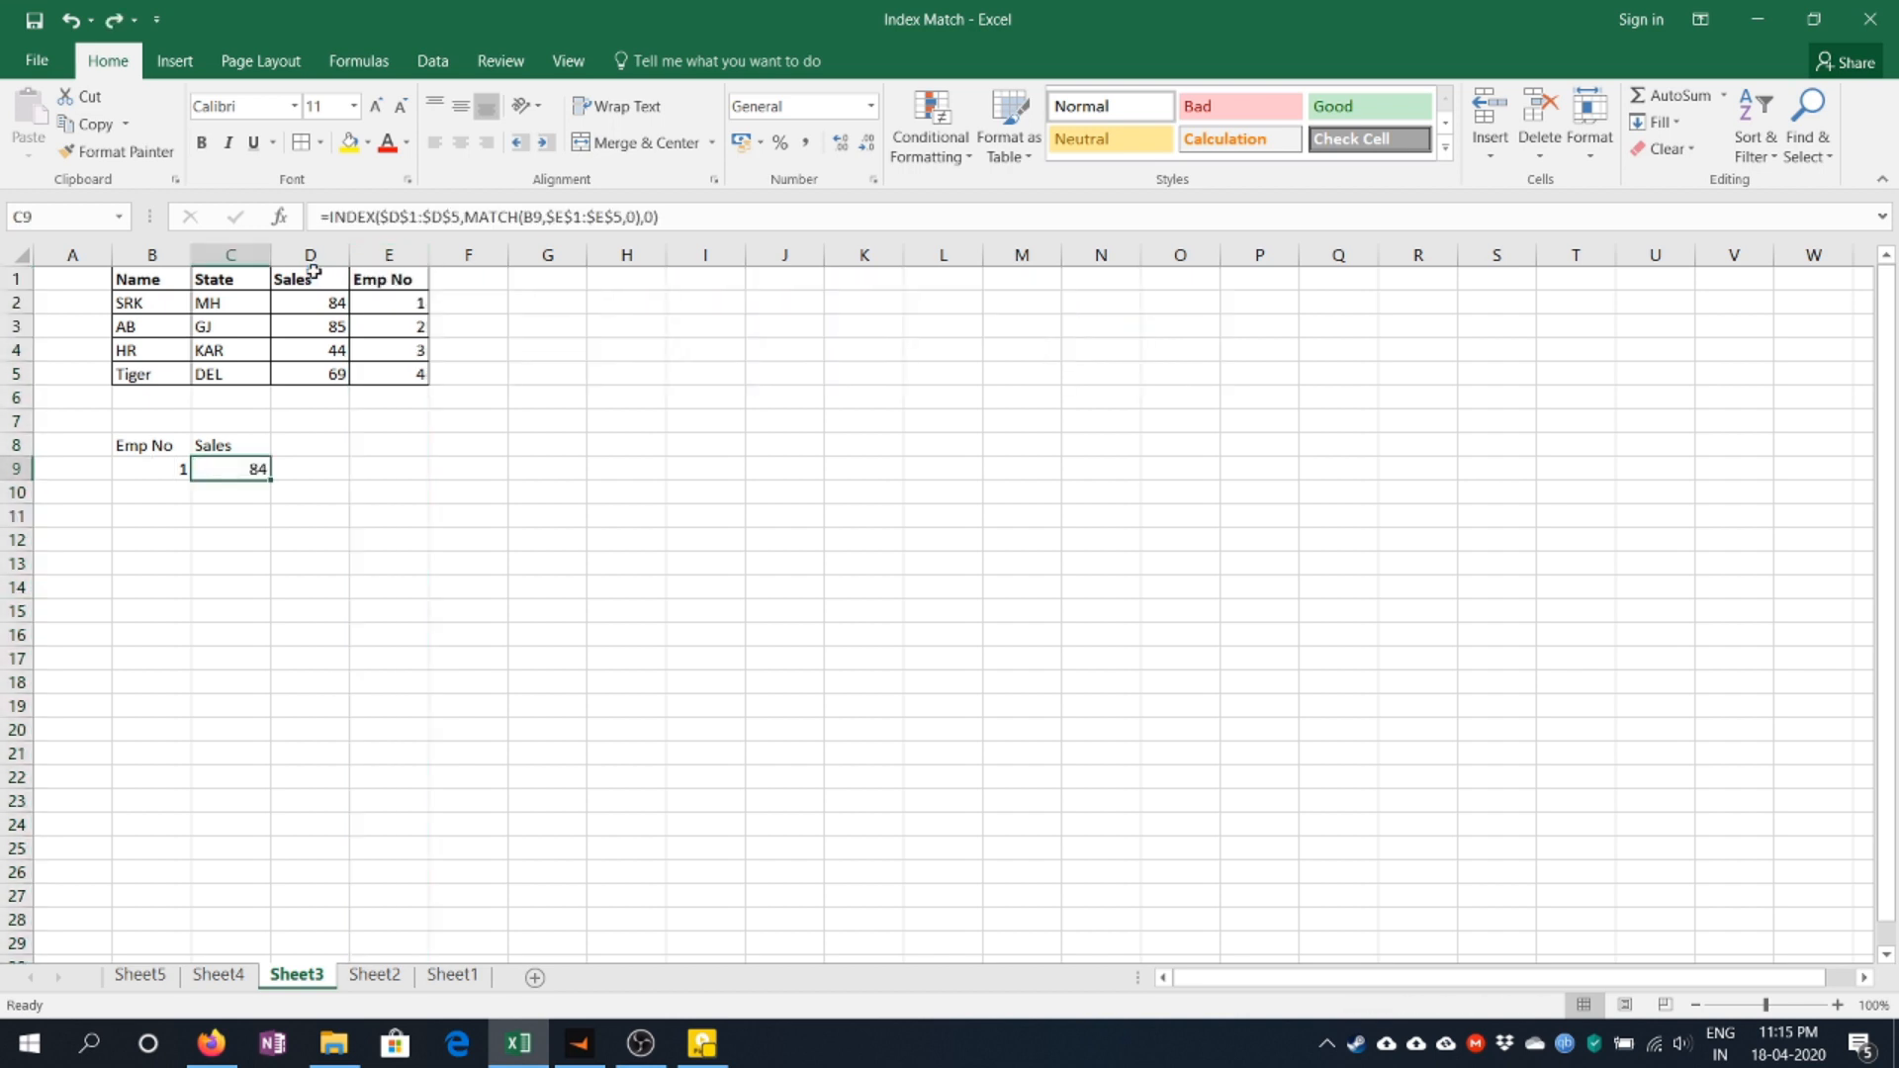
# Review the right-to-left lookup advantage in B2 of Sheet2, and return to Sheet3.
pyautogui.click(376, 975)
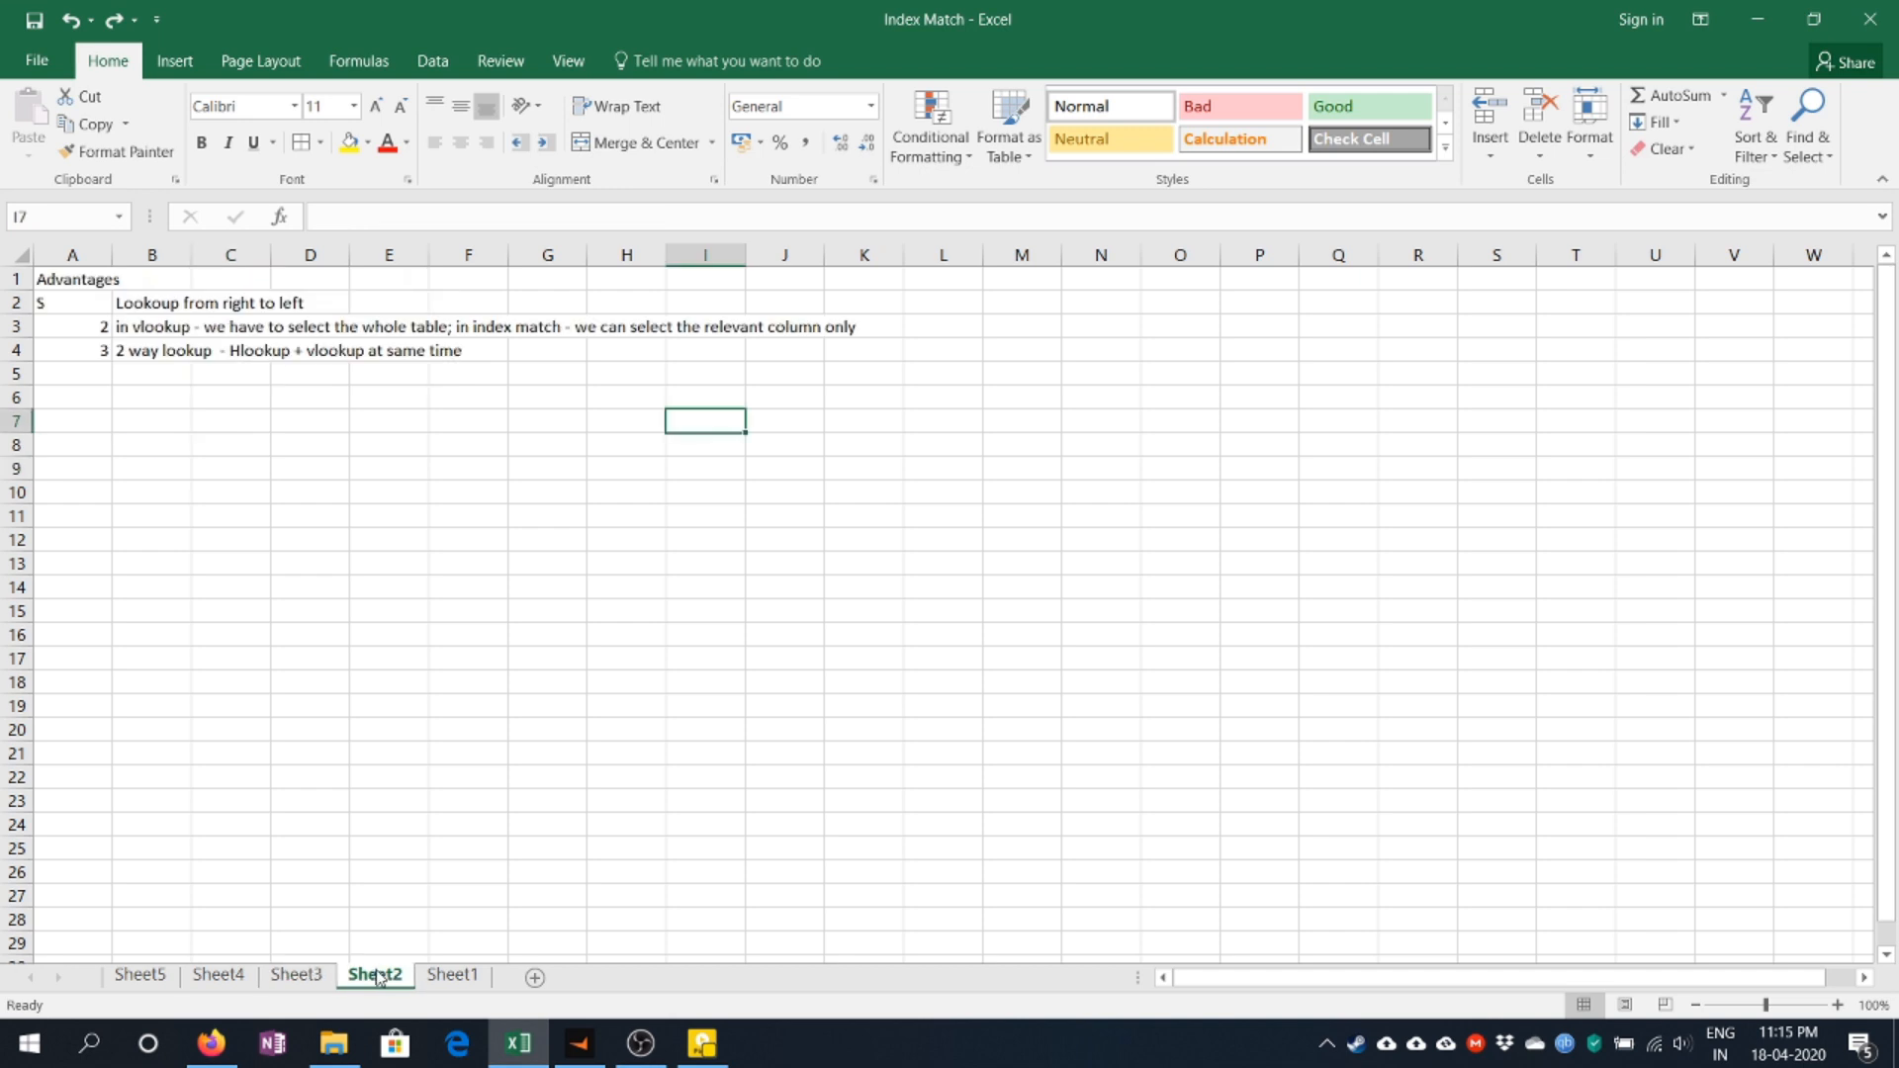
pyautogui.click(162, 303)
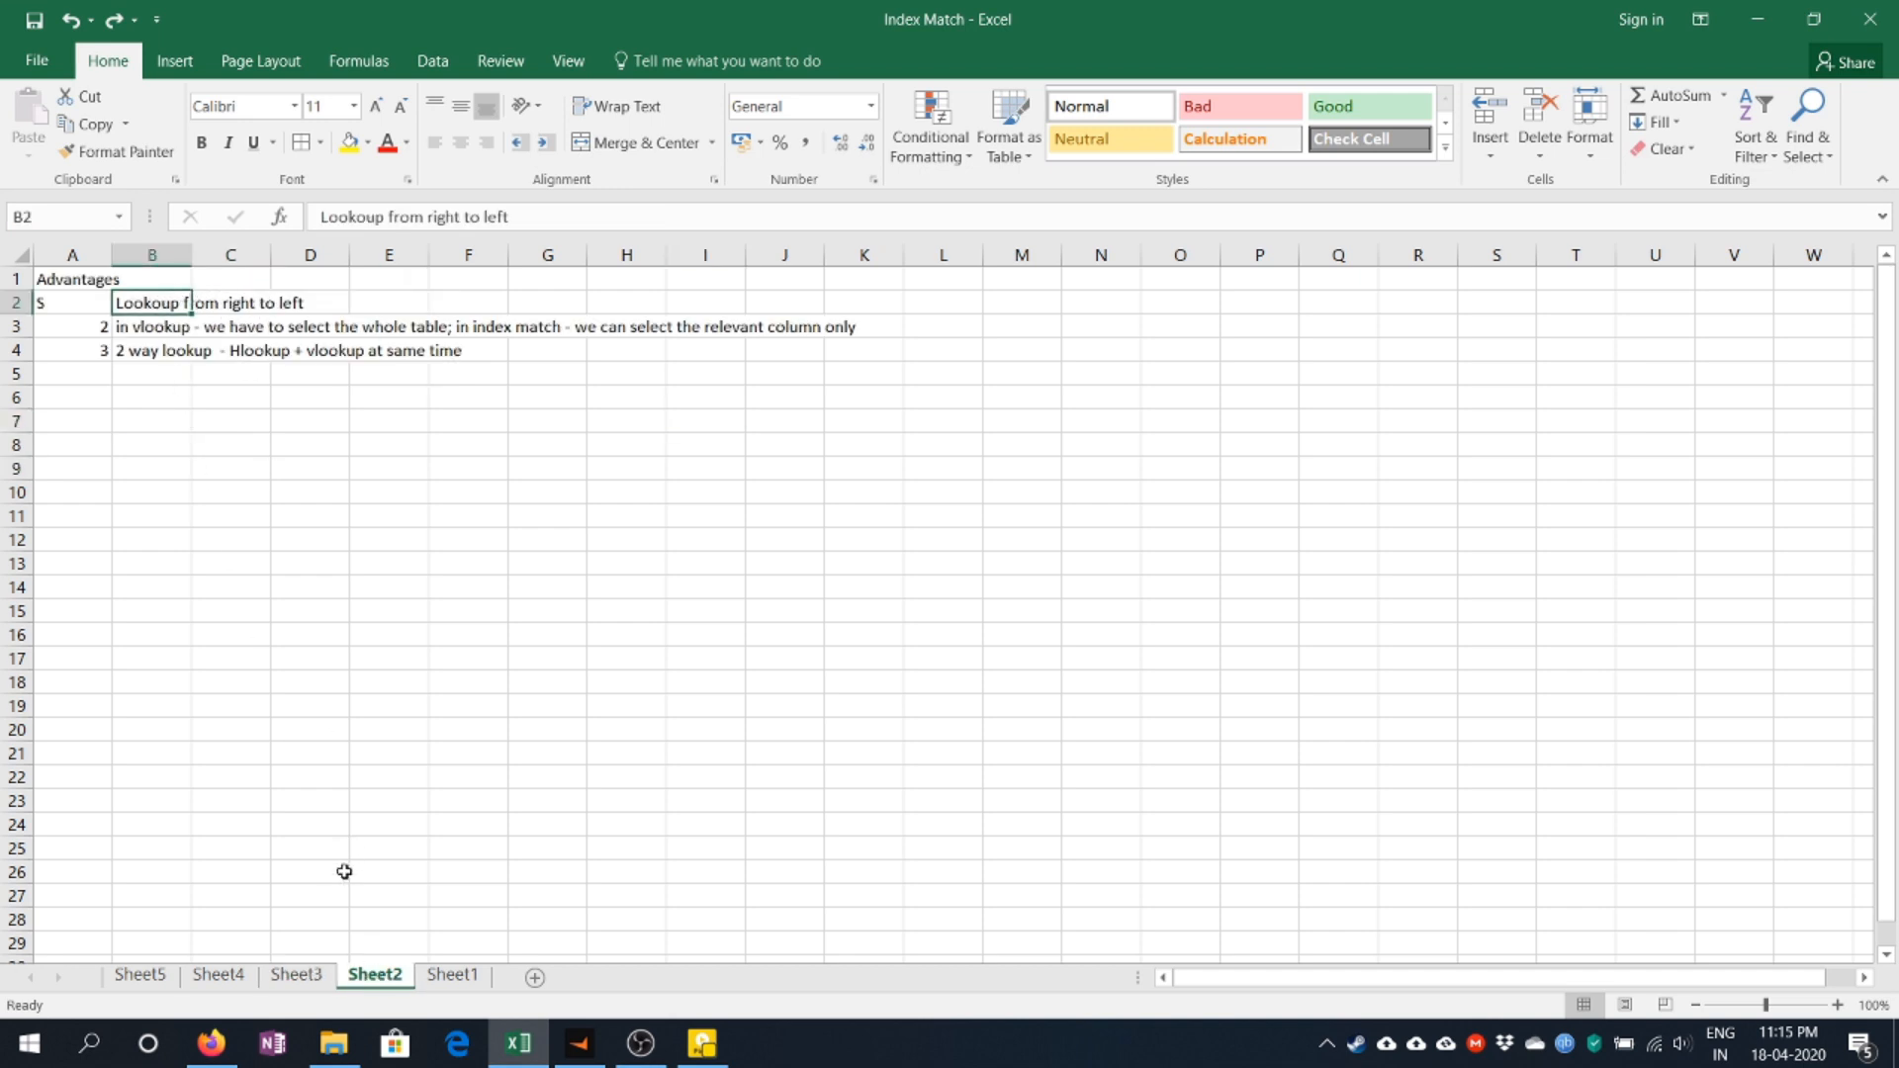
pyautogui.click(302, 977)
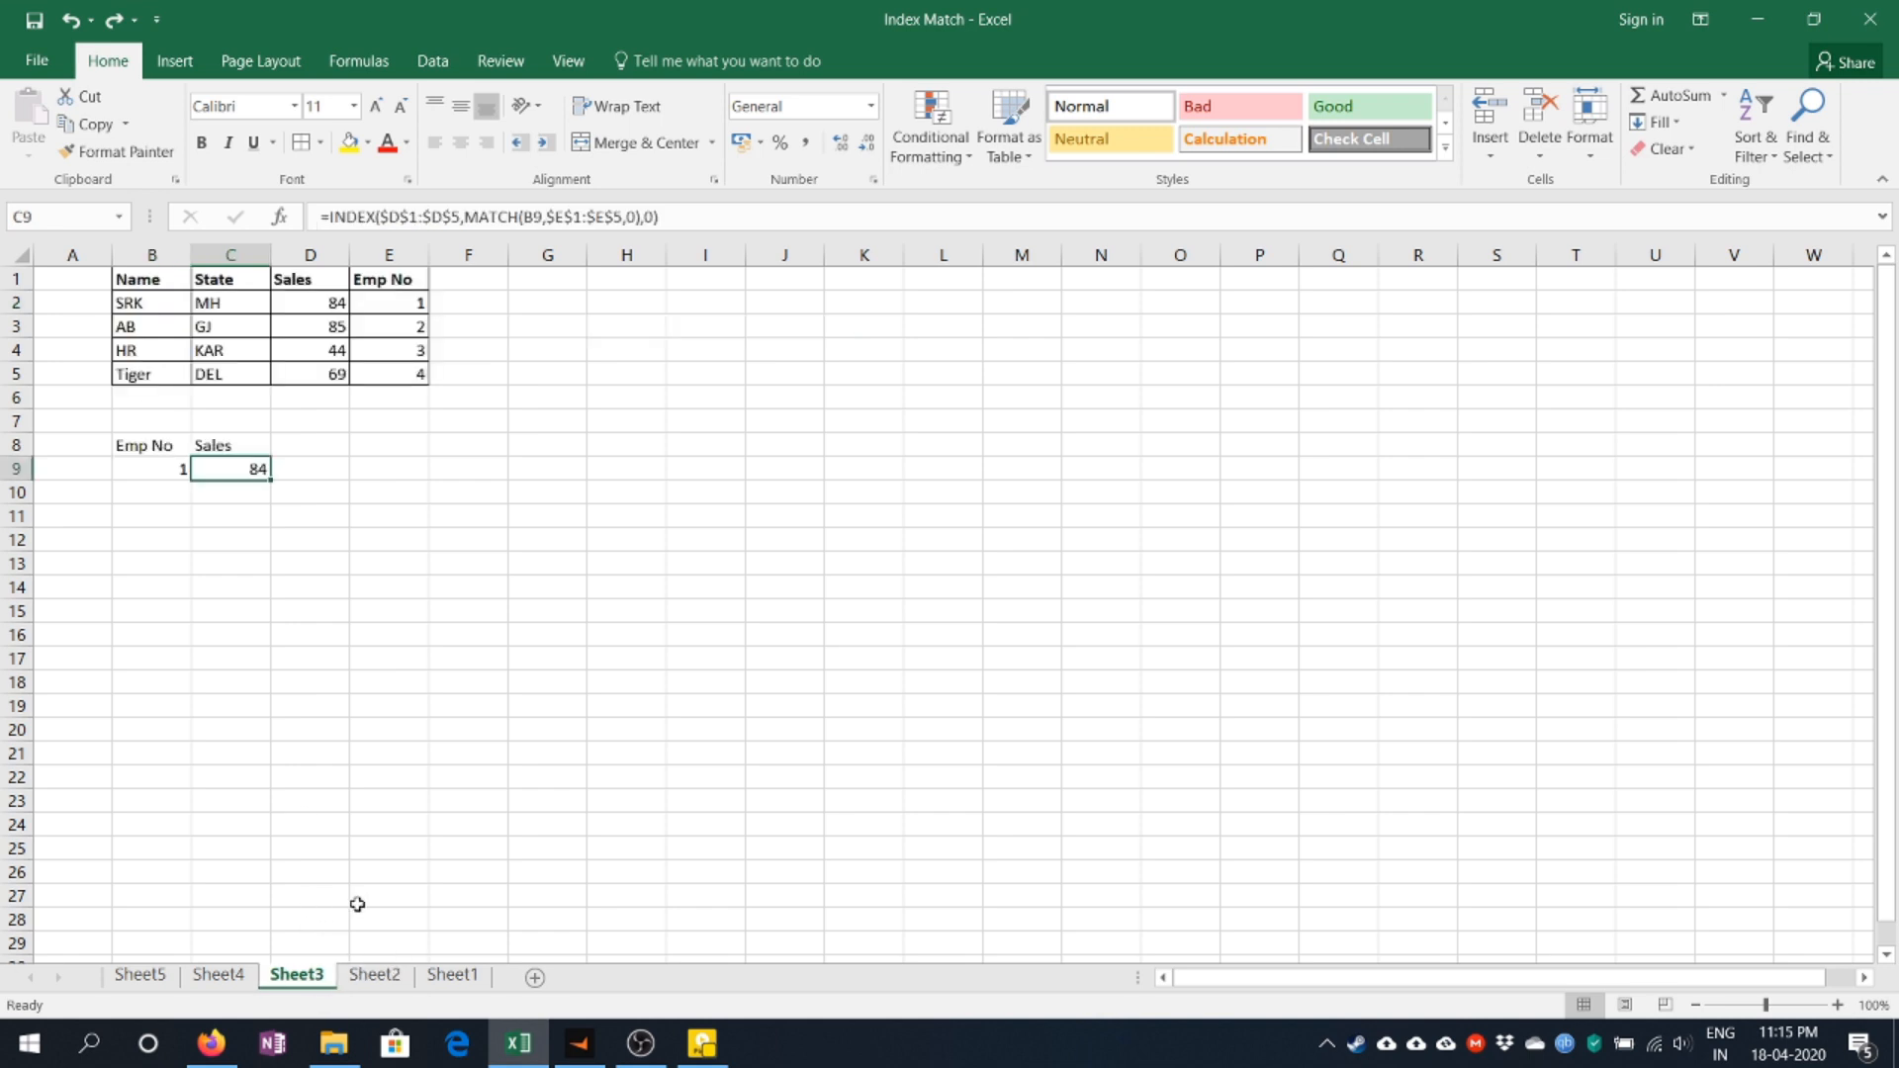
# Move the Emp No column from E1:E5 to A1:A5, in front of the Name column.
pyautogui.click(373, 287)
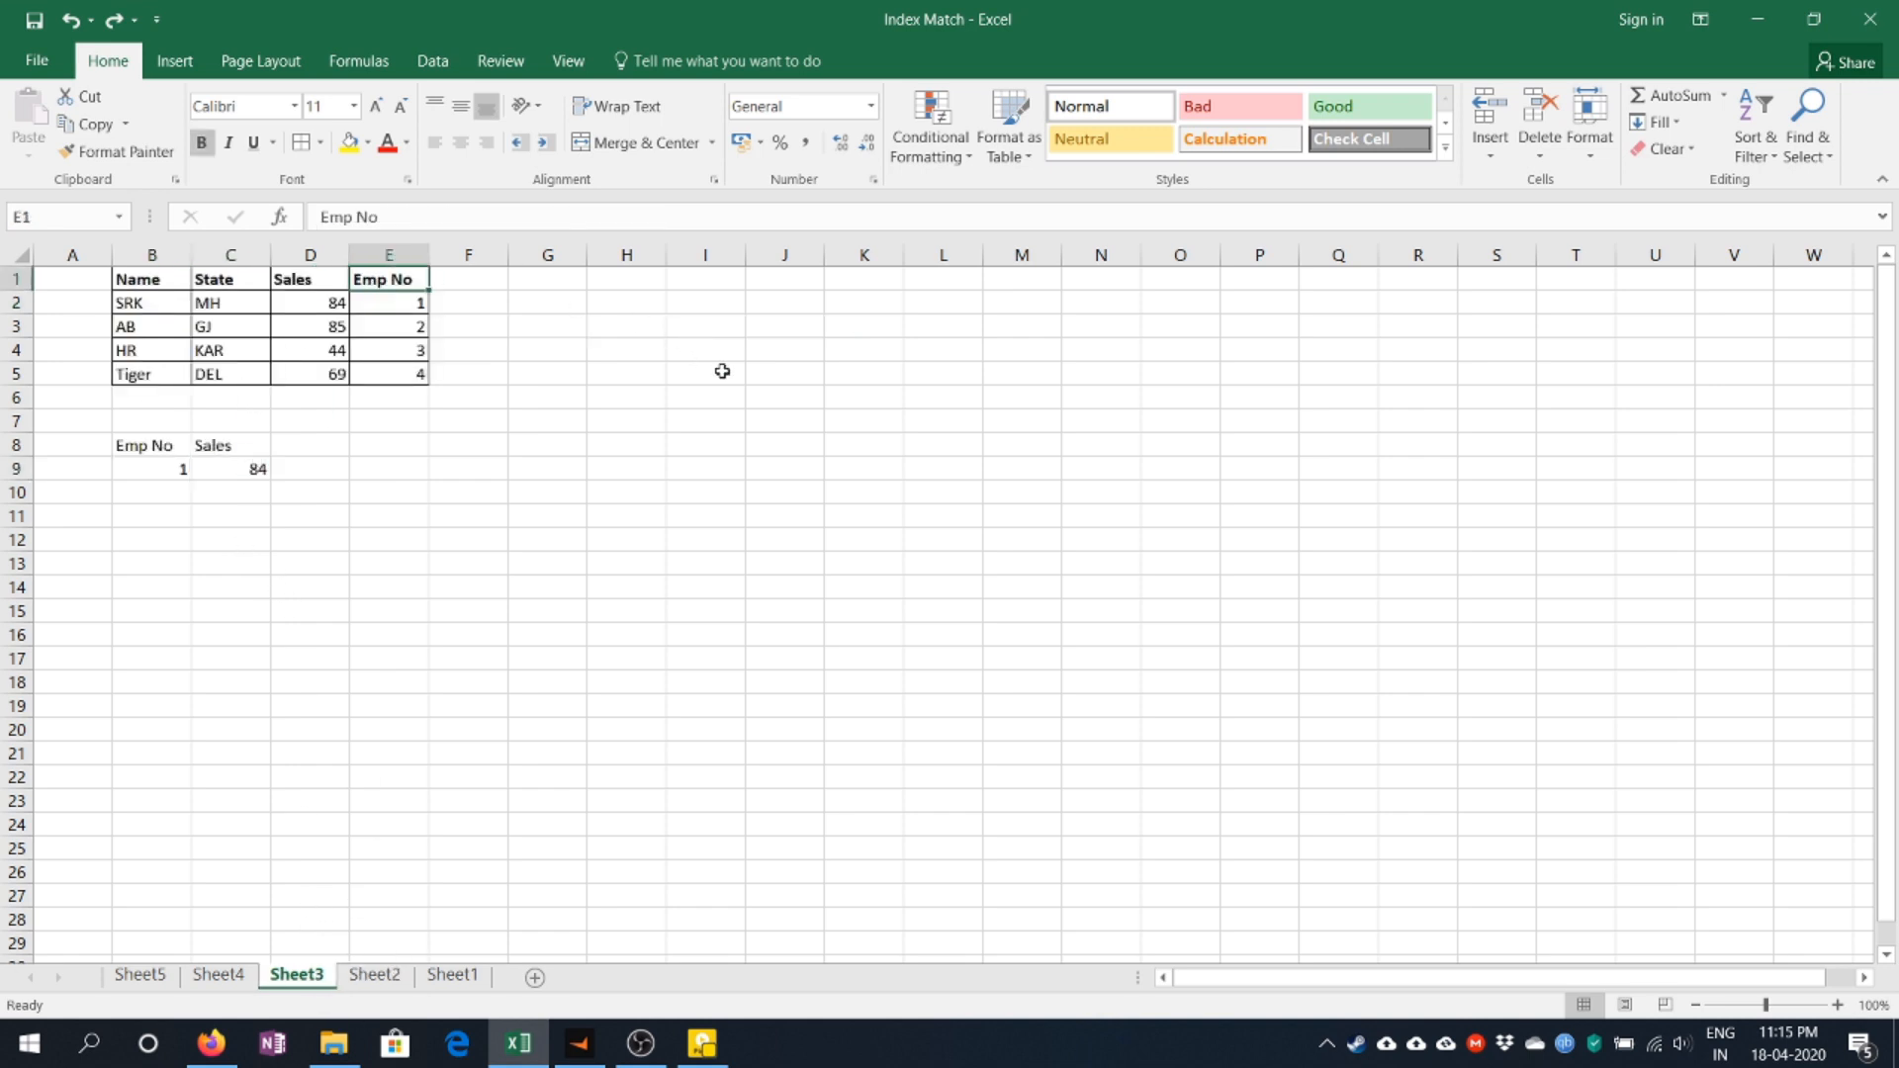
pyautogui.press('super+space')
pyautogui.hotkey('ctrl', 'c')
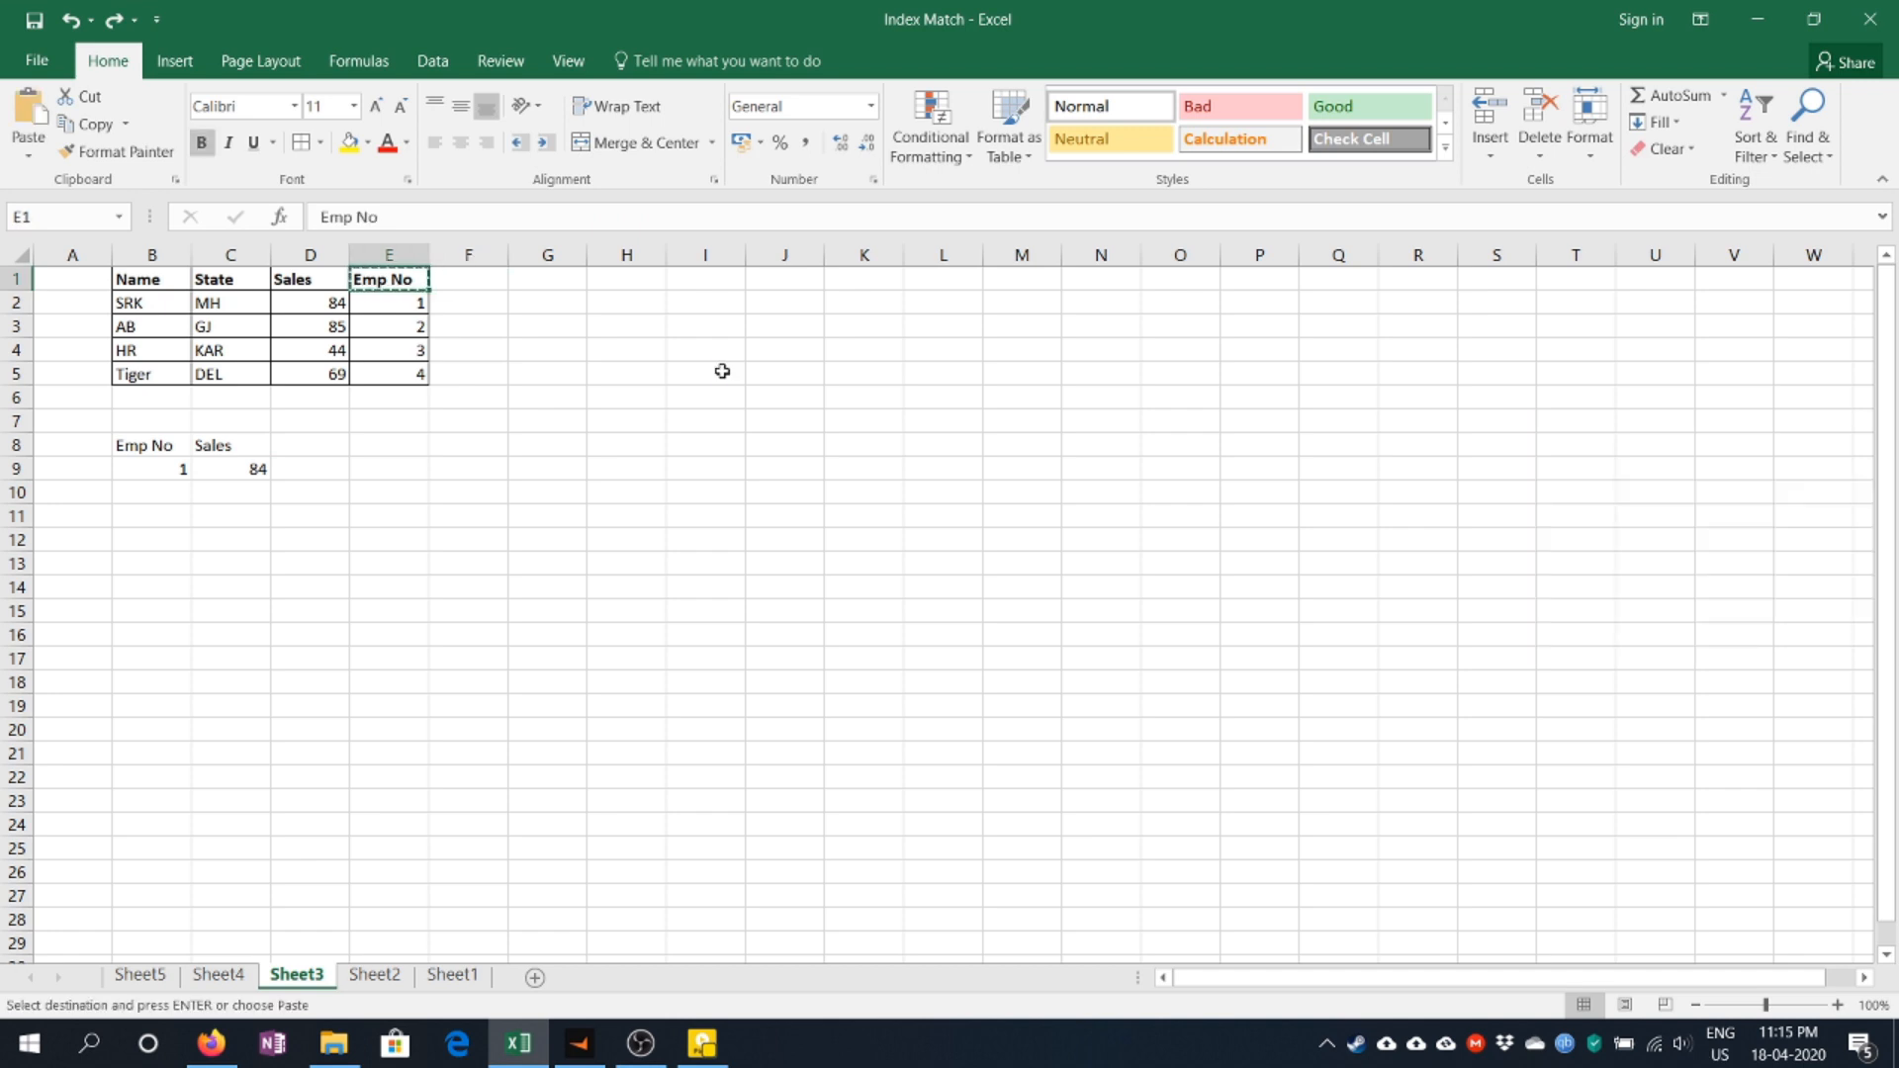
pyautogui.hotkey('ctrl', 'shift', 'Down')
pyautogui.hotkey('ctrl', 'x')
pyautogui.hotkey('ctrl', 'Home')
pyautogui.hotkey('ctrl', 'v')
pyautogui.press('Right')
pyautogui.press('Down')
pyautogui.press('Down')
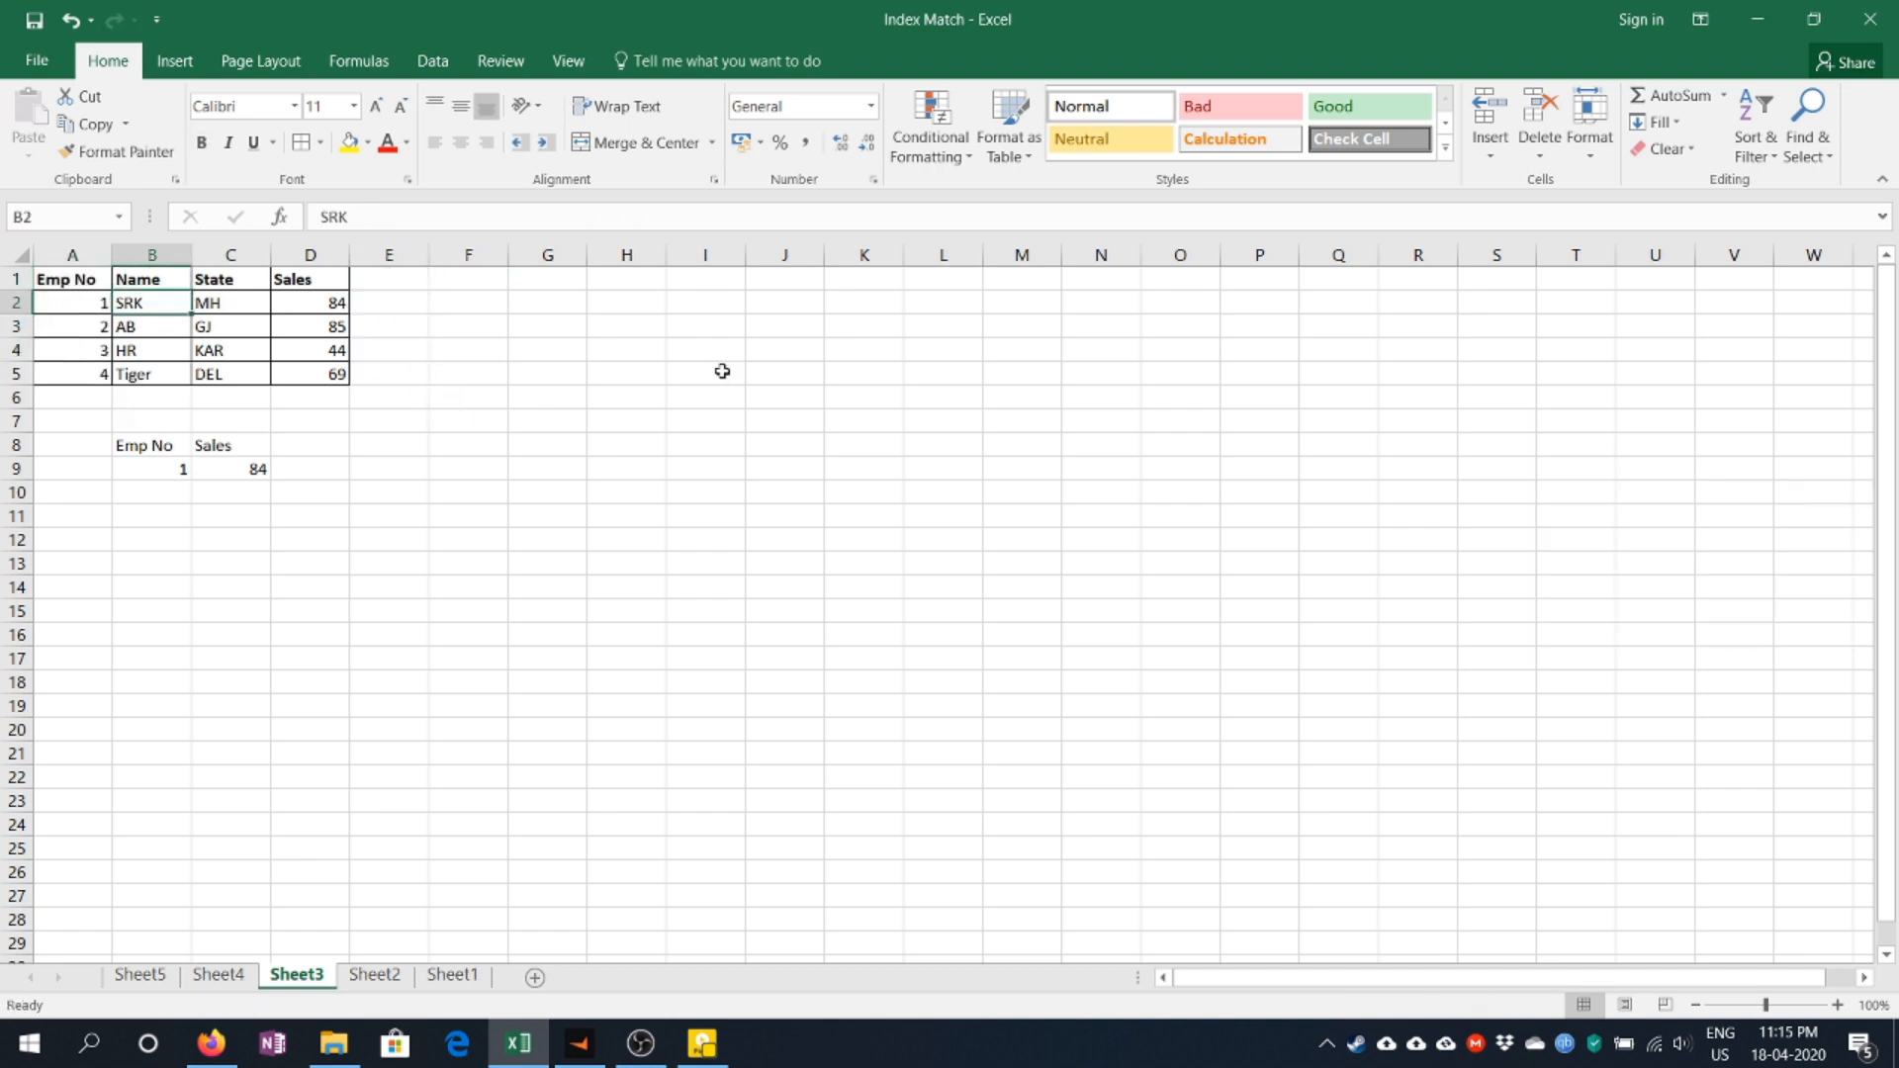
pyautogui.press('Down')
pyautogui.press('Right')
pyautogui.press('Down')
pyautogui.press('Down')
pyautogui.press('Down')
pyautogui.press('Down')
pyautogui.press('Down')
pyautogui.press('Up')
pyautogui.press('Right')
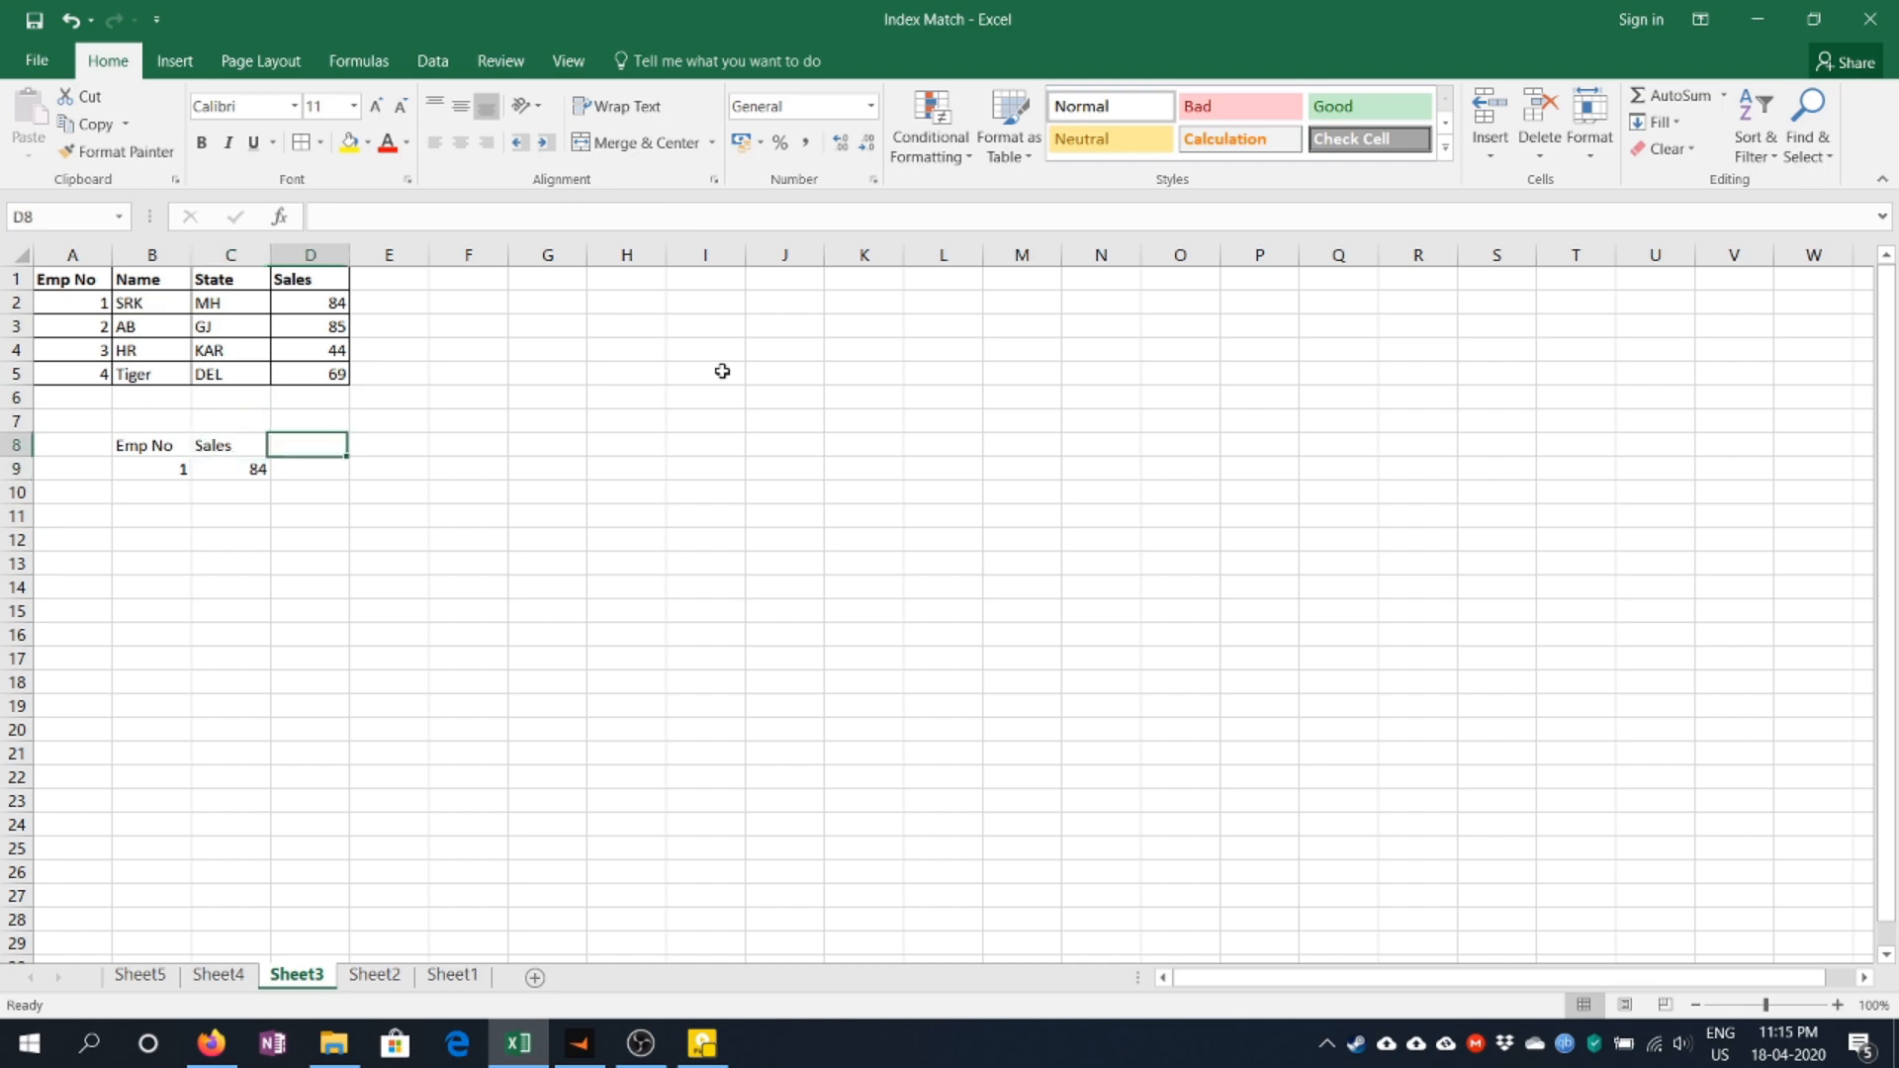
pyautogui.press('Up')
pyautogui.press('Up')
pyautogui.press('Up')
pyautogui.press('Left')
pyautogui.press('Left')
pyautogui.hotkey('ctrl', 'Down')
pyautogui.hotkey('ctrl', 'Down')
pyautogui.hotkey('ctrl', 'Down')
pyautogui.hotkey('ctrl', 'Up')
pyautogui.hotkey('ctrl', 'Up')
pyautogui.hotkey('ctrl', 'Up')
pyautogui.hotkey('ctrl', 'Up')
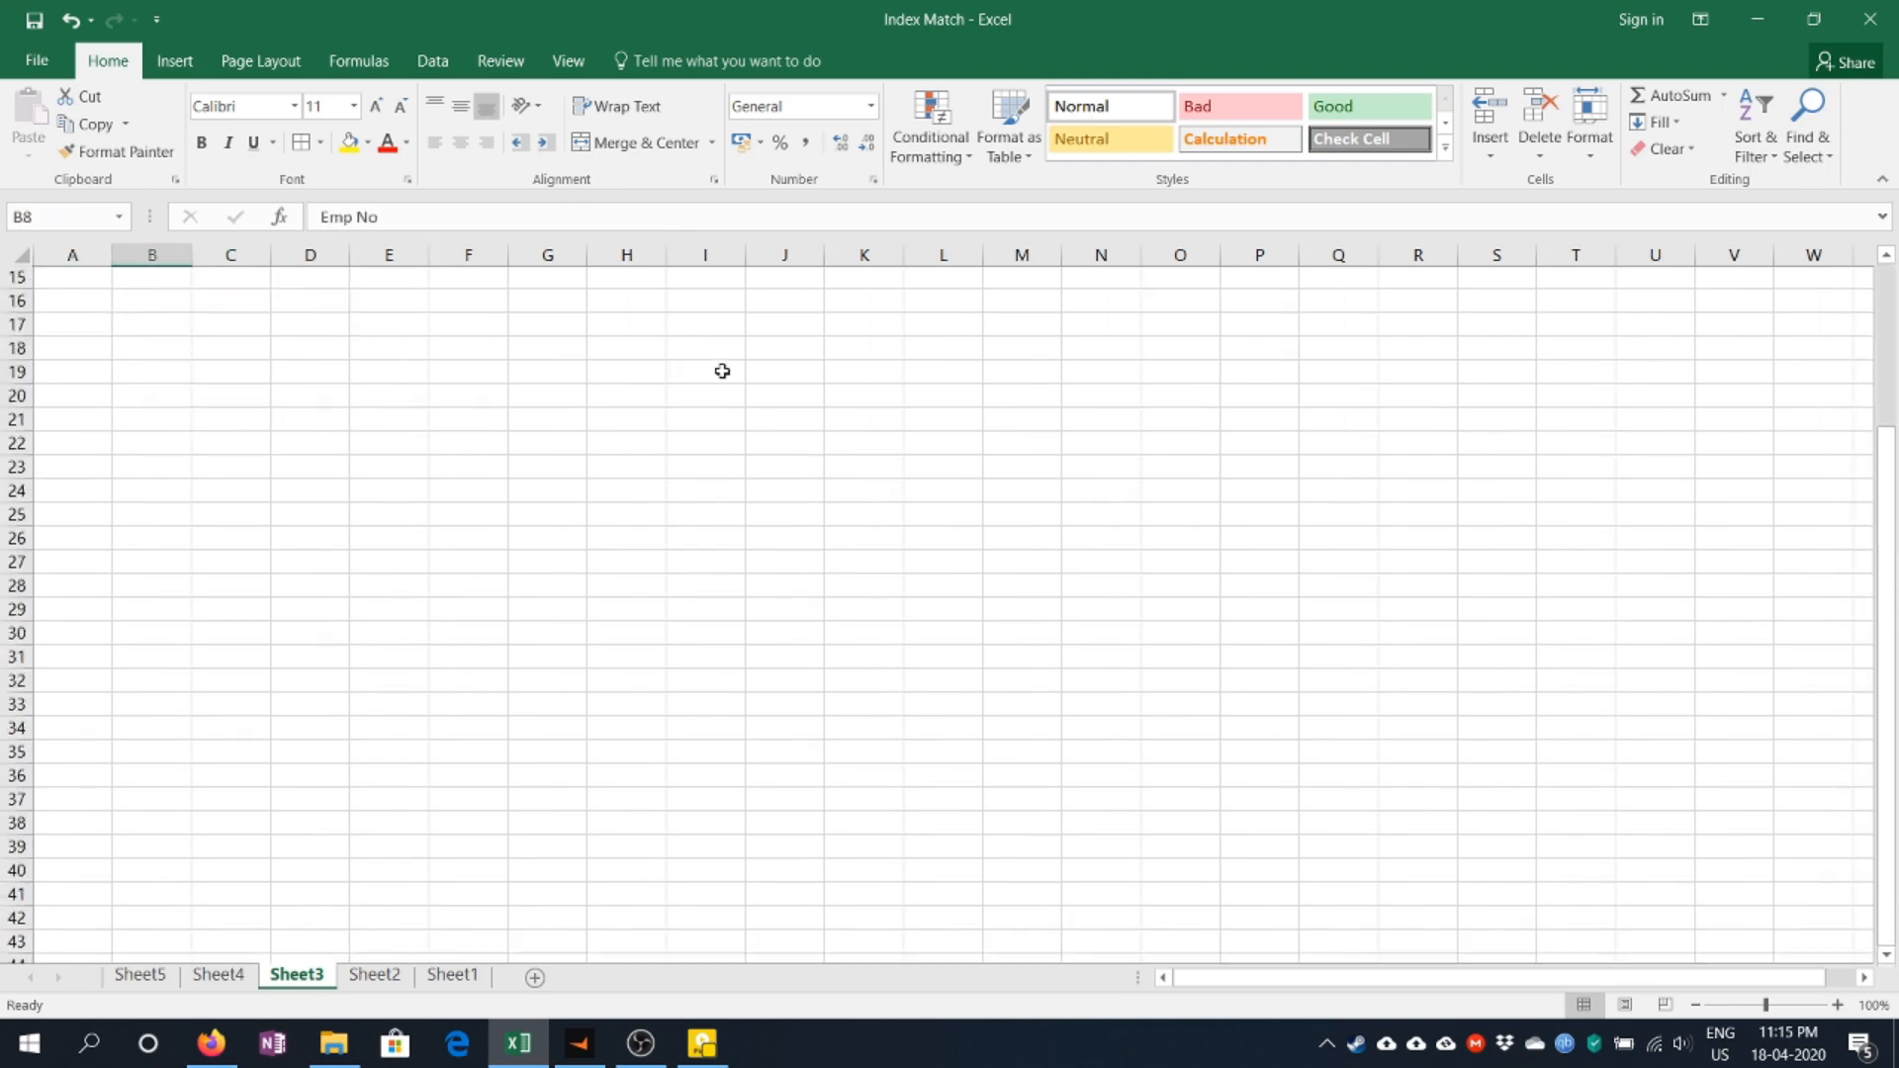
pyautogui.press('Right')
pyautogui.press('Right')
pyautogui.press('Down')
pyautogui.press('Down')
pyautogui.press('Down')
pyautogui.press('Down')
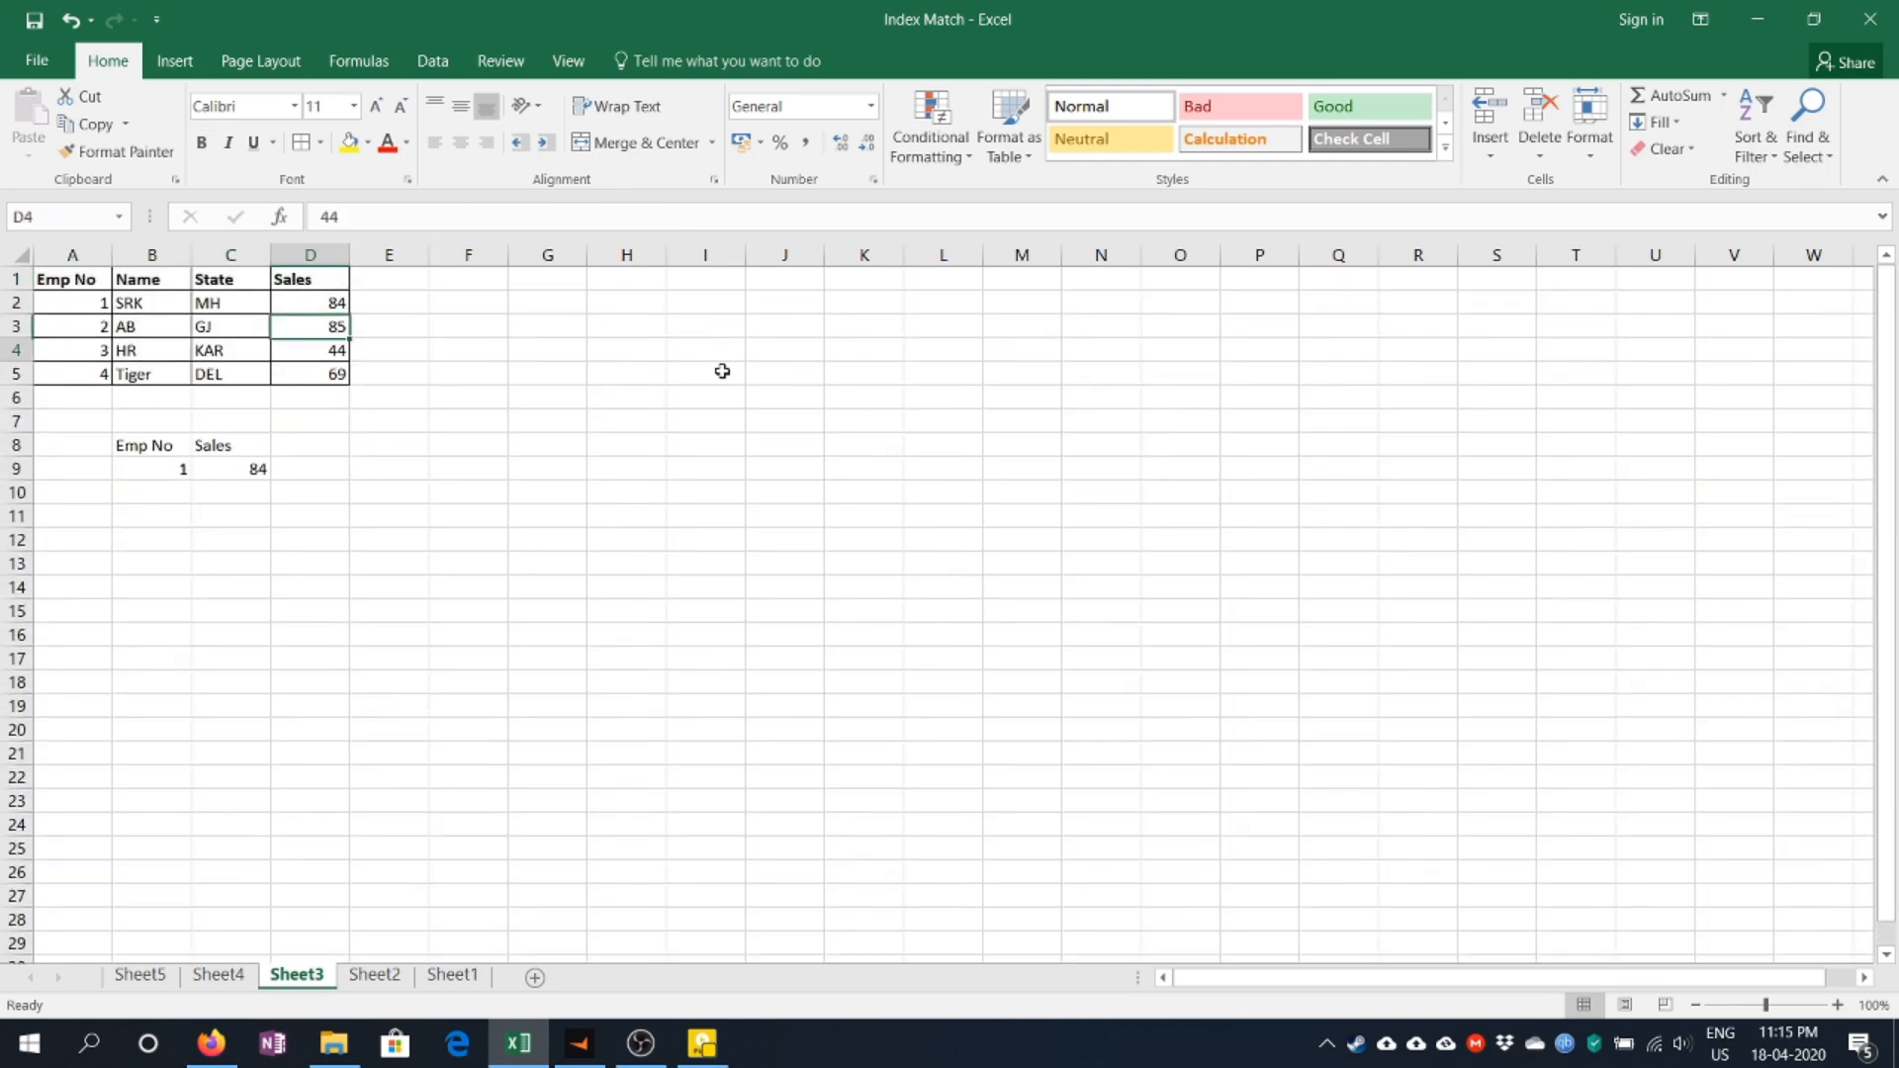
# Replace the formula in C9 with the start of a VLOOKUP that uses B9 as the lookup value.
pyautogui.press('Left')
pyautogui.press('Down')
pyautogui.press('Down')
pyautogui.press('Down')
pyautogui.press('Down')
pyautogui.write('=vl')
pyautogui.press('Tab')
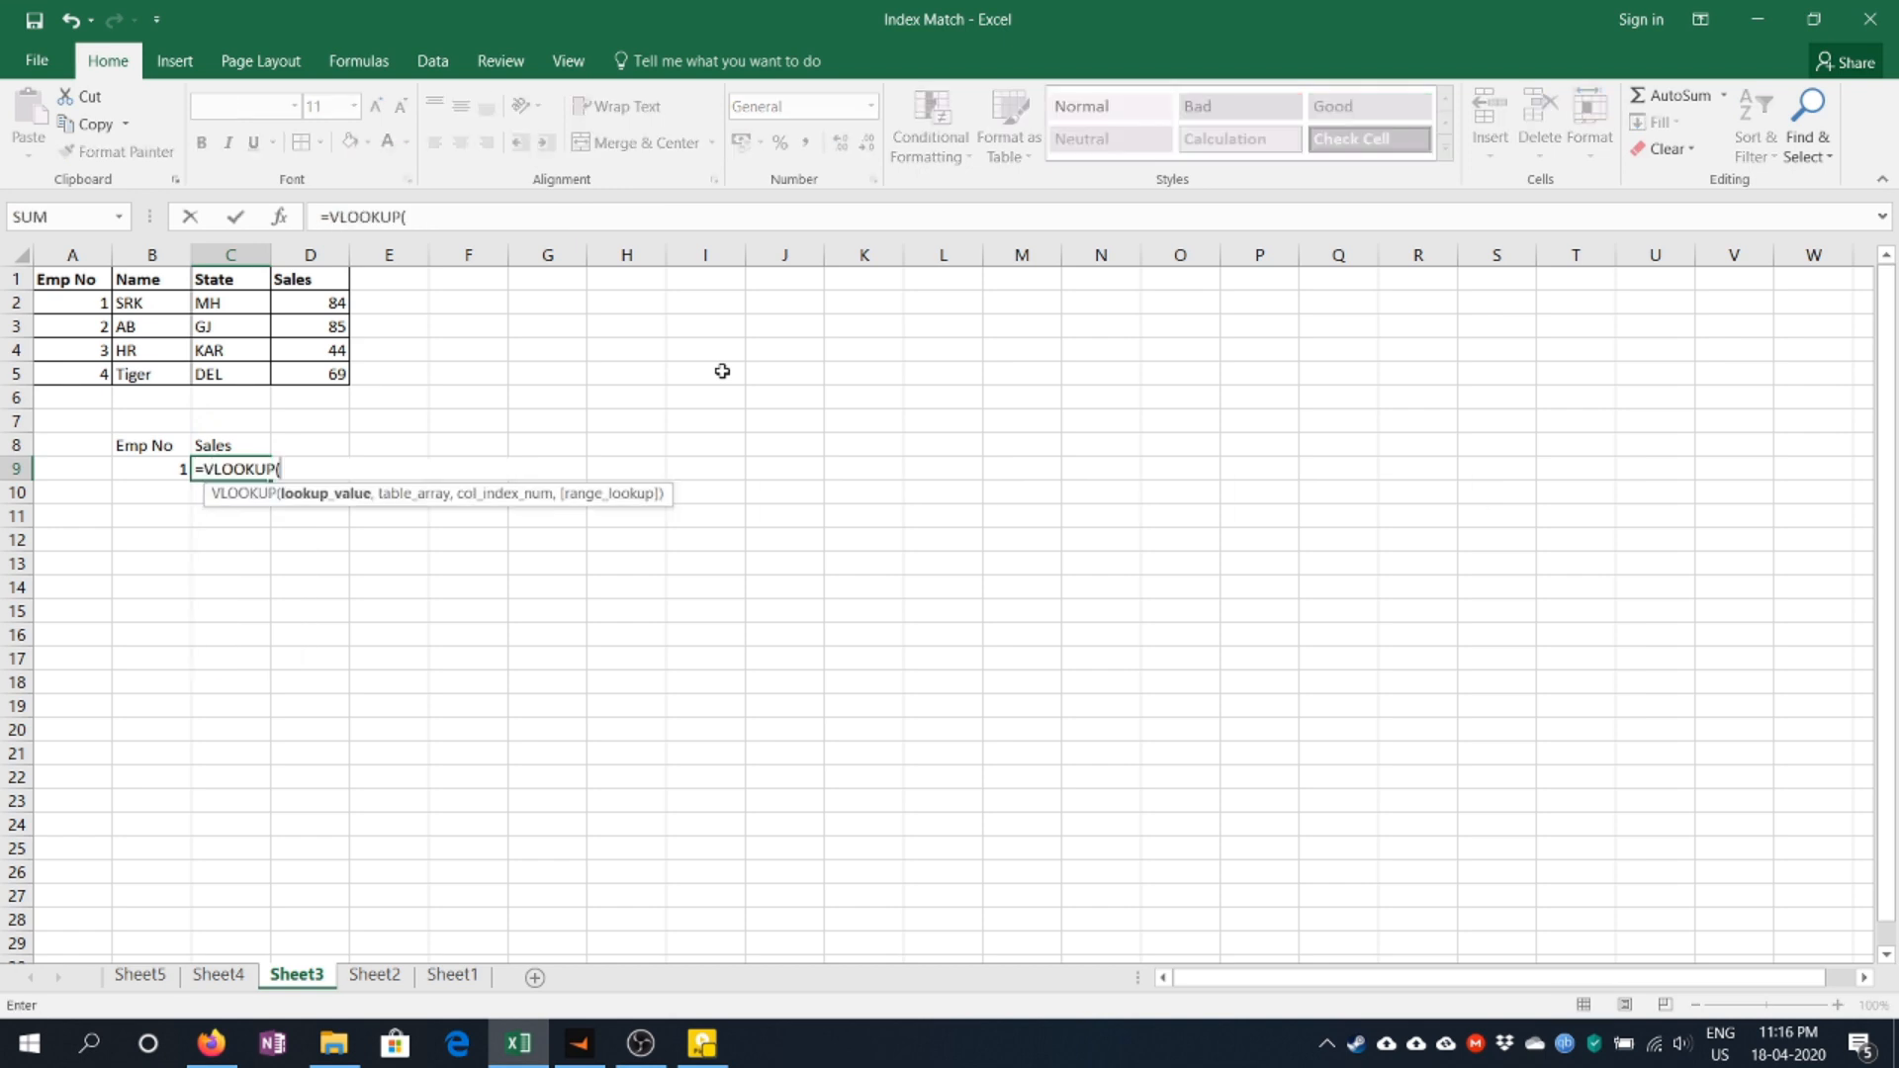
pyautogui.press('Left')
pyautogui.write(',')
# Complete the VLOOKUP in C9 with the absolute table range $A$1:$D$5 and column index 4.
pyautogui.hotkey('ctrl', 'Up')
pyautogui.hotkey('ctrl', 'Up')
pyautogui.hotkey('ctrl', 'Up')
pyautogui.hotkey('ctrl', 'Left')
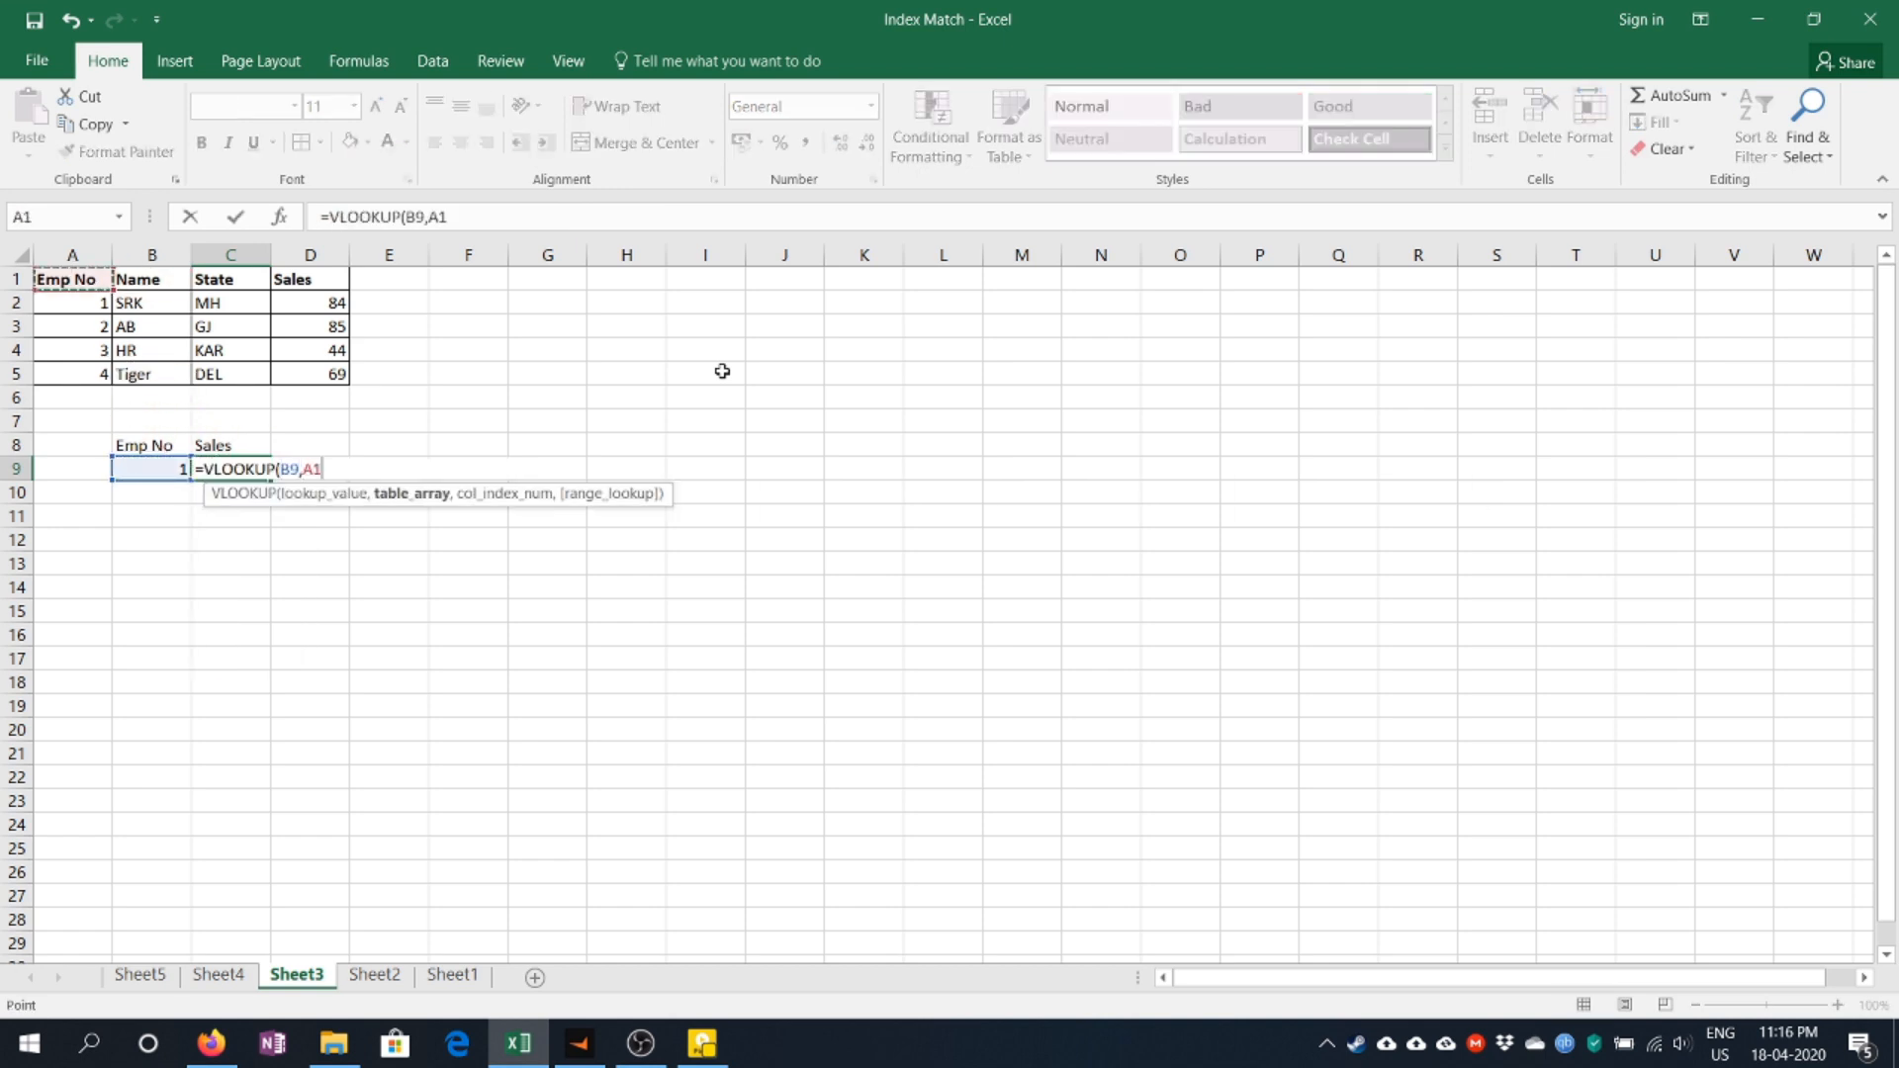
pyautogui.hotkey('ctrl', 'shift', 'Down')
pyautogui.hotkey('ctrl', 'shift', 'Right')
pyautogui.press('F4')
pyautogui.write(',4')
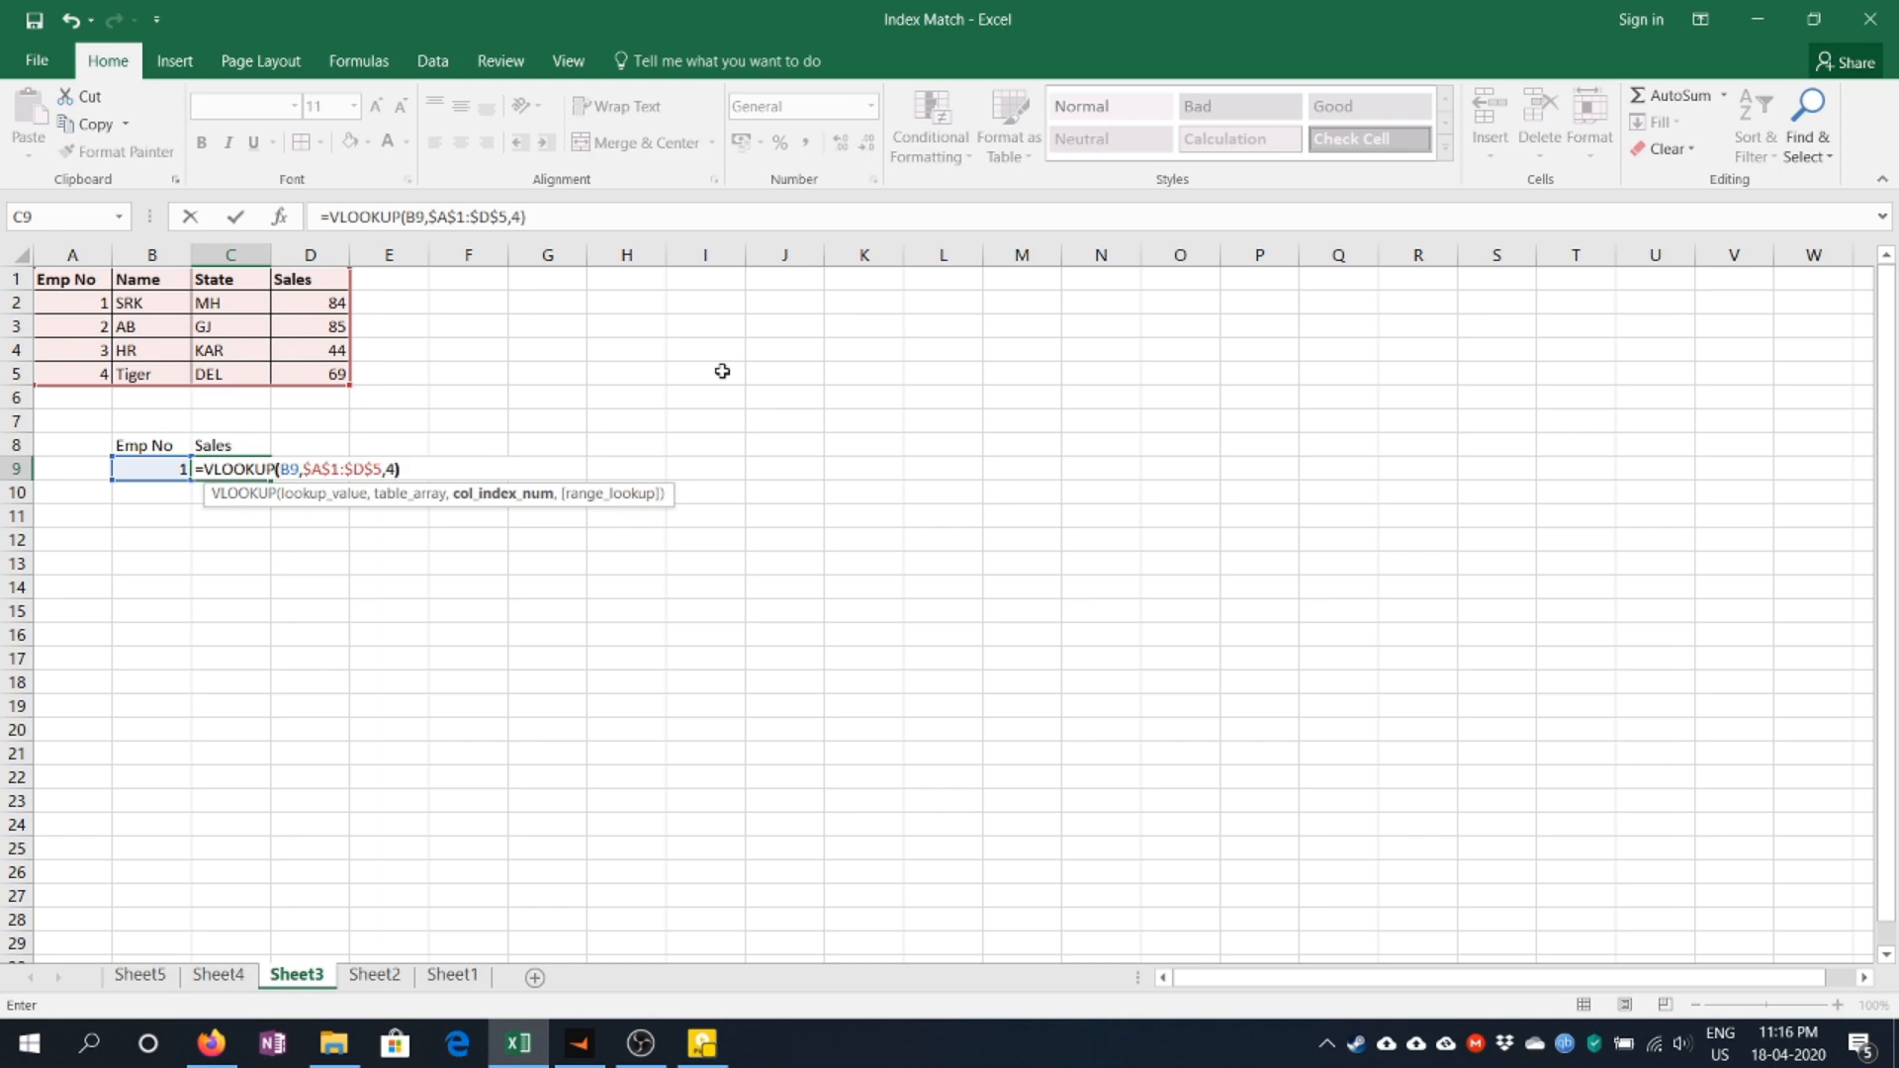
pyautogui.press('Return')
# Insert 17 blank columns between the State and Sales columns, moving Sales to column U.
pyautogui.hotkey('ctrl', 'Up')
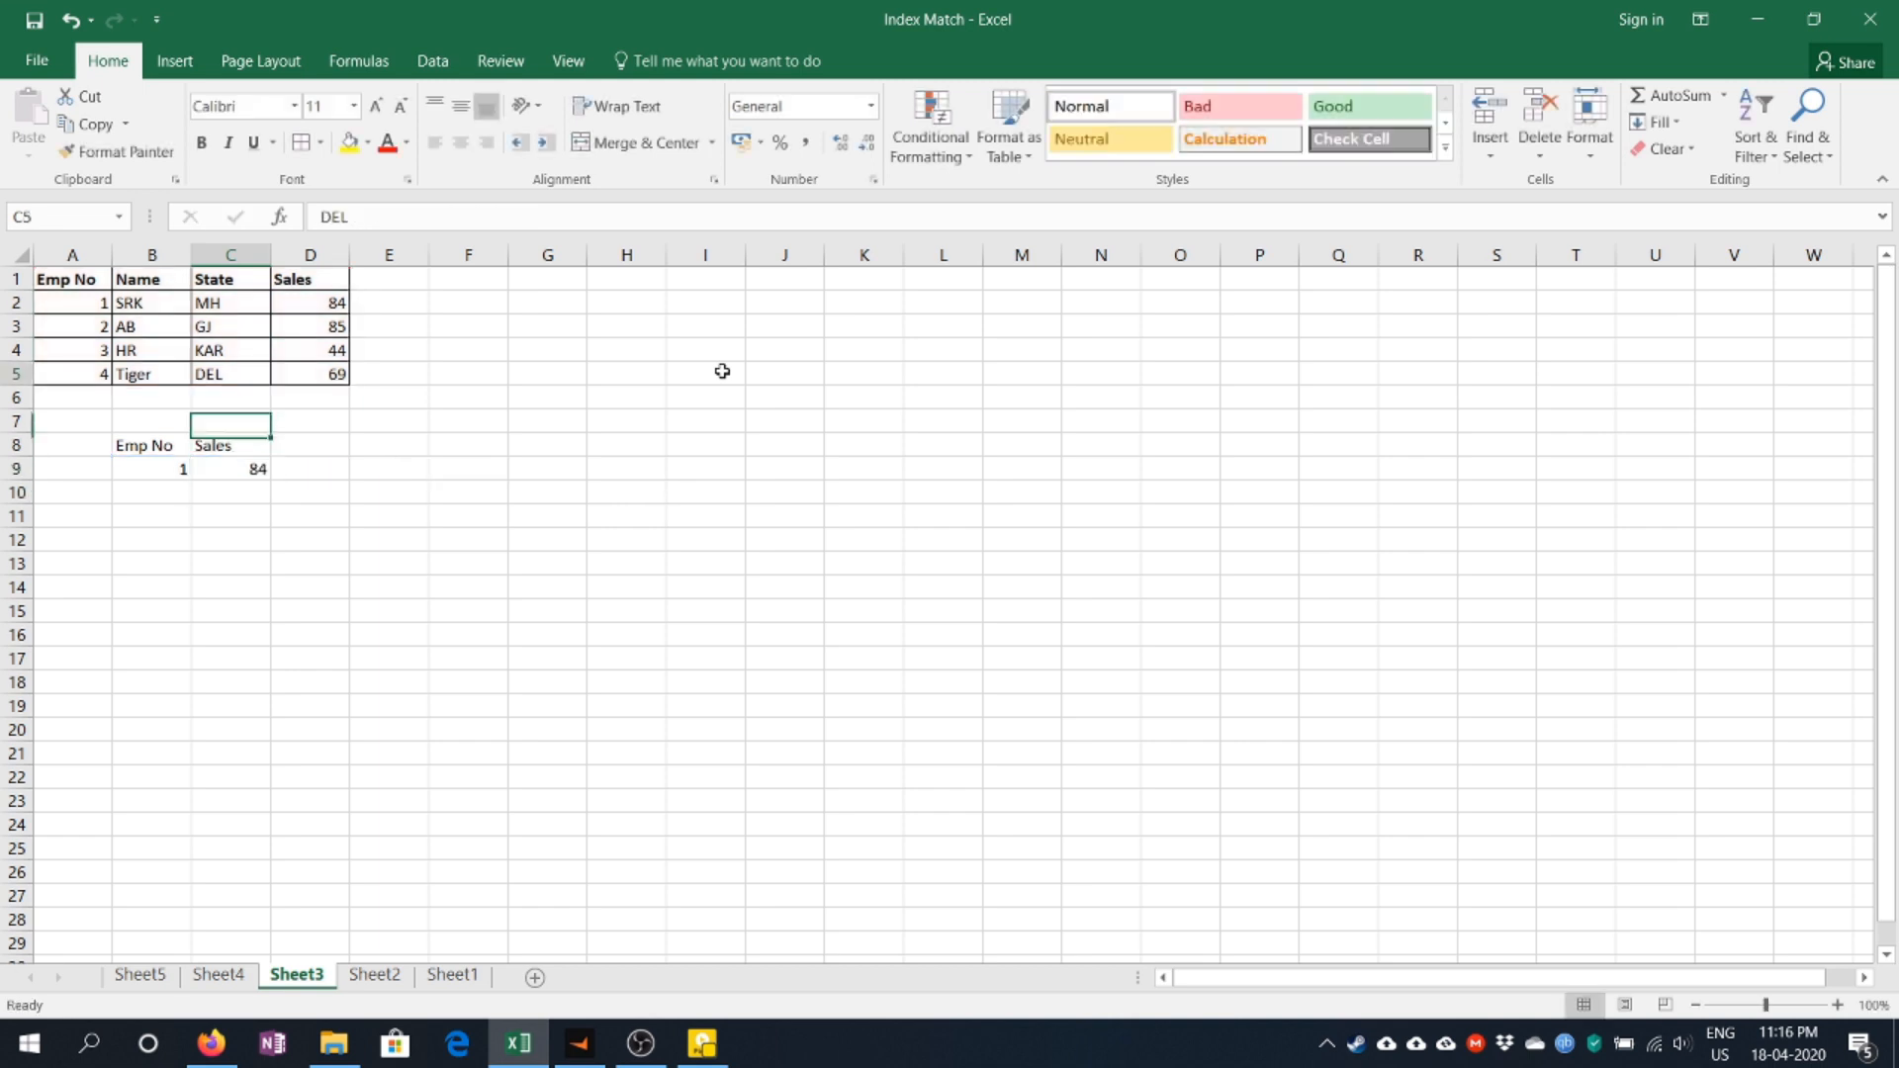
pyautogui.hotkey('ctrl', 'Up')
pyautogui.press('Right')
pyautogui.hotkey('ctrl', 'Up')
pyautogui.hotkey('ctrl', 'space')
pyautogui.hotkey('ctrl', 'shift', '+')
pyautogui.hotkey('ctrl', 'shift', '+')
pyautogui.hotkey('ctrl', 'shift', '+')
pyautogui.hotkey('ctrl', 'shift', '+')
pyautogui.hotkey('ctrl', 'shift', '+')
pyautogui.hotkey('ctrl', 'shift', '+')
pyautogui.hotkey('ctrl', 'shift', '+')
pyautogui.hotkey('ctrl', 'shift', '+')
pyautogui.hotkey('ctrl', 'shift', '+')
pyautogui.hotkey('ctrl', 'shift', '+')
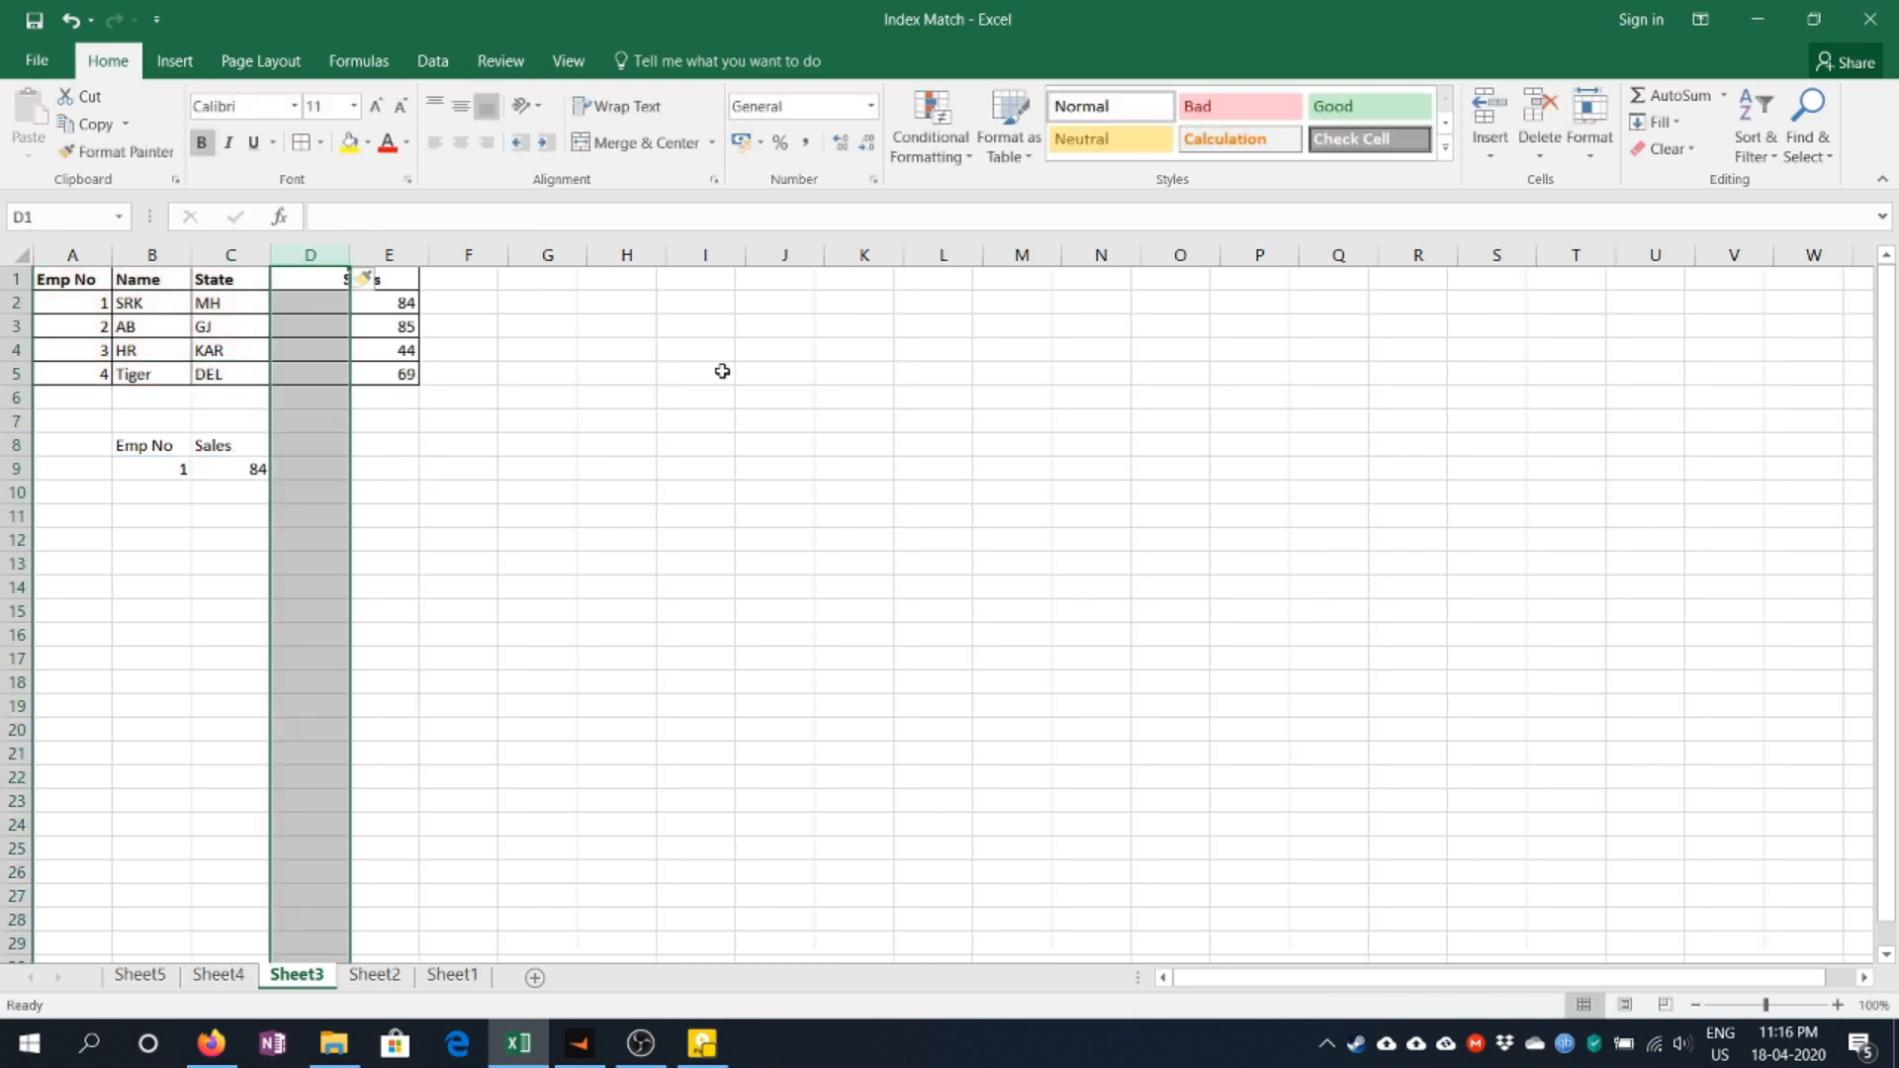
pyautogui.hotkey('ctrl', 'shift', '+')
pyautogui.hotkey('ctrl', 'shift', '+')
pyautogui.hotkey('ctrl', 'shift', '+')
pyautogui.hotkey('ctrl', 'shift', '+')
pyautogui.hotkey('ctrl', 'shift', '+')
pyautogui.hotkey('ctrl', 'shift', '+')
pyautogui.hotkey('ctrl', 'shift', '+')
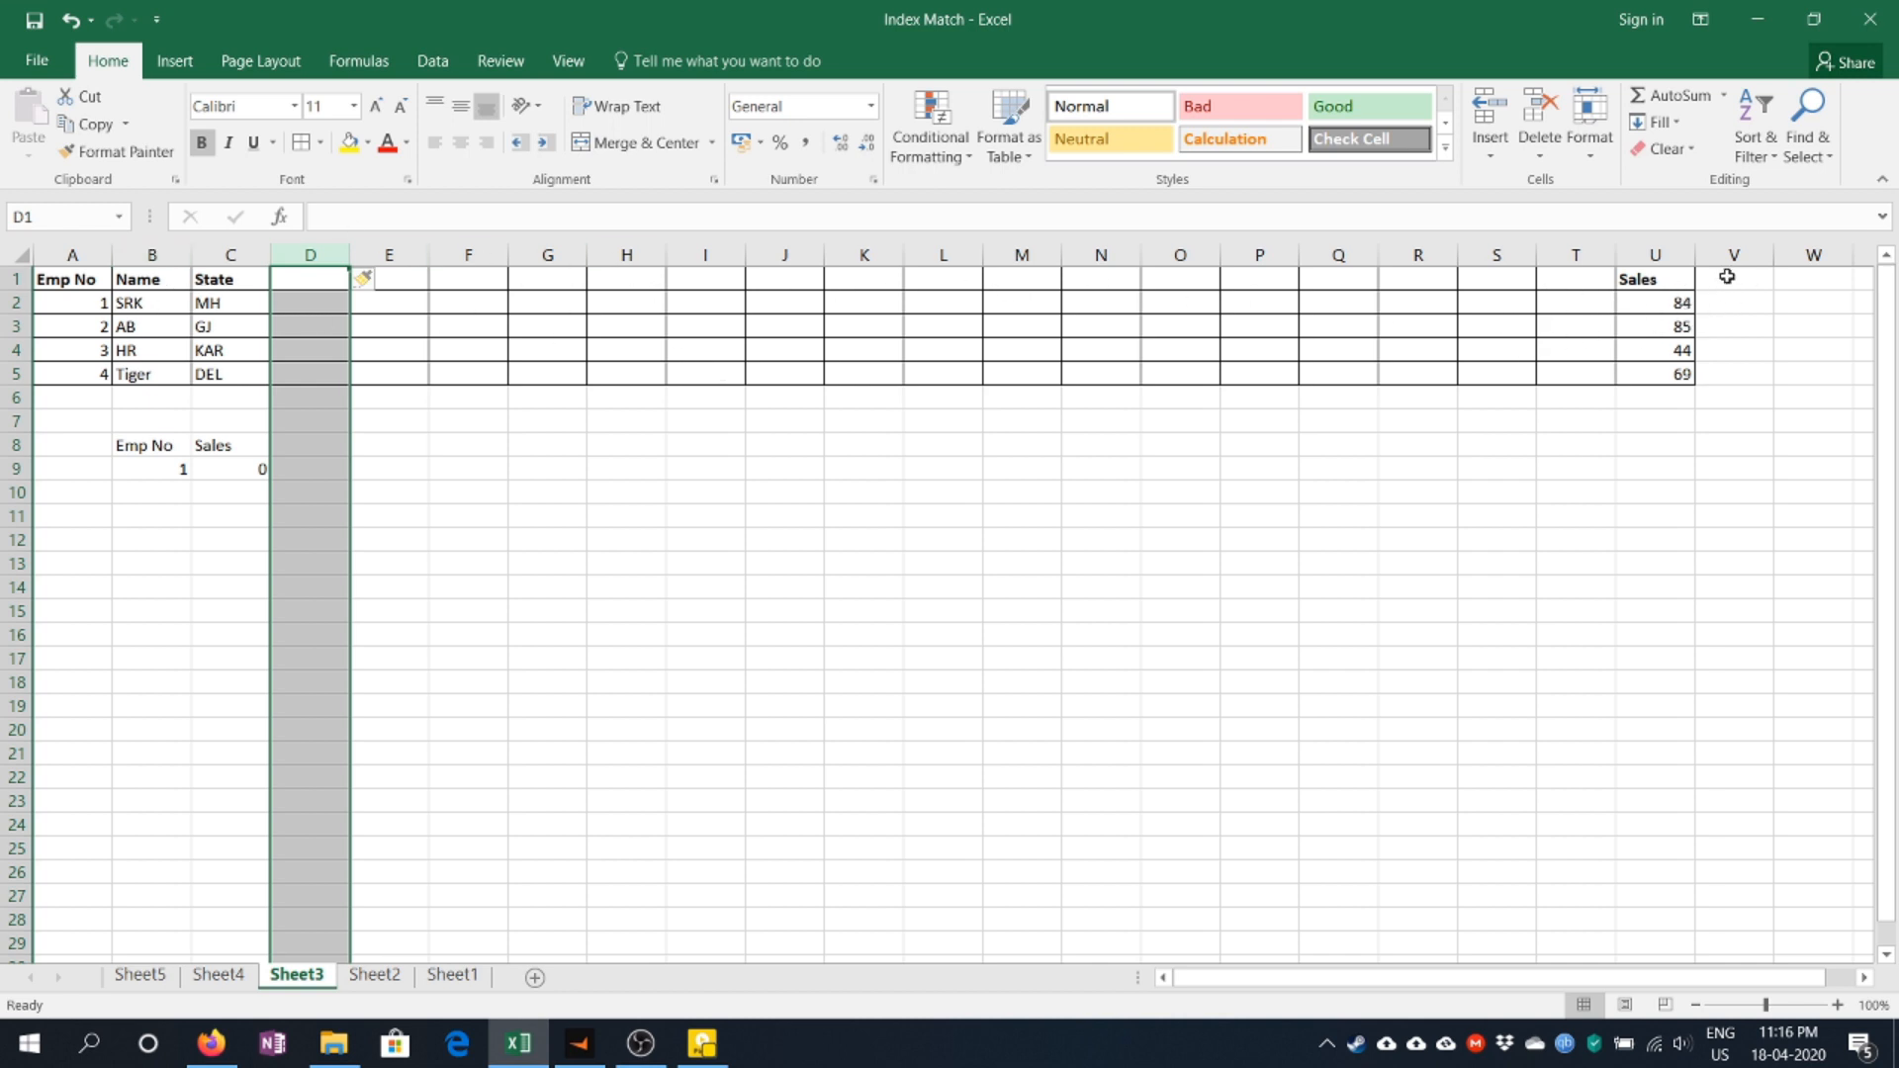
# Replace the formula in C9 with the start of an INDEX over the absolute Sales range $U$1:$U$5.
pyautogui.click(255, 472)
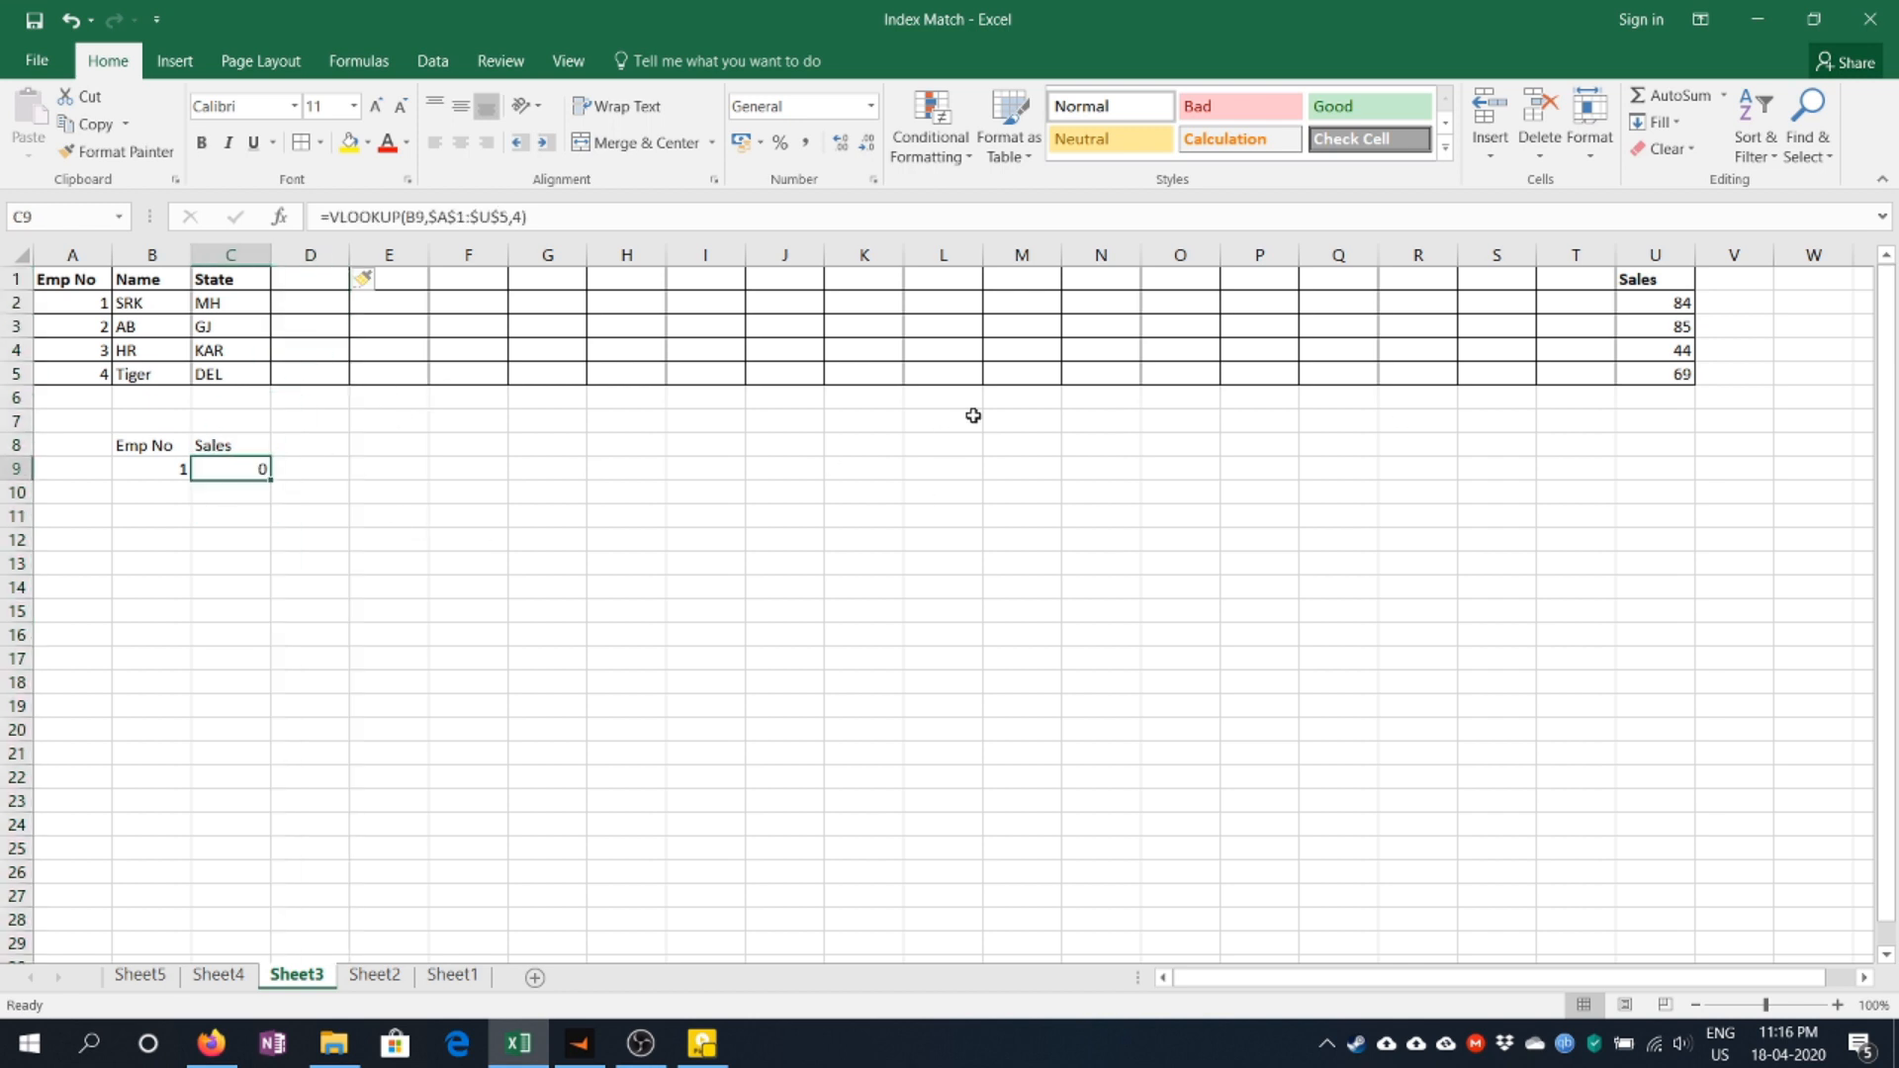
pyautogui.write('=ind')
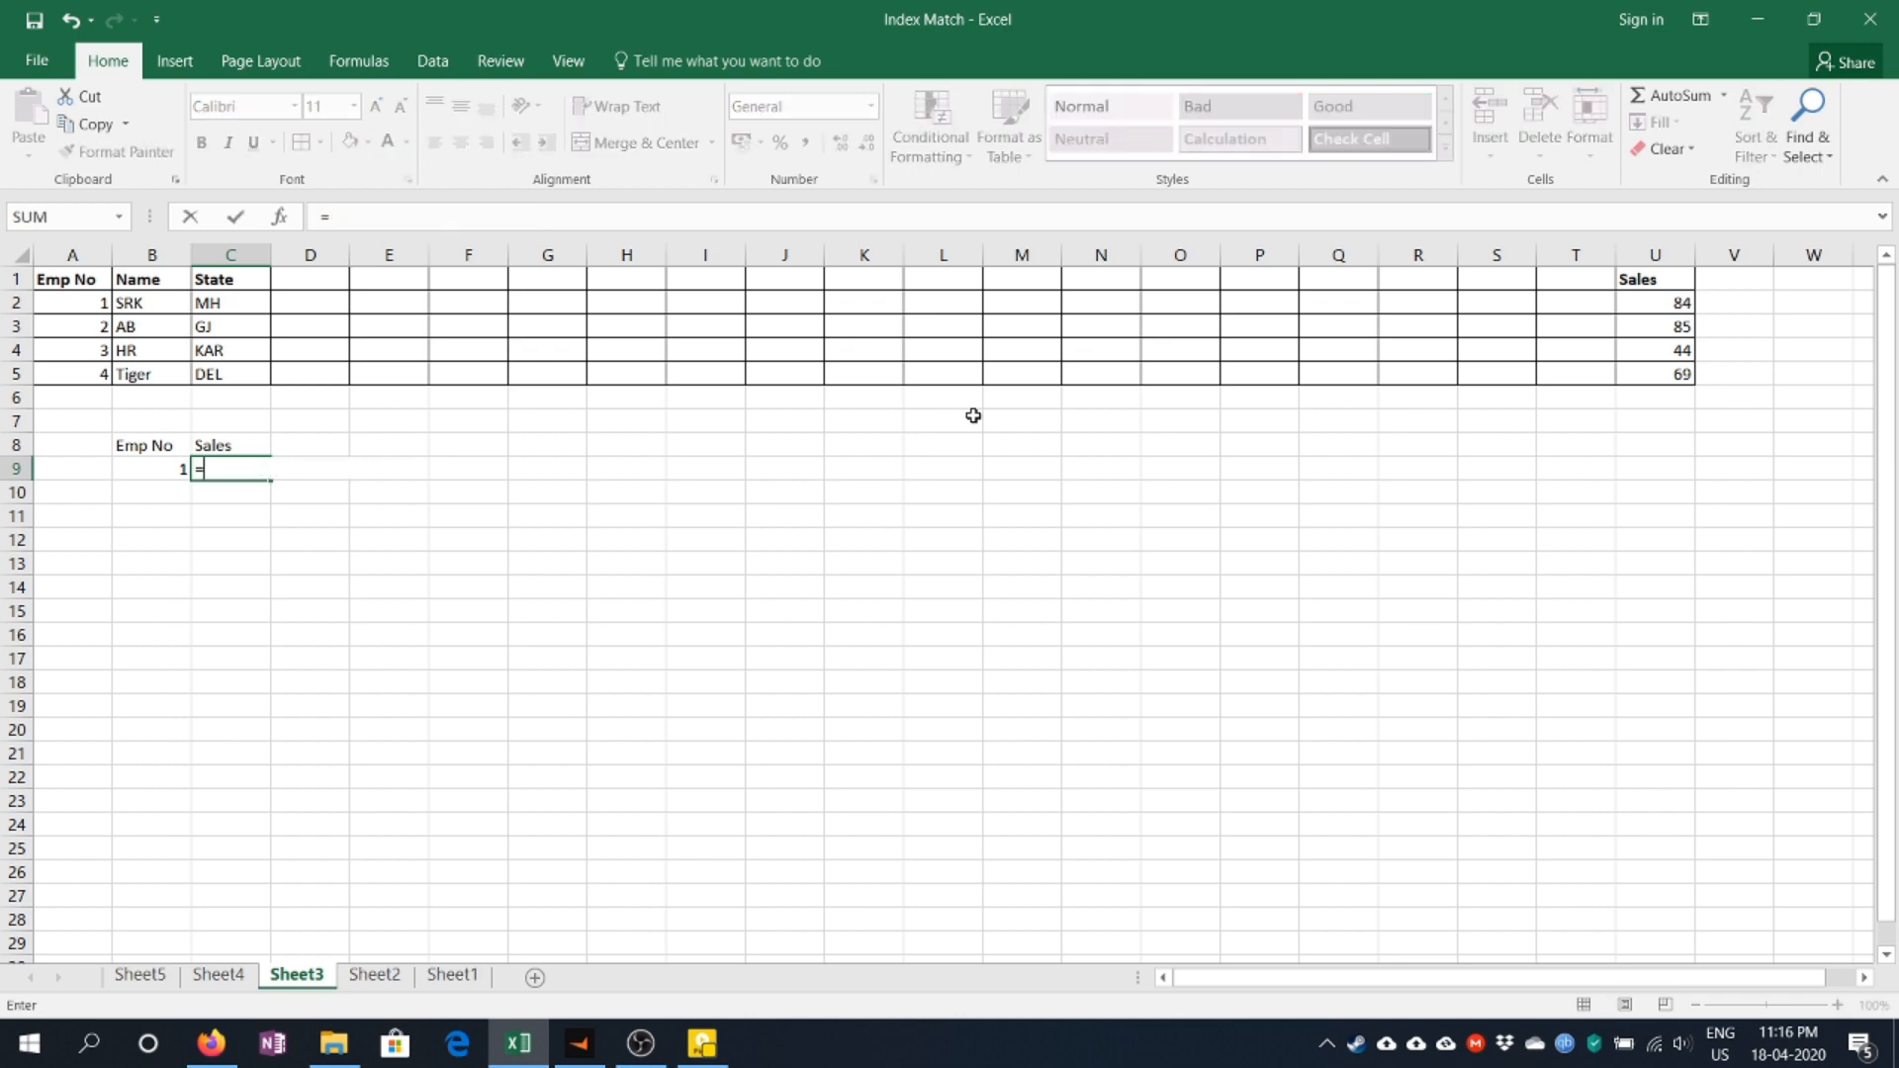
pyautogui.press('Tab')
pyautogui.press('Up')
pyautogui.hotkey('ctrl', 'Up')
pyautogui.hotkey('ctrl', 'Up')
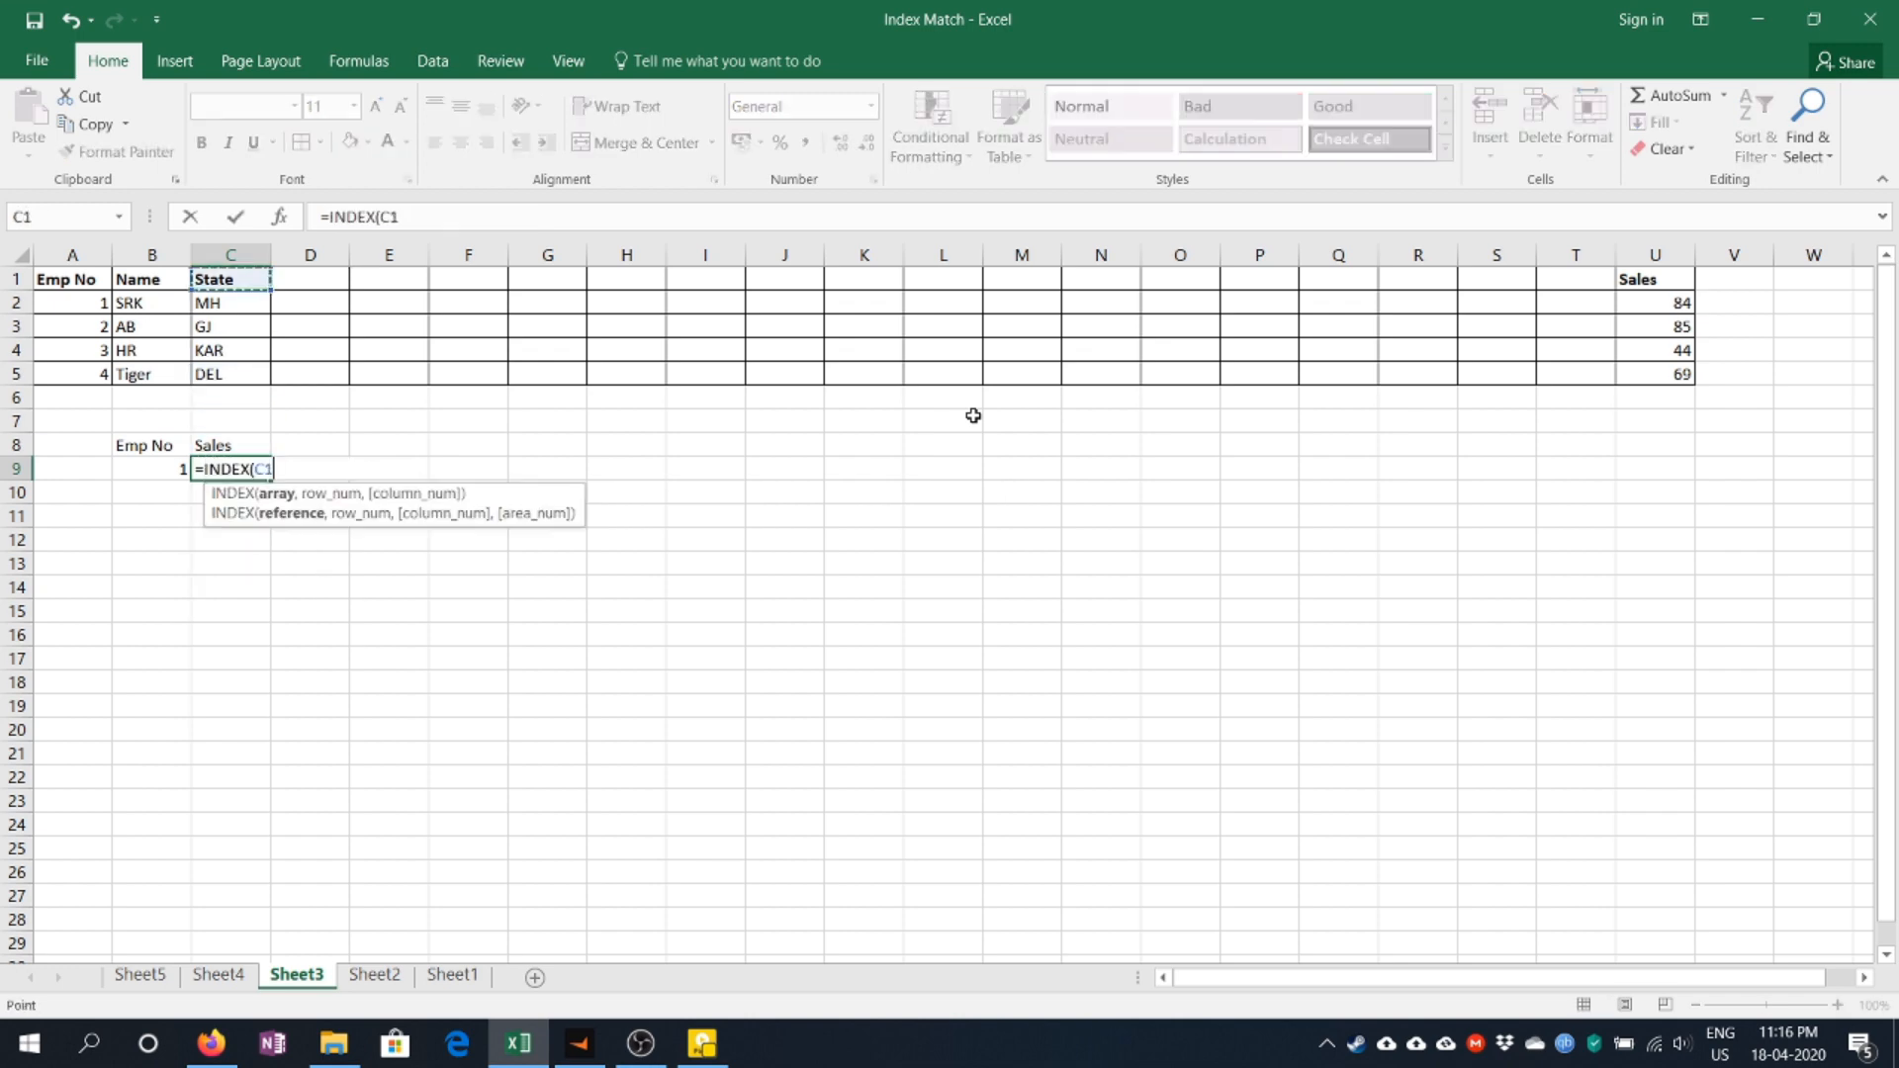
pyautogui.press('Left')
pyautogui.press('Left')
pyautogui.hotkey('ctrl', 'shift', 'Down')
pyautogui.hotkey('ctrl', 'shift', 'Right')
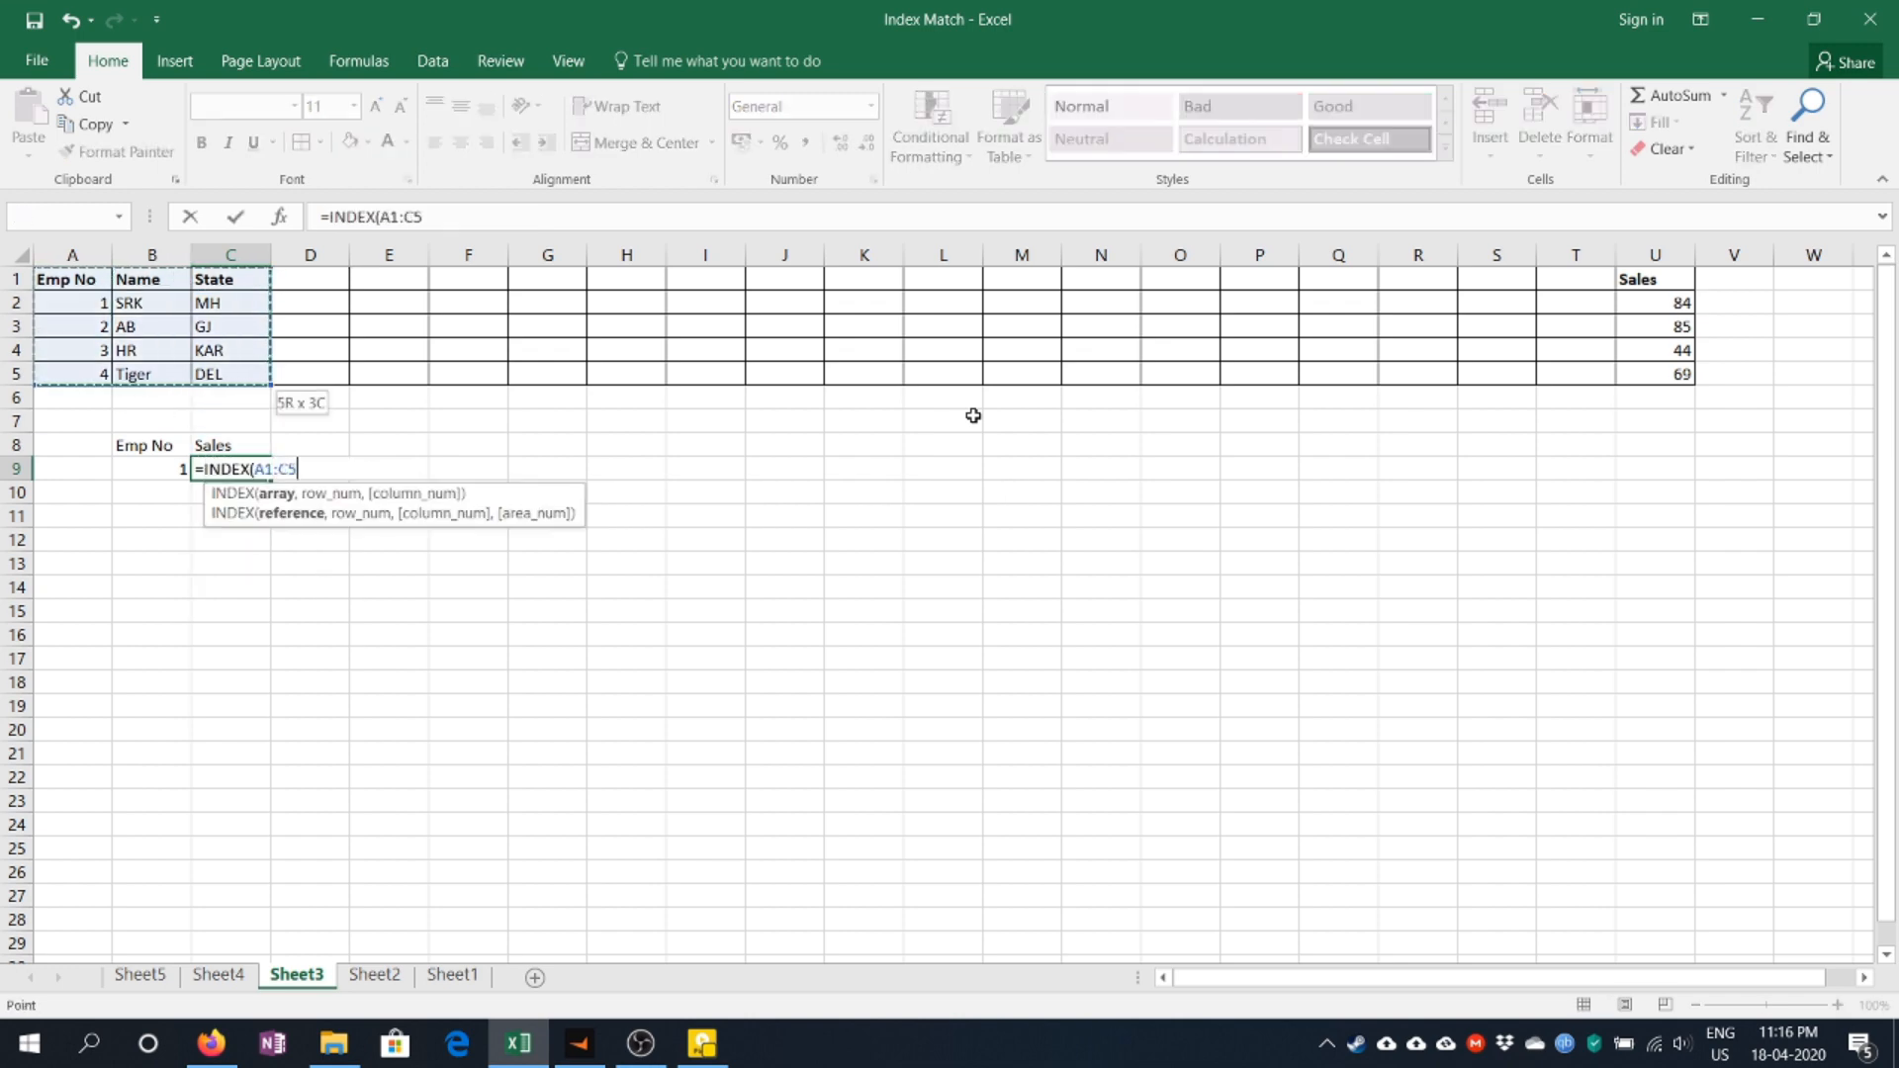
pyautogui.hotkey('ctrl', 'shift', 'Right')
pyautogui.press('Right')
pyautogui.press('Right')
pyautogui.hotkey('ctrl', 'Right')
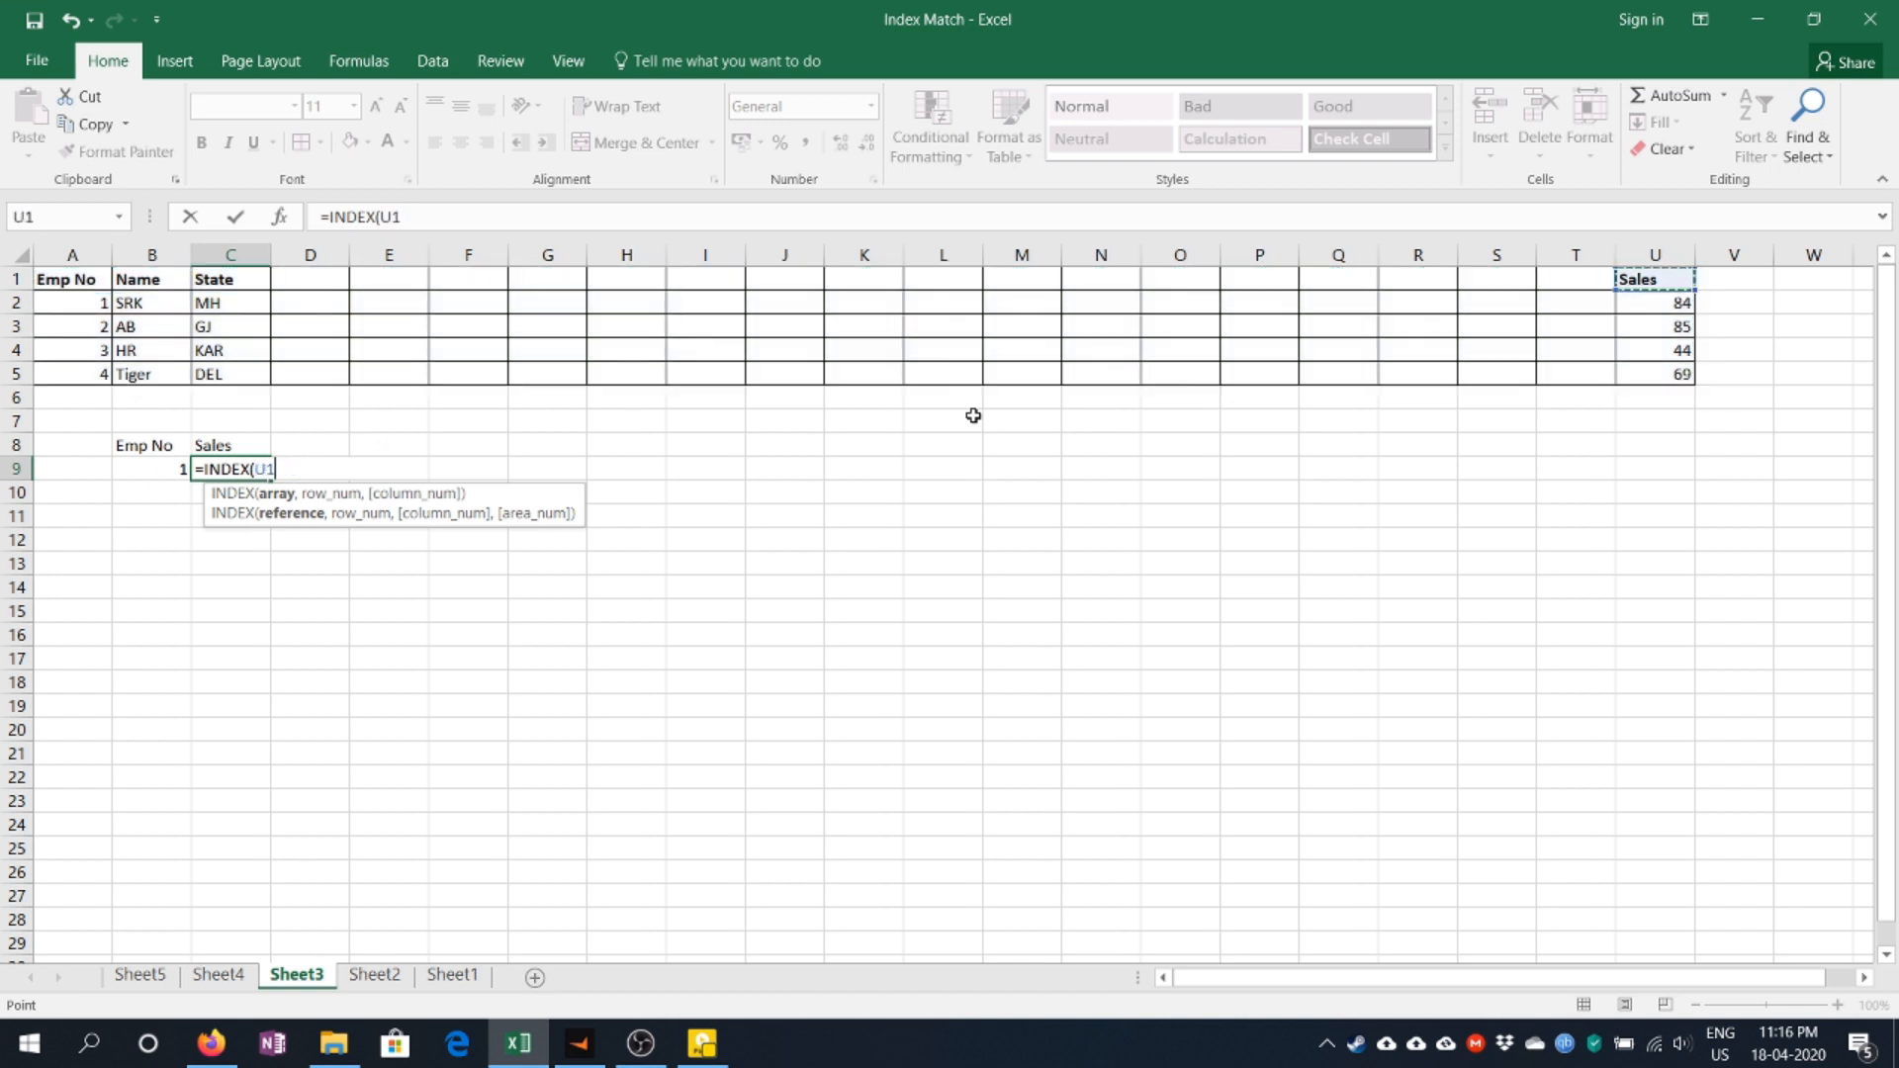
pyautogui.hotkey('ctrl', 'shift', 'Down')
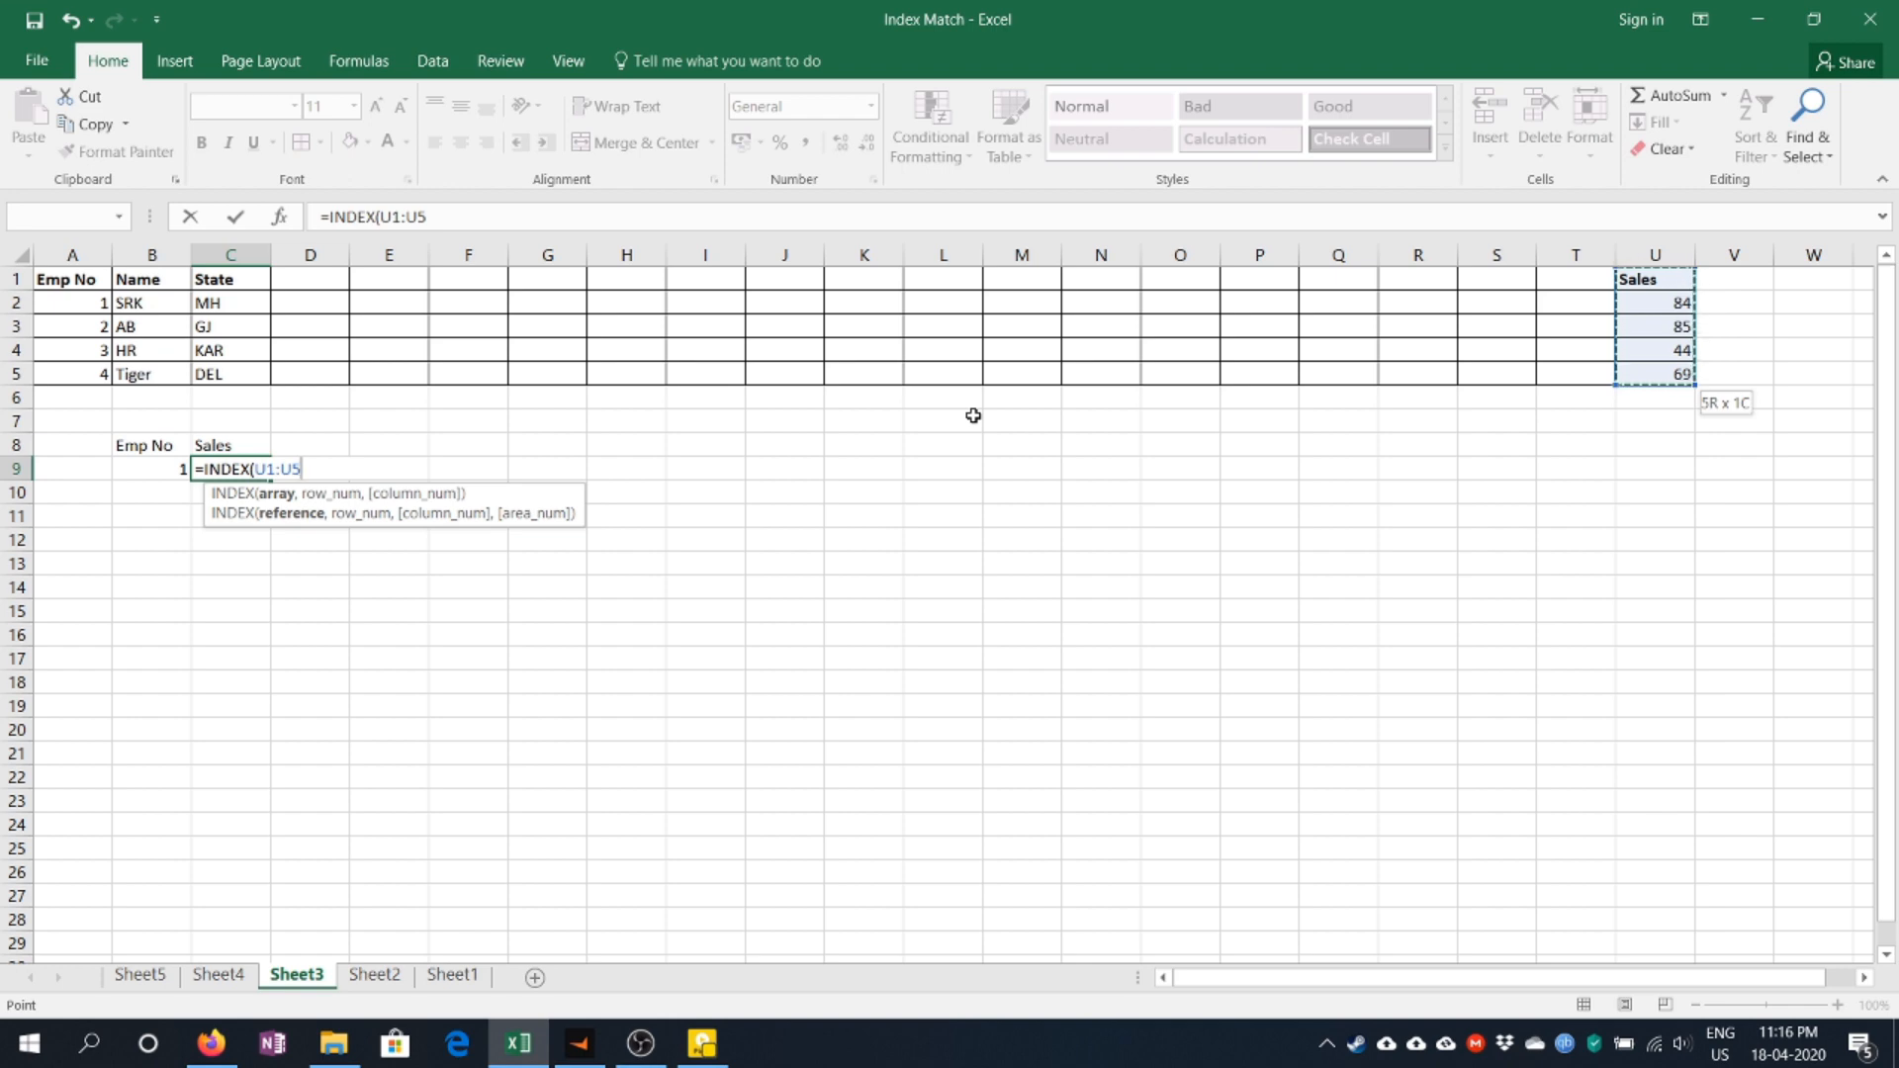
pyautogui.press('F4')
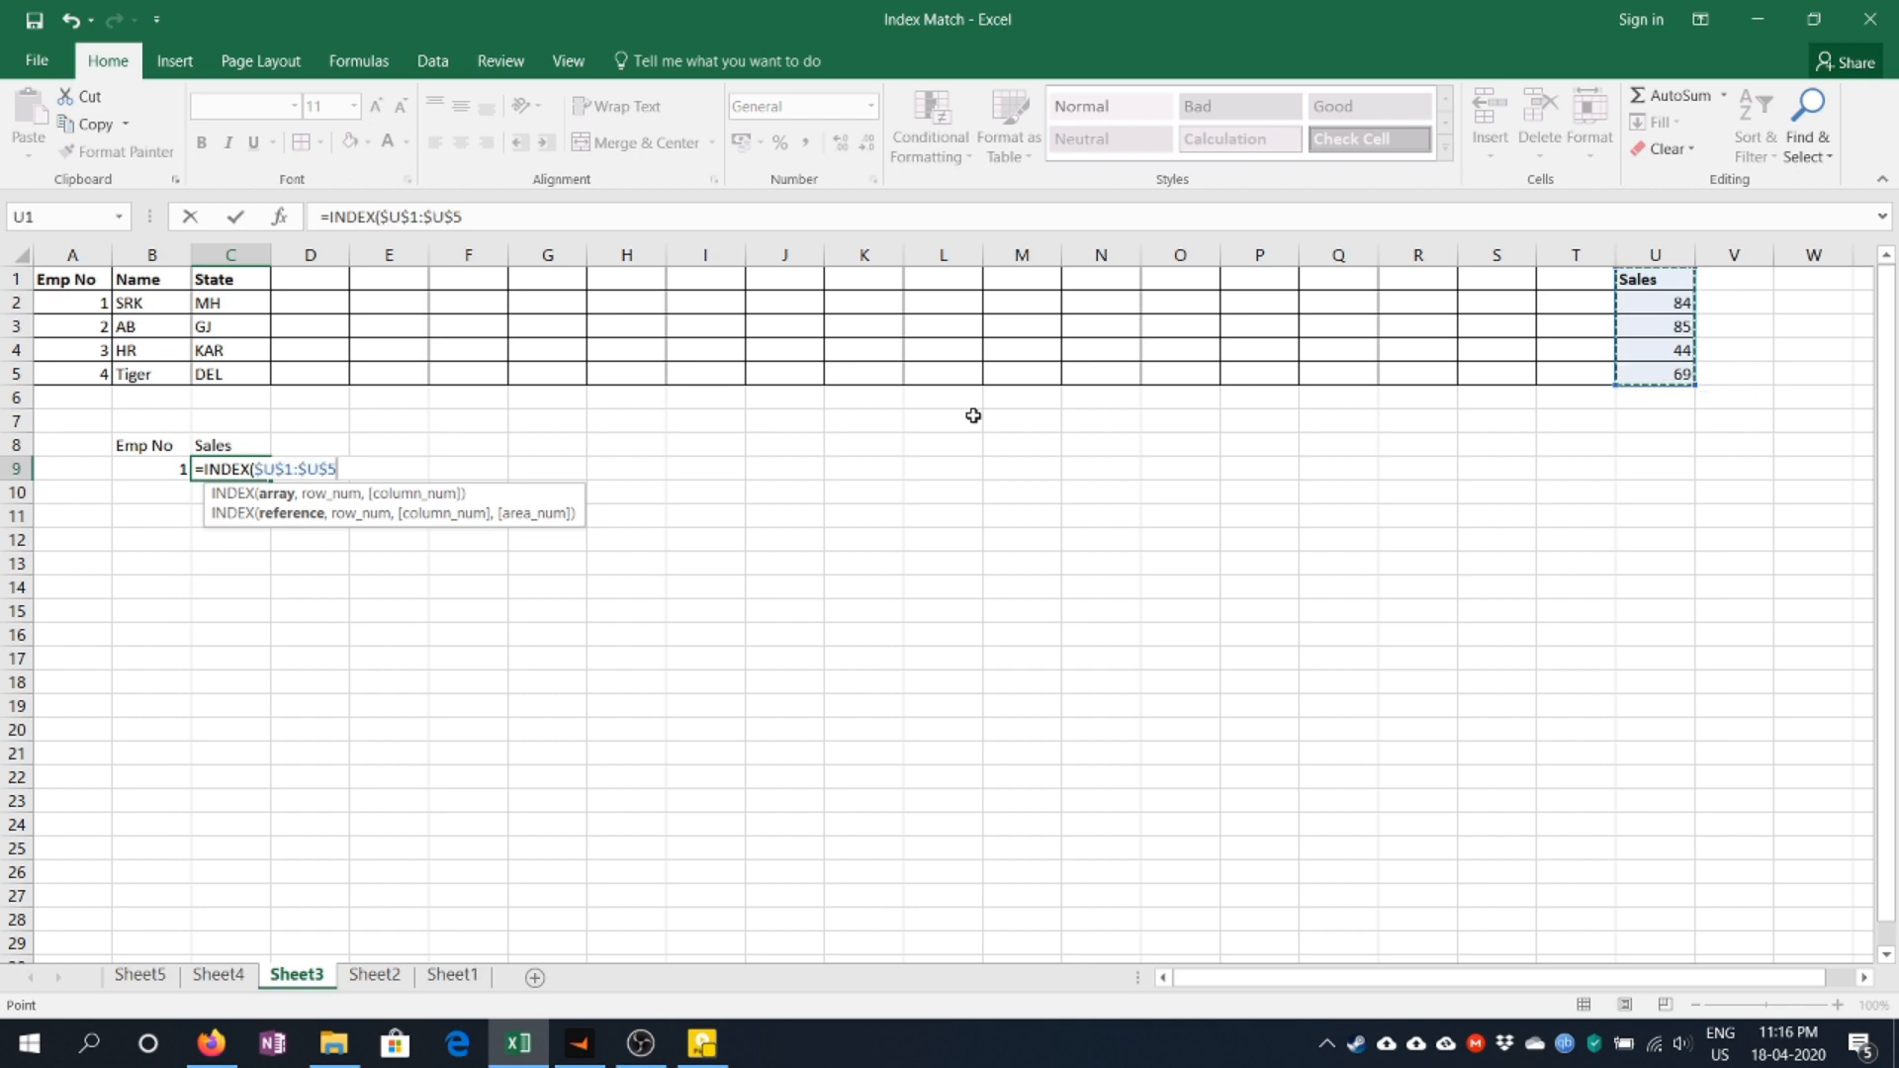
# Finish the C9 formula with an exact MATCH of B9 in $A$1:$A$5 as row number and an empty column number.
pyautogui.write(',m')
pyautogui.press('Tab')
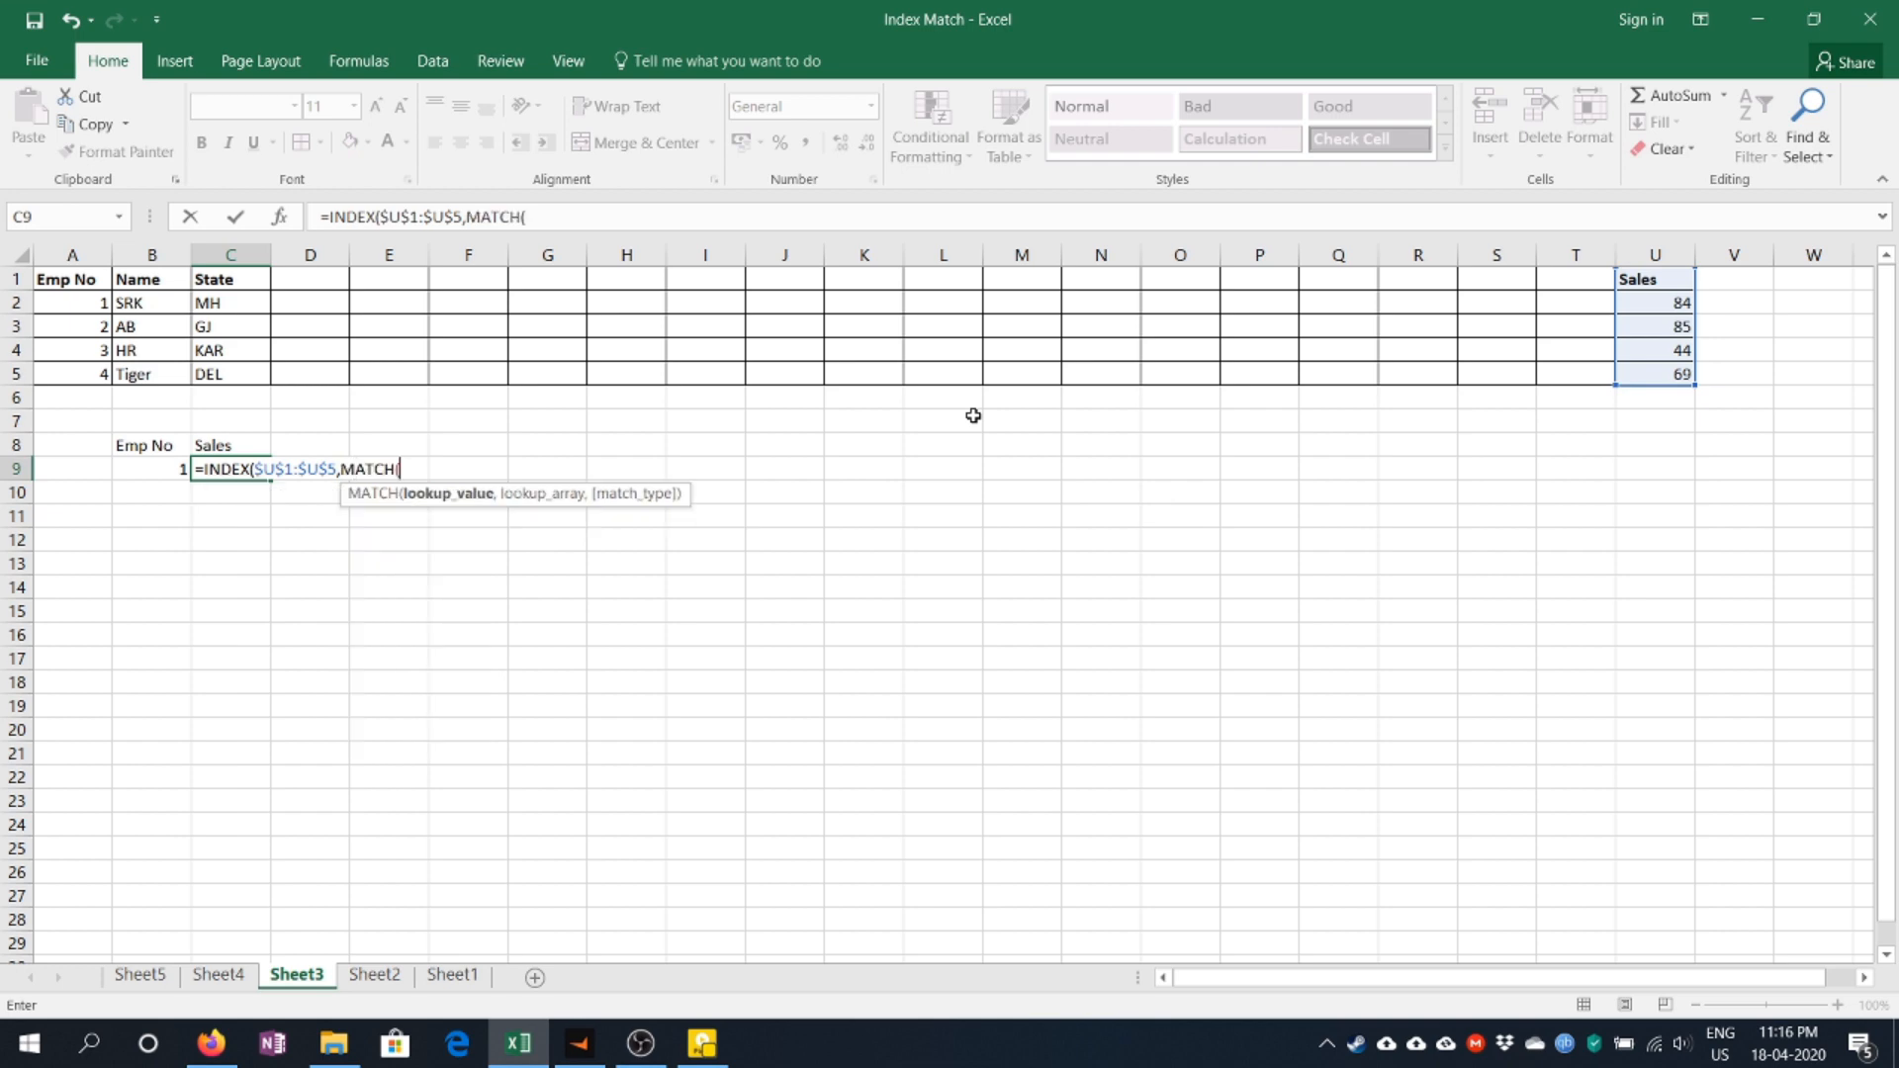
pyautogui.press('Left')
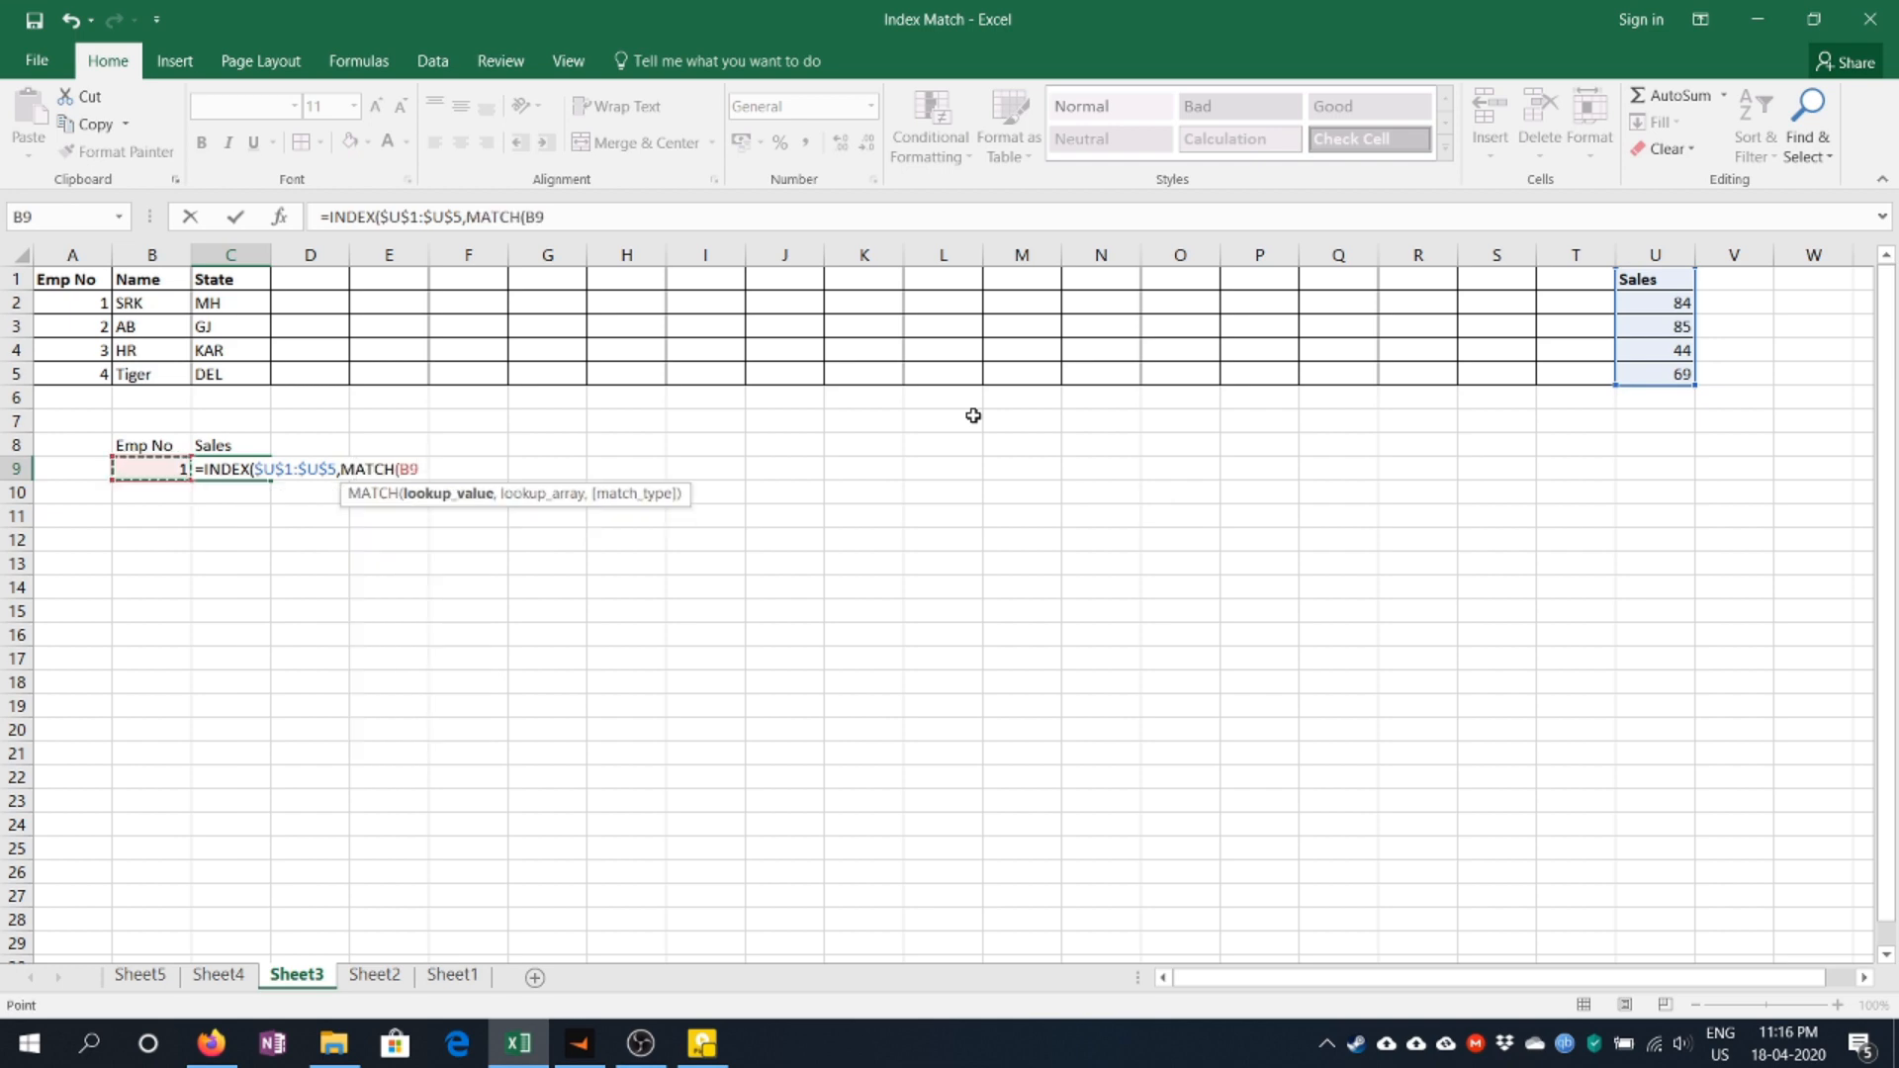
pyautogui.write(',')
pyautogui.press('Left')
pyautogui.press('Up')
pyautogui.press('Up')
pyautogui.press('Up')
pyautogui.press('Up')
pyautogui.press('Up')
pyautogui.press('Up')
pyautogui.press('Up')
pyautogui.press('Up')
pyautogui.press('Left')
pyautogui.hotkey('ctrl', 'shift', 'Down')
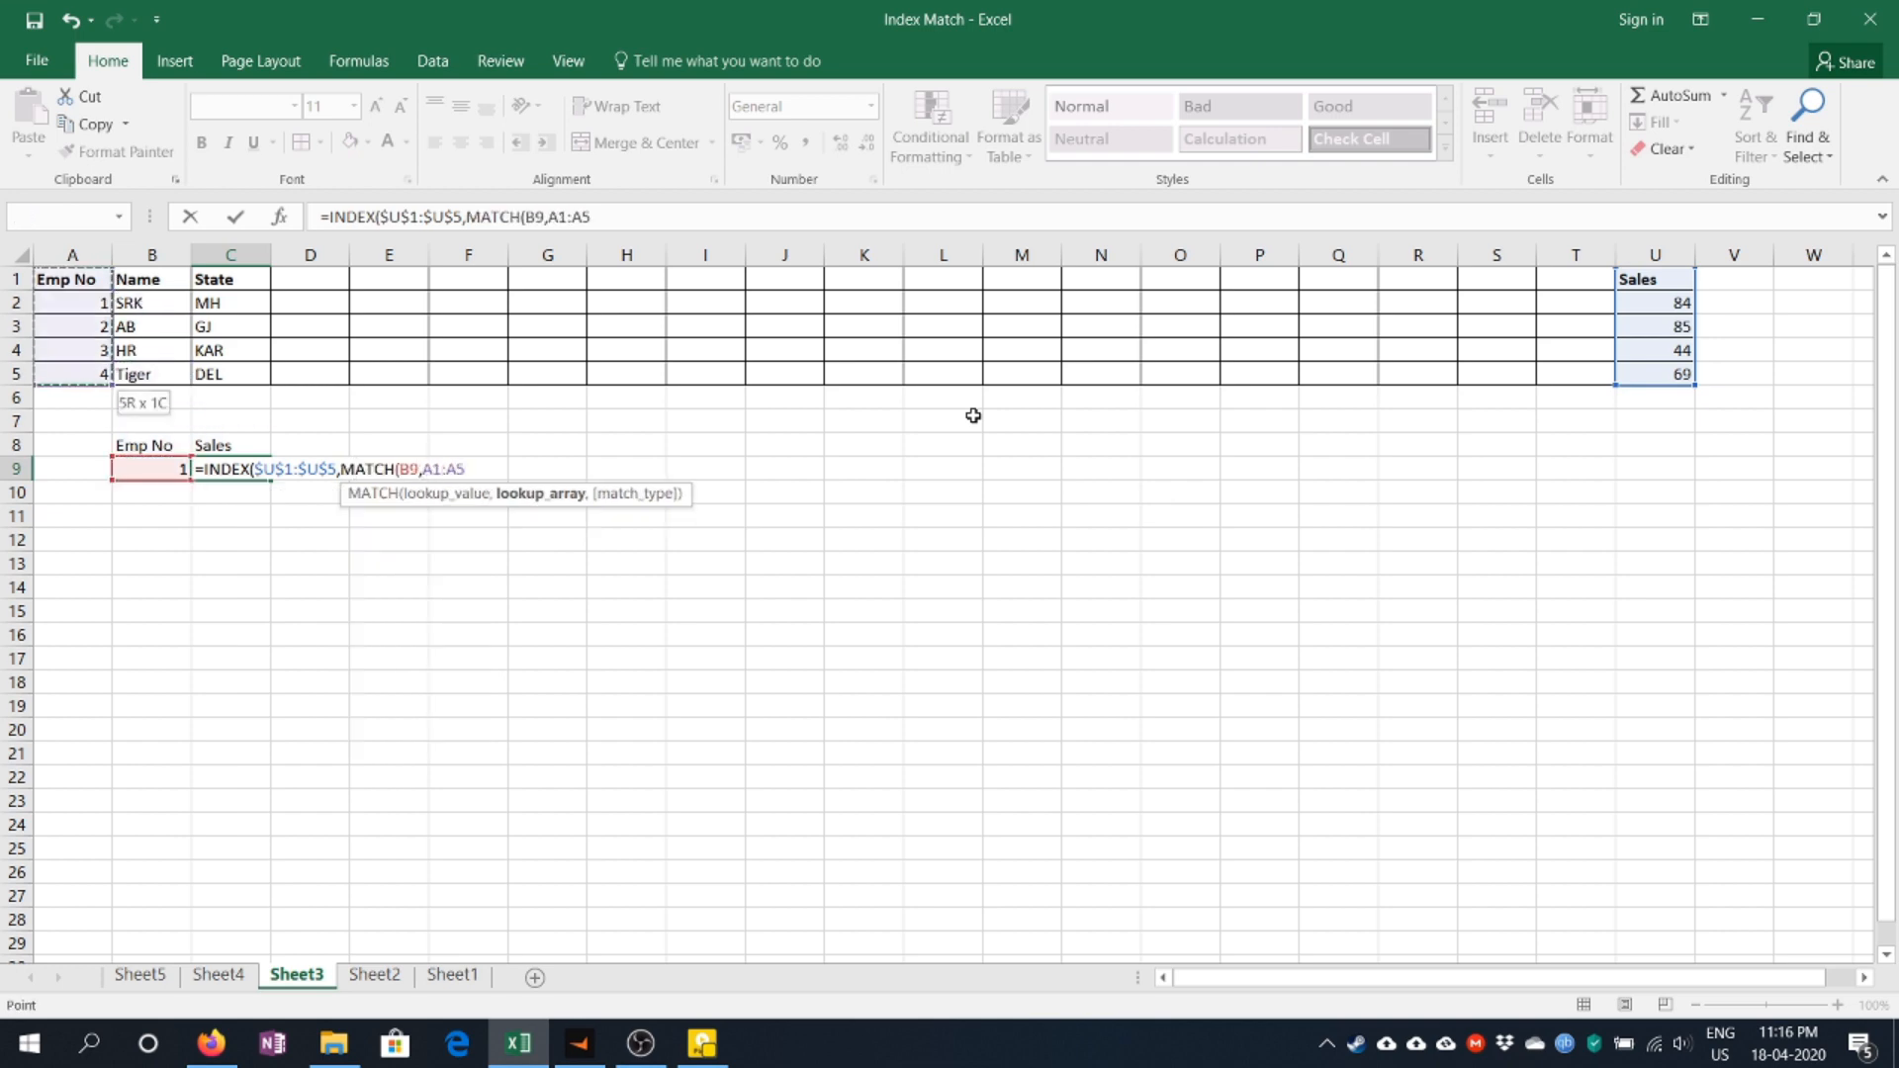
pyautogui.press('F4')
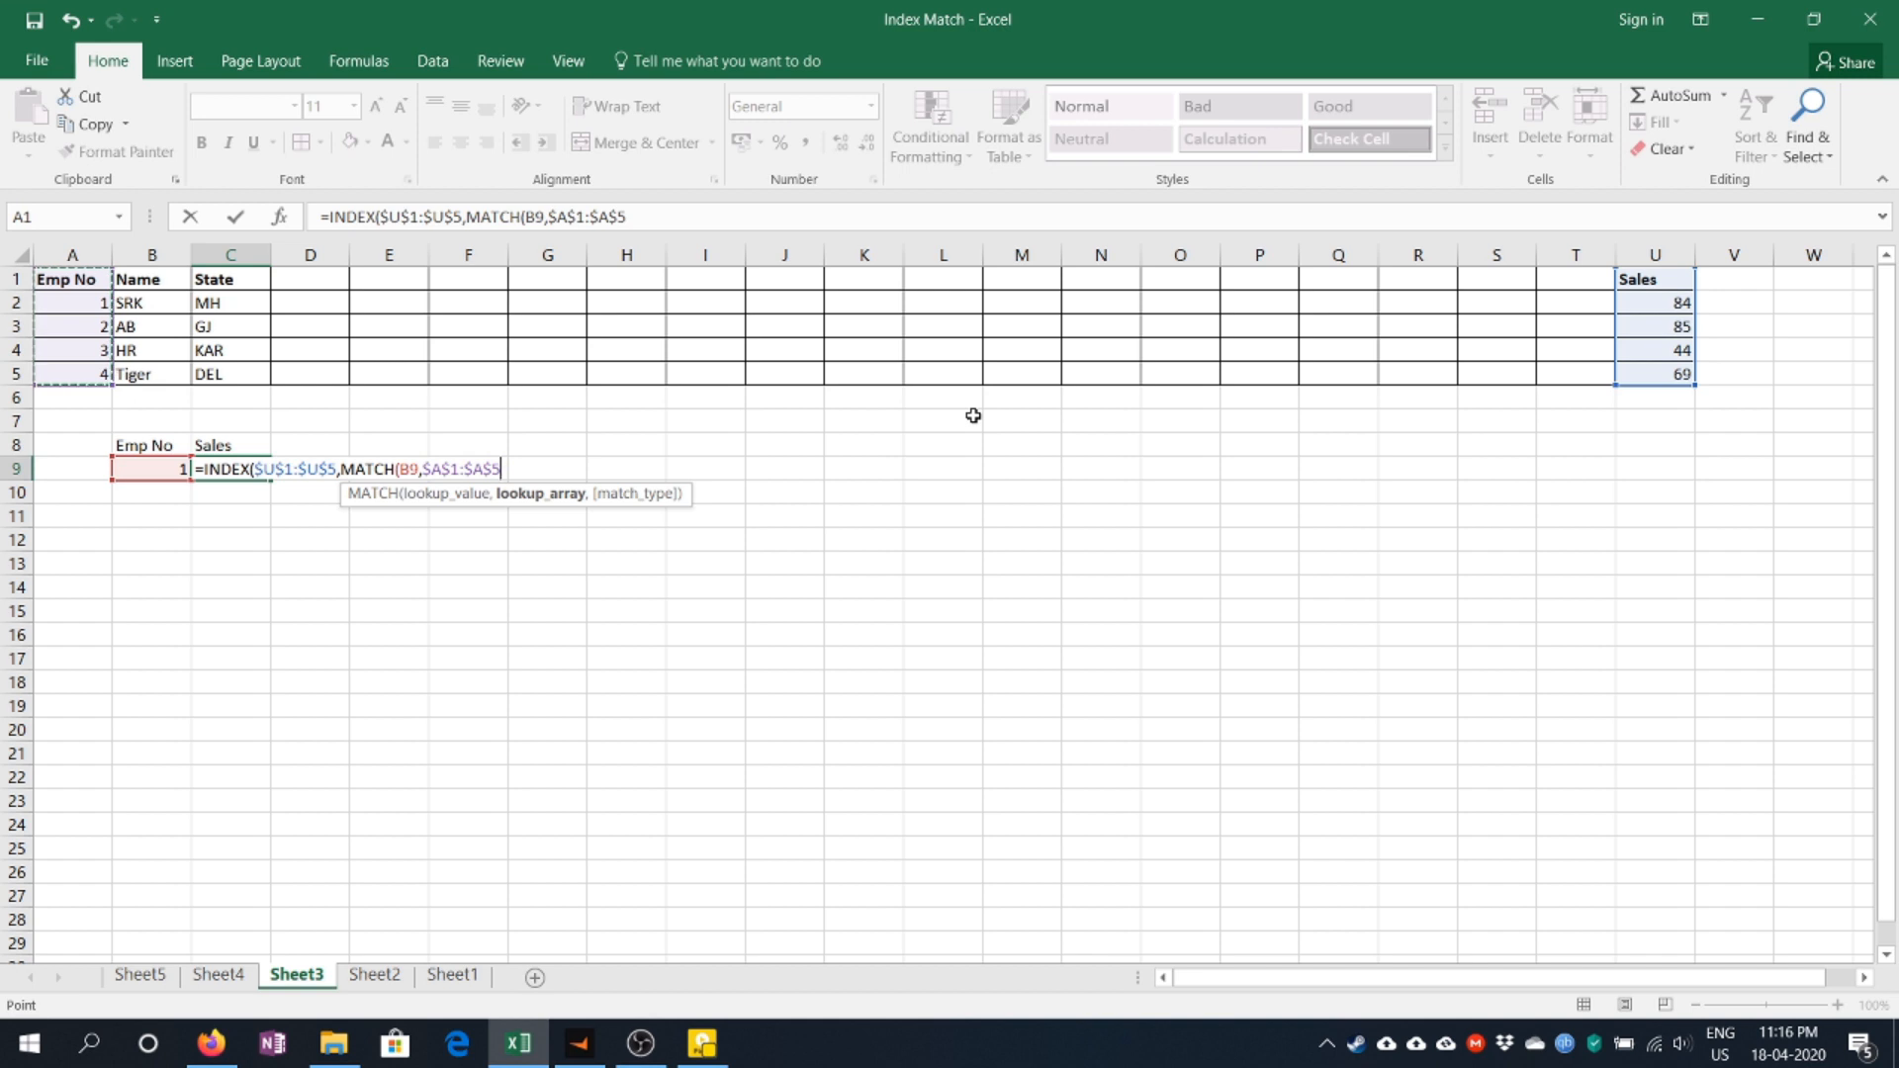
pyautogui.write(',0),')
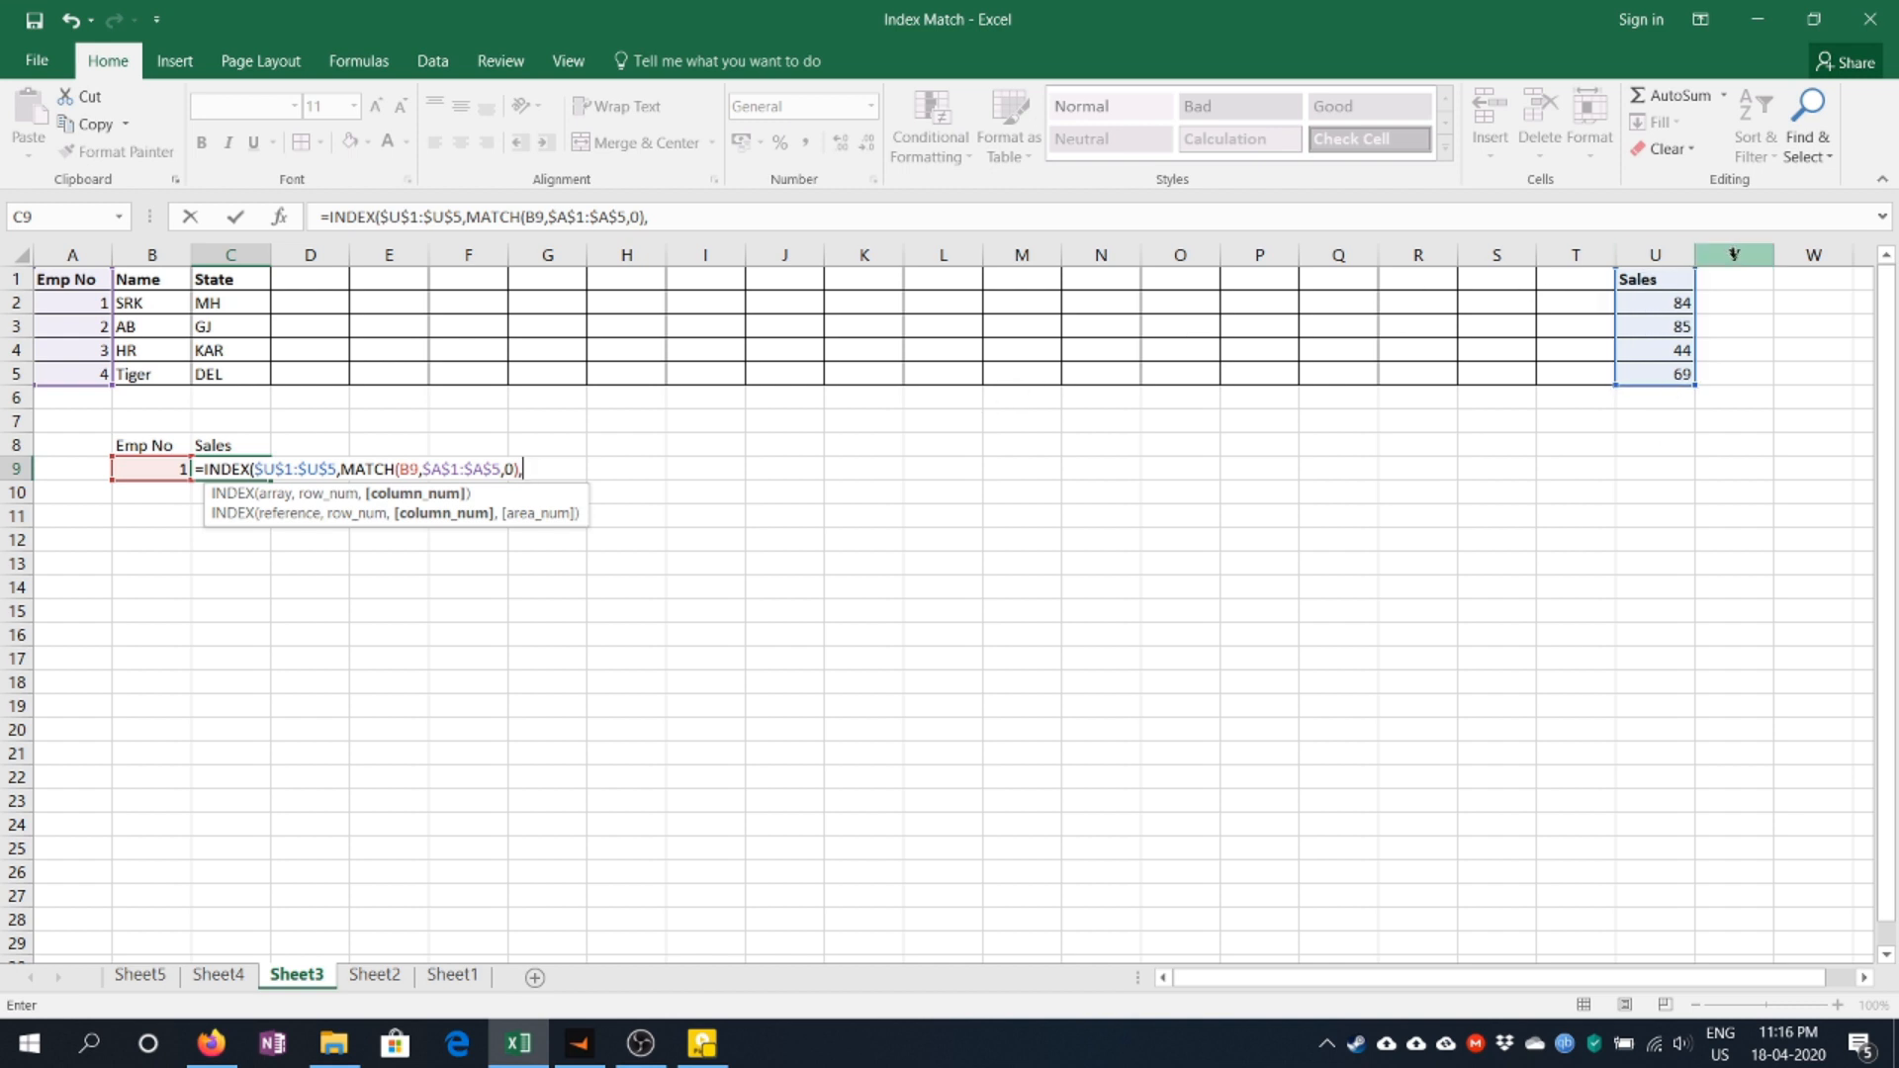
pyautogui.write(')')
pyautogui.press('Return')
pyautogui.press('Up')
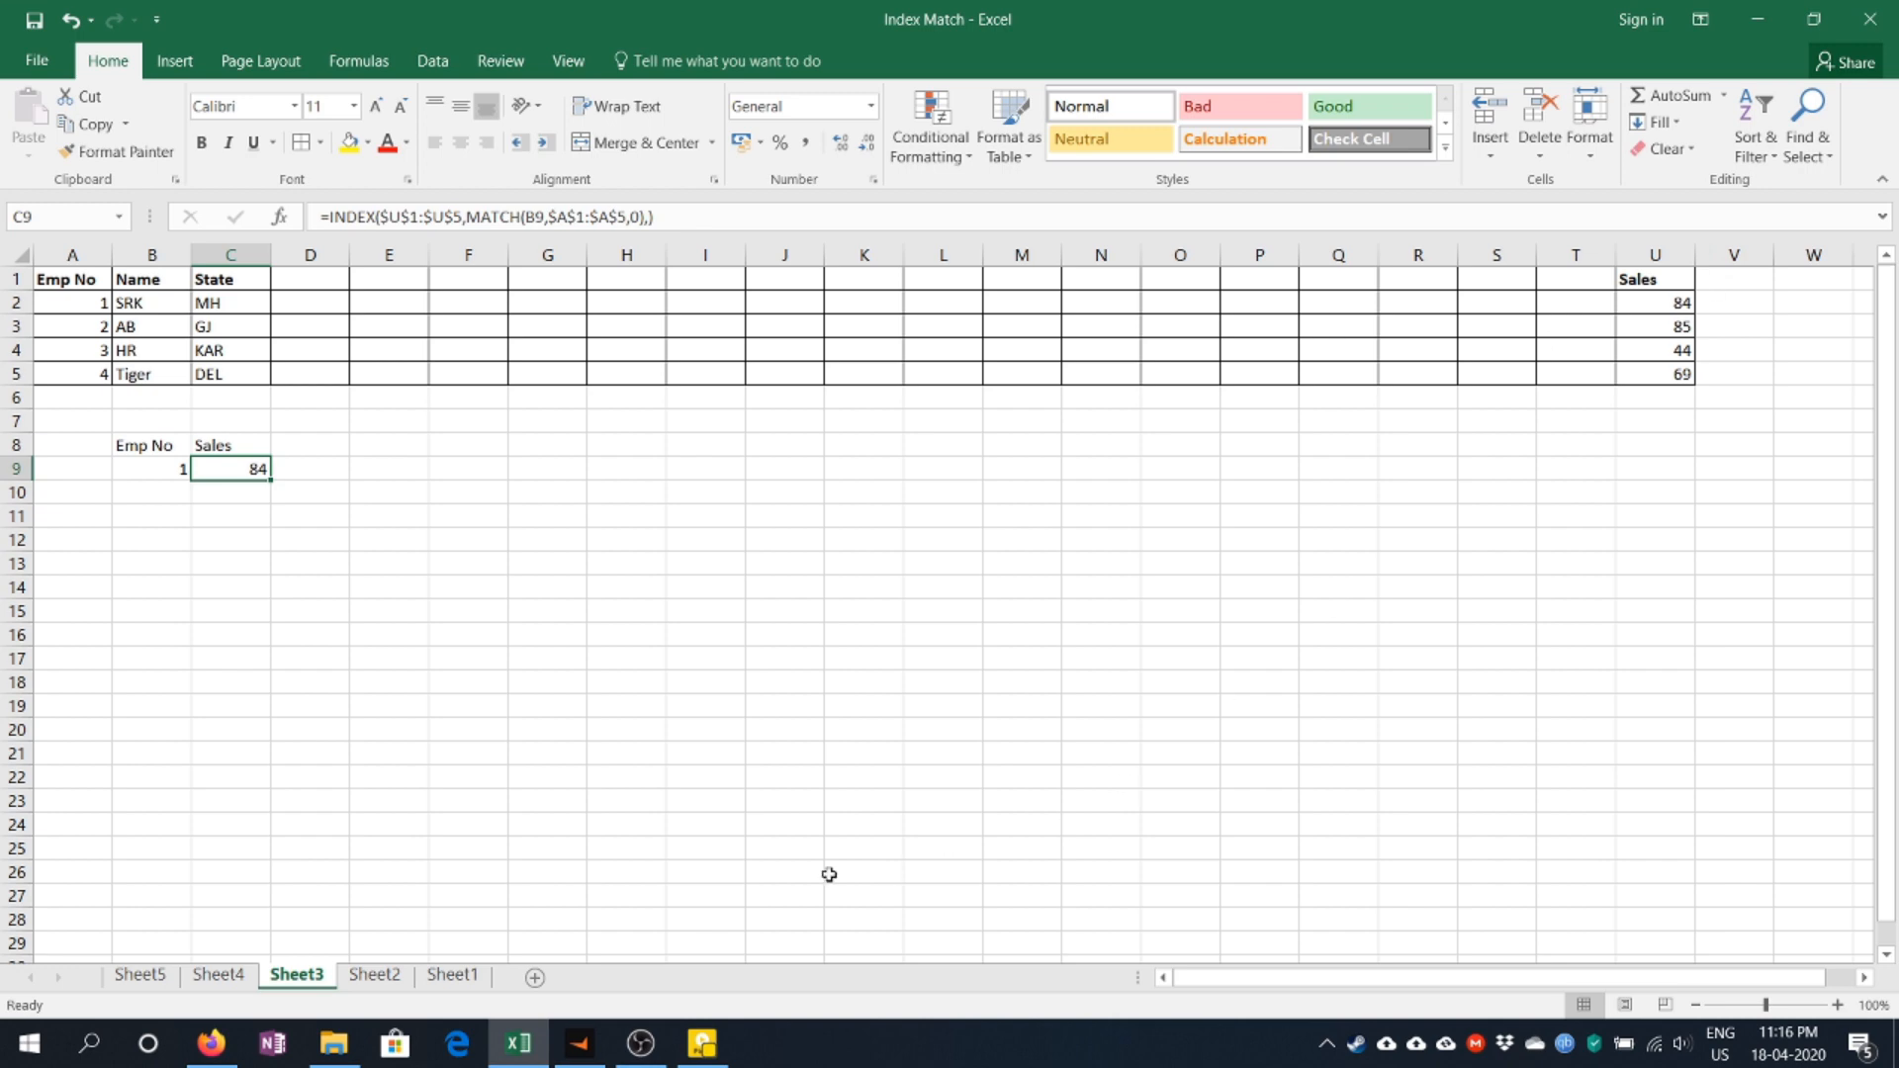
# Review the relevant-column selection advantage in B3 of Sheet2, and return to Sheet3.
pyautogui.click(397, 977)
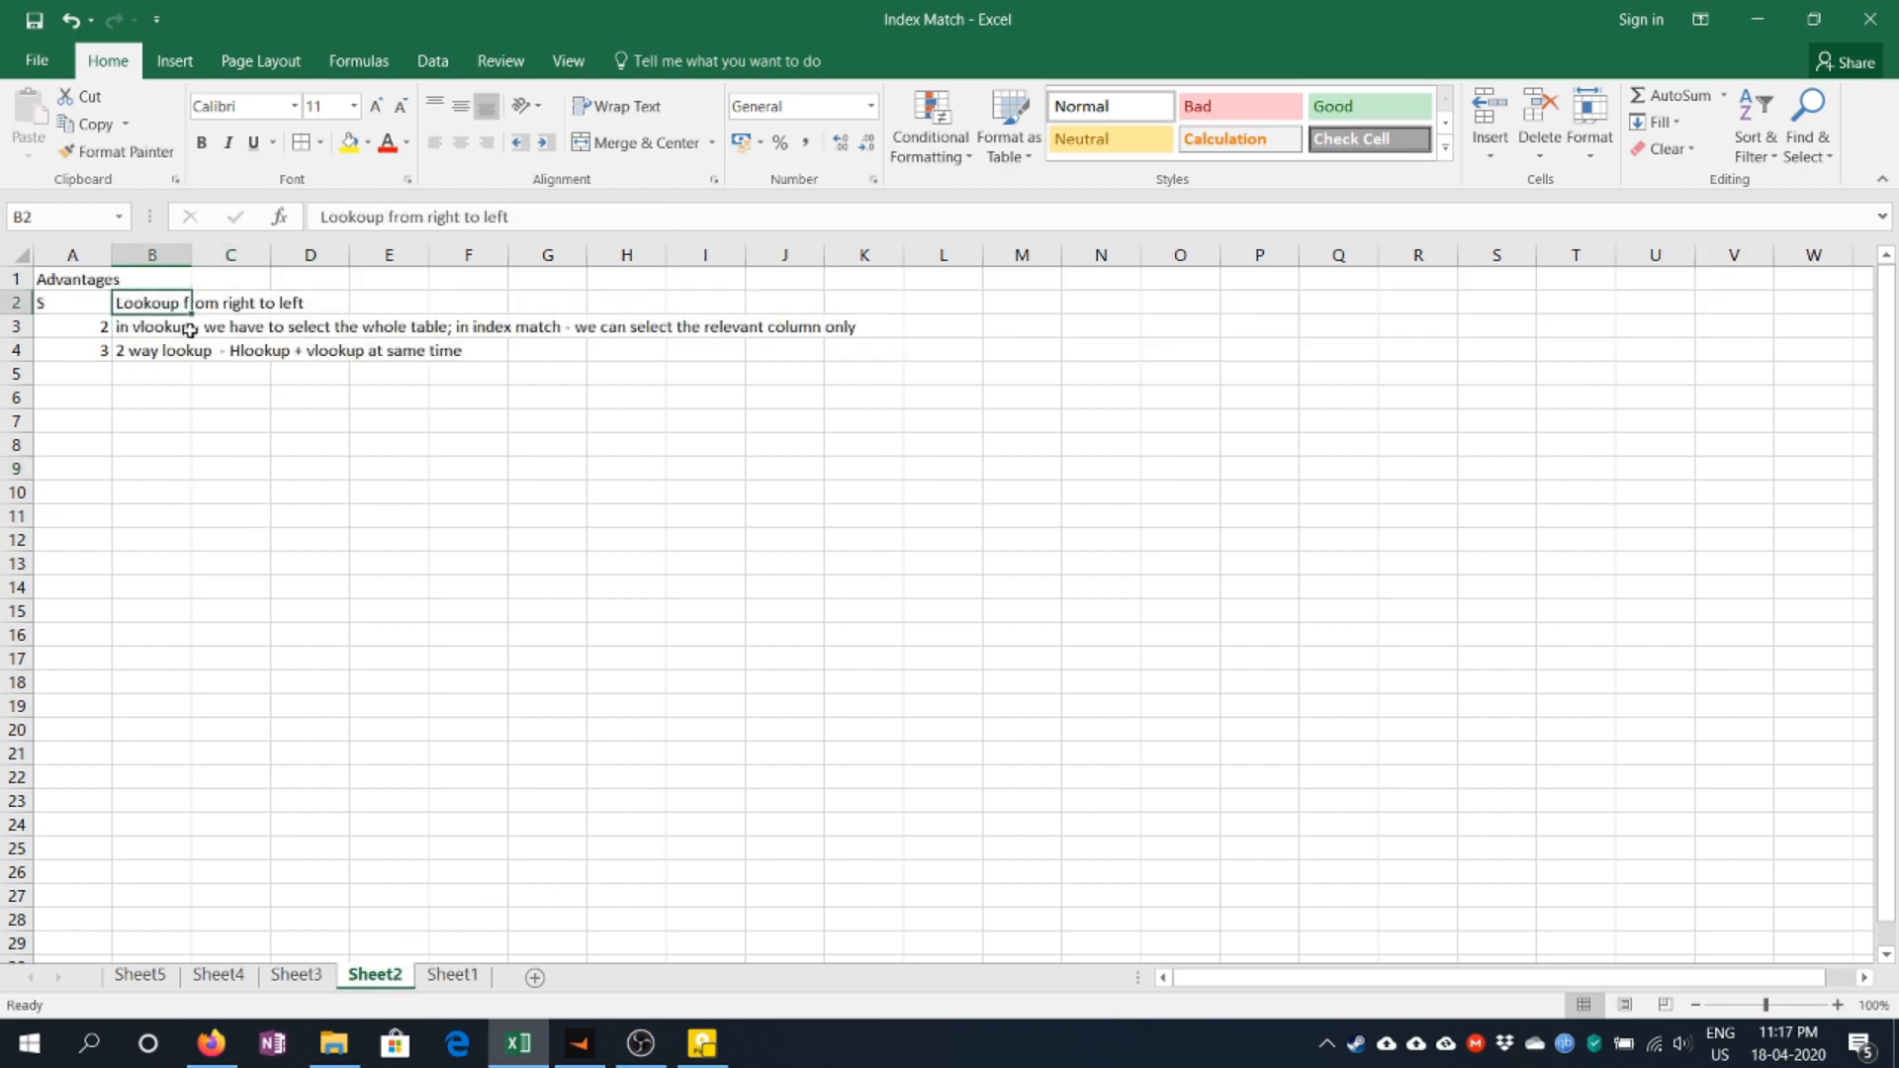
pyautogui.click(130, 326)
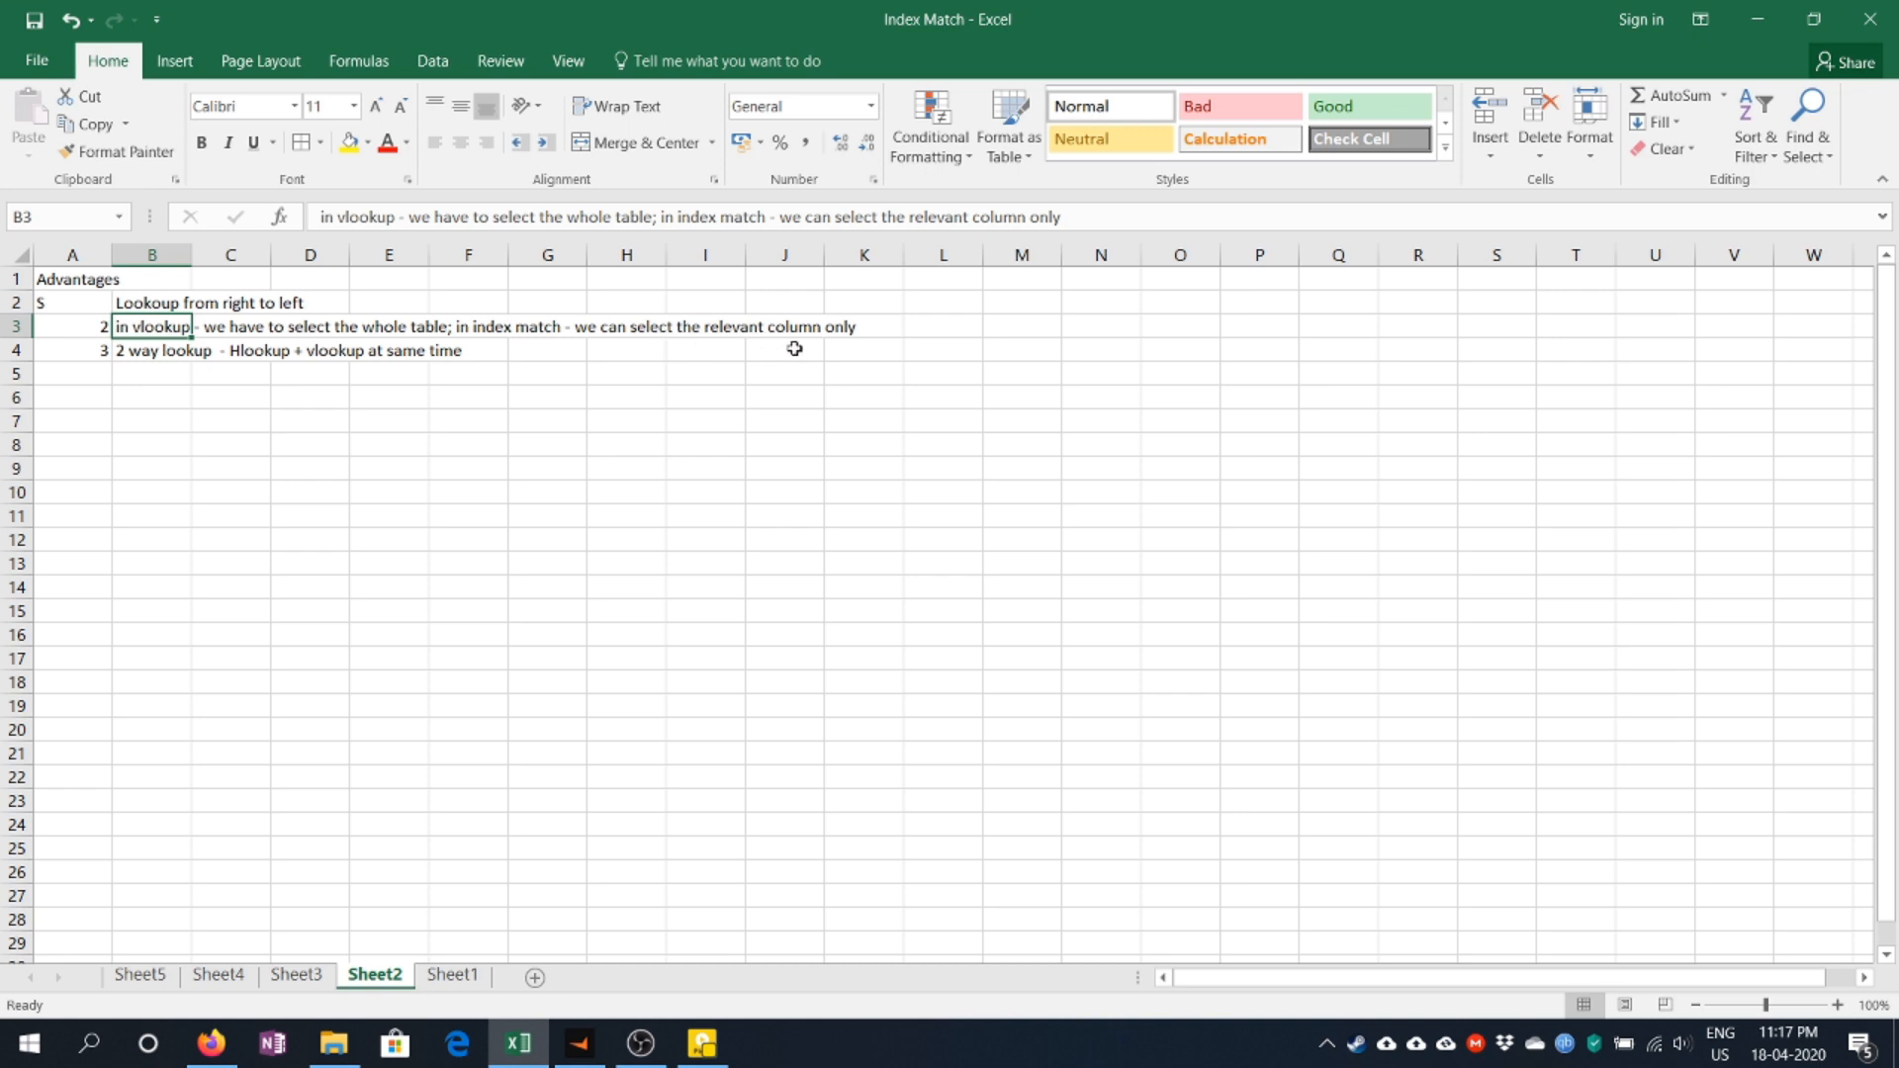
pyautogui.click(309, 977)
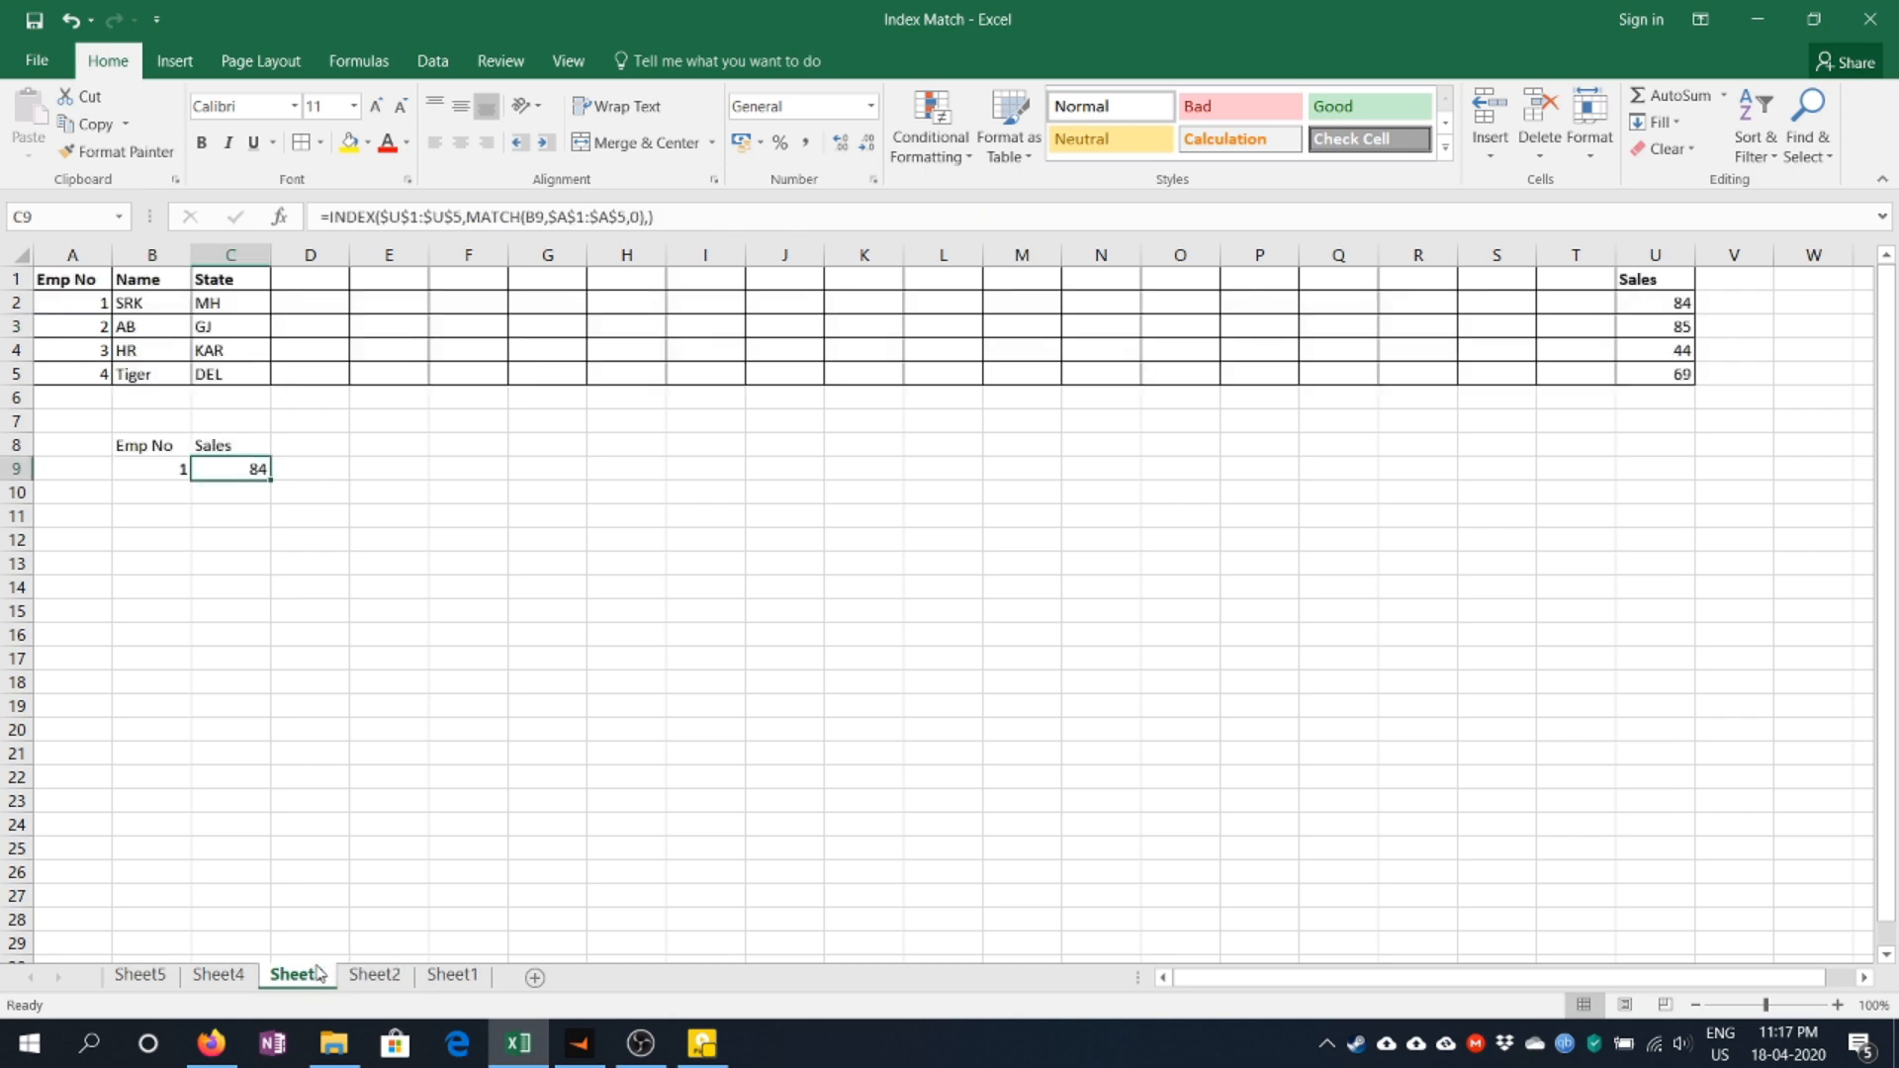
# Examine the monthly sales table A1:D5 on Sheet4 and the Emp, Month and Sales lookup cells in row 11.
pyautogui.click(238, 977)
pyautogui.click(229, 513)
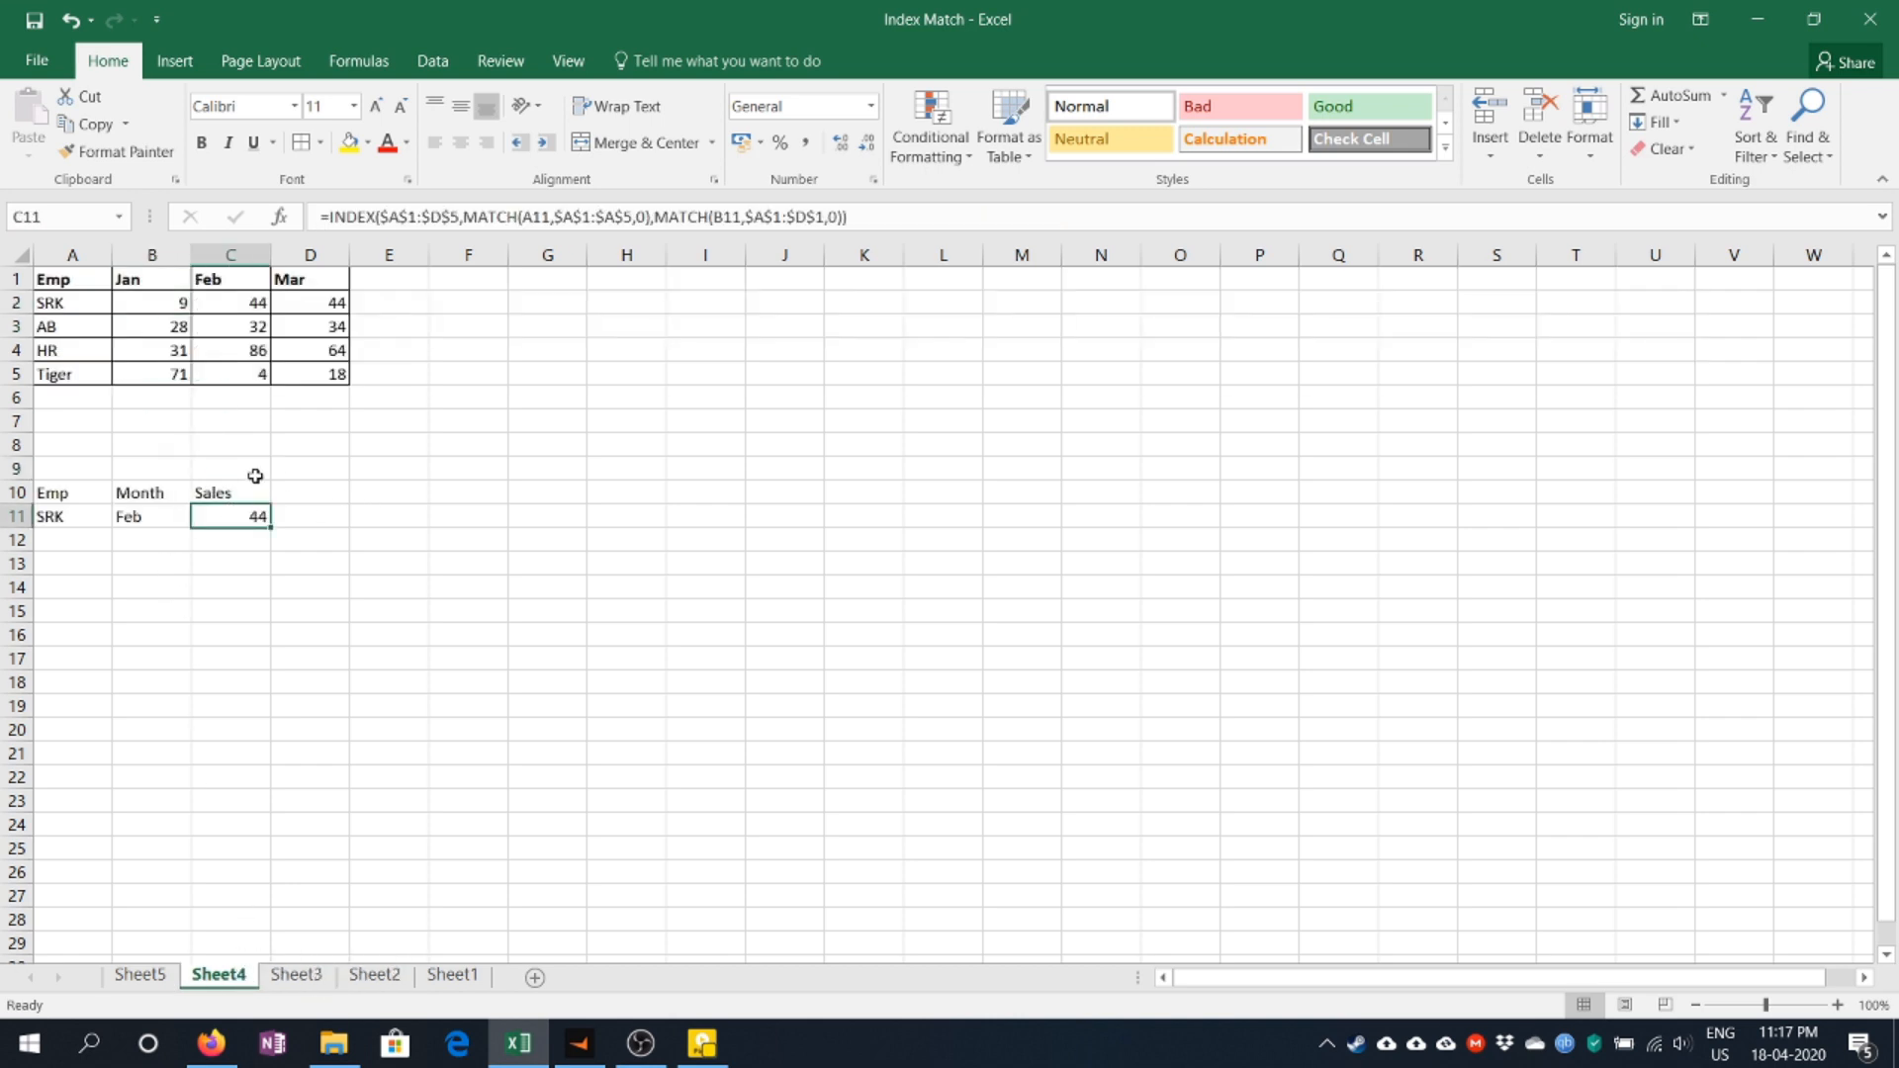
pyautogui.moveTo(74, 280); pyautogui.dragTo(317, 375)
pyautogui.click(66, 526)
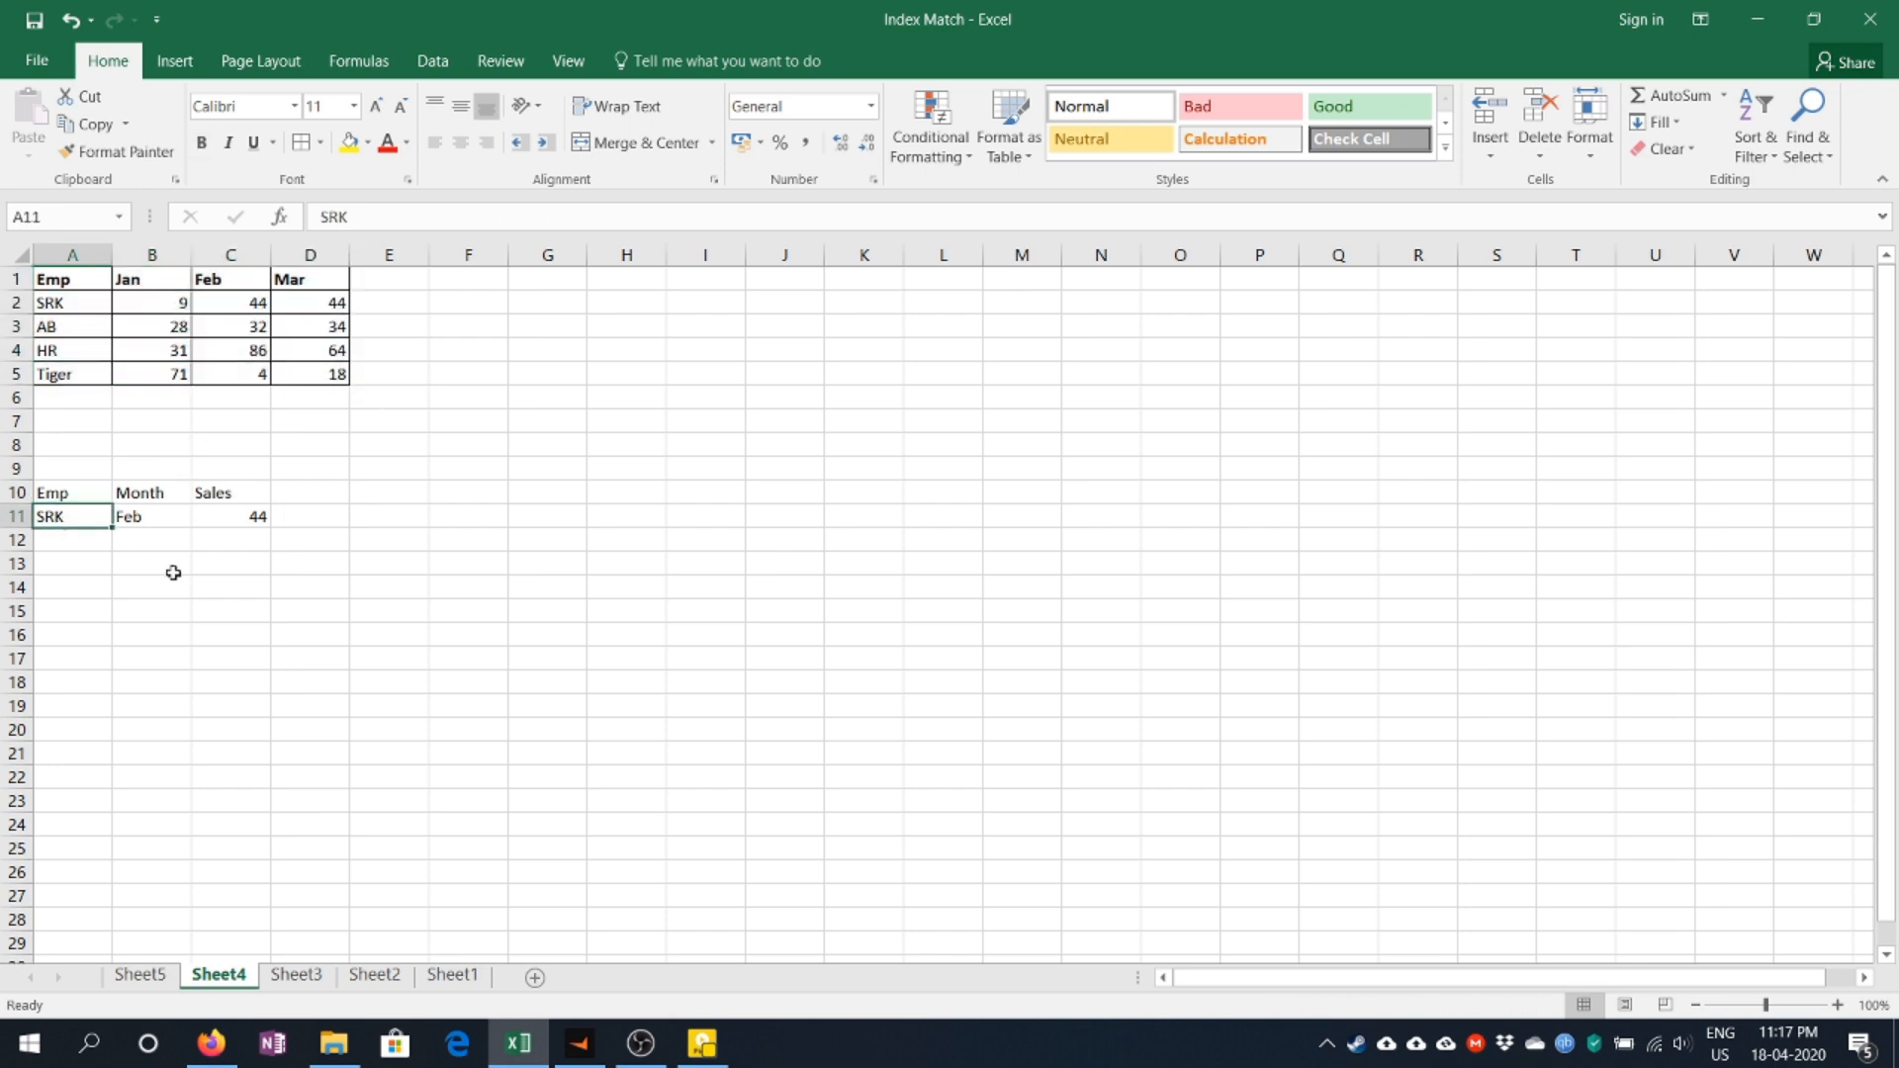
pyautogui.click(85, 310)
pyautogui.hotkey('shift', 'space')
pyautogui.click(79, 279)
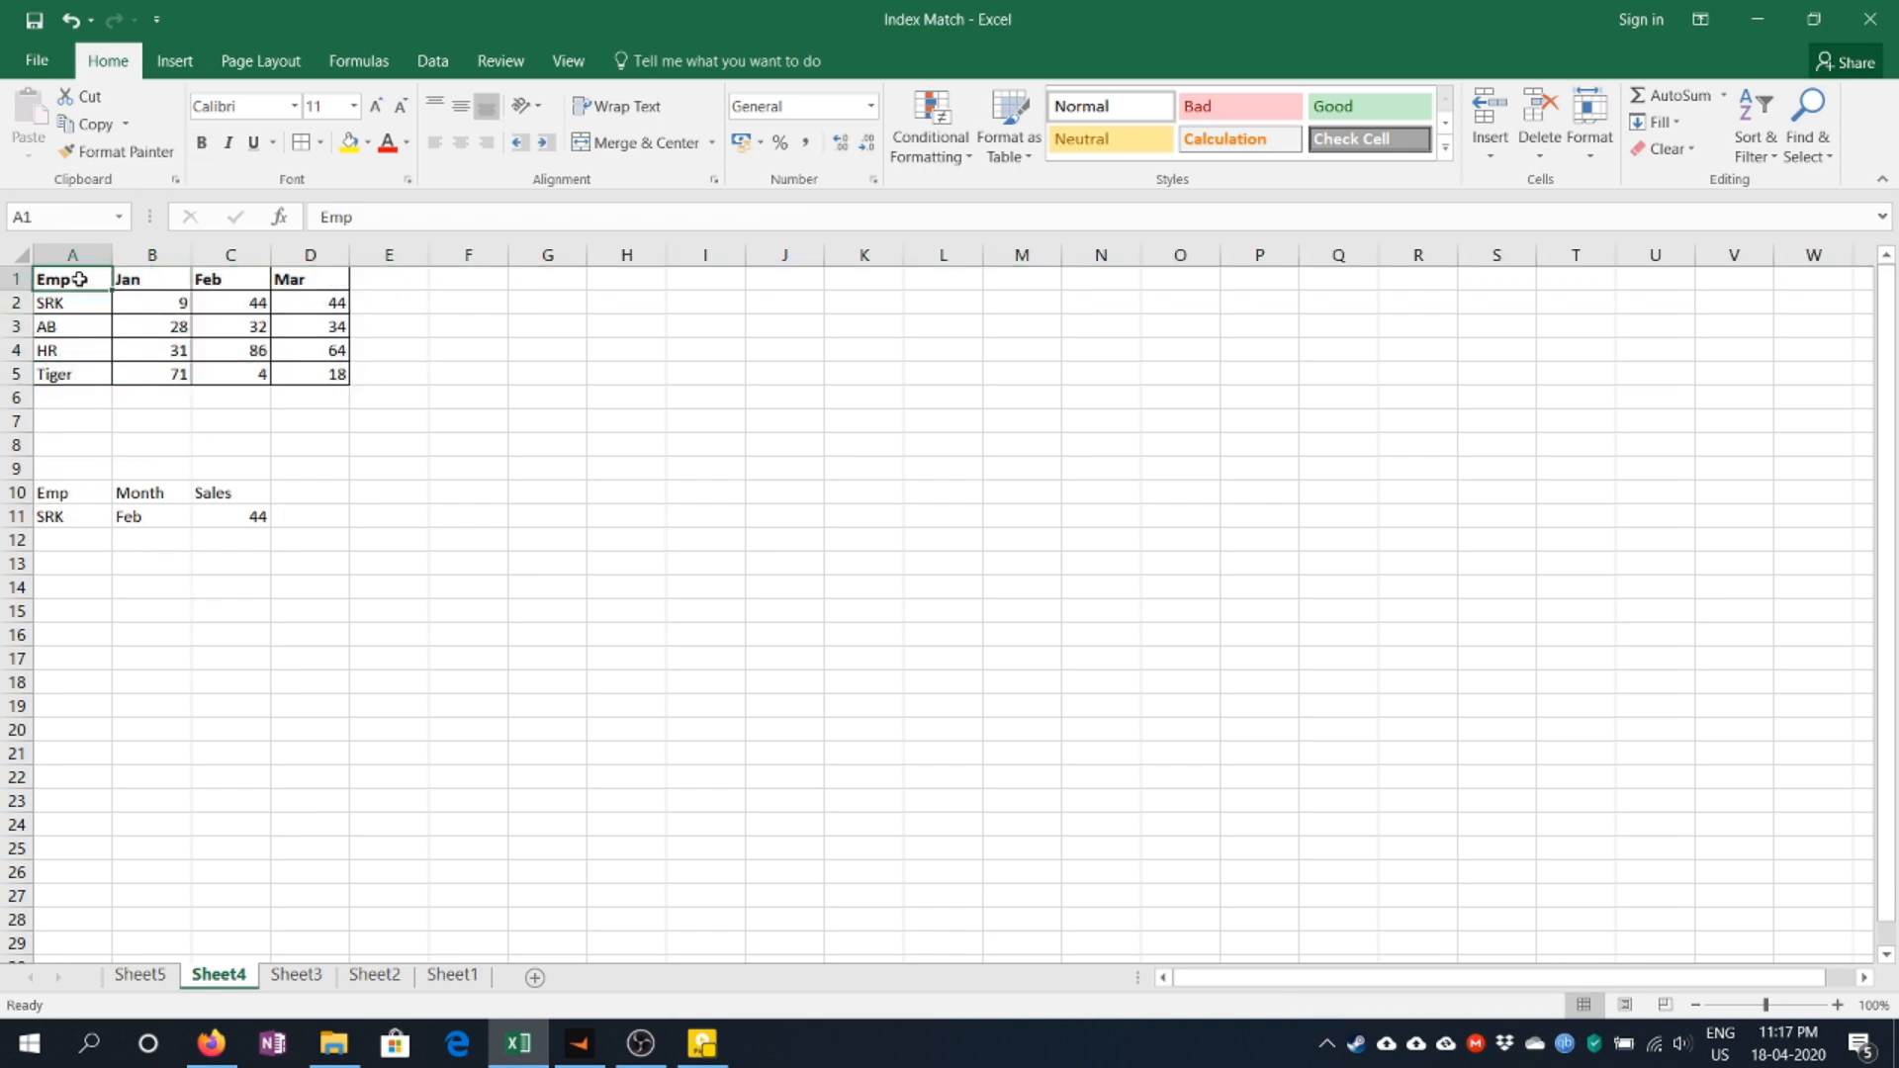
pyautogui.moveTo(79, 280); pyautogui.dragTo(67, 368)
pyautogui.click(150, 516)
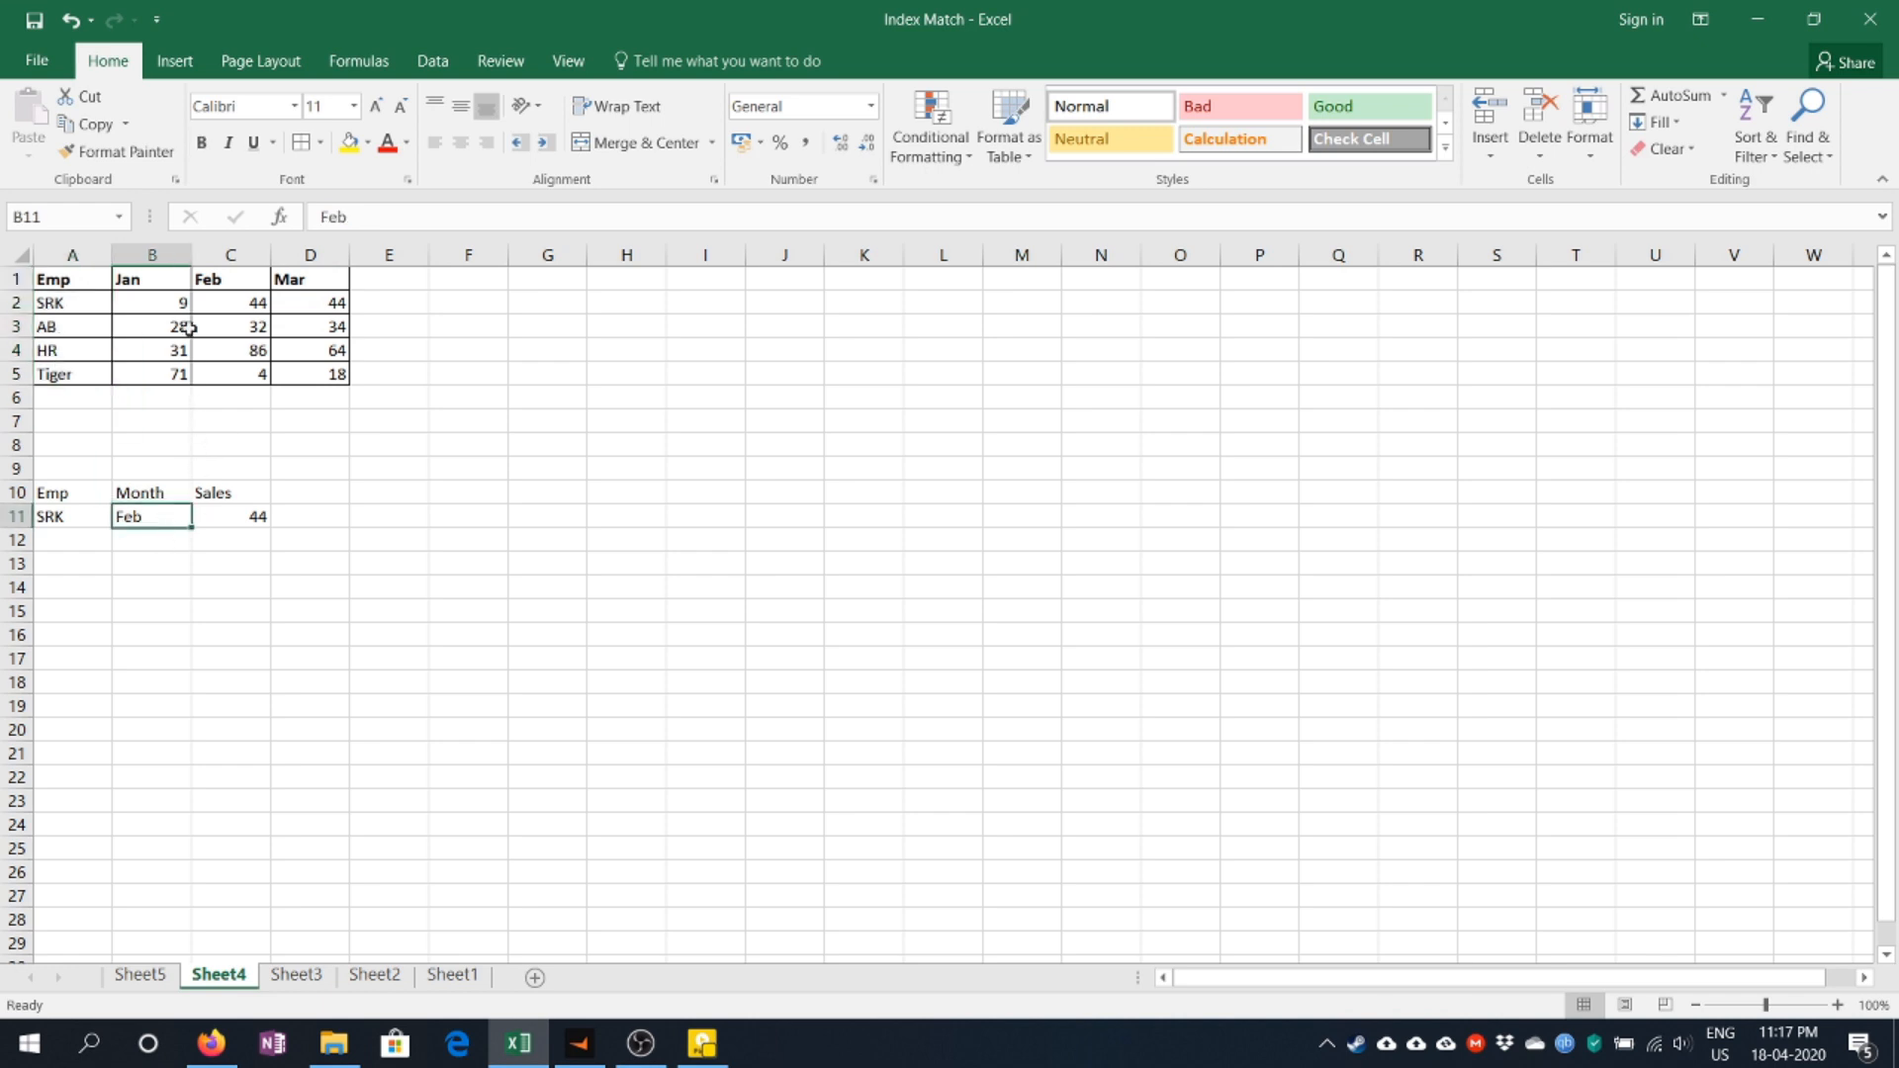
pyautogui.moveTo(81, 279); pyautogui.dragTo(317, 373)
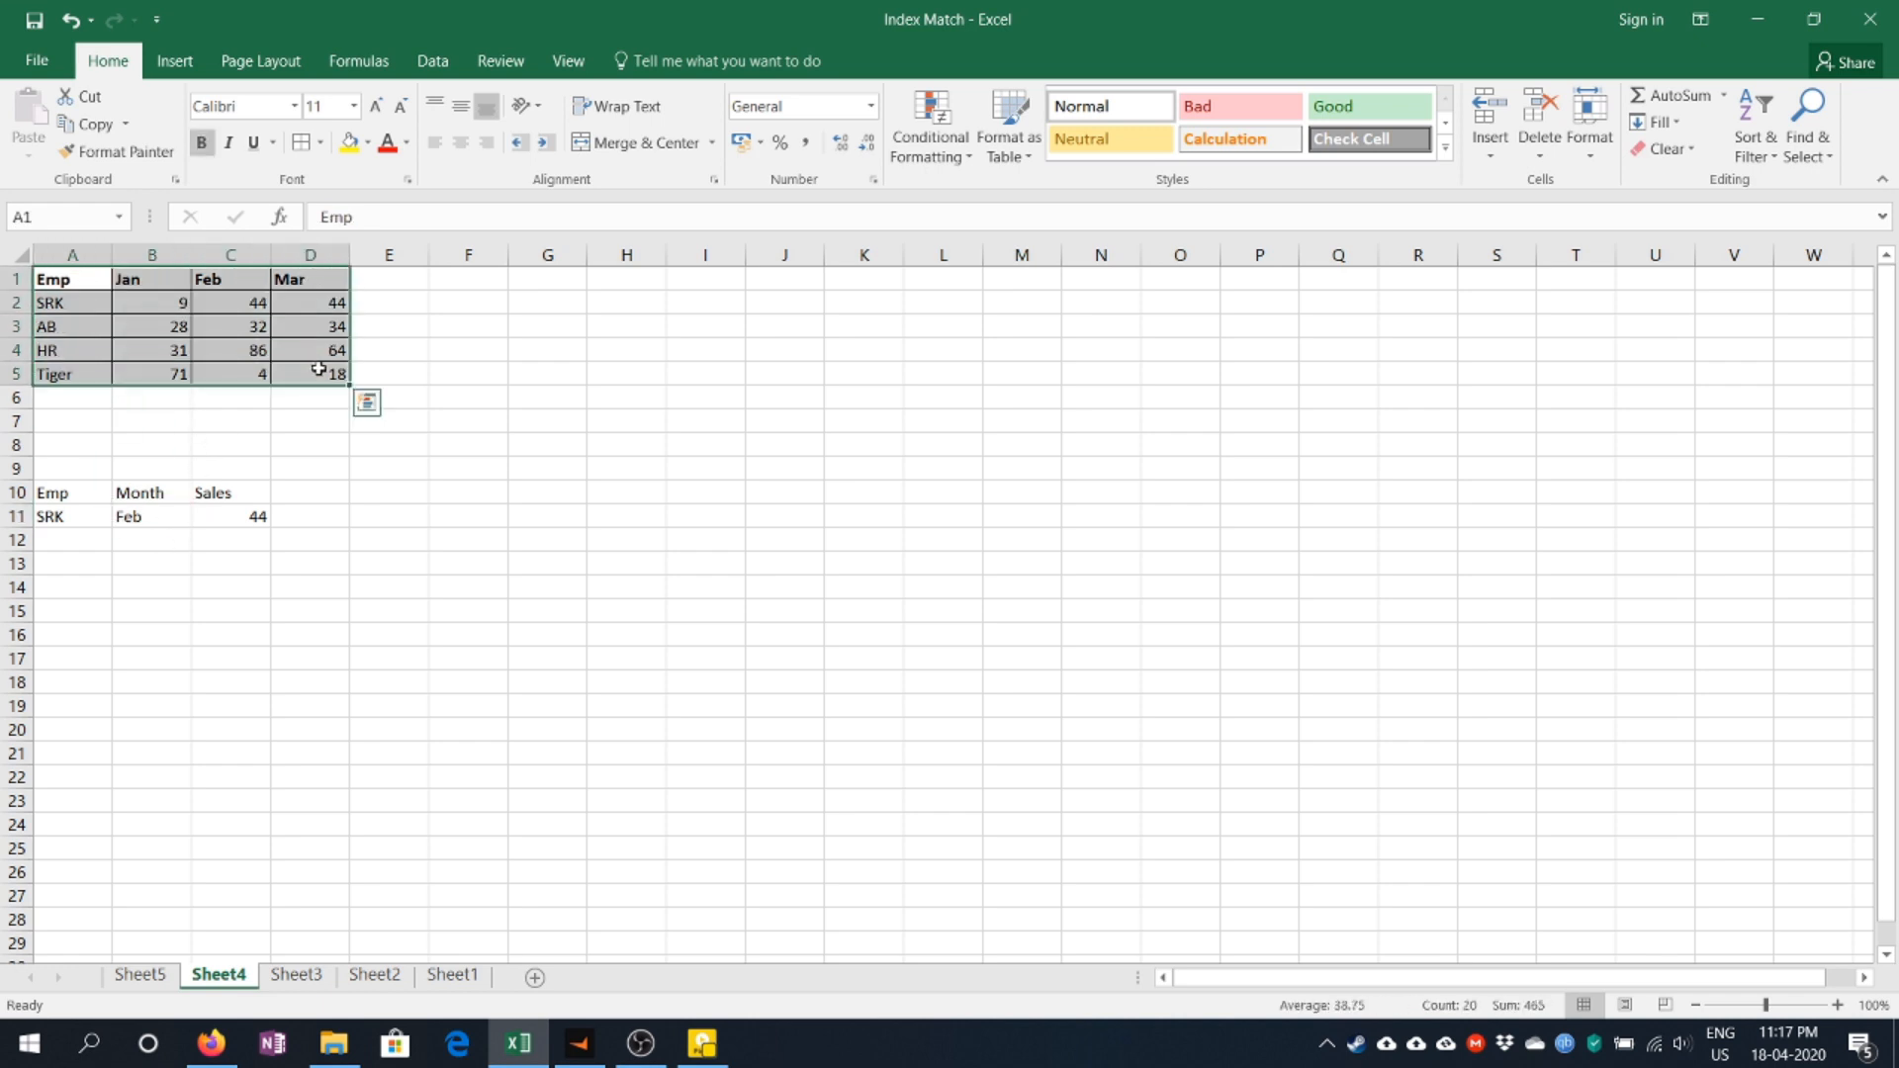
pyautogui.click(151, 516)
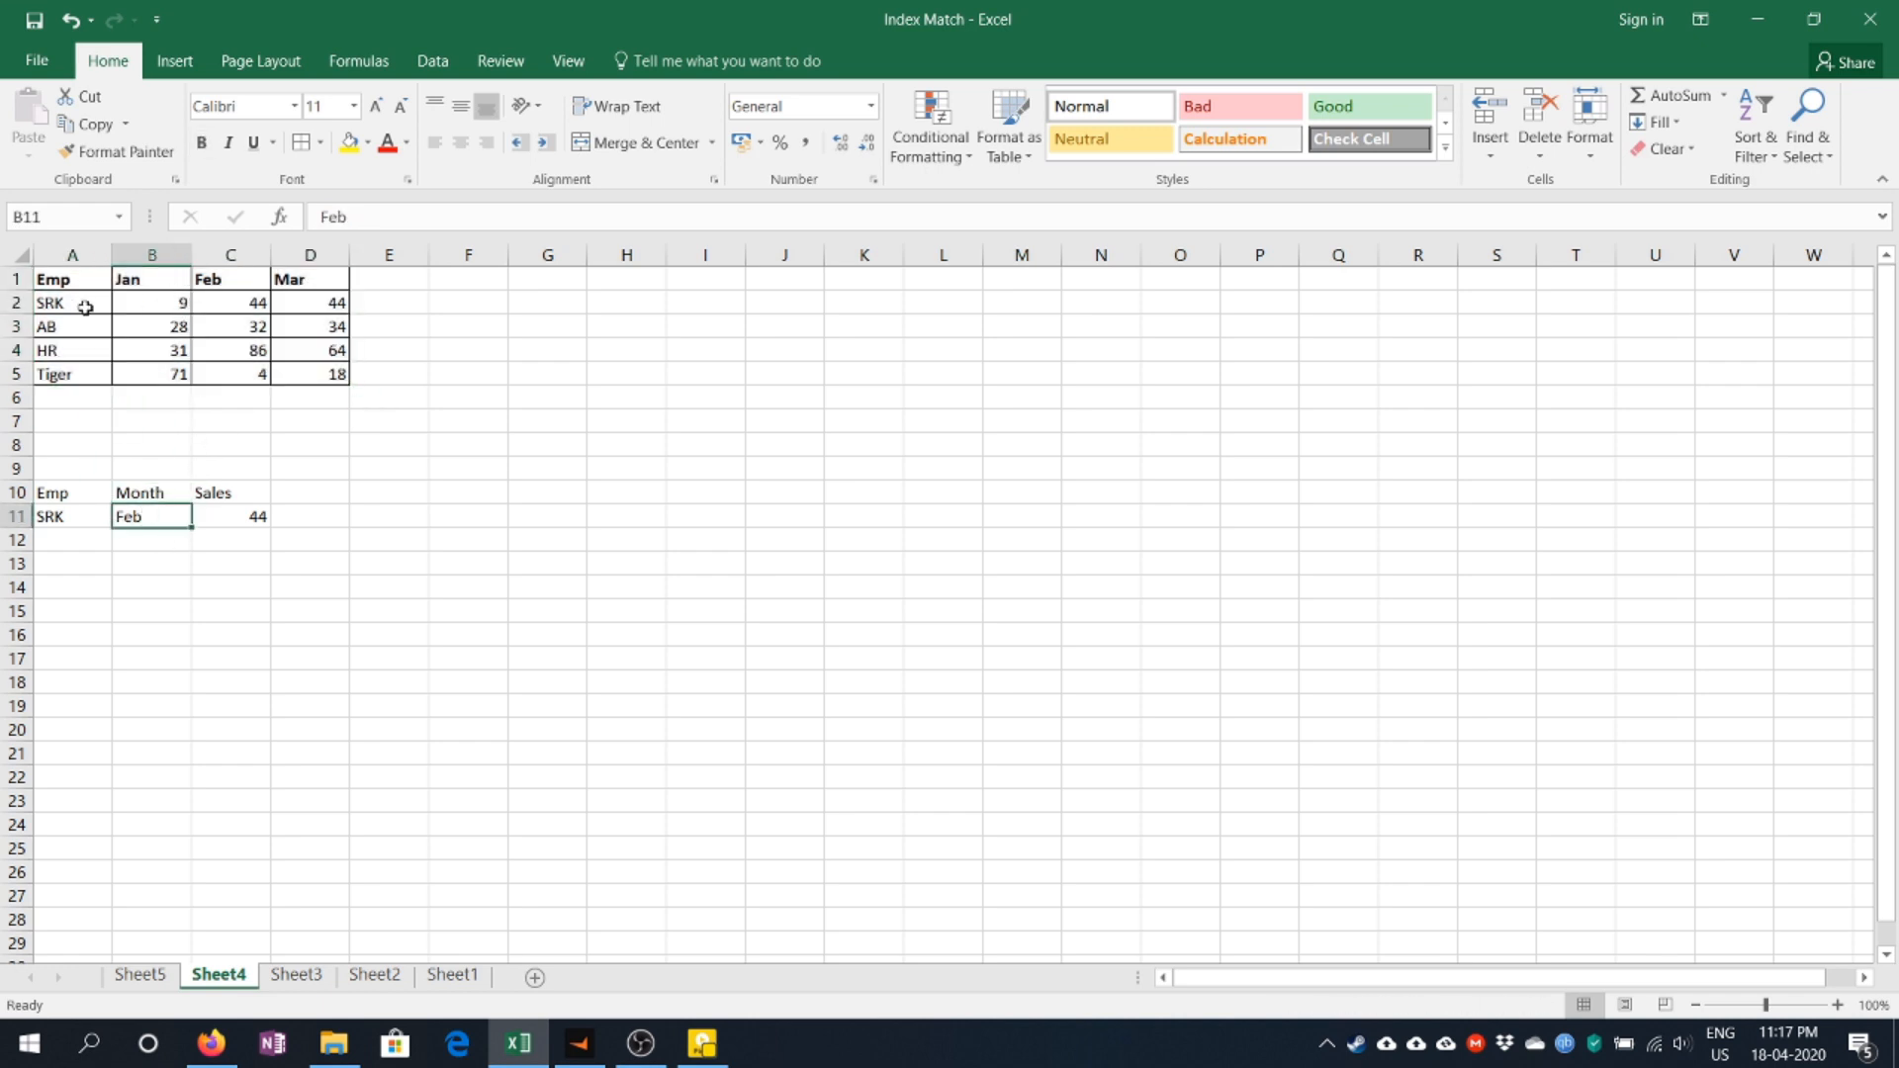
pyautogui.click(52, 511)
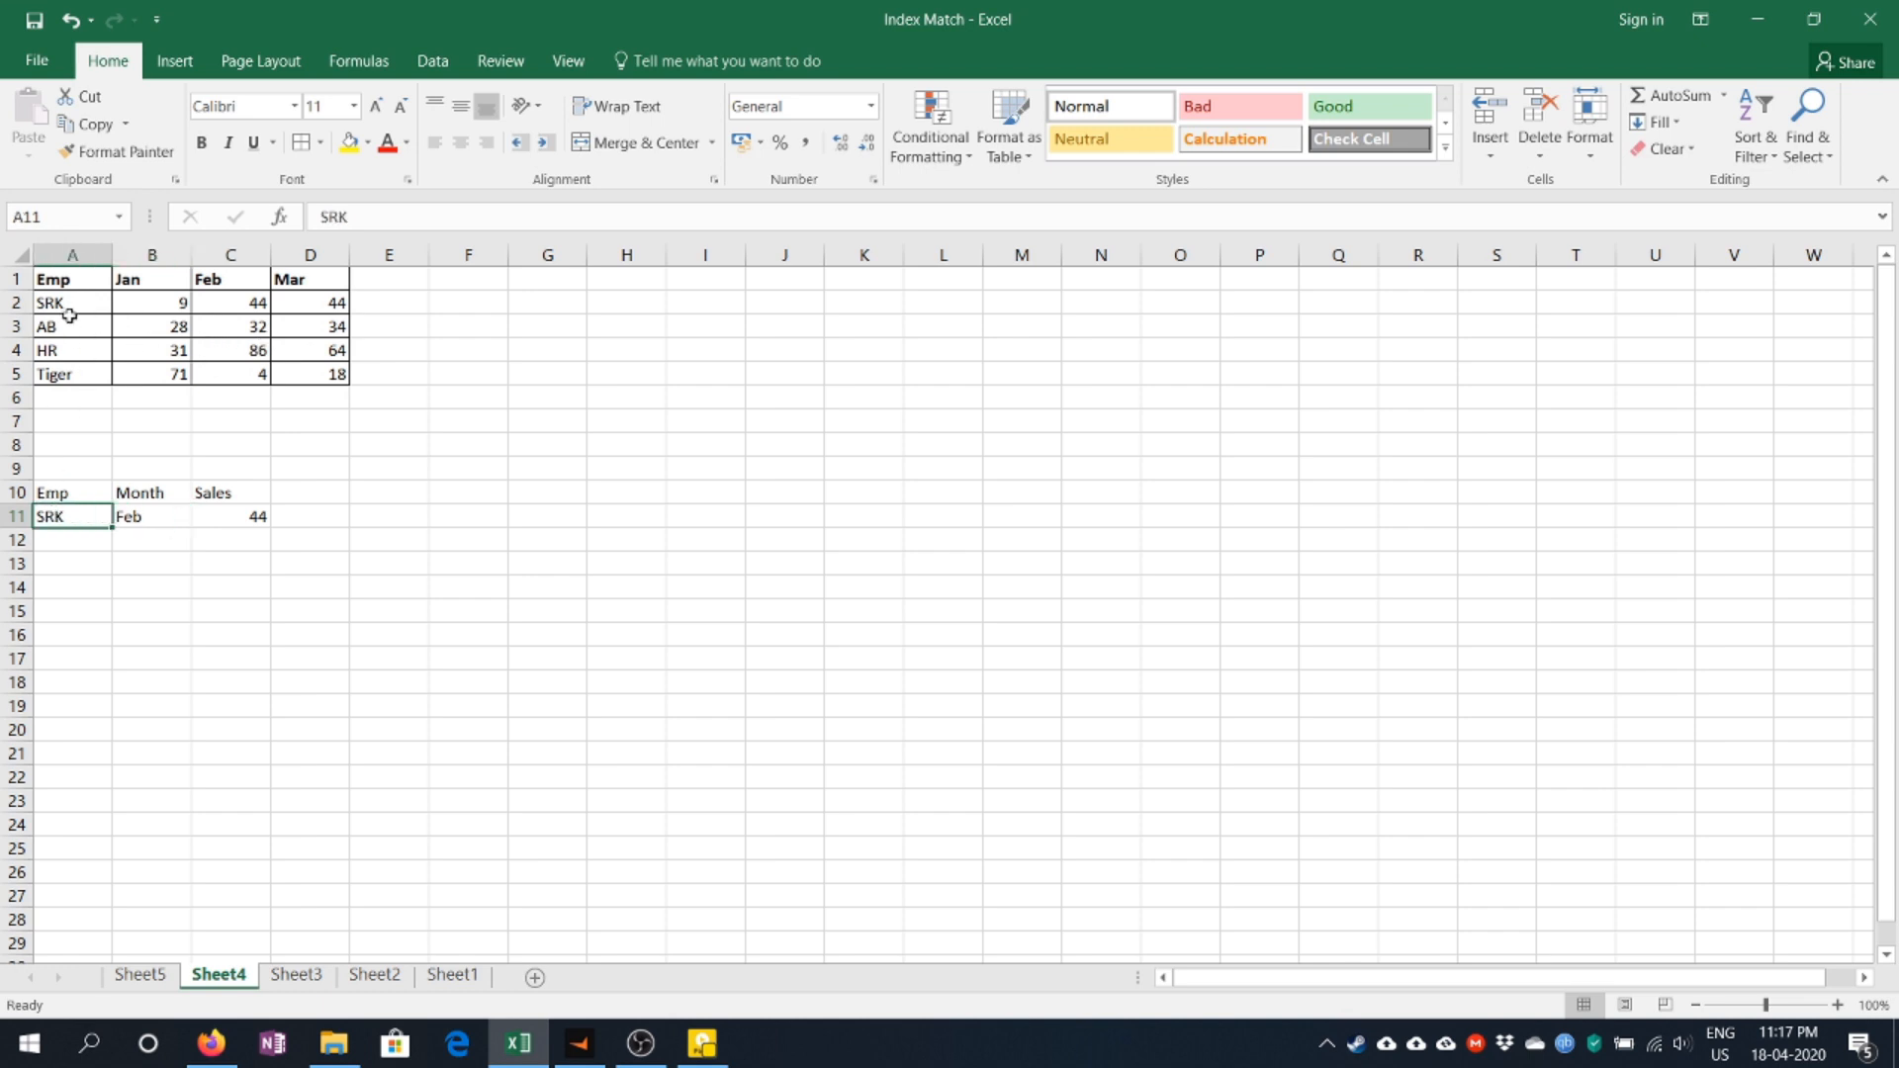
pyautogui.moveTo(69, 280); pyautogui.dragTo(70, 375)
pyautogui.click(231, 374)
pyautogui.click(243, 518)
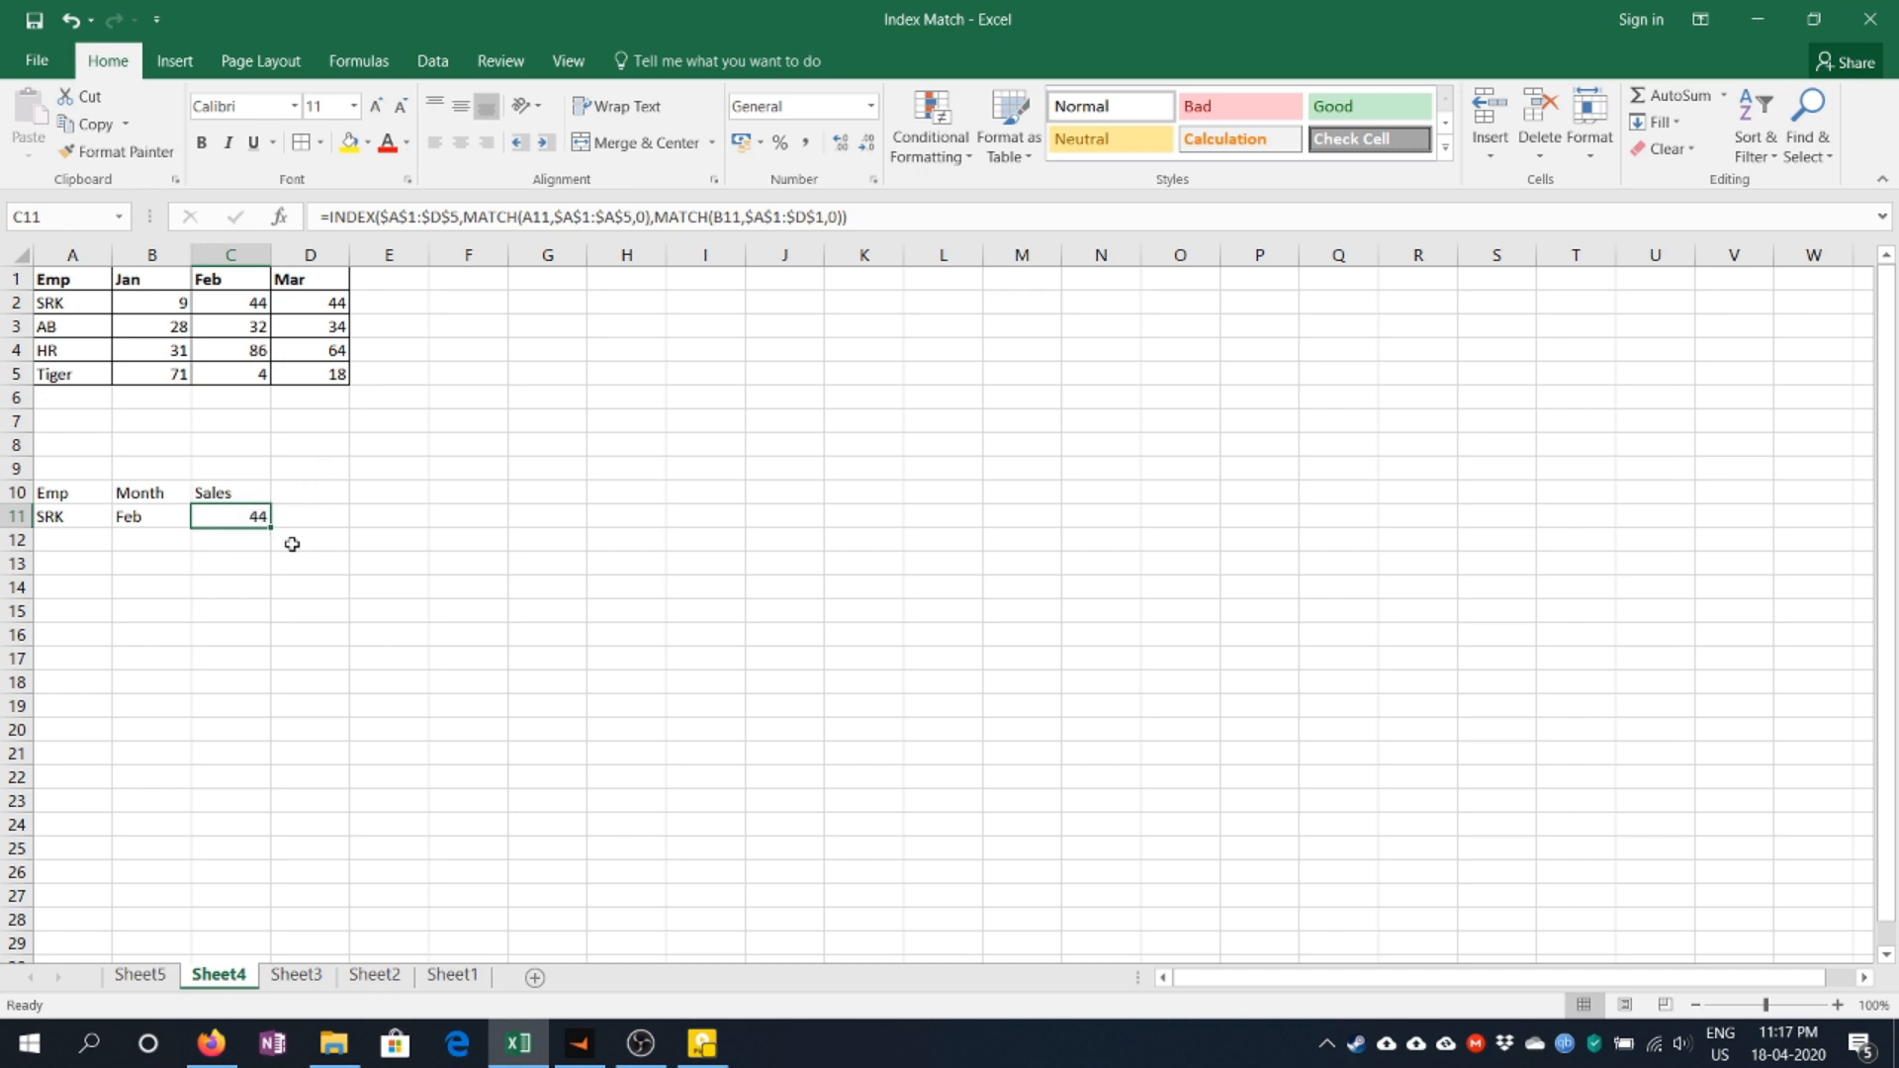
# Examine the first employee's row, the Feb column and the cell C2 where they intersect.
pyautogui.click(79, 303)
pyautogui.hotkey('shift', 'space')
pyautogui.click(248, 279)
pyautogui.hotkey('ctrl', 'space')
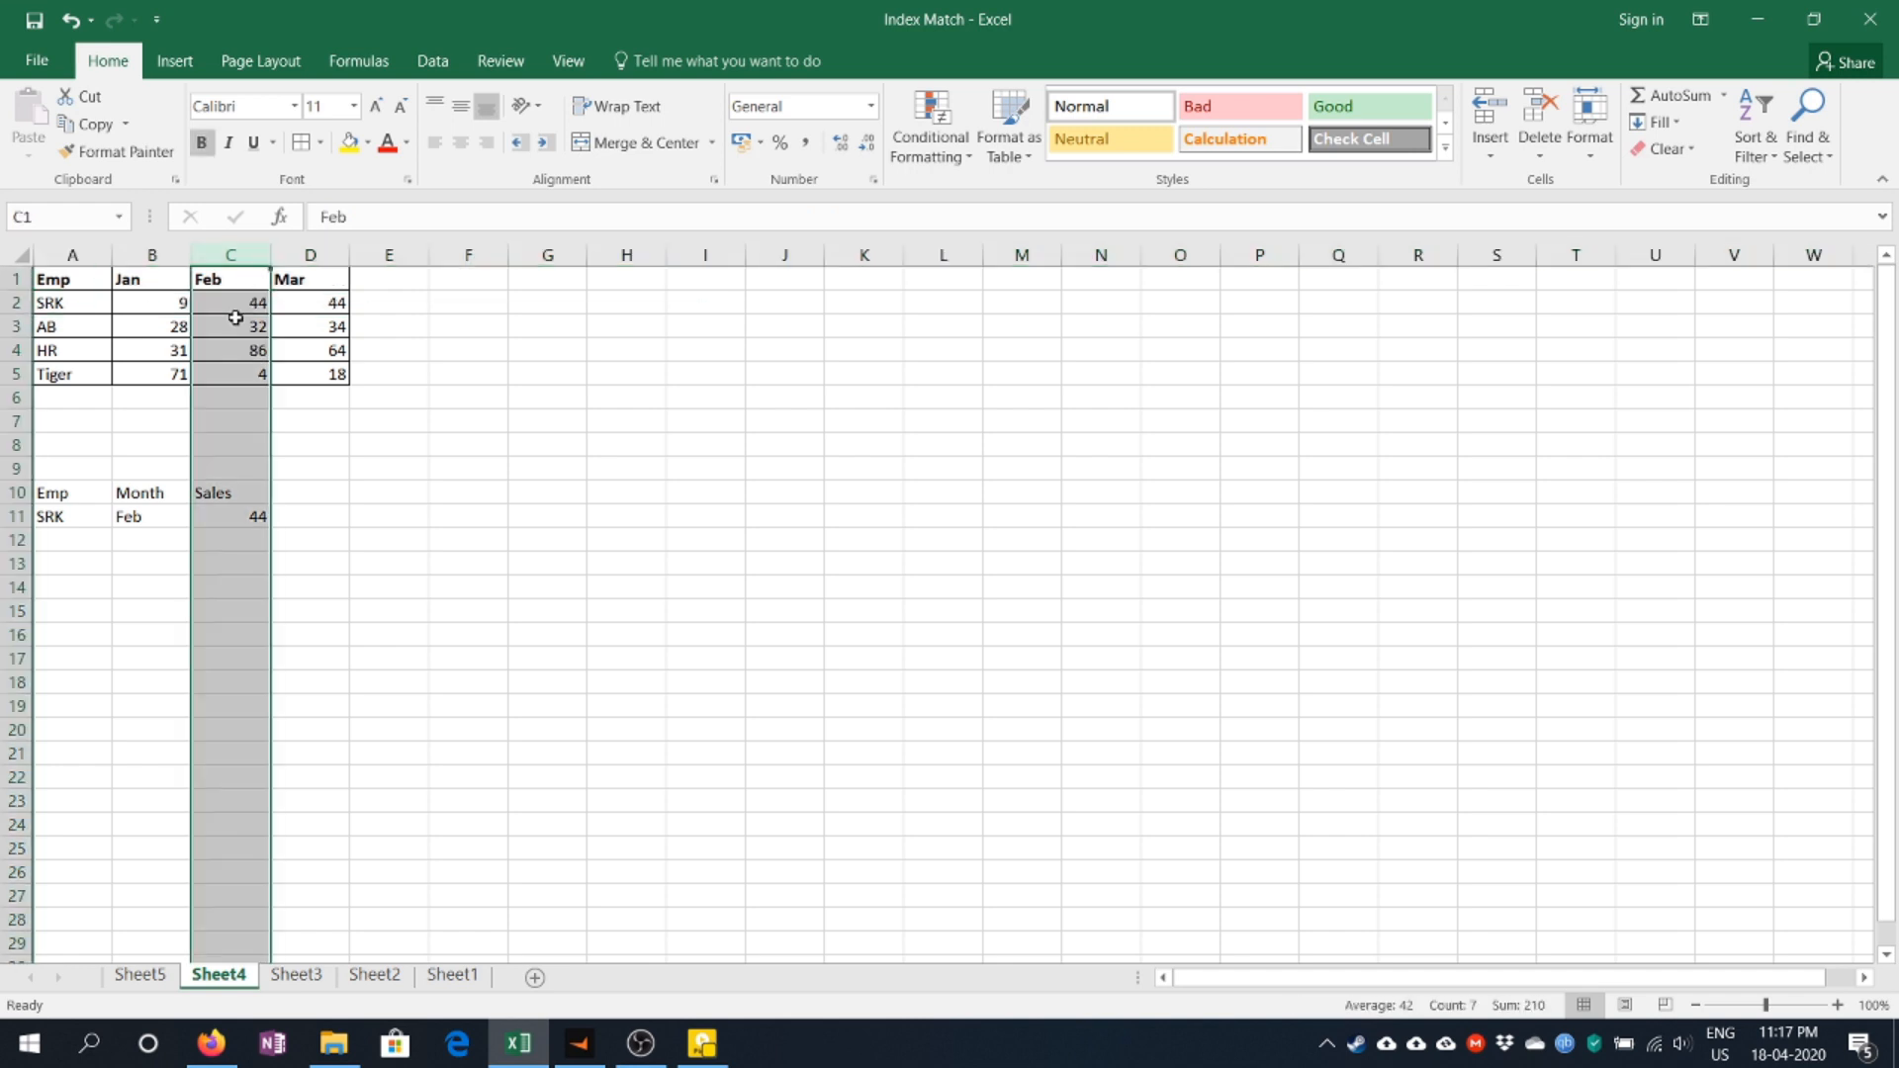
pyautogui.click(237, 303)
pyautogui.hotkey('shift', 'space')
pyautogui.hotkey('ctrl', 'space')
pyautogui.click(257, 304)
# Clear the Sales result in C11 and start a new INDEX formula there with the array $A$1:$D$5.
pyautogui.click(259, 517)
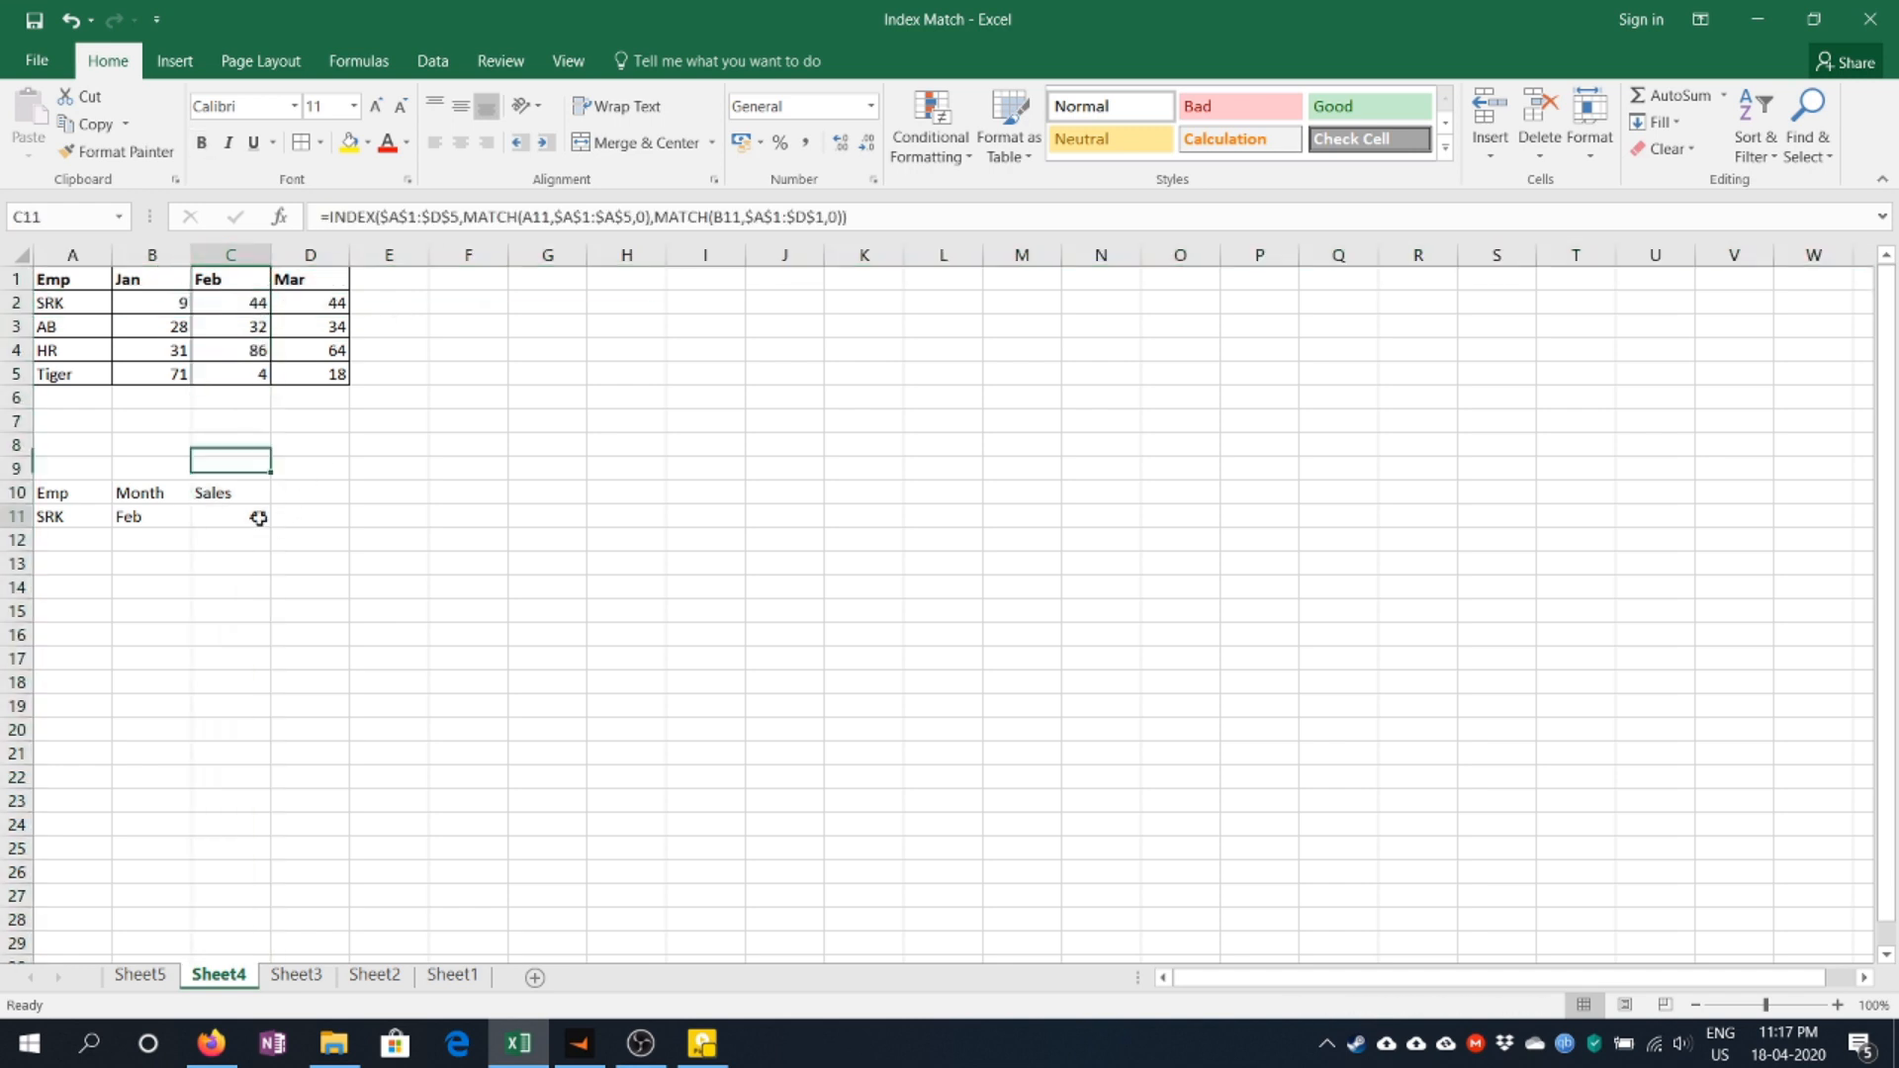
pyautogui.press('Delete')
pyautogui.write('=index(')
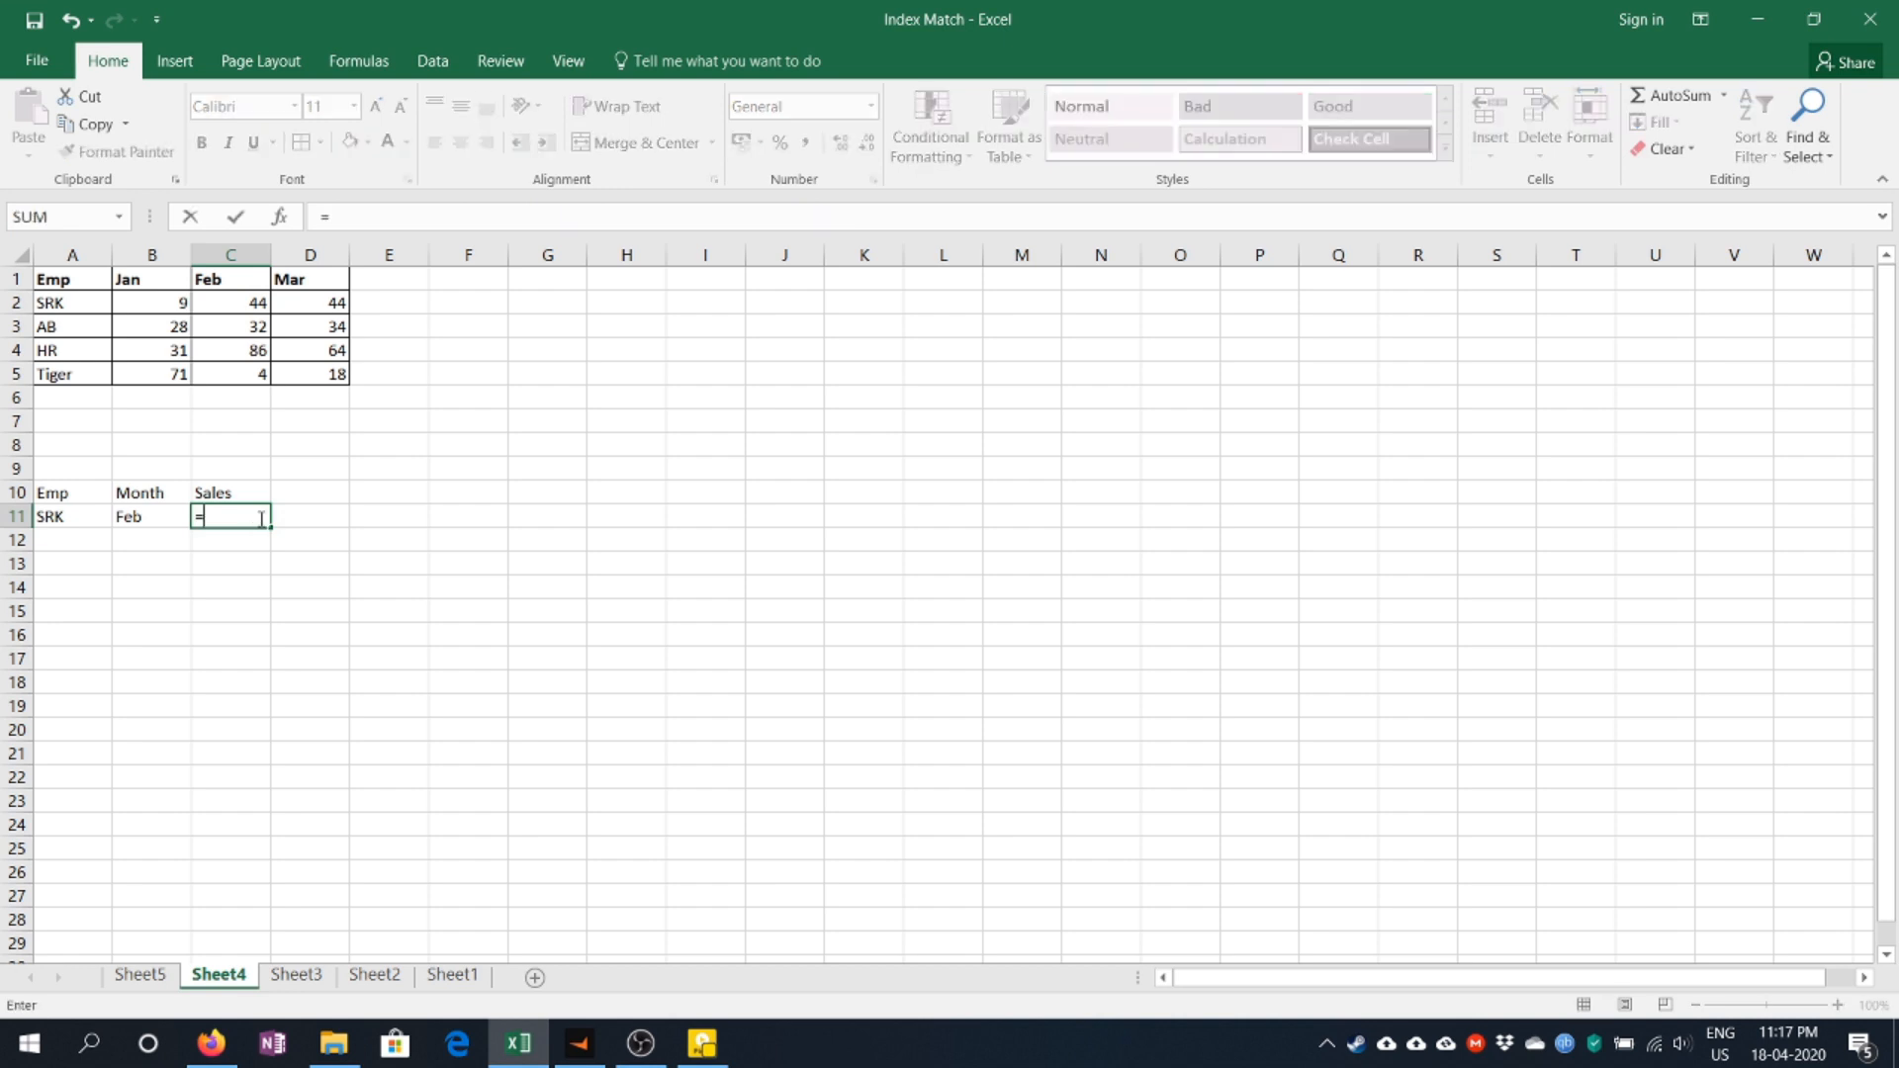
pyautogui.press('Up')
pyautogui.hotkey('ctrl', 'Left')
pyautogui.hotkey('ctrl', 'Up')
pyautogui.hotkey('ctrl', 'Up')
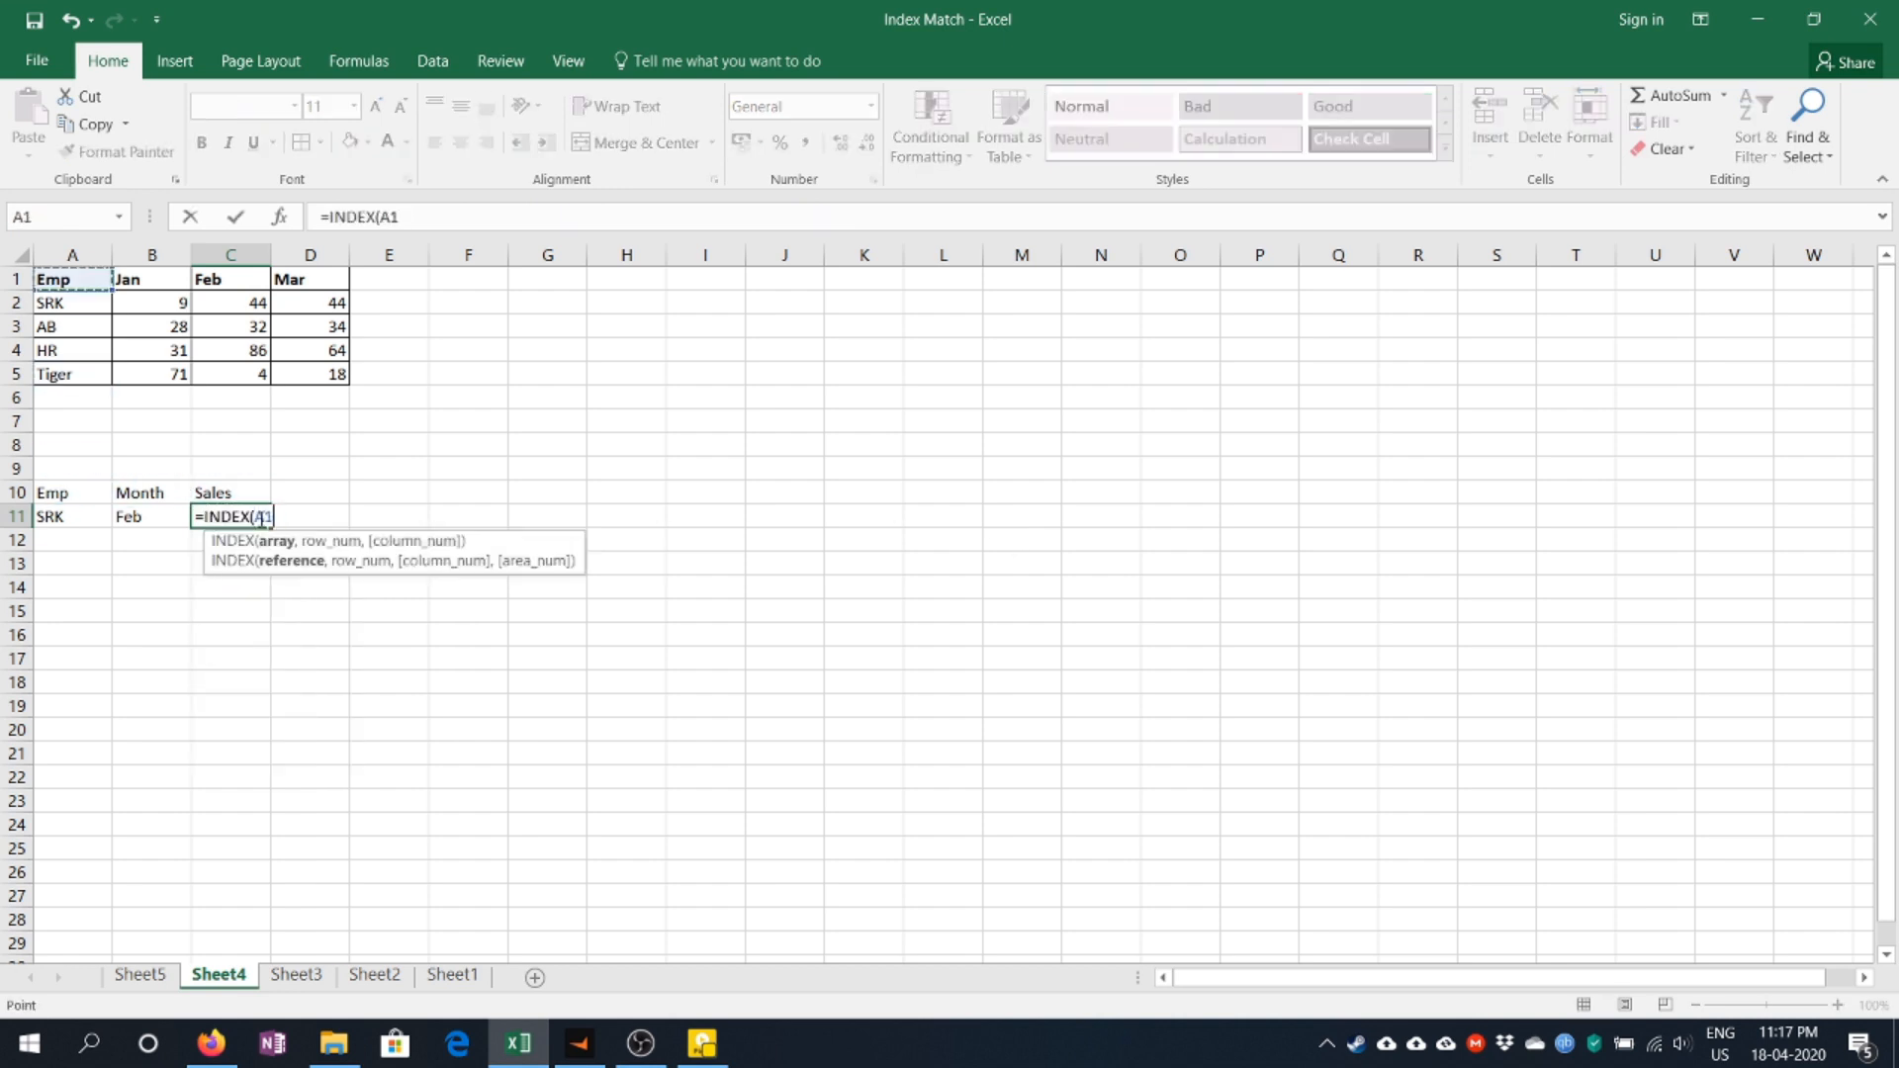
pyautogui.hotkey('ctrl', 'shift', 'Down')
pyautogui.hotkey('ctrl', 'shift', 'Right')
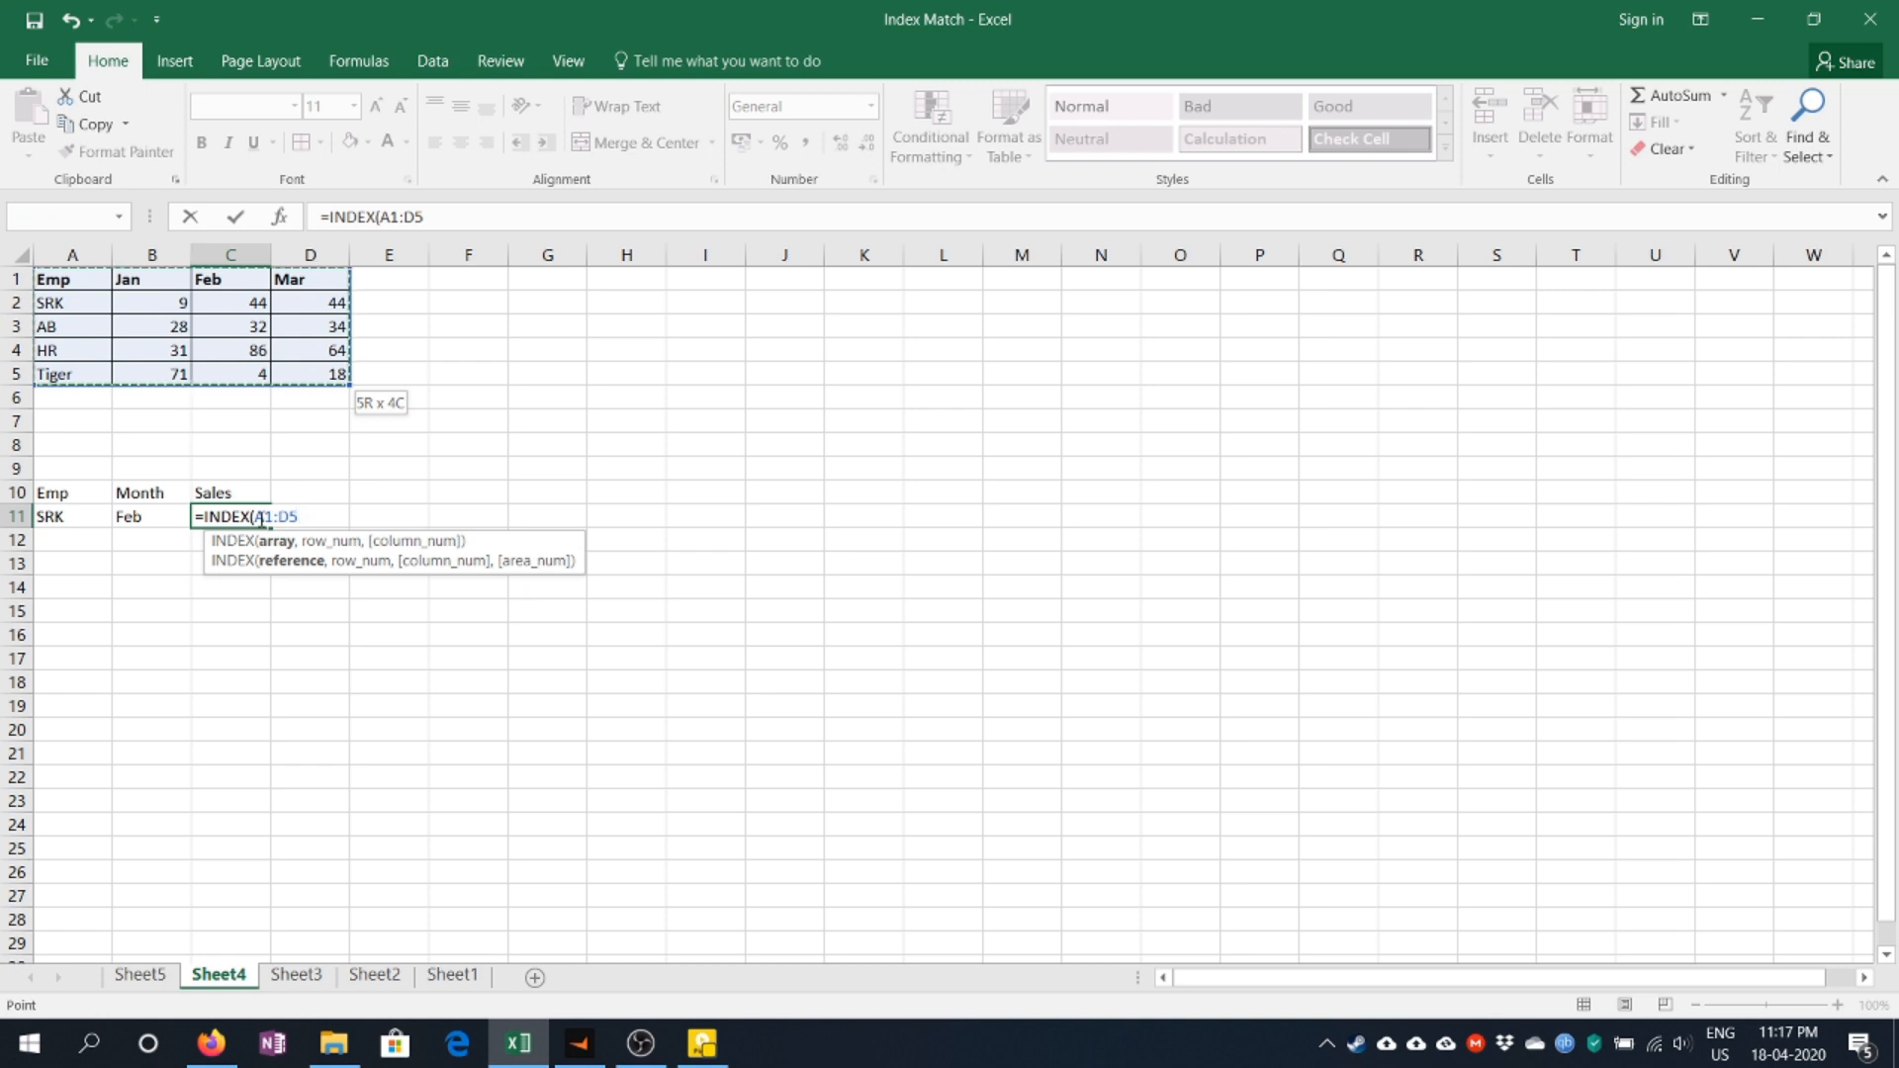
pyautogui.press('F4')
# Add an exact MATCH of A11 in $A$1:$A$5 as the row number of the INDEX formula.
pyautogui.write(',m')
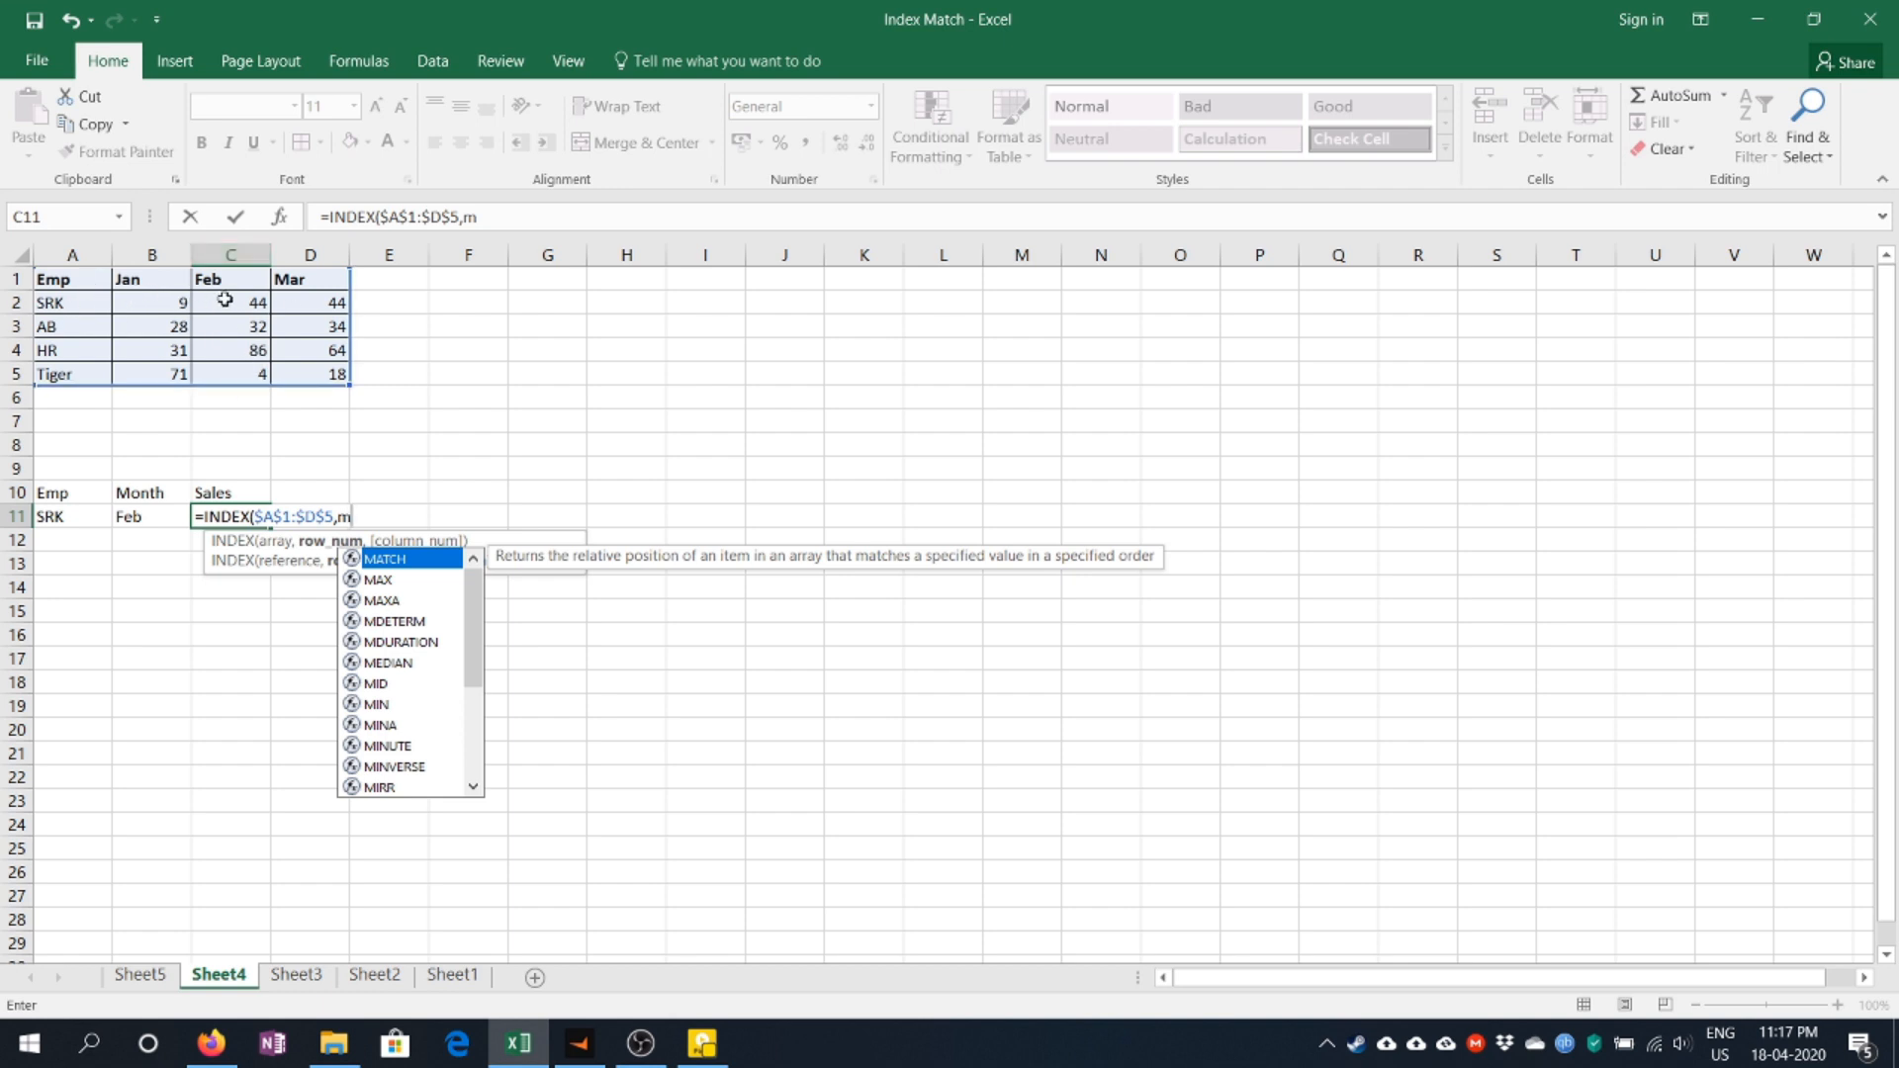
pyautogui.press('Tab')
pyautogui.click(43, 517)
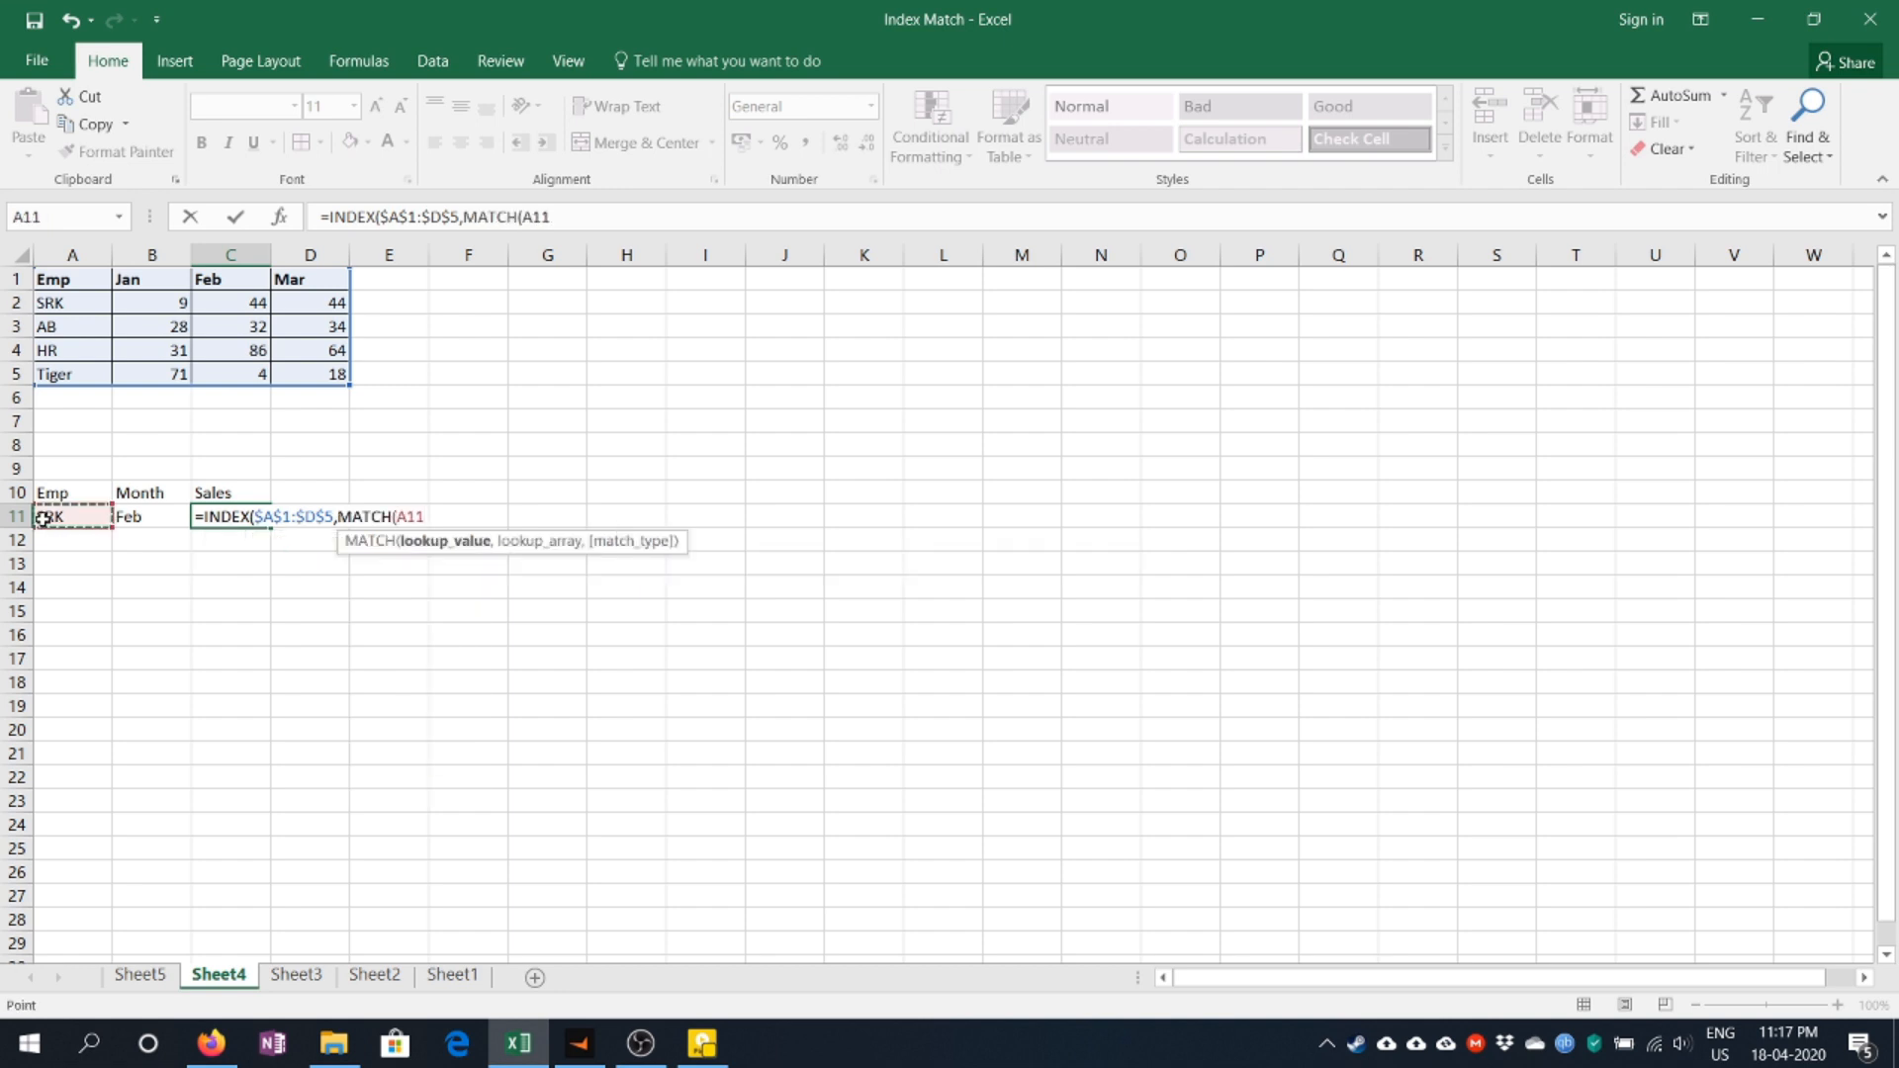
pyautogui.write(',')
pyautogui.press('Up')
pyautogui.press('Up')
pyautogui.press('Up')
pyautogui.press('Up')
pyautogui.press('Up')
pyautogui.press('Up')
pyautogui.press('Up')
pyautogui.press('Up')
pyautogui.press('Up')
pyautogui.press('Up')
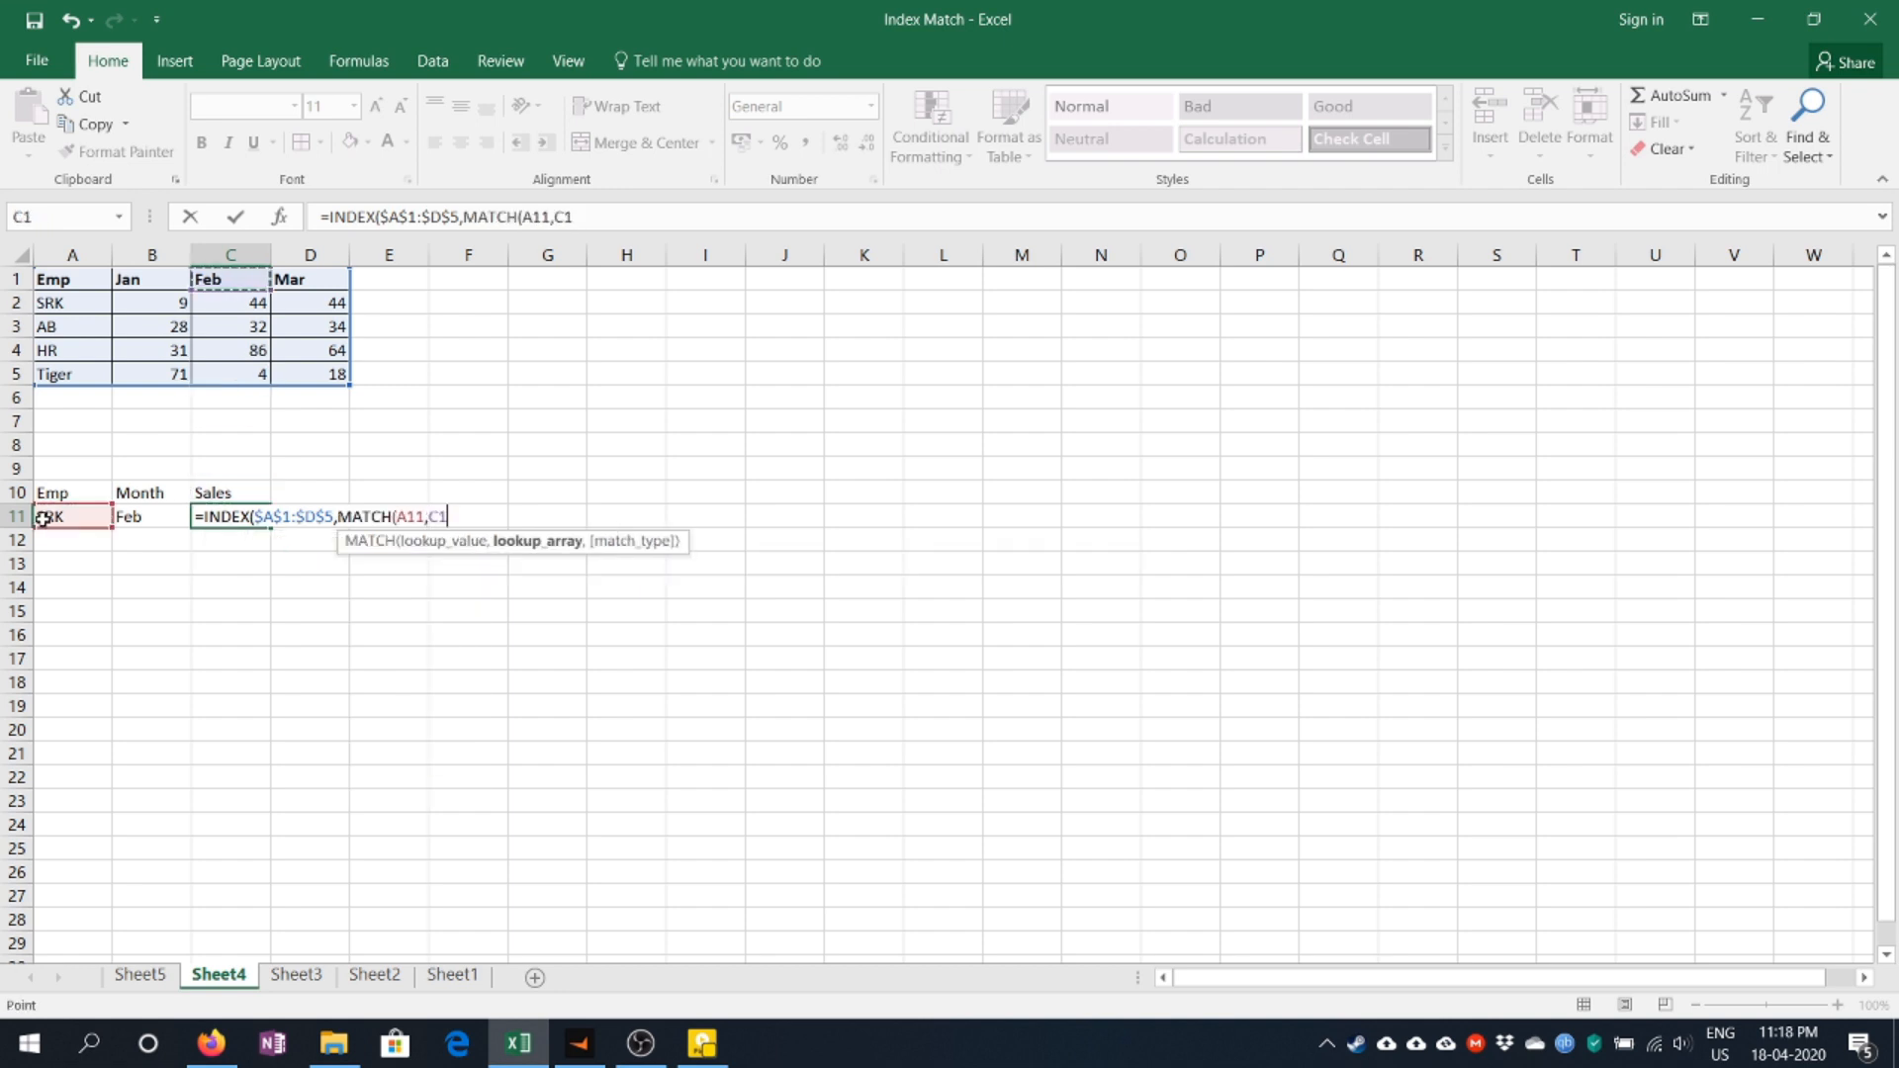
pyautogui.press('Left')
pyautogui.press('Left')
pyautogui.hotkey('ctrl', 'shift', 'Down')
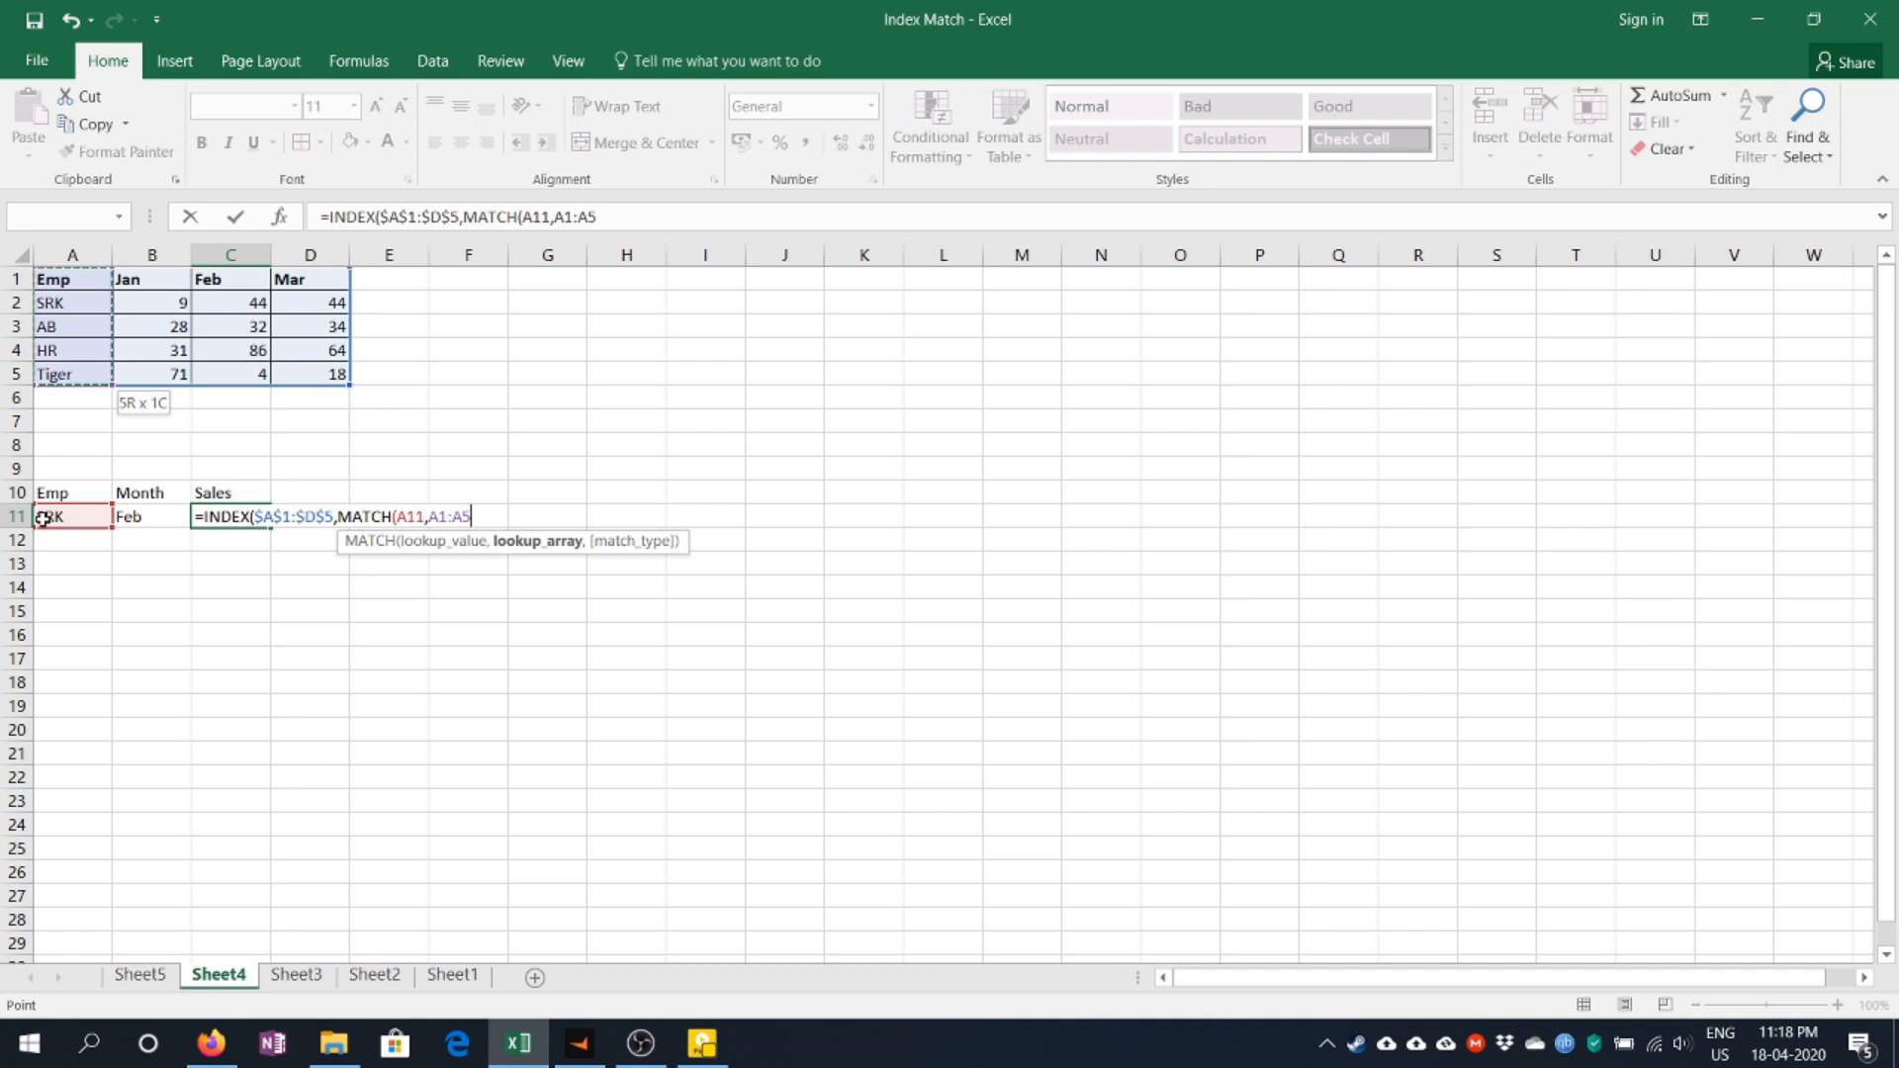
pyautogui.press('F4')
pyautogui.write(',0)')
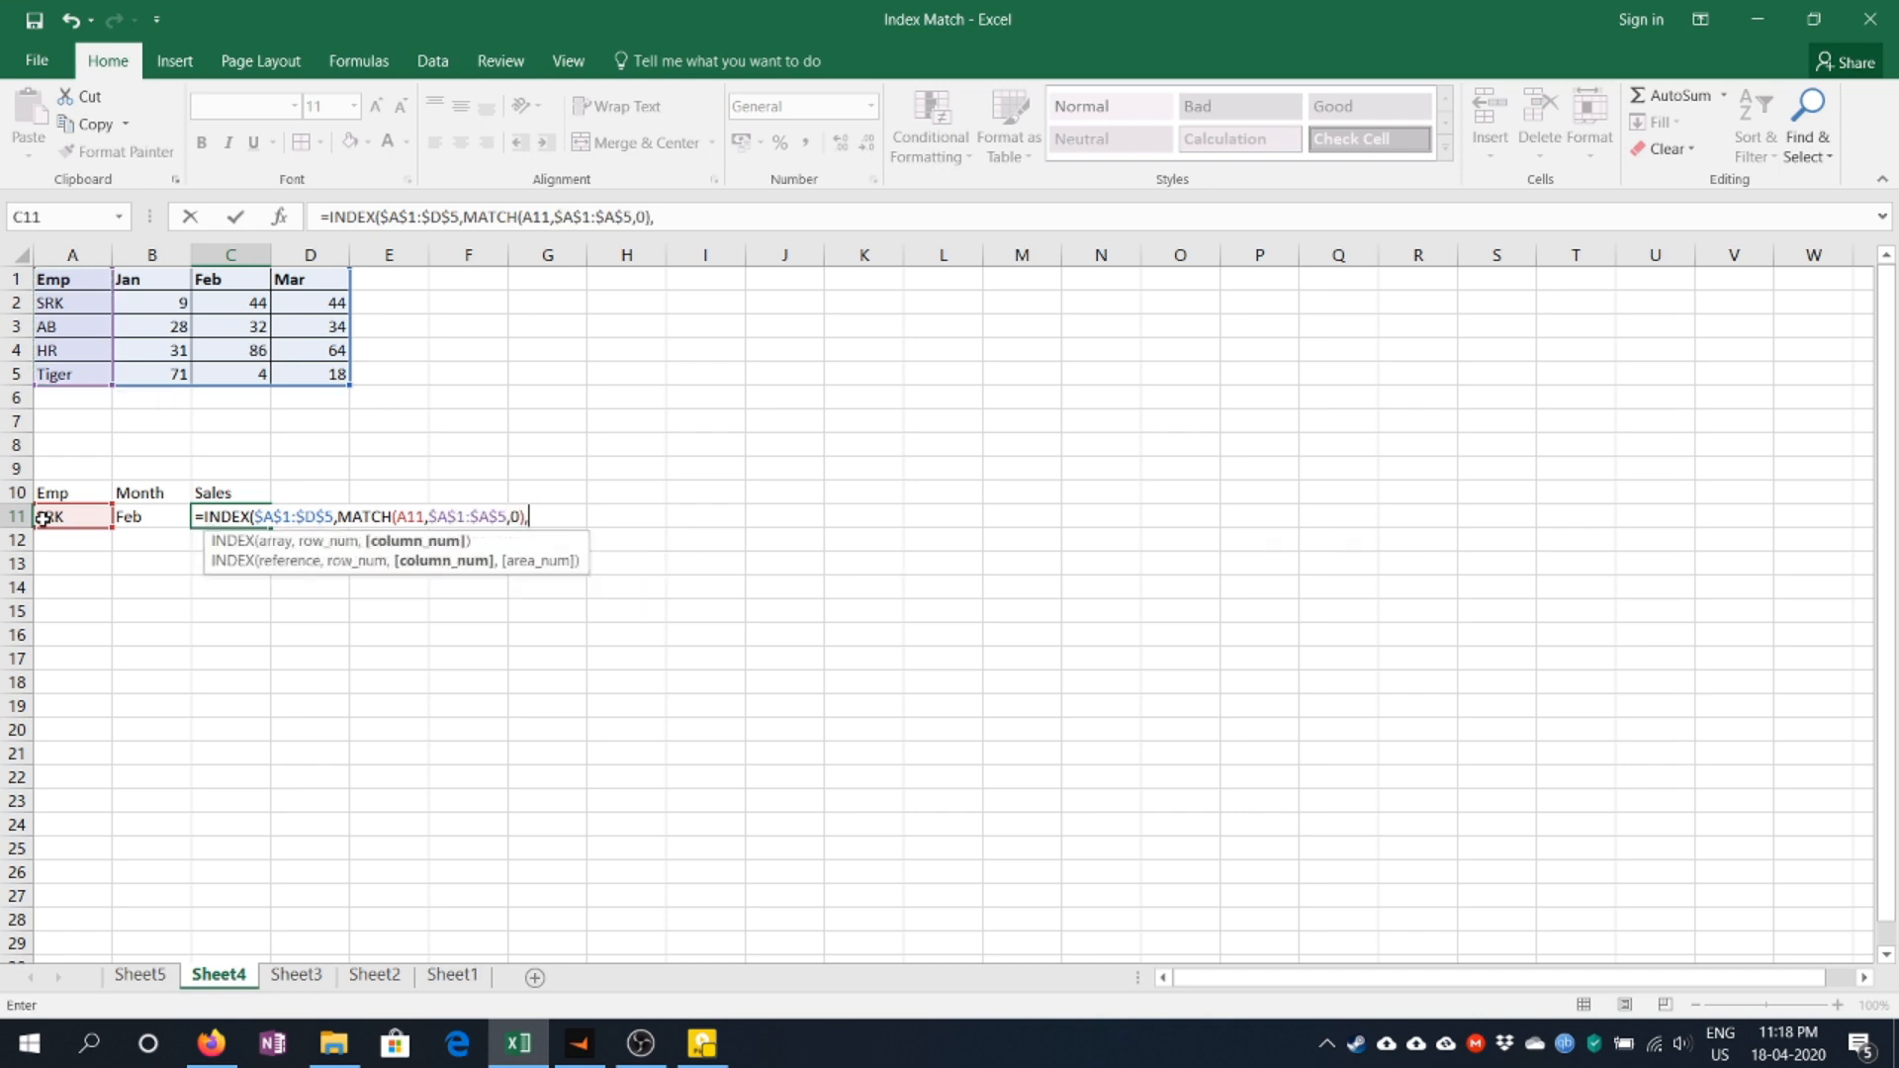
# Begin the column number argument with a second MATCH that uses the month in B11 as lookup value.
pyautogui.write(',MATCH(')
pyautogui.press('Left')
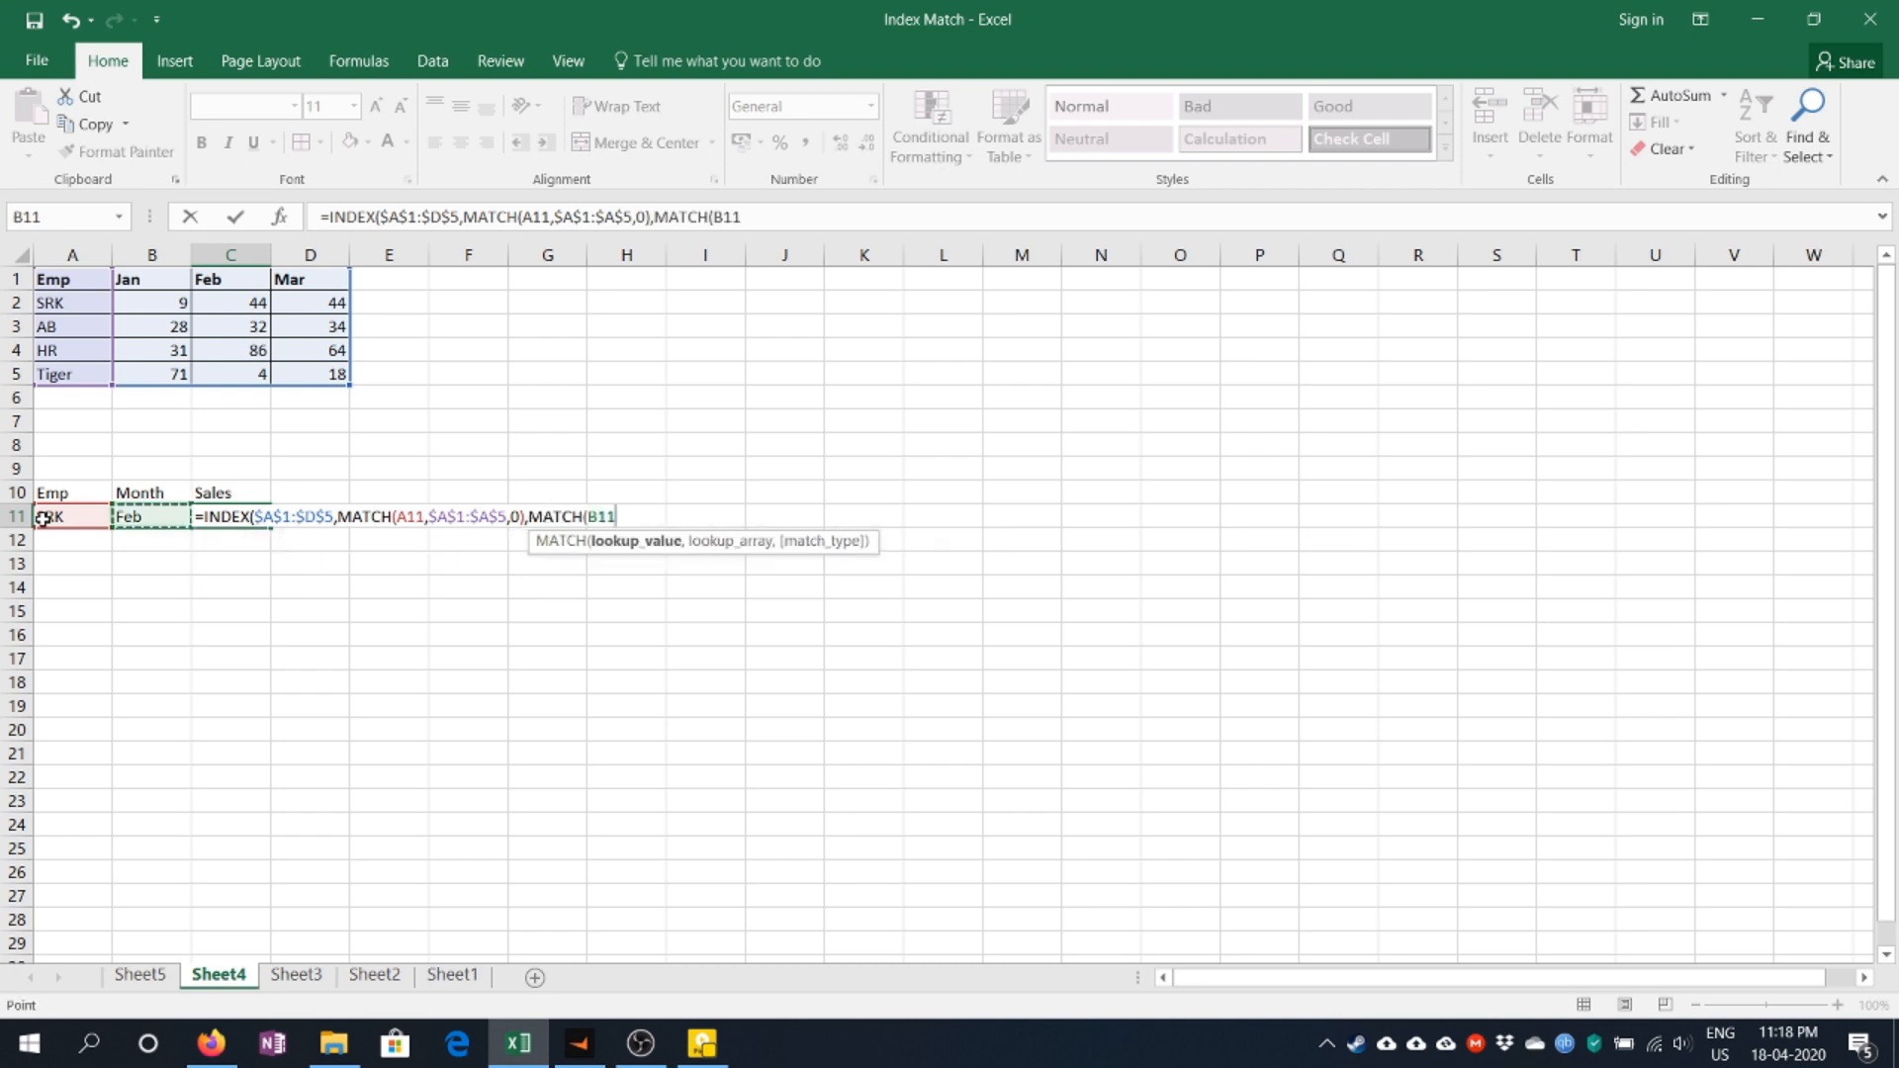
pyautogui.write(',')
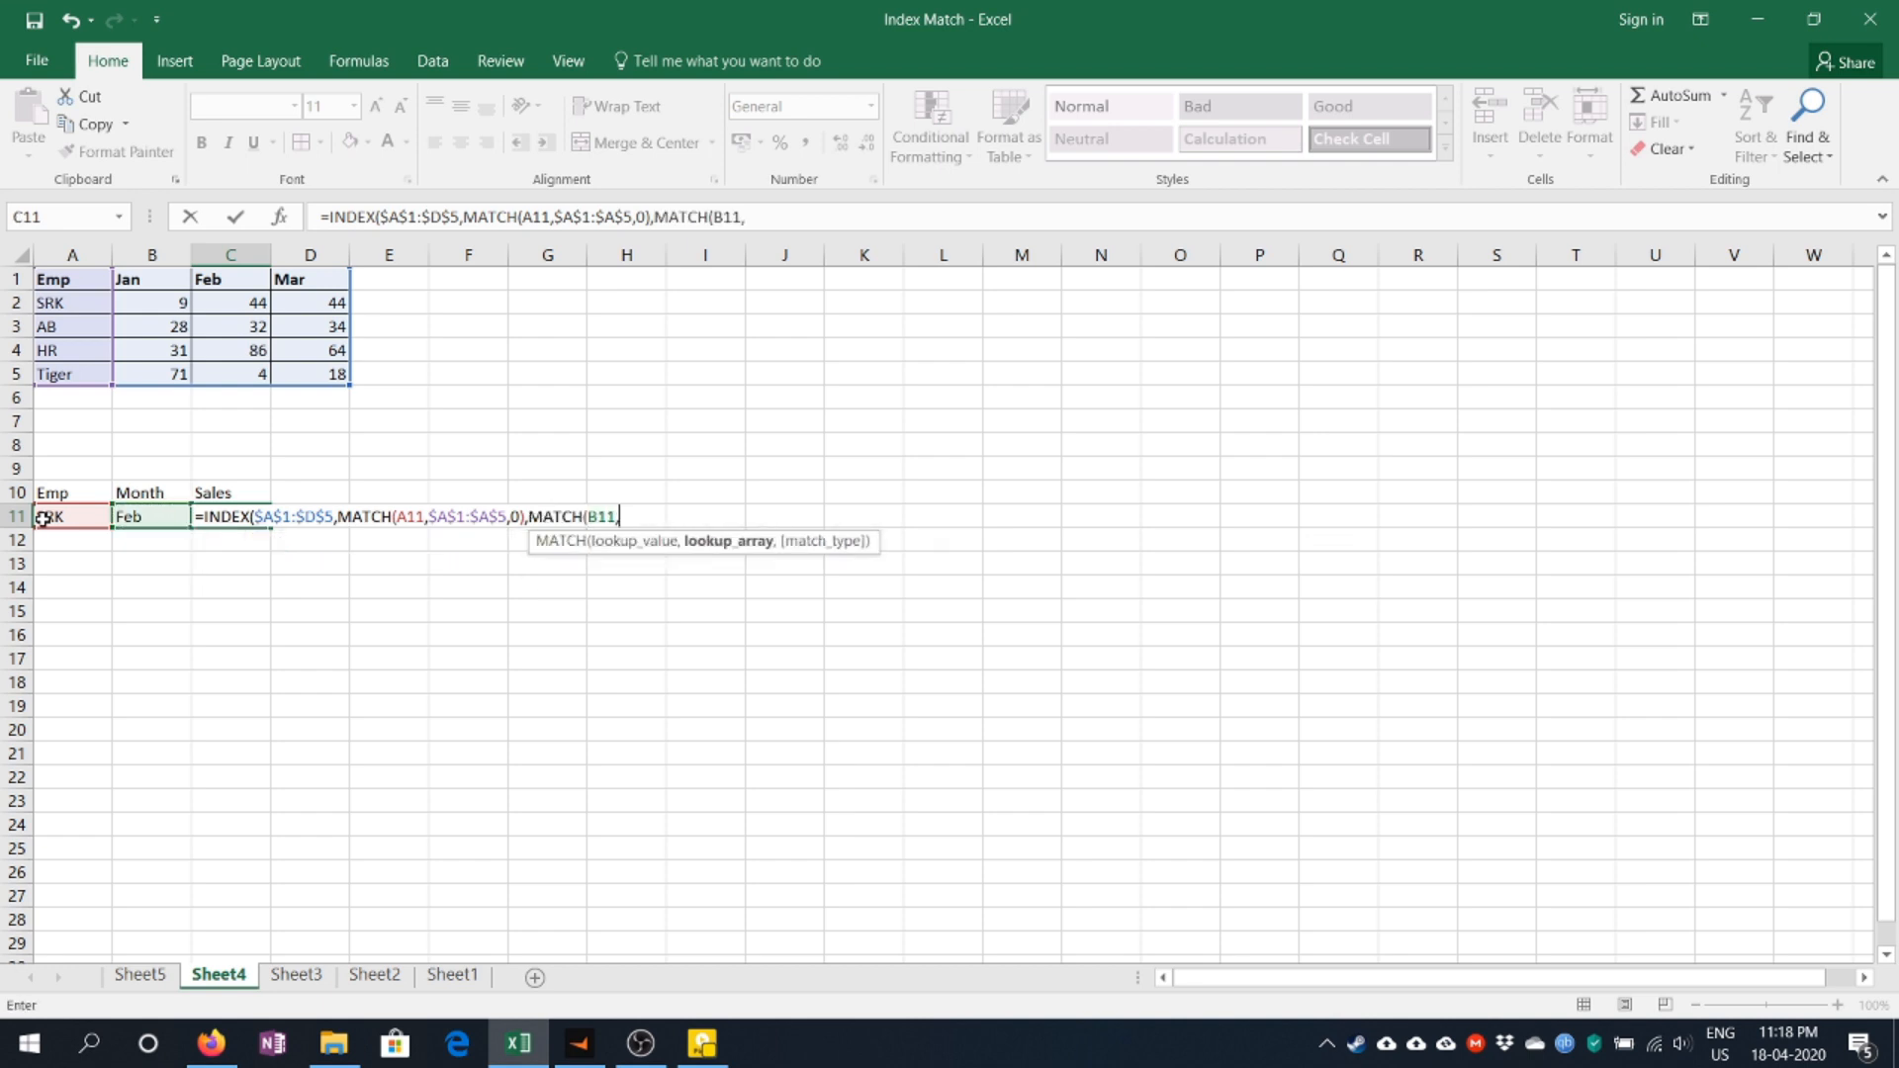
pyautogui.hotkey('ctrl', 'Up')
pyautogui.hotkey('ctrl', 'Up')
pyautogui.hotkey('ctrl', 'Up')
pyautogui.hotkey('ctrl', 'Left')
pyautogui.hotkey('ctrl', 'shift', 'Right')
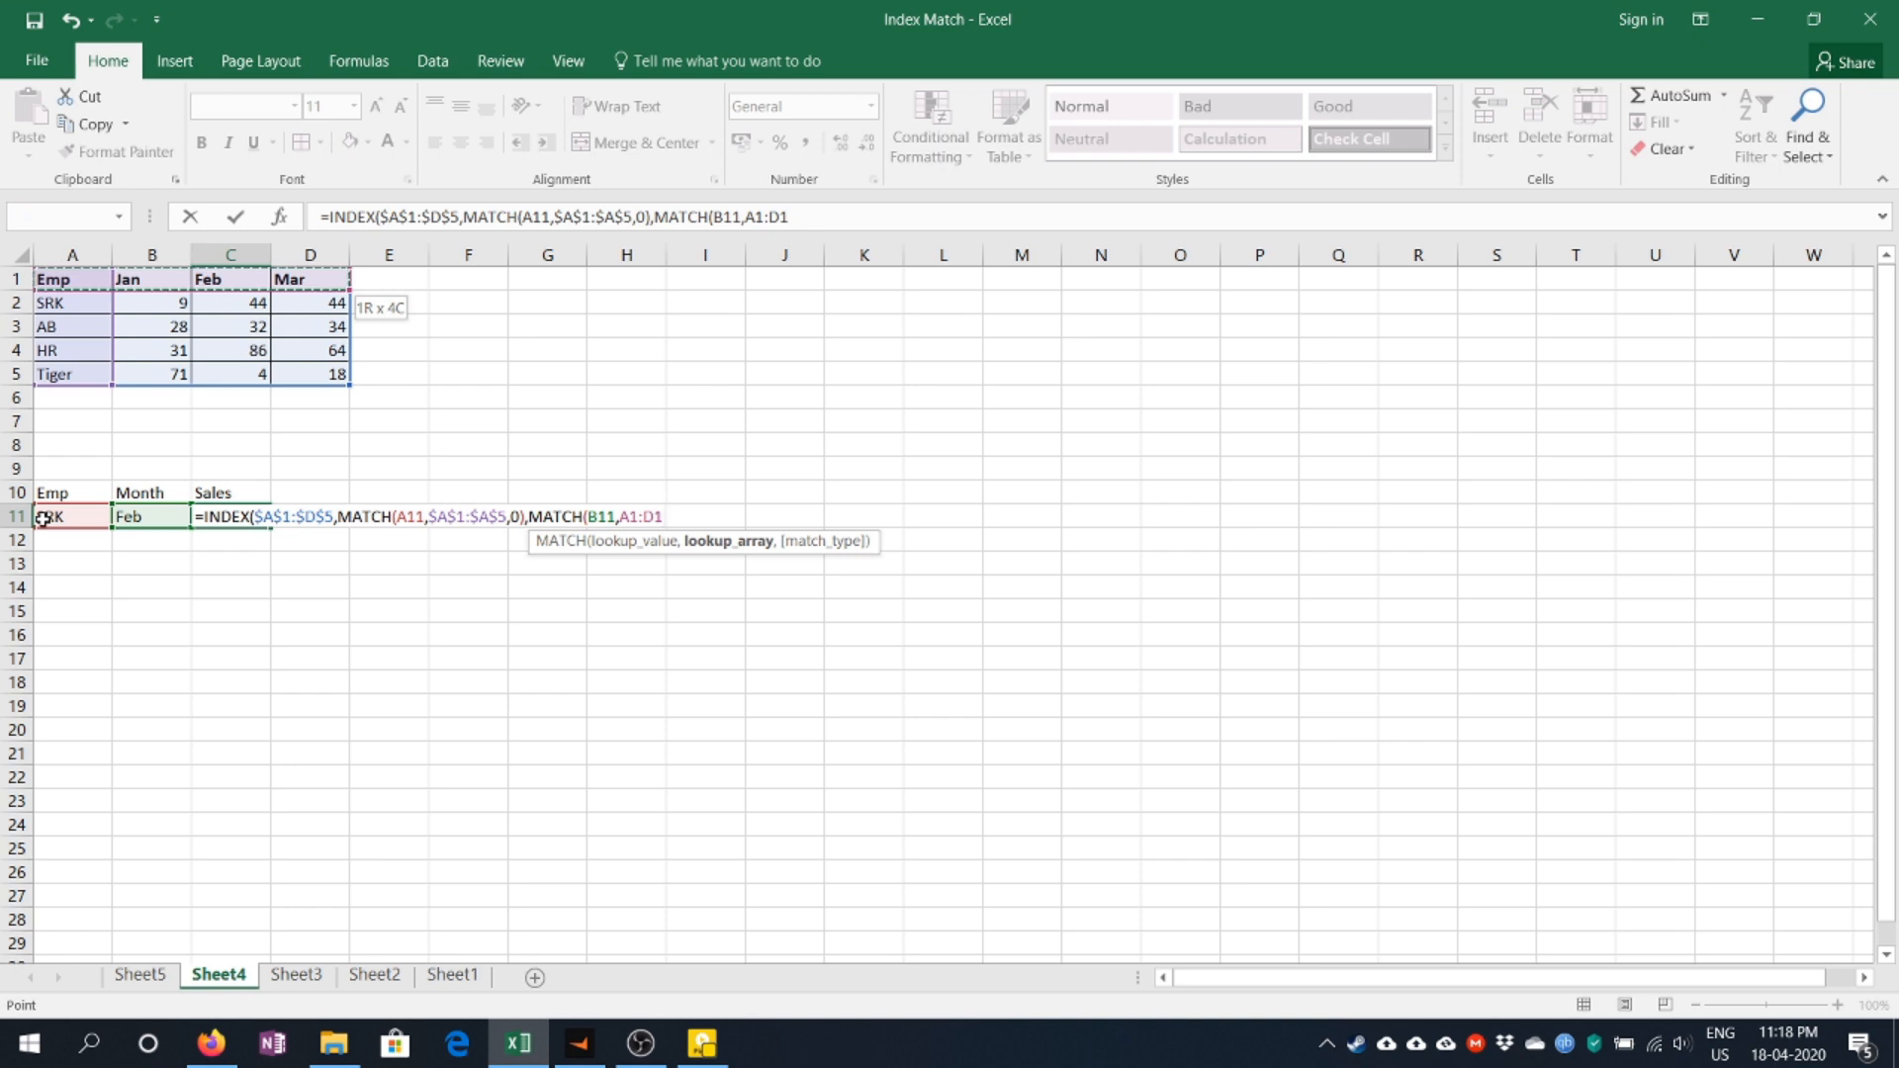
pyautogui.press('shift')
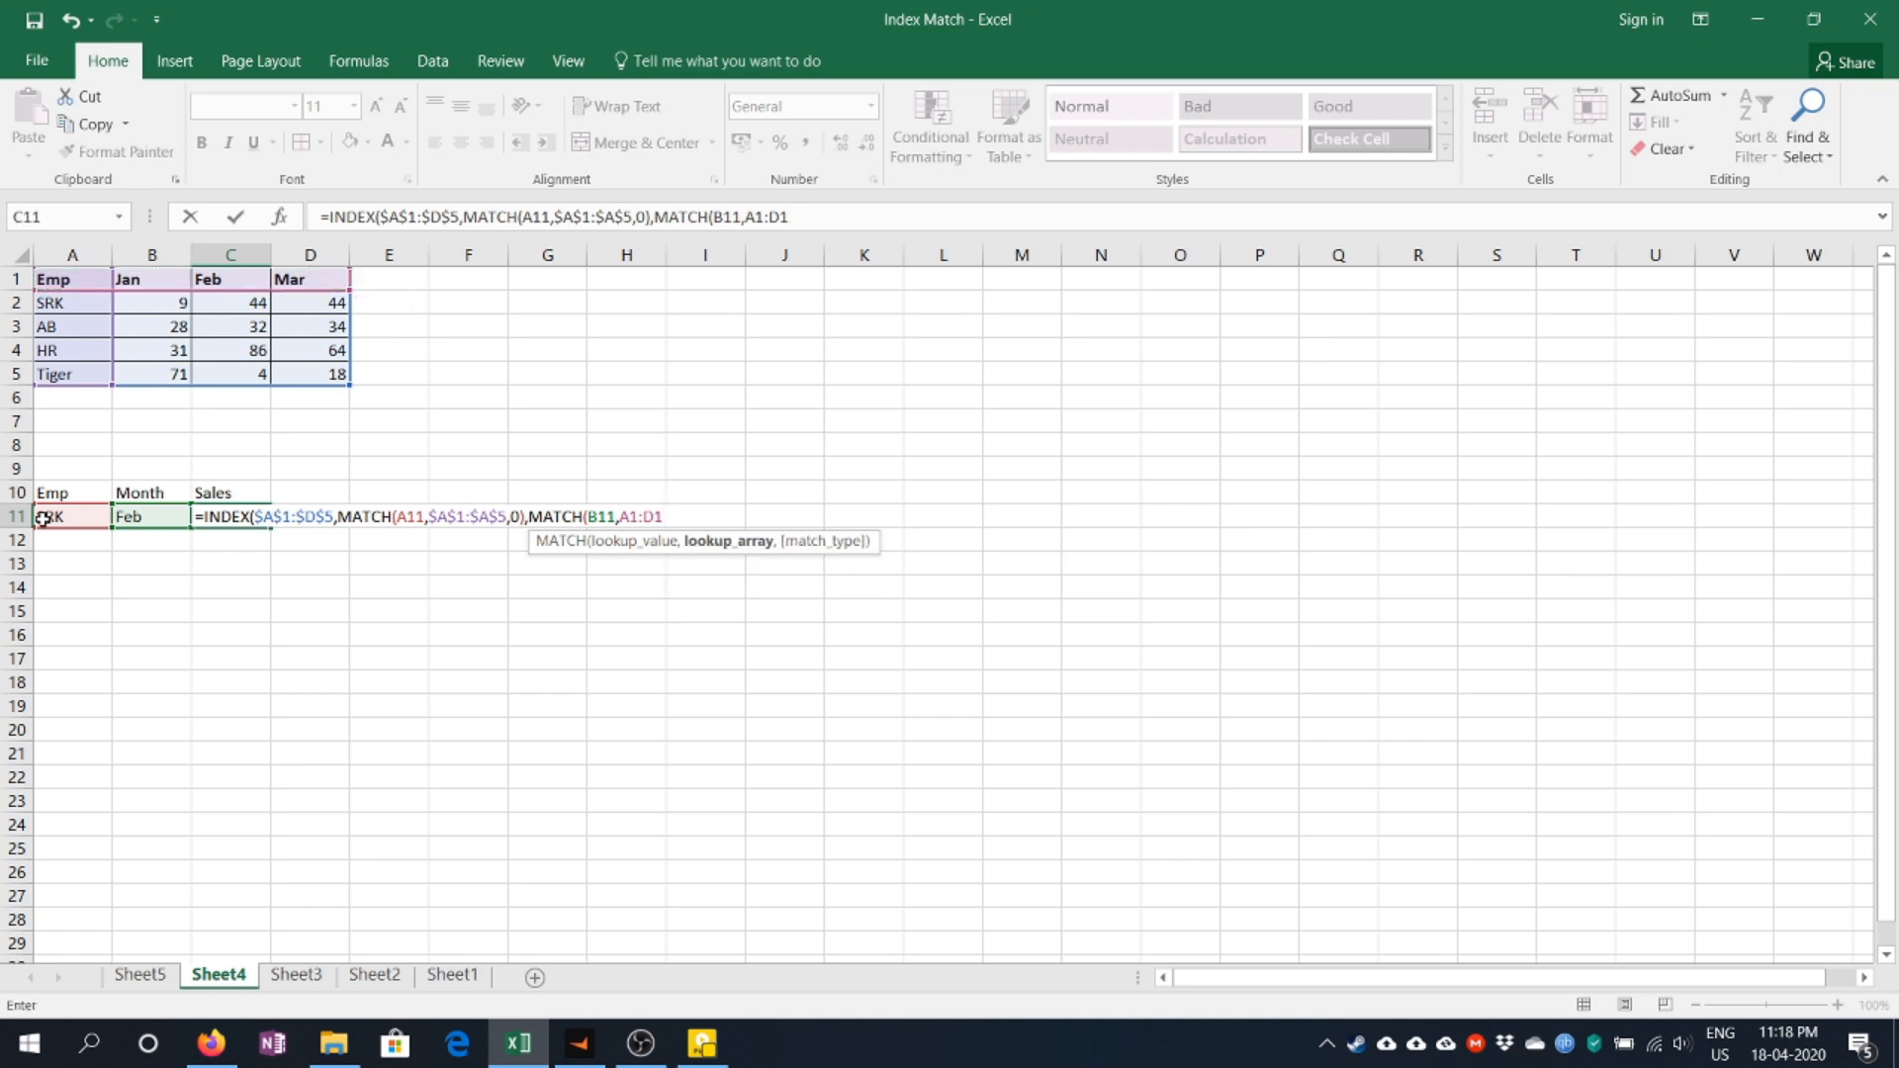
pyautogui.write(',')
pyautogui.press('BackSpace')
pyautogui.press('BackSpace')
pyautogui.press('BackSpace')
pyautogui.write('$')
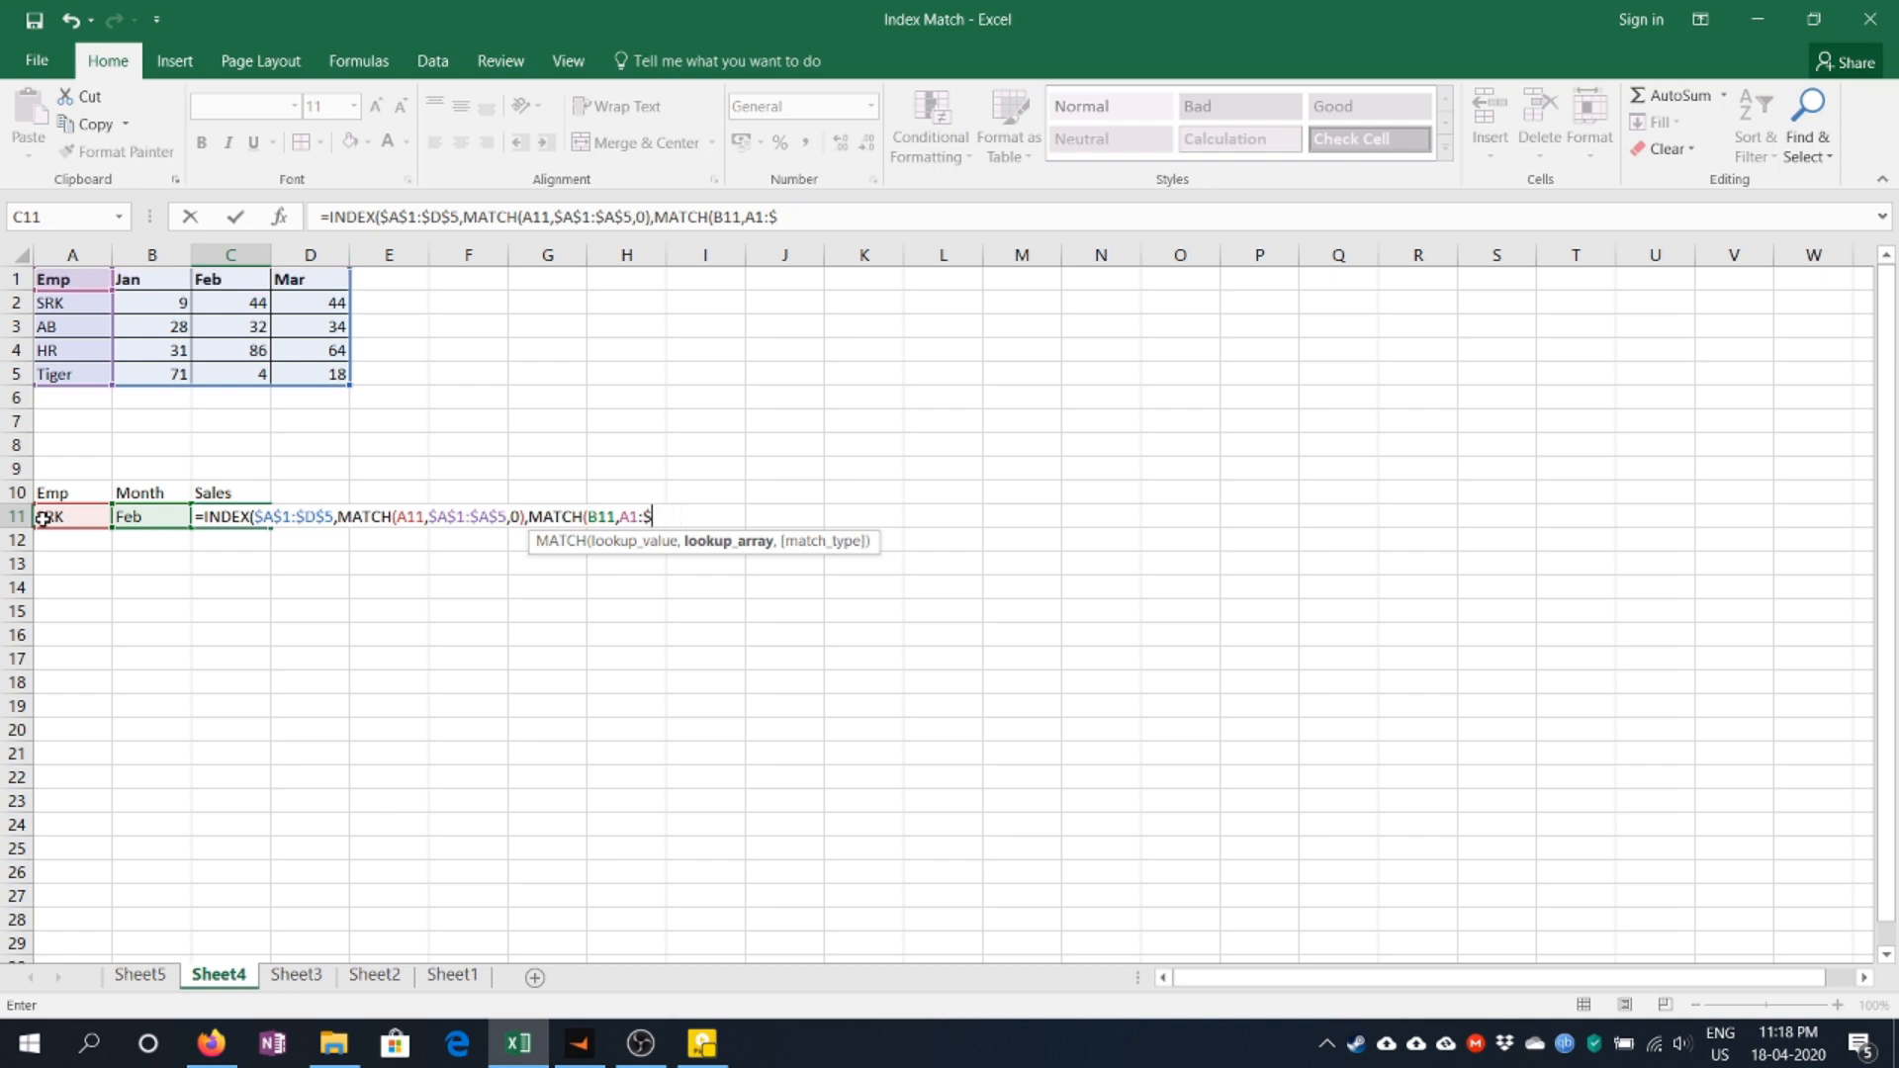
pyautogui.press('BackSpace')
pyautogui.press('BackSpace')
pyautogui.press('BackSpace')
pyautogui.press('BackSpace')
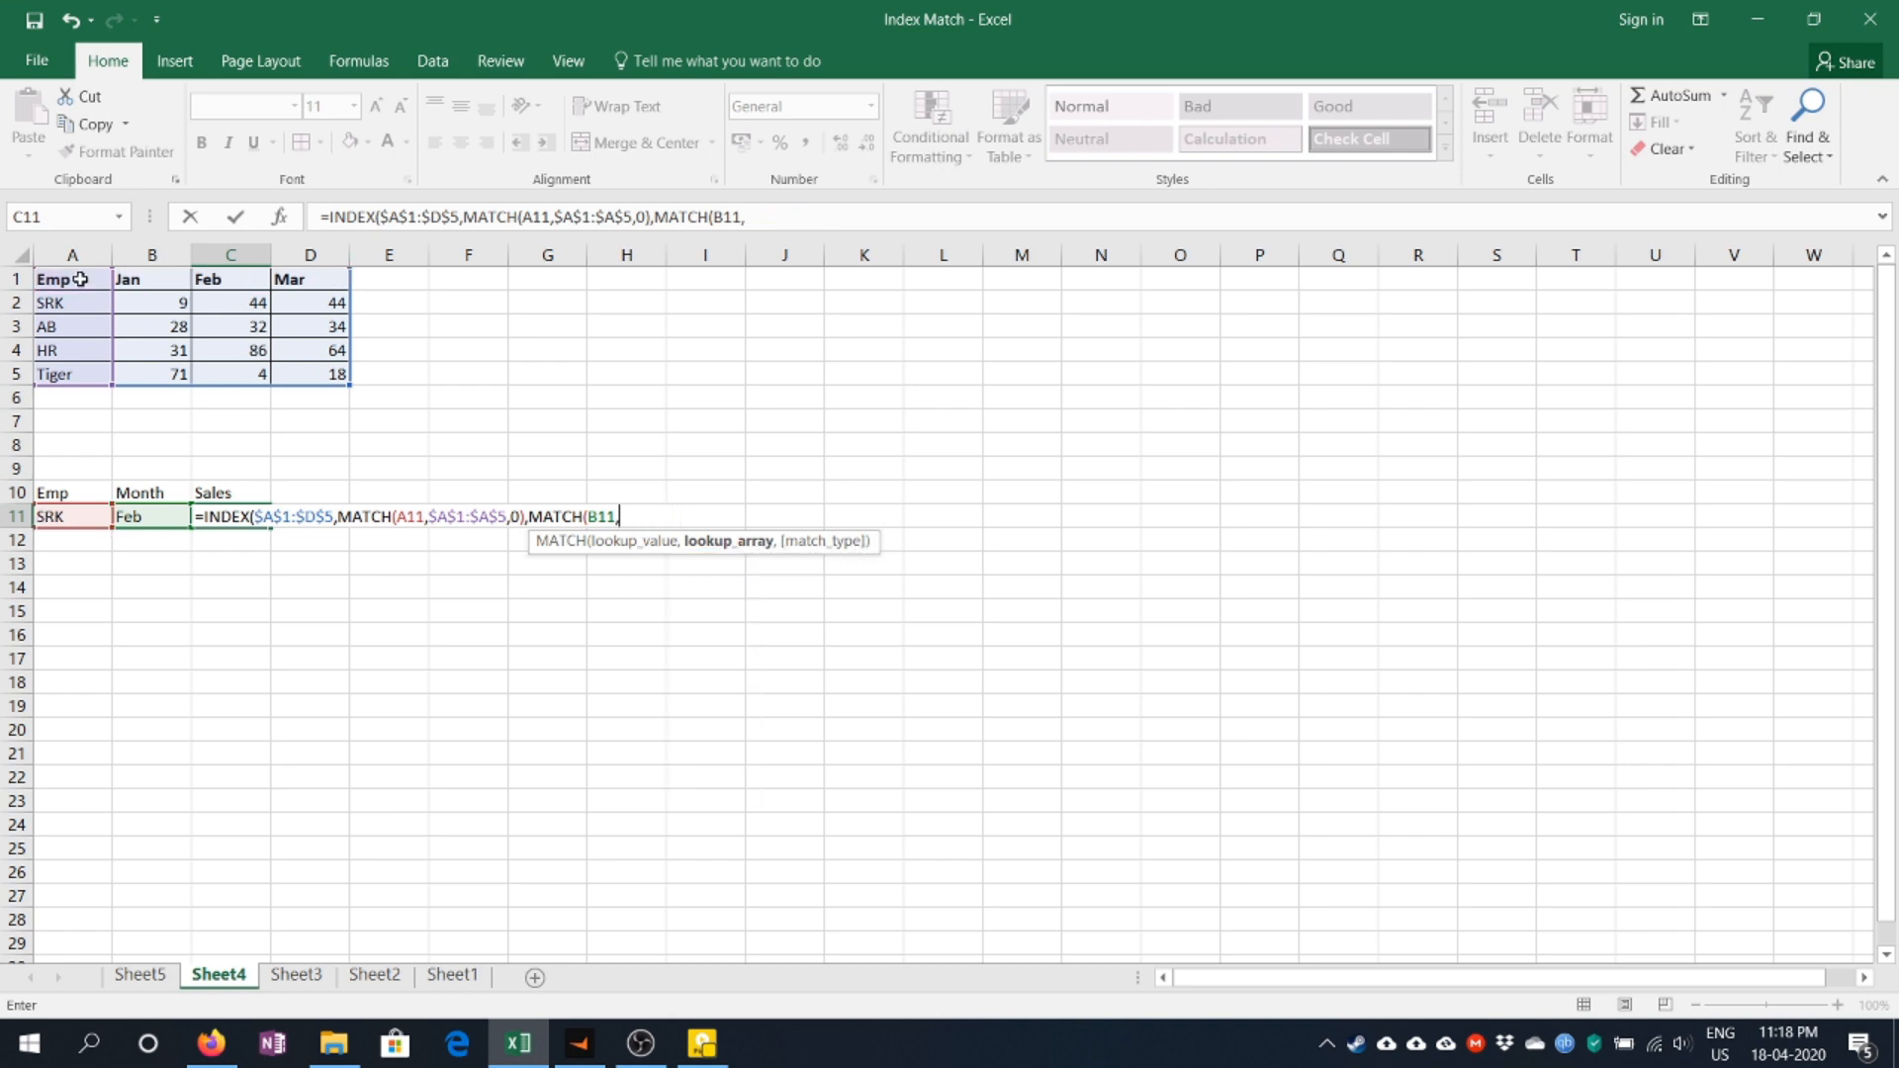
# Complete the C11 formula with $A$1:$D$1 as the second MATCH's lookup array and 0 for exact match.
pyautogui.click(80, 279)
pyautogui.hotkey('shift', 'Right')
pyautogui.hotkey('shift', 'Right')
pyautogui.hotkey('shift', 'Right')
pyautogui.press('F4')
pyautogui.write(',')
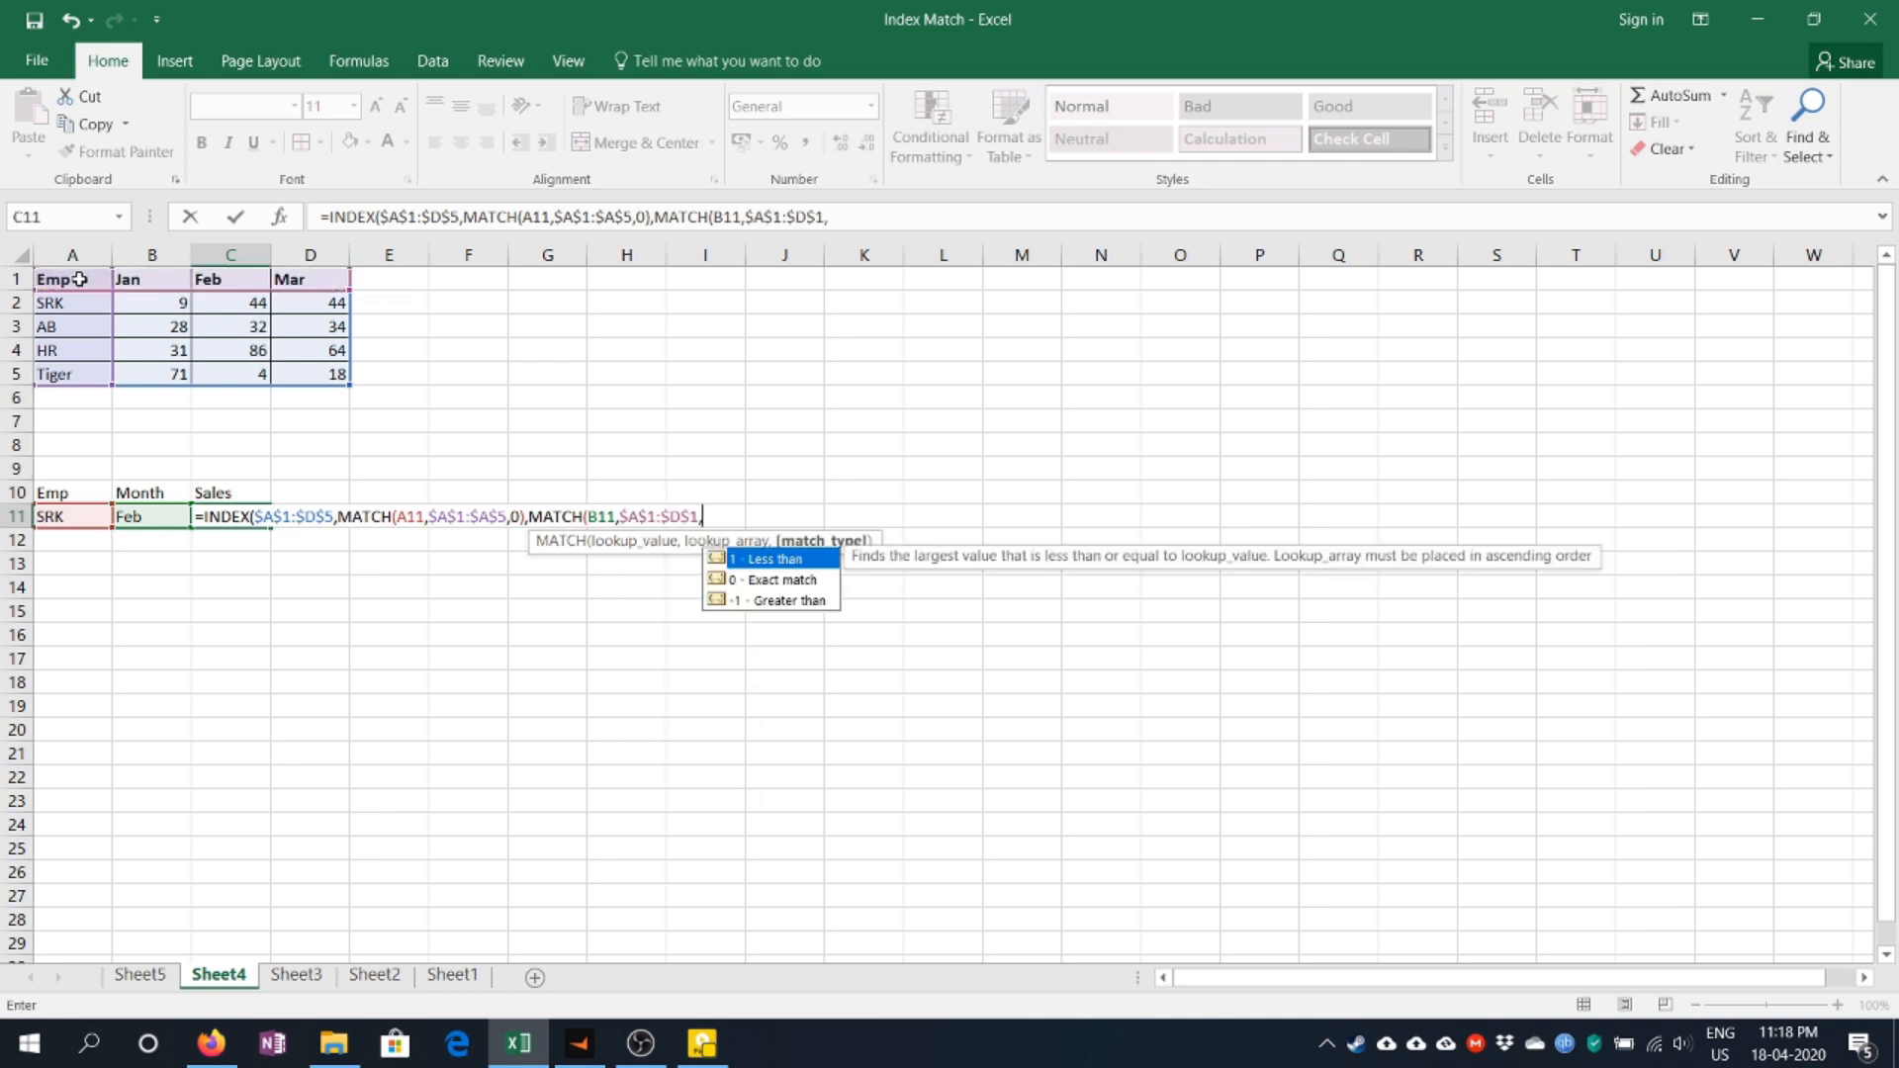
pyautogui.write('0)')
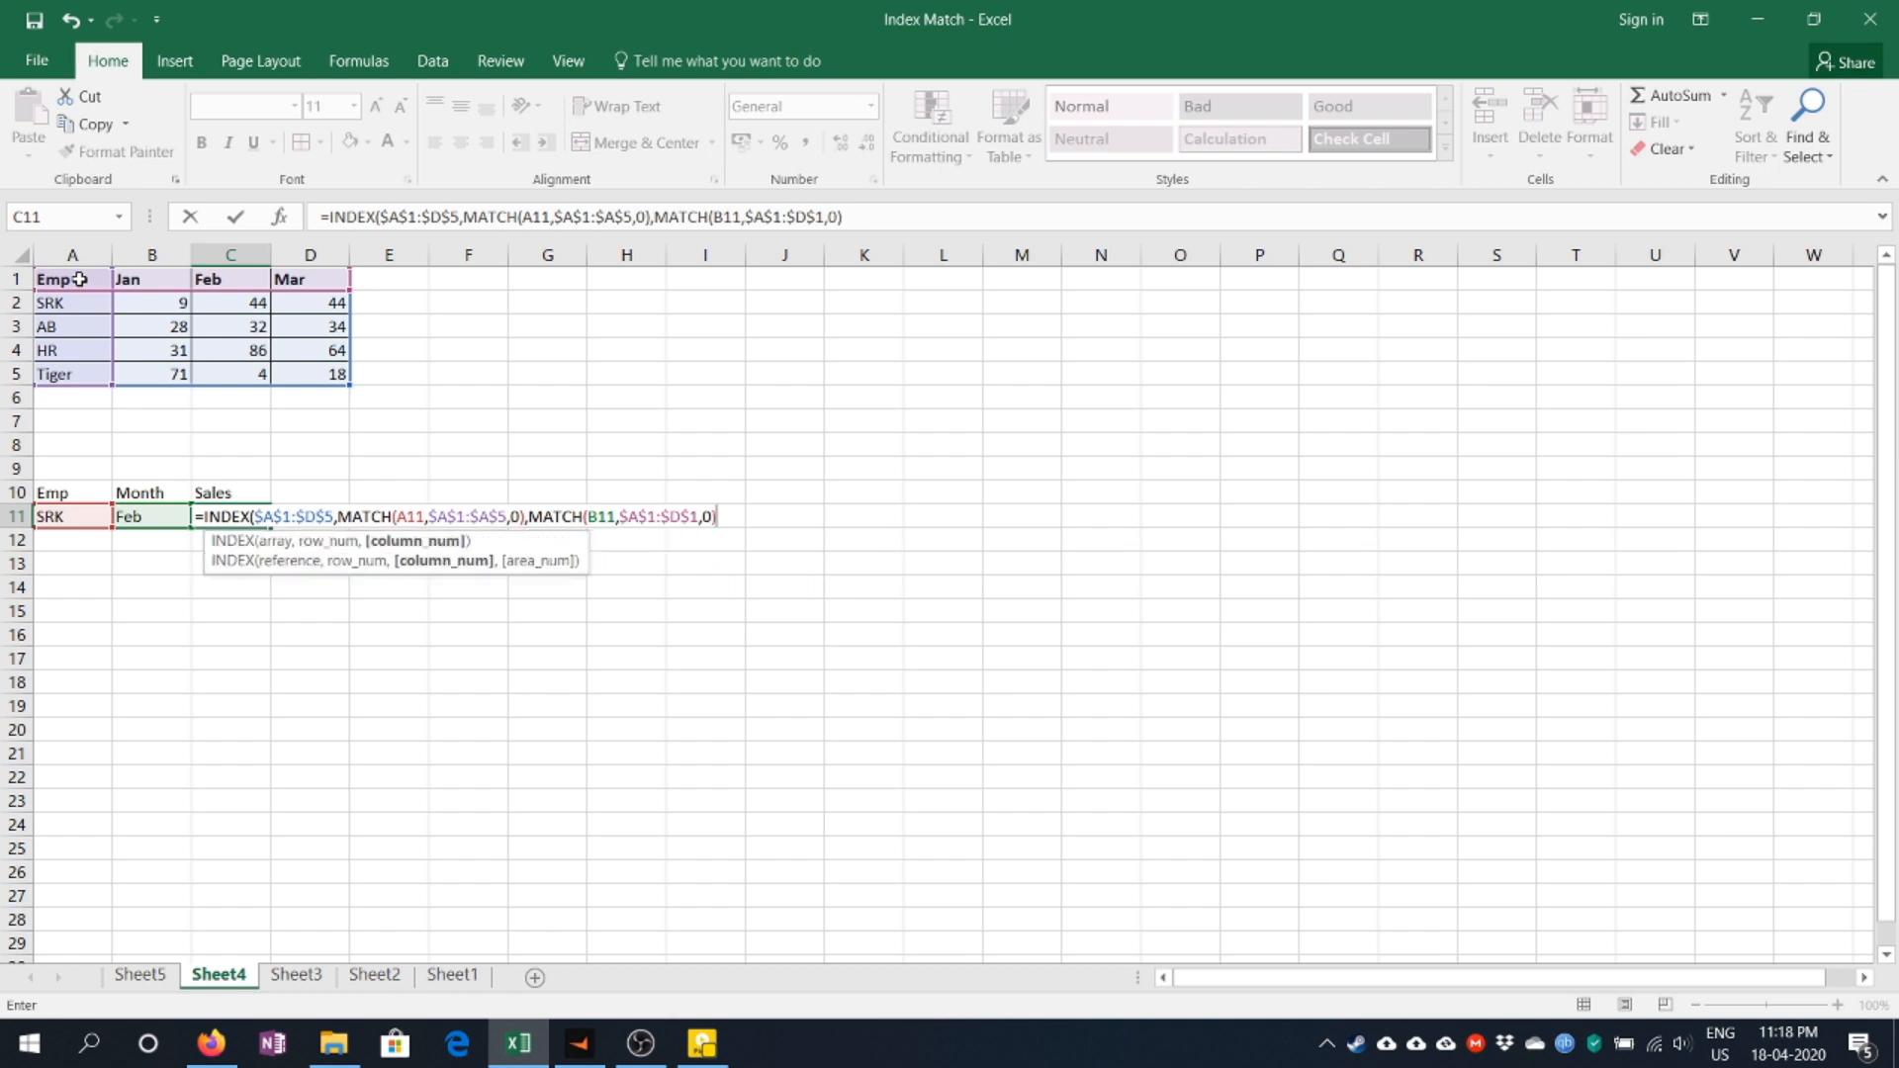
pyautogui.write(')')
pyautogui.press('Return')
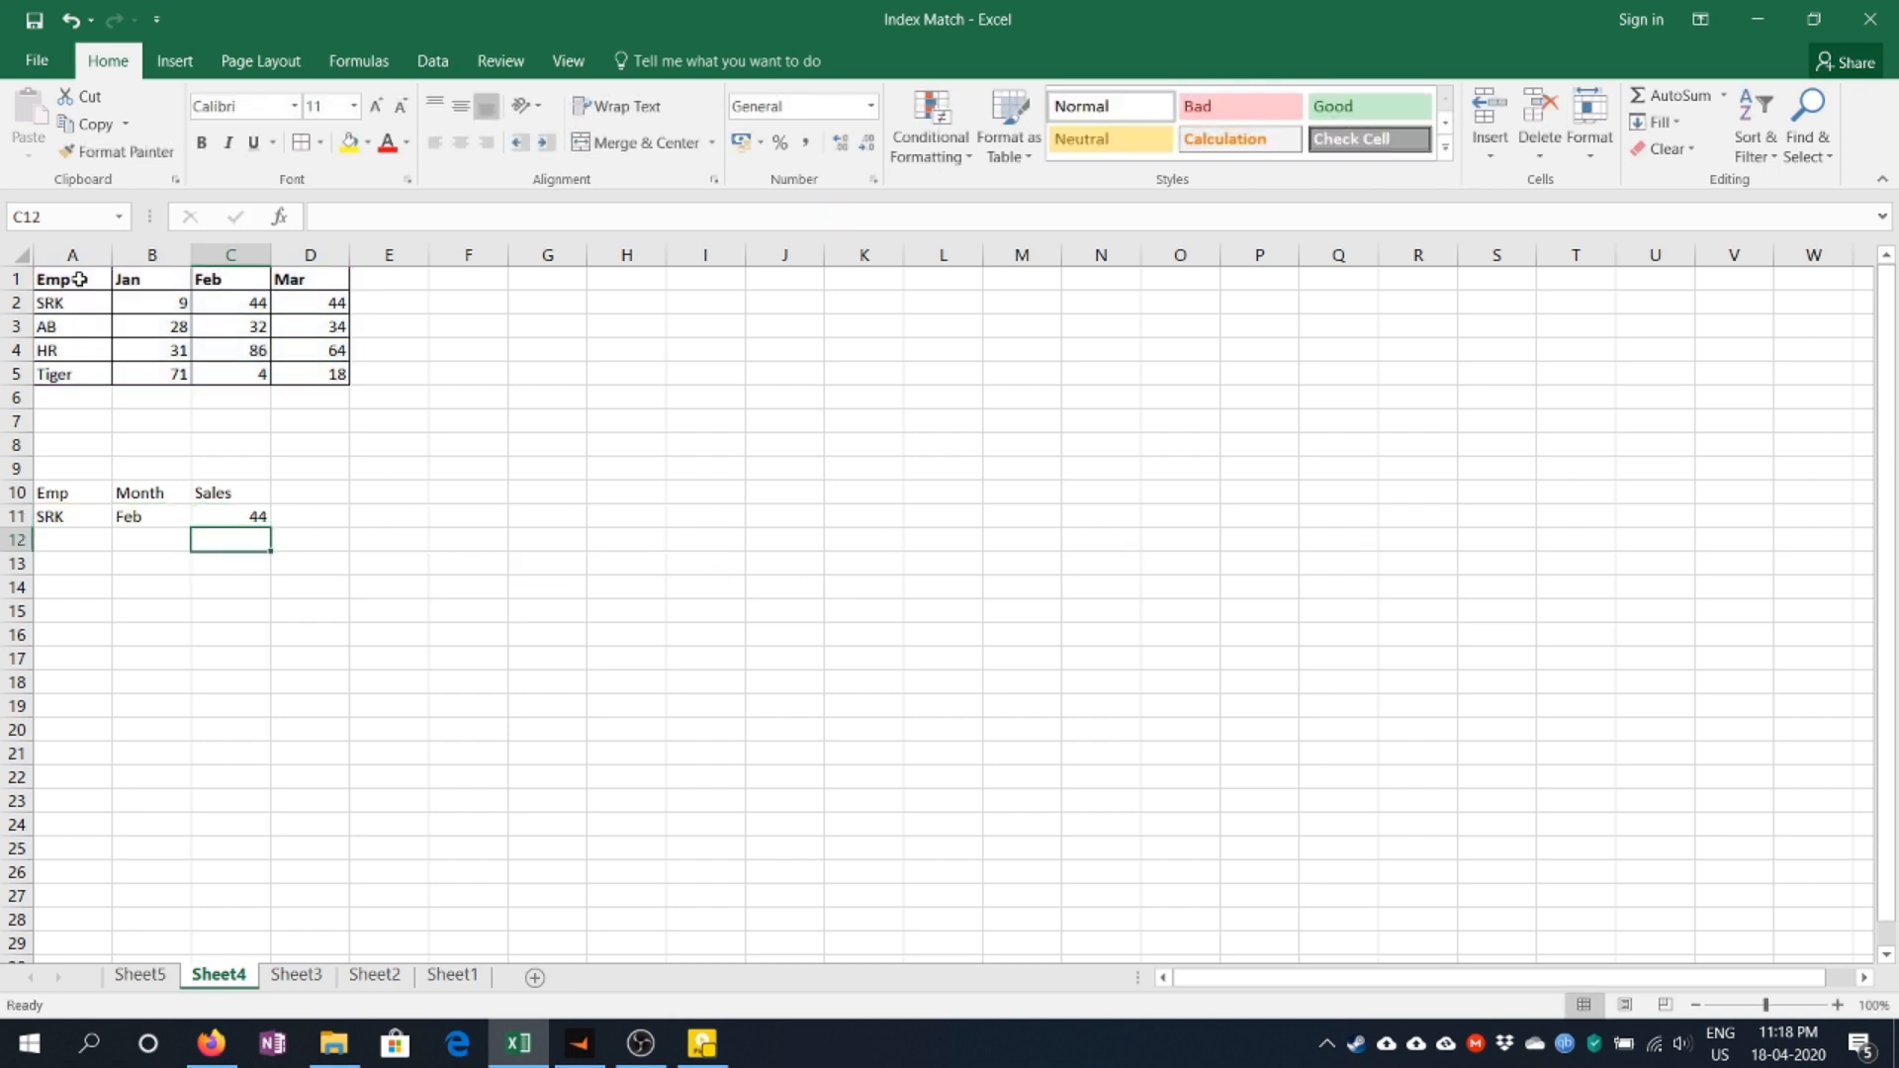
# Review the three INDEX and MATCH advantages listed in B2:B4 of Sheet2.
pyautogui.click(375, 975)
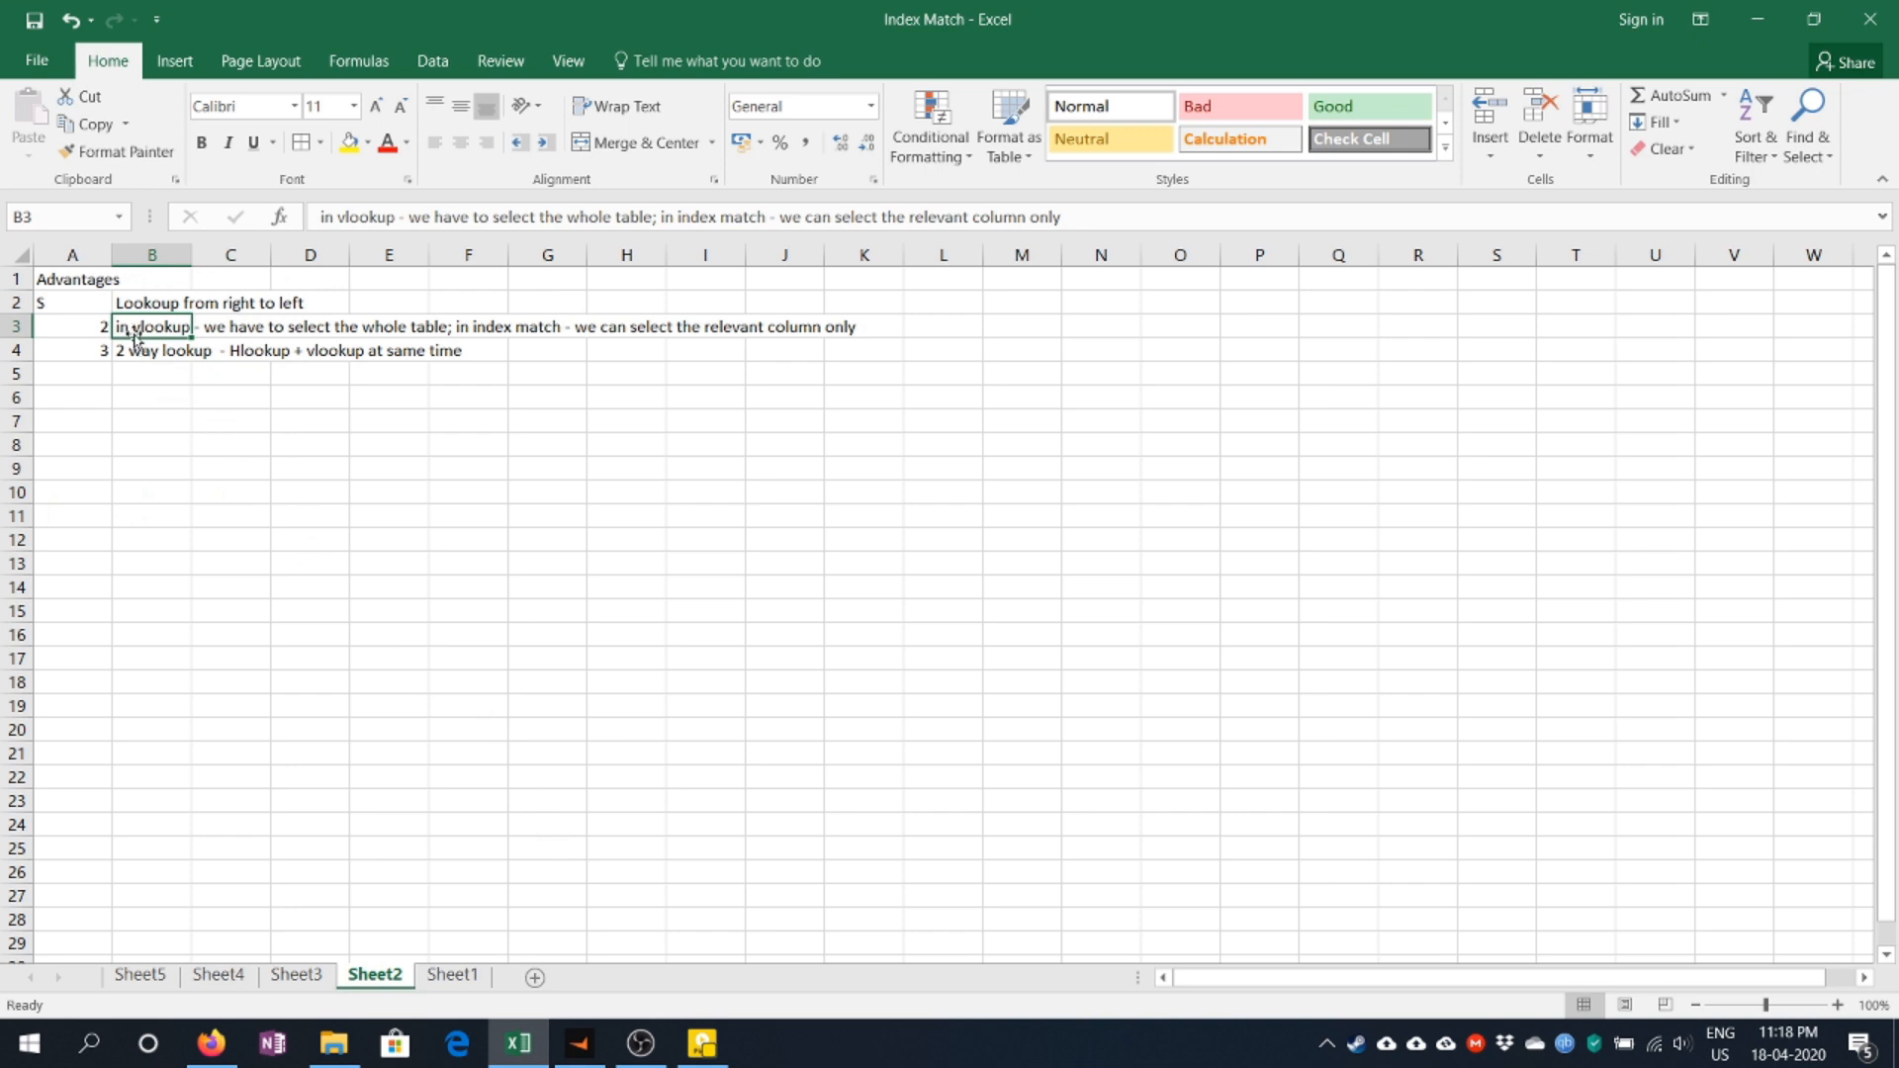
pyautogui.click(160, 353)
pyautogui.click(170, 327)
pyautogui.click(168, 305)
pyautogui.moveTo(88, 307); pyautogui.dragTo(138, 354)
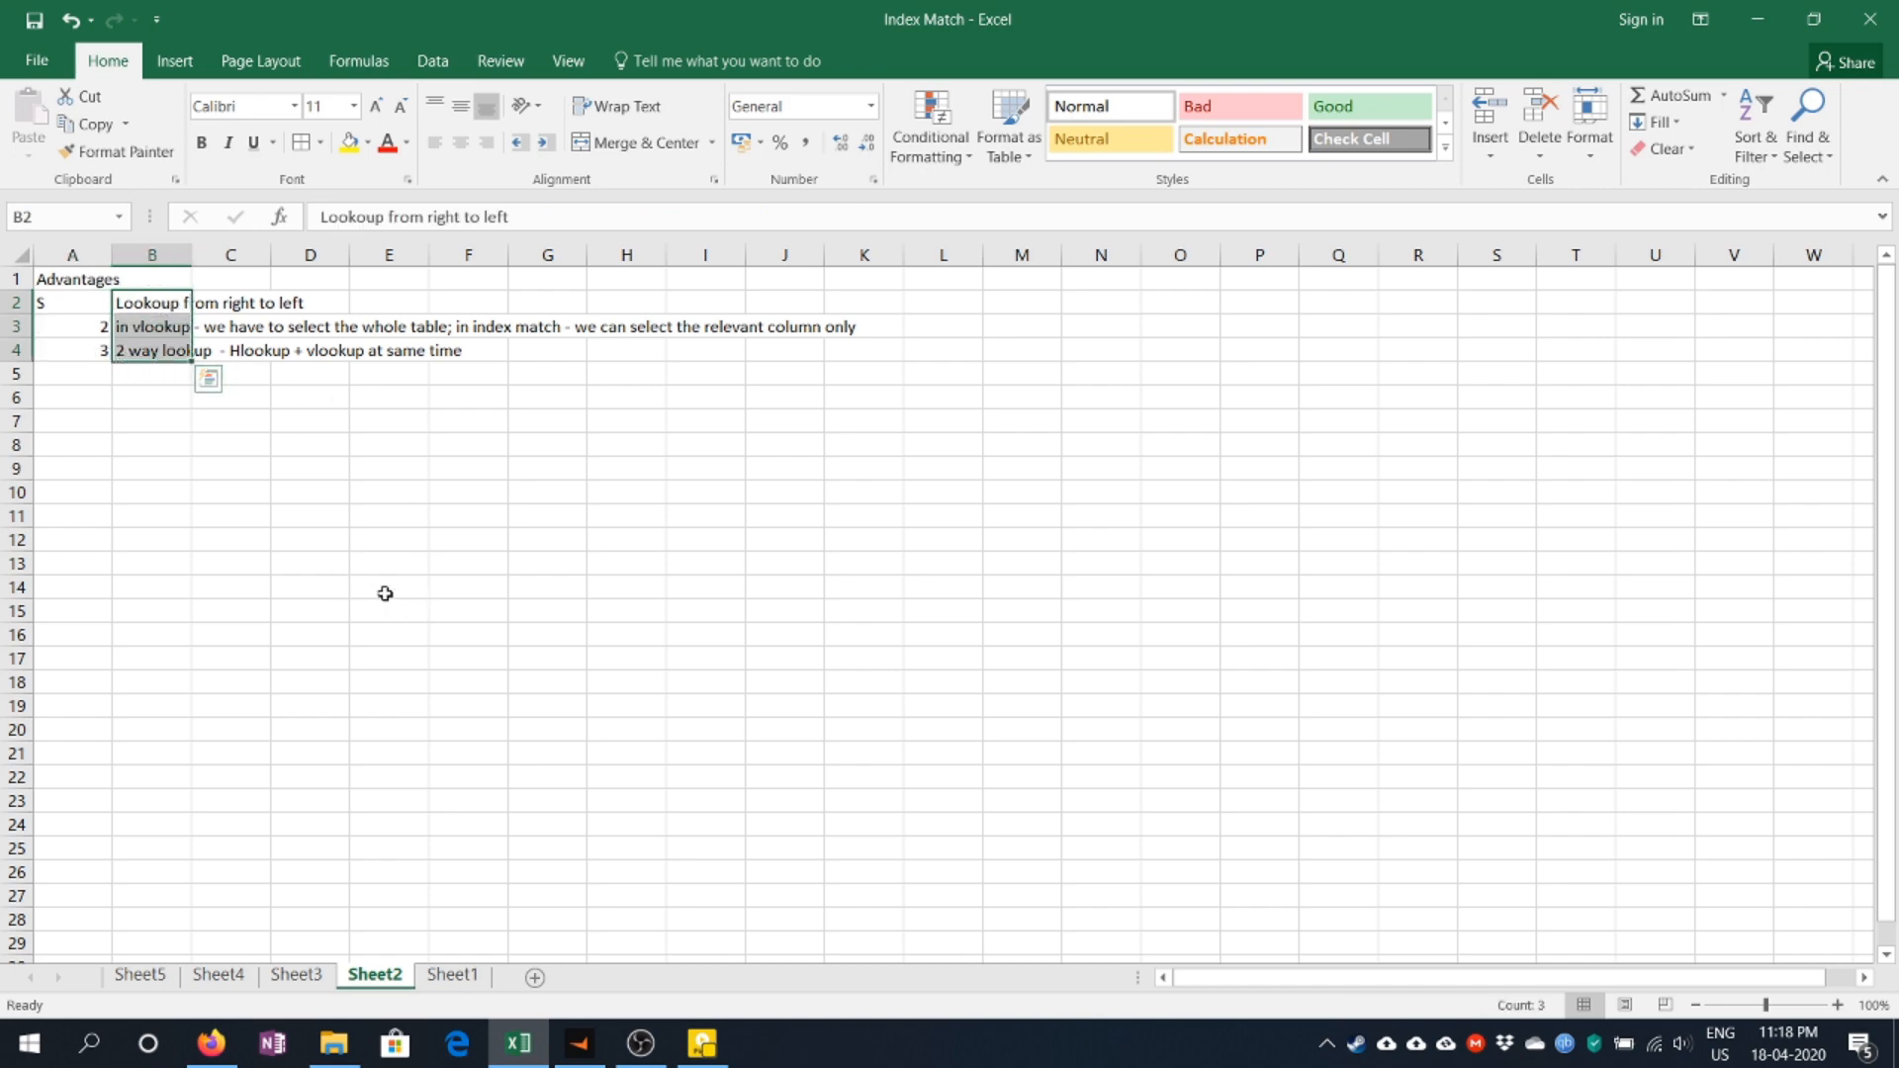